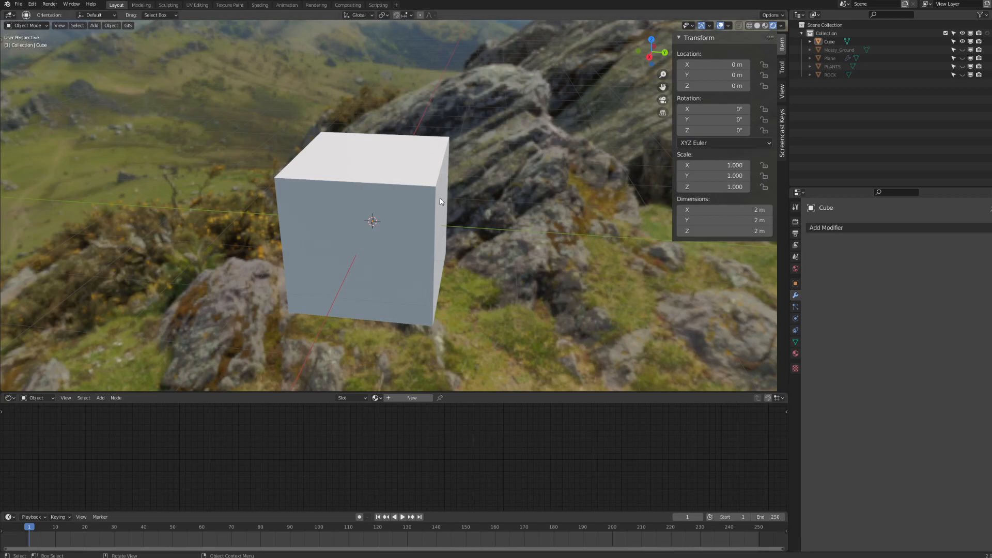
# - Select the cube and move its upper front corner vertex outward to about X 0.76 m, Y 2.67 m, Z 1.72 m in Edit Mode
pyautogui.click(422, 201)
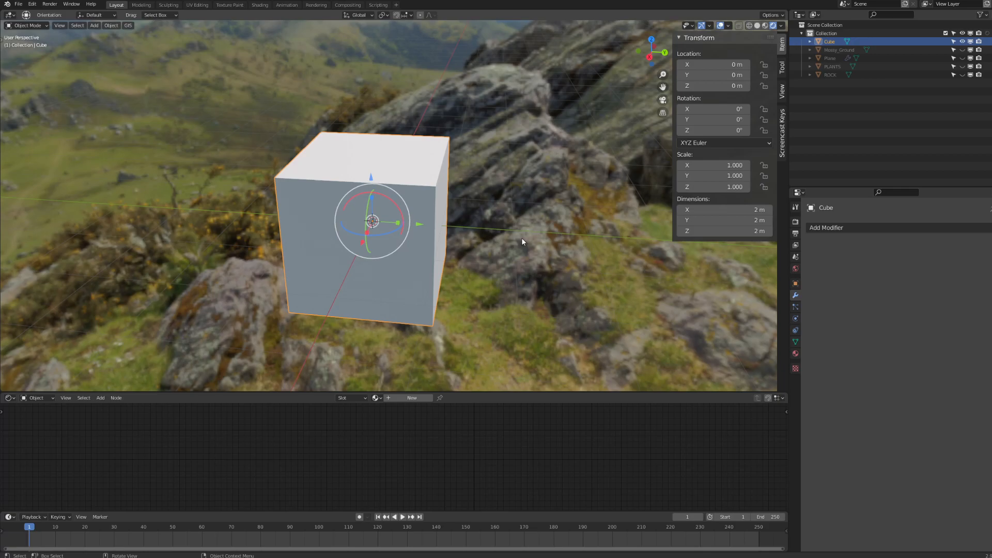
pyautogui.moveTo(529, 234); pyautogui.dragTo(514, 239, button='middle')
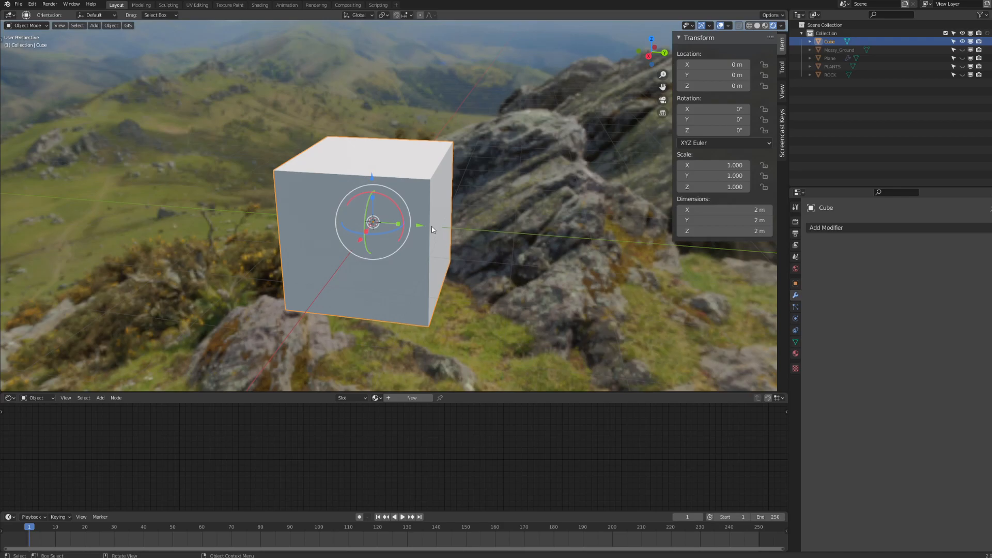
pyautogui.scroll(1, 431, 227)
pyautogui.moveTo(474, 204); pyautogui.dragTo(475, 215, button='middle')
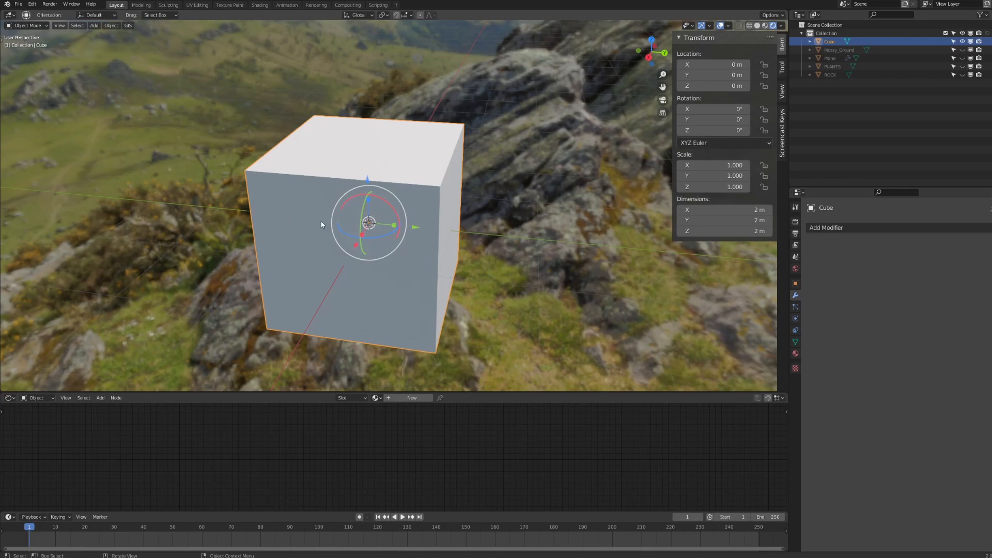
pyautogui.press('Tab')
pyautogui.click(442, 191)
pyautogui.moveTo(442, 191); pyautogui.dragTo(457, 134, button='middle')
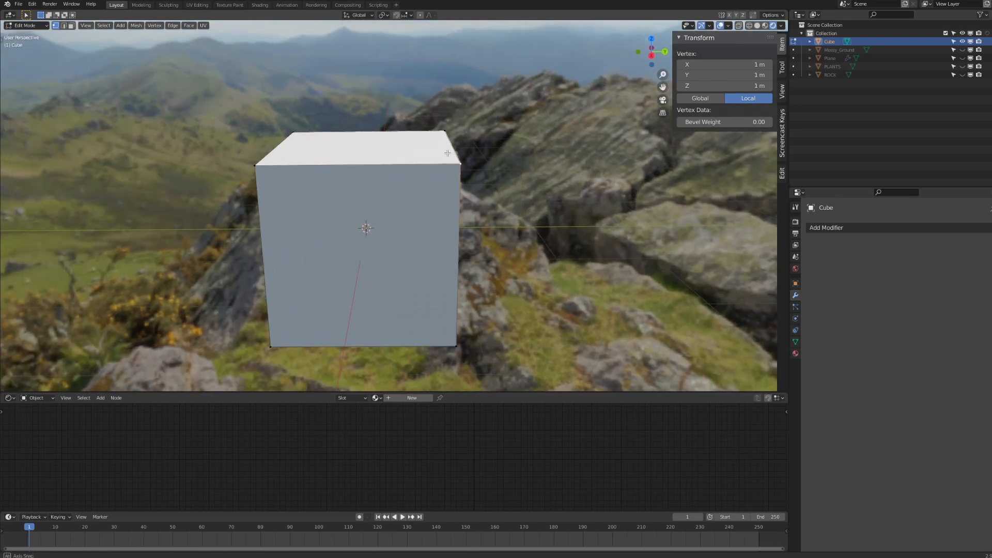
pyautogui.press('g')
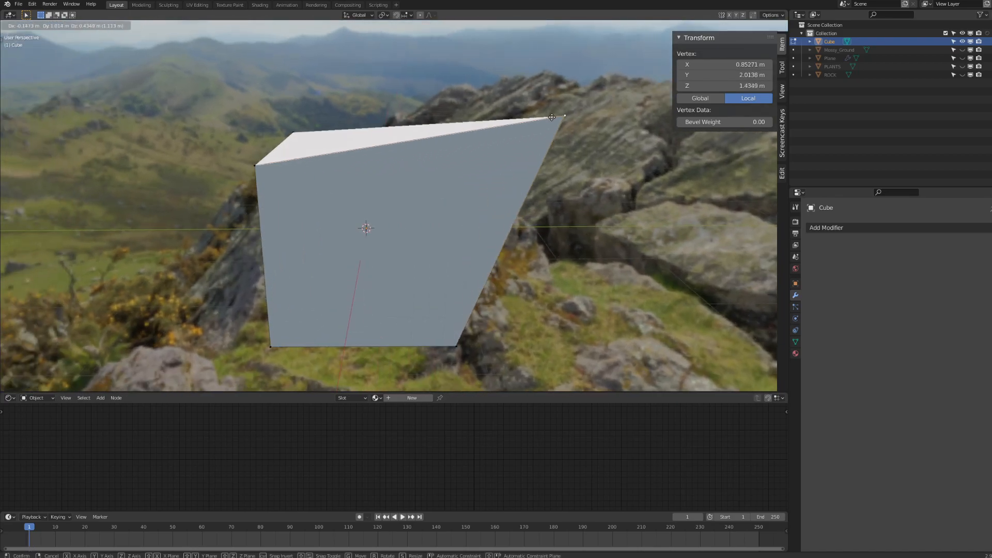
pyautogui.click(615, 86)
pyautogui.press('Tab')
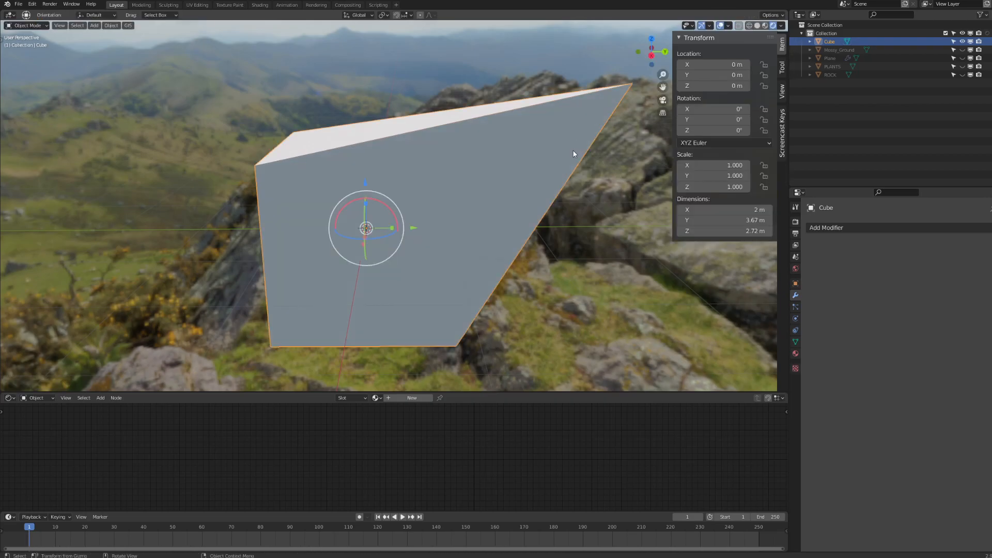
pyautogui.moveTo(561, 215); pyautogui.dragTo(497, 185, button='middle')
pyautogui.click(497, 185)
pyautogui.moveTo(287, 110); pyautogui.dragTo(465, 193, button='middle')
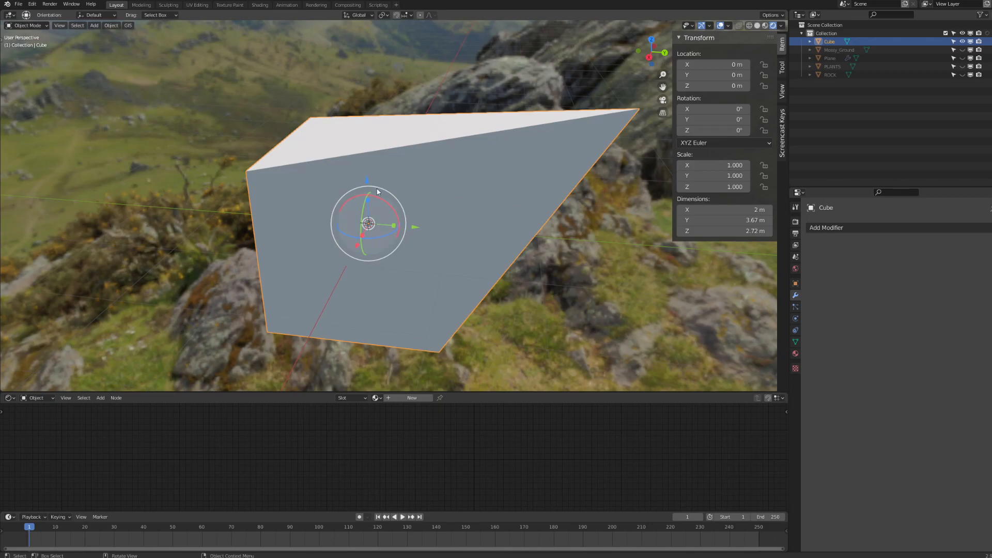
pyautogui.press('Tab')
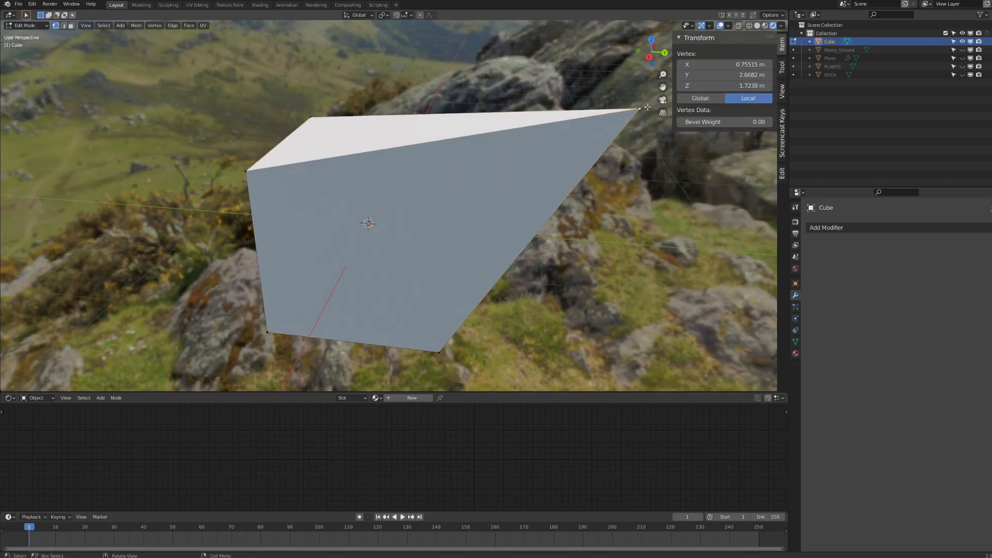
pyautogui.press('Tab')
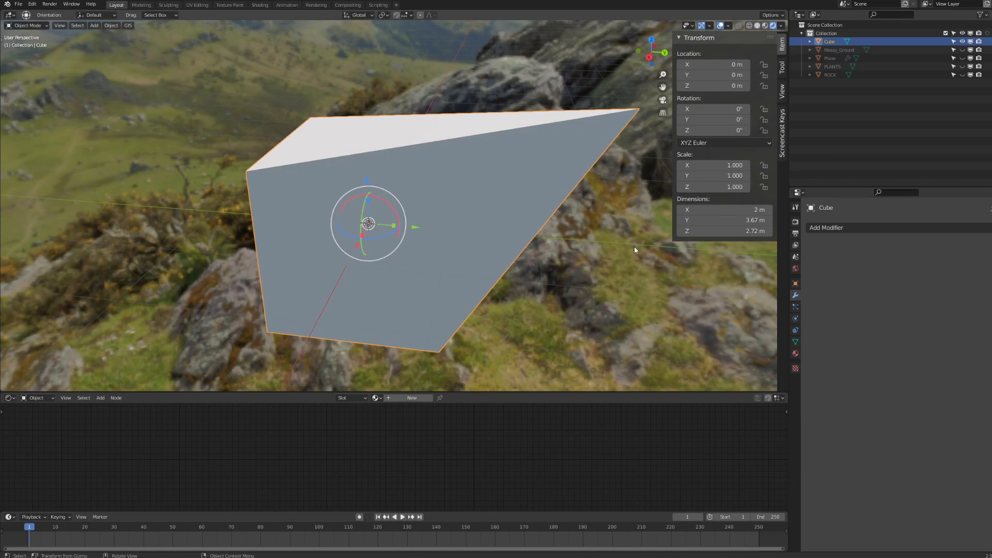
pyautogui.moveTo(470, 278); pyautogui.dragTo(332, 151, button='middle')
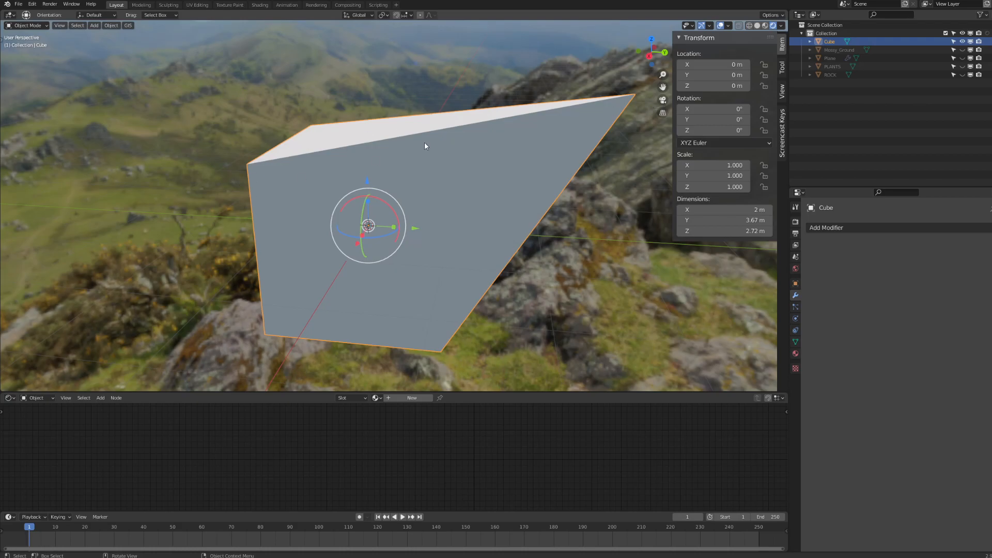
# - Undo the corner vertex move on the cube and return to Object Mode
pyautogui.hotkey('ctrl', 'z')
pyautogui.hotkey('ctrl', 'z')
pyautogui.hotkey('ctrl', 'z')
pyautogui.hotkey('ctrl', 'z')
pyautogui.hotkey('ctrl', 'z')
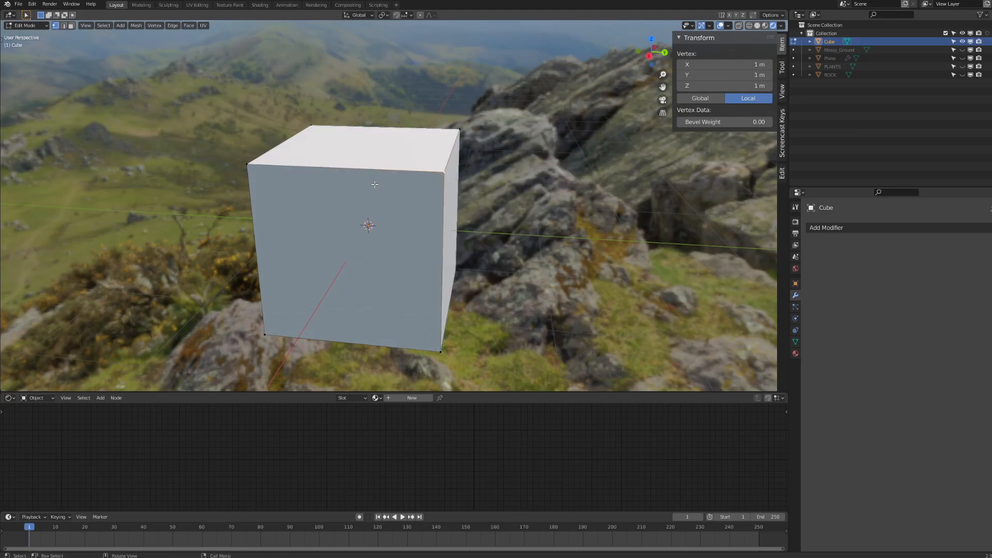
pyautogui.moveTo(374, 185); pyautogui.dragTo(395, 173, button='middle')
pyautogui.moveTo(522, 178); pyautogui.dragTo(386, 154, button='middle')
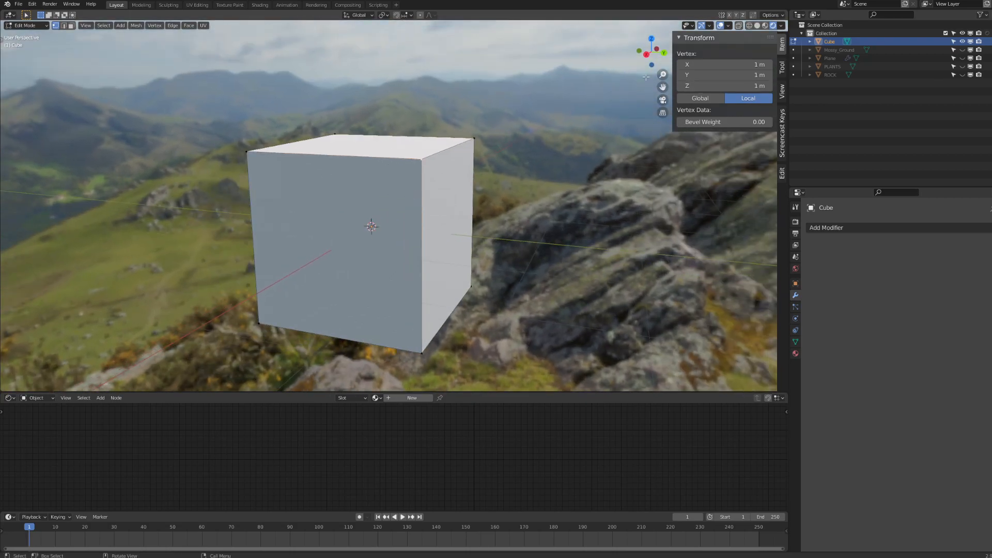
pyautogui.press('Tab')
# - Add a Geometry Nodes modifier to the cube and remove it again
pyautogui.moveTo(476, 179); pyautogui.dragTo(495, 189, button='middle')
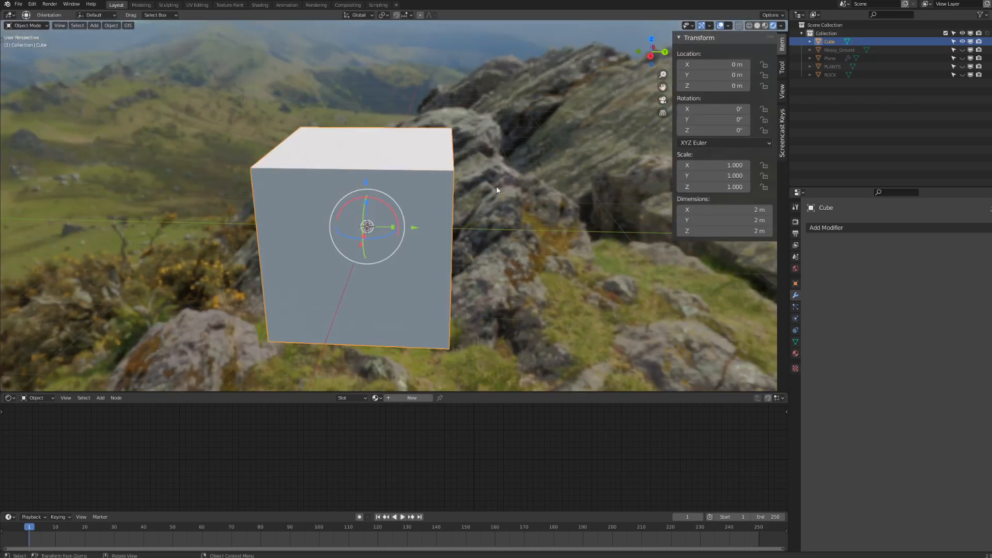
pyautogui.moveTo(497, 203); pyautogui.dragTo(295, 252, button='middle')
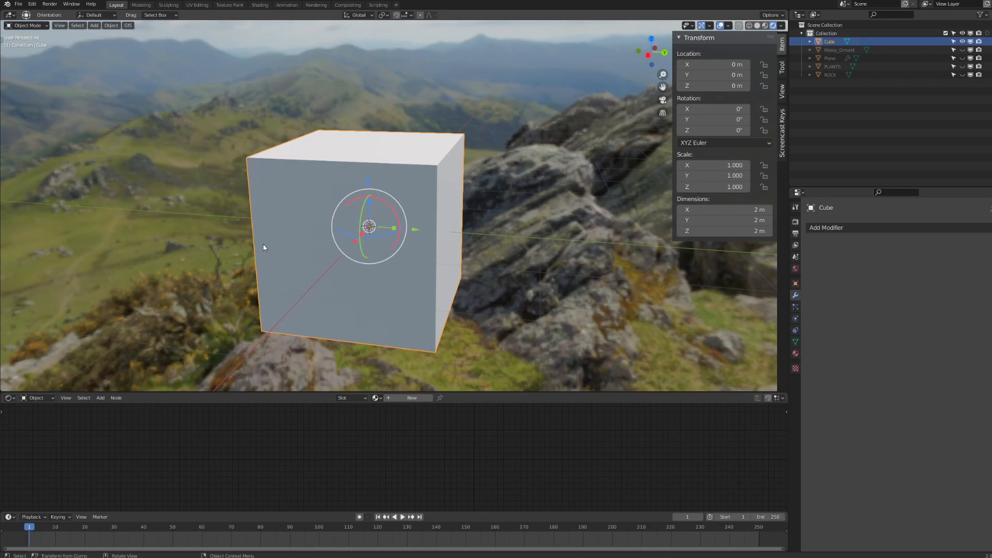
pyautogui.moveTo(281, 239); pyautogui.dragTo(290, 239, button='middle')
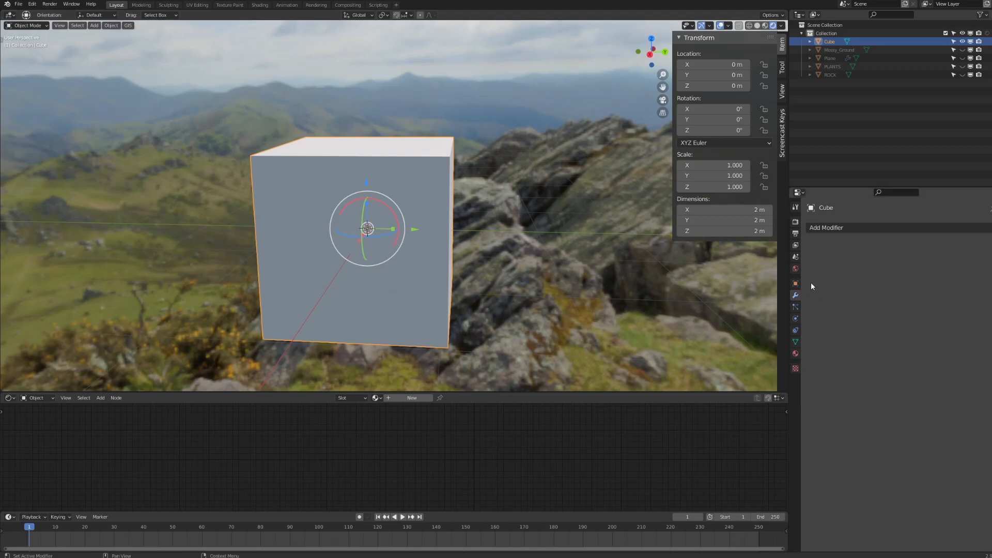
pyautogui.click(828, 229)
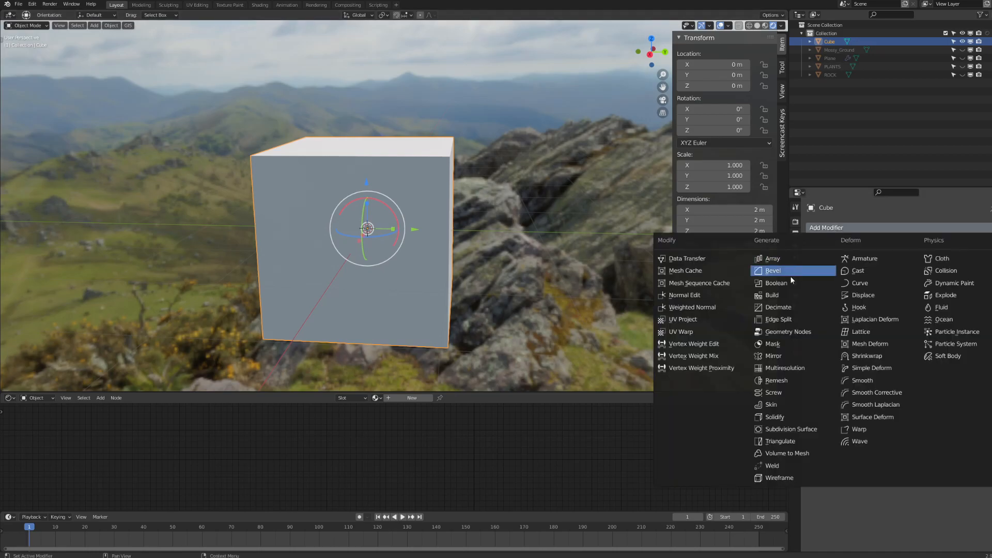
pyautogui.click(787, 332)
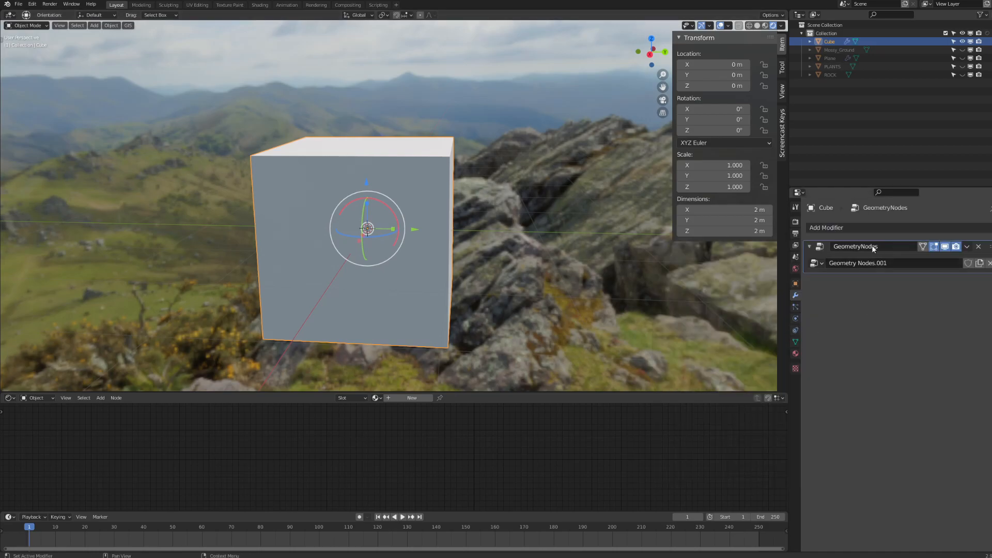
pyautogui.click(979, 247)
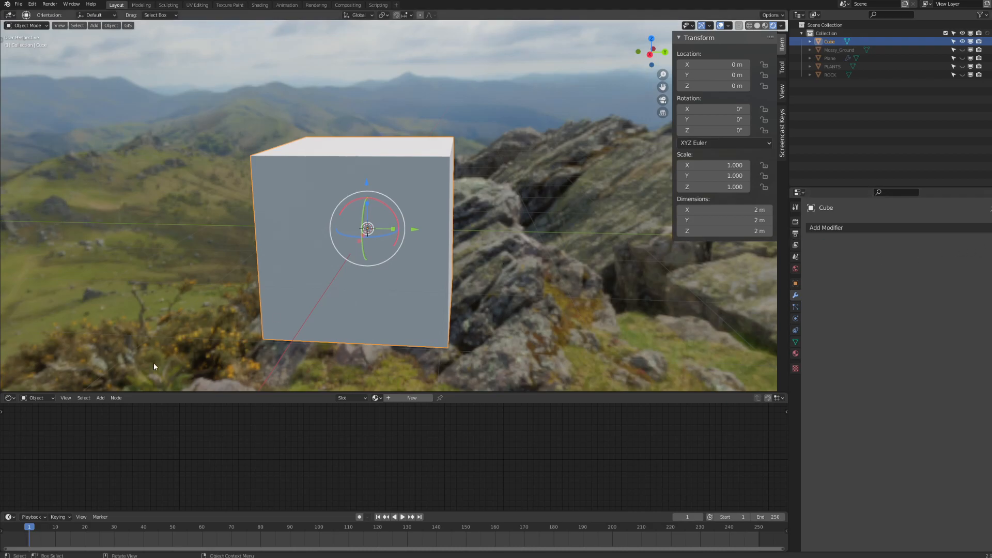
# - Switch the shader editor area to the Geometry Node Editor and create a new geometry node tree for the cube
pyautogui.click(10, 398)
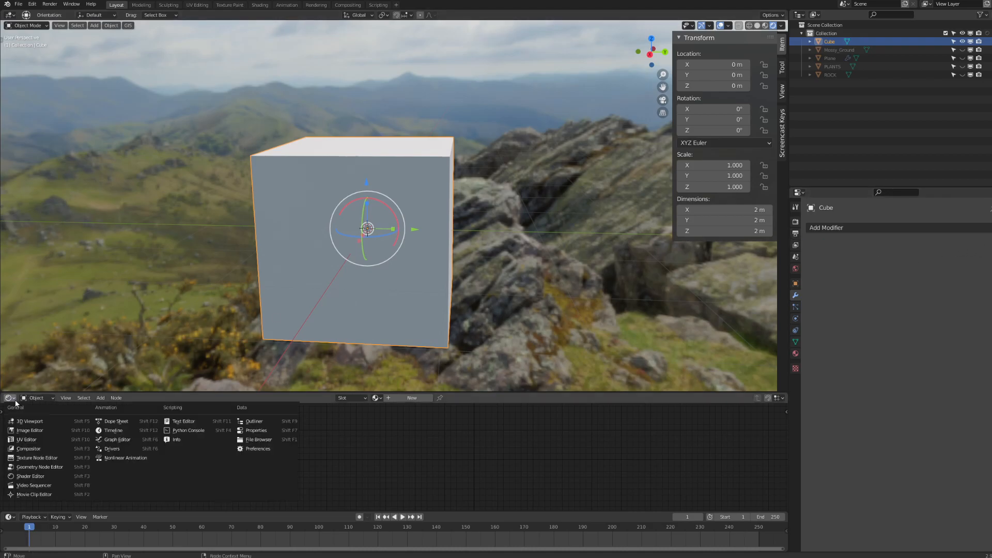
pyautogui.click(42, 466)
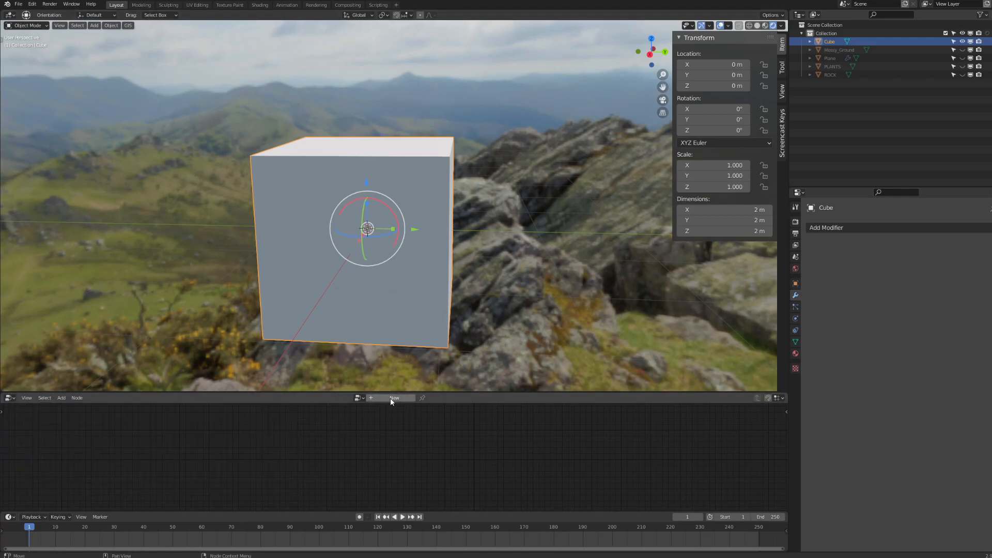
pyautogui.click(389, 398)
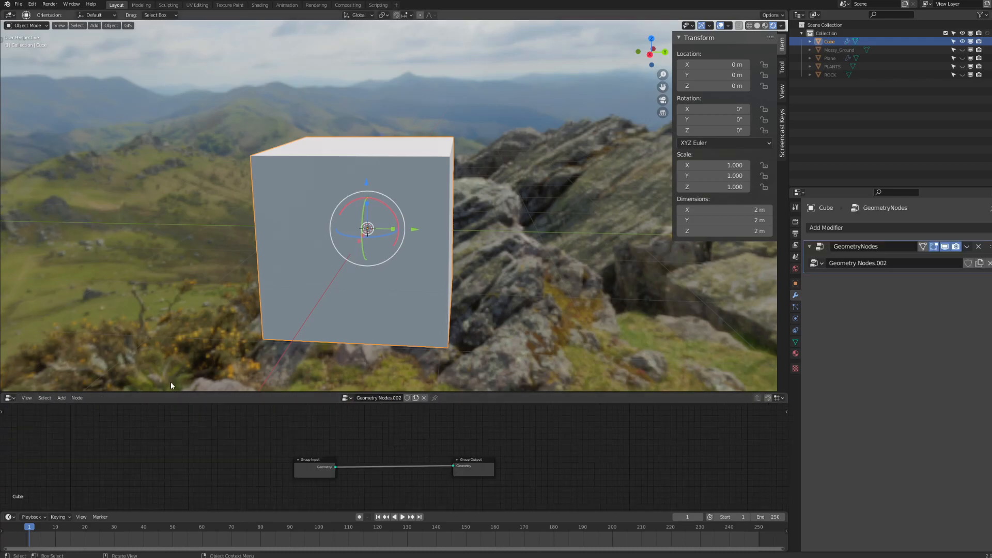
pyautogui.click(9, 398)
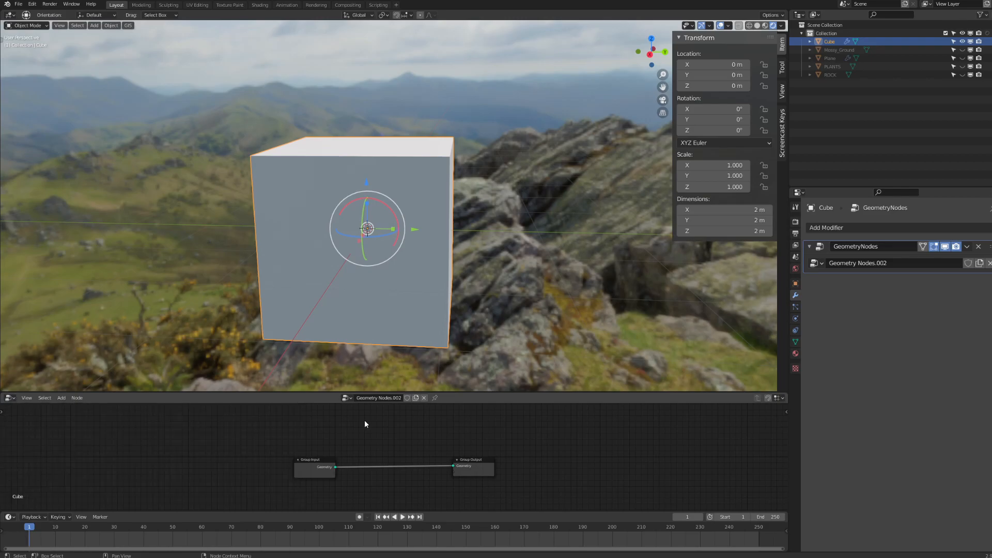
pyautogui.click(515, 142)
pyautogui.click(404, 172)
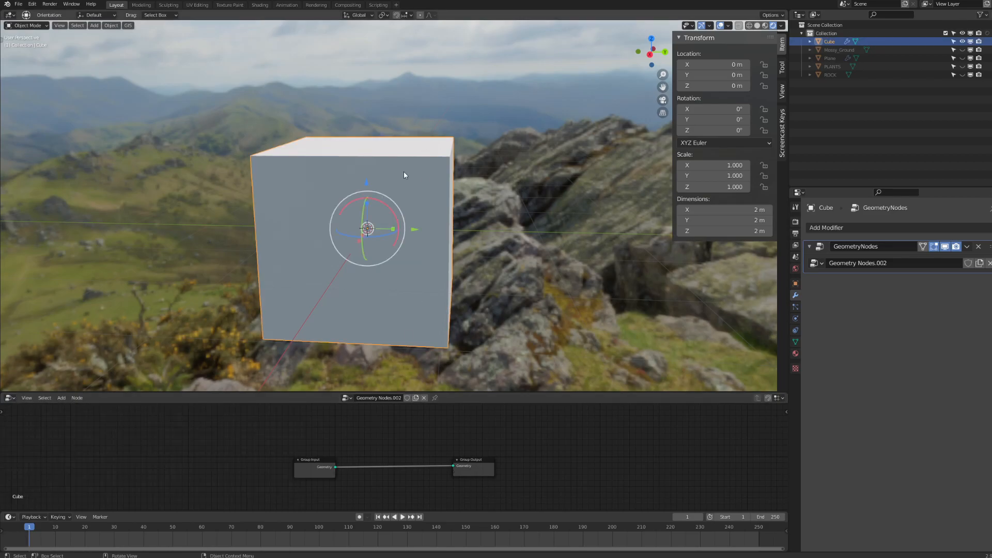
# - Examine the cube from several angles in the maximized 3D viewport, and restore the multi-editor layout
pyautogui.hotkey('ctrl', 'space')
pyautogui.moveTo(409, 177); pyautogui.dragTo(455, 224, button='middle')
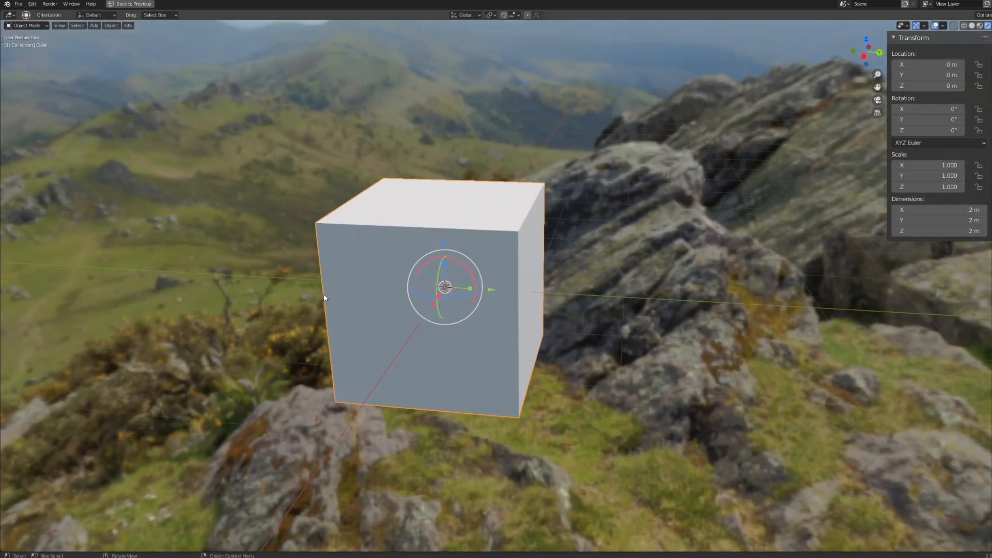
pyautogui.moveTo(469, 78); pyautogui.dragTo(153, 221, button='middle')
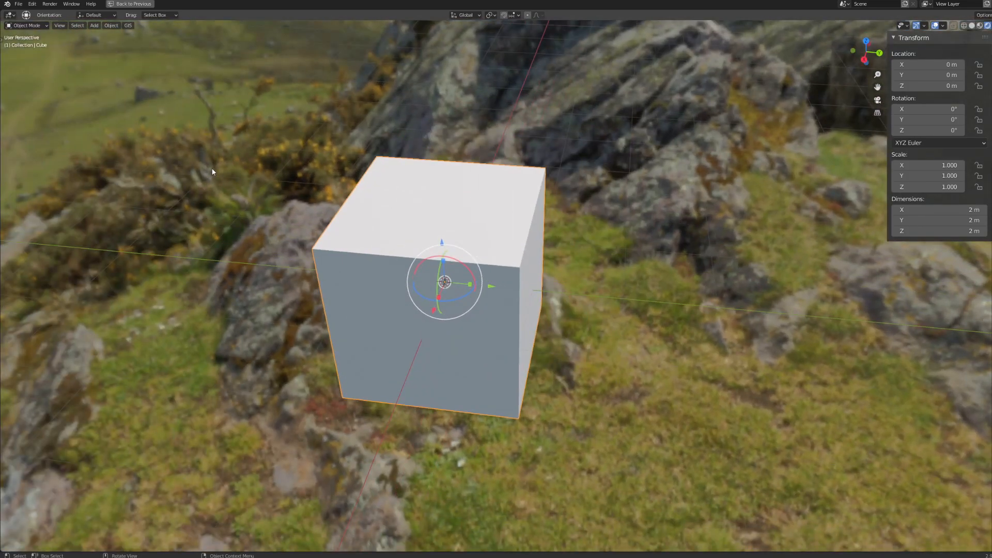
pyautogui.moveTo(708, 328); pyautogui.dragTo(253, 236, button='middle')
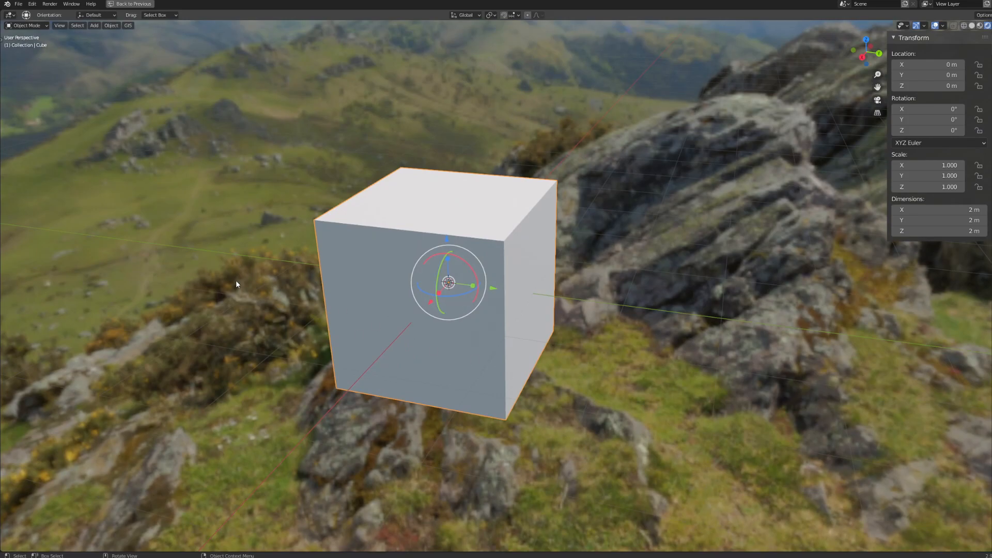
pyautogui.moveTo(247, 318); pyautogui.dragTo(250, 307, button='middle')
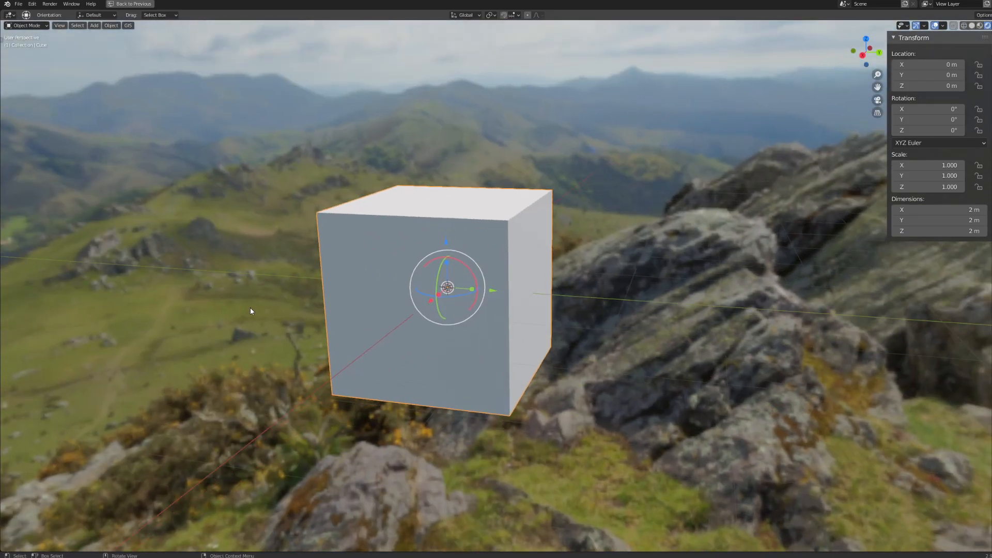
pyautogui.moveTo(265, 435); pyautogui.dragTo(268, 434, button='middle')
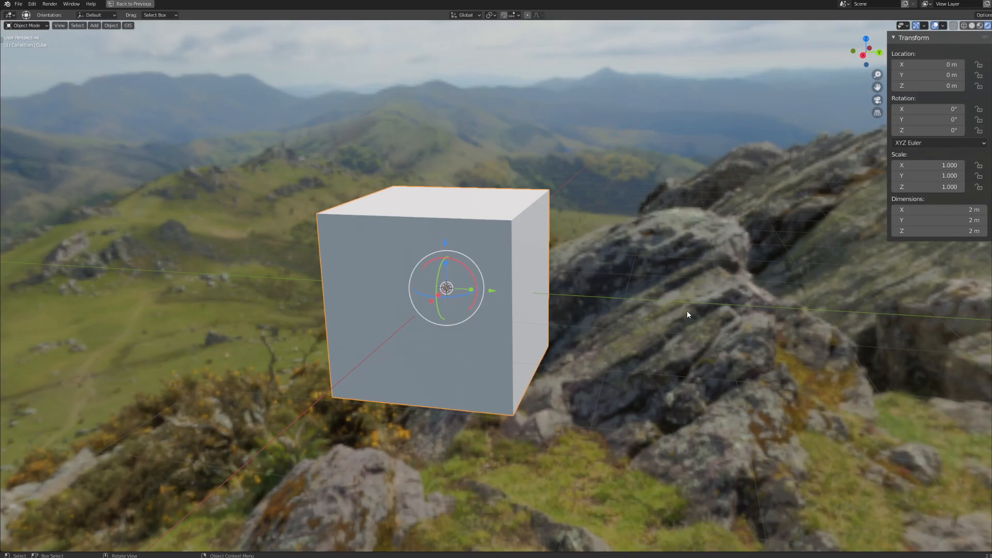
pyautogui.moveTo(286, 153); pyautogui.dragTo(268, 173, button='middle')
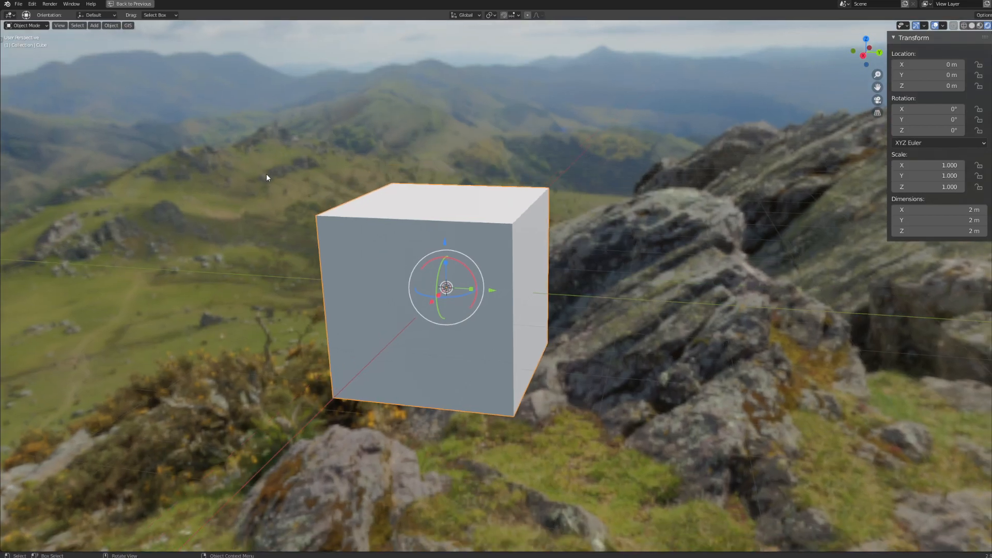
pyautogui.moveTo(271, 169); pyautogui.dragTo(293, 197, button='middle')
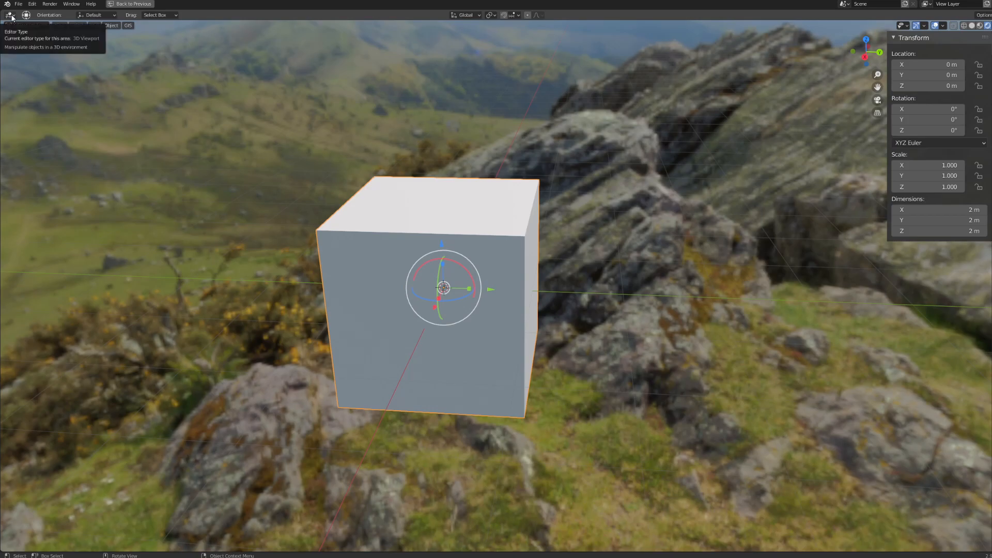
pyautogui.hotkey('ctrl', 'space')
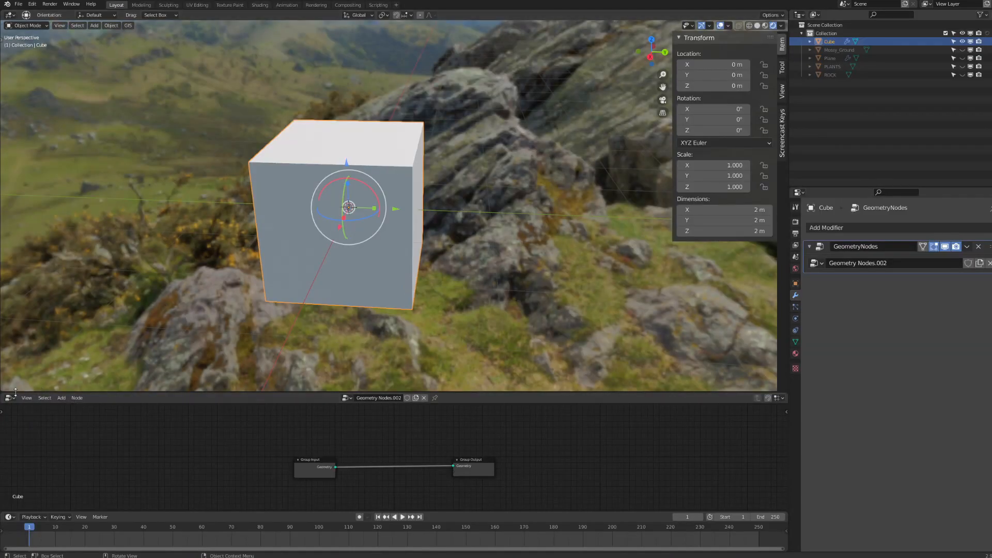
# - Enlarge the Geometry Node Editor area and centre the cube in the 3D viewport
pyautogui.moveTo(211, 392); pyautogui.dragTo(279, 255)
pyautogui.scroll(4, 324, 333)
pyautogui.moveTo(179, 401); pyautogui.dragTo(159, 386)
pyautogui.click(441, 134)
pyautogui.click(347, 79)
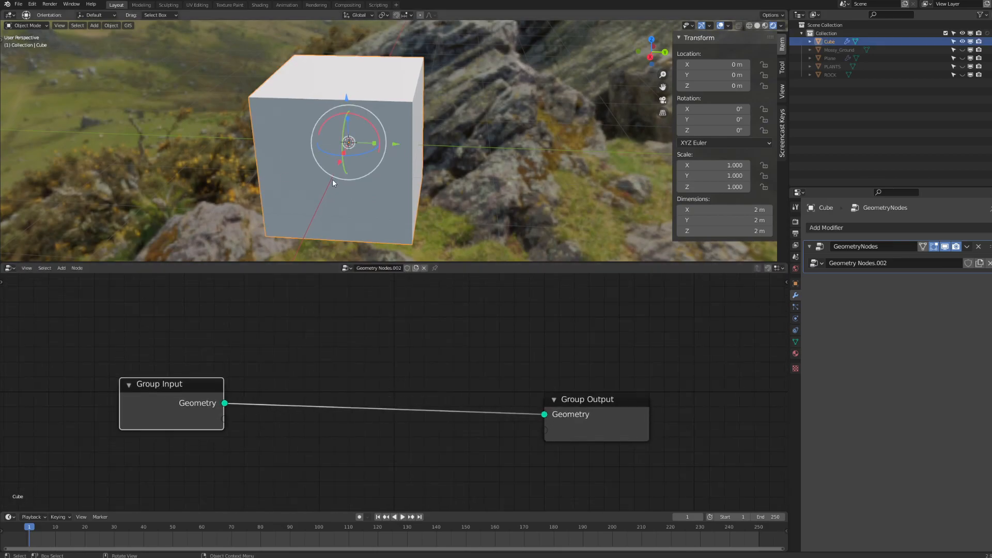
pyautogui.press('KP_Decimal')
# - Spread the Group Input and Group Output nodes farther apart and align them at roughly the same height
pyautogui.moveTo(574, 399); pyautogui.dragTo(580, 389)
pyautogui.moveTo(175, 390); pyautogui.dragTo(150, 383)
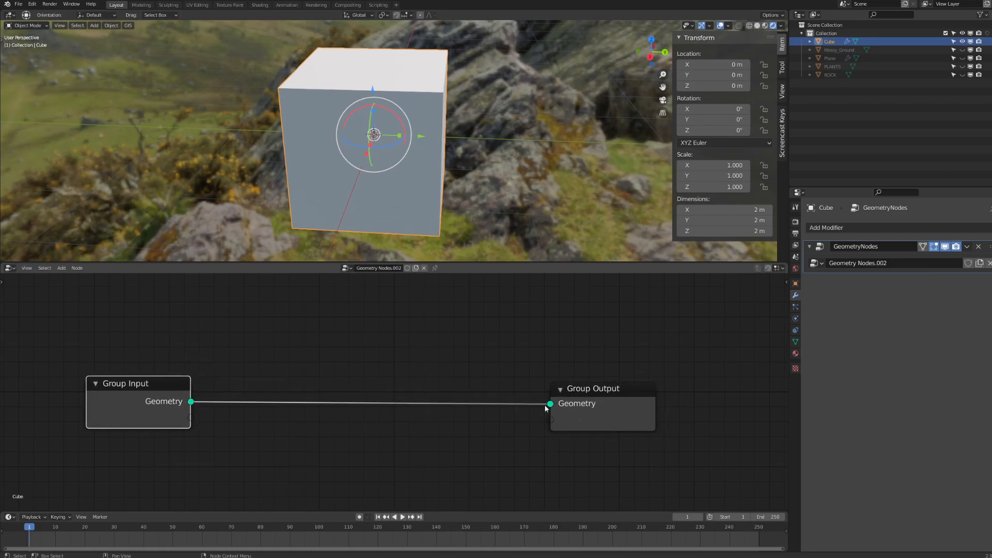
pyautogui.moveTo(619, 396); pyautogui.dragTo(631, 393)
pyautogui.click(155, 393)
pyautogui.moveTo(154, 390); pyautogui.dragTo(152, 378)
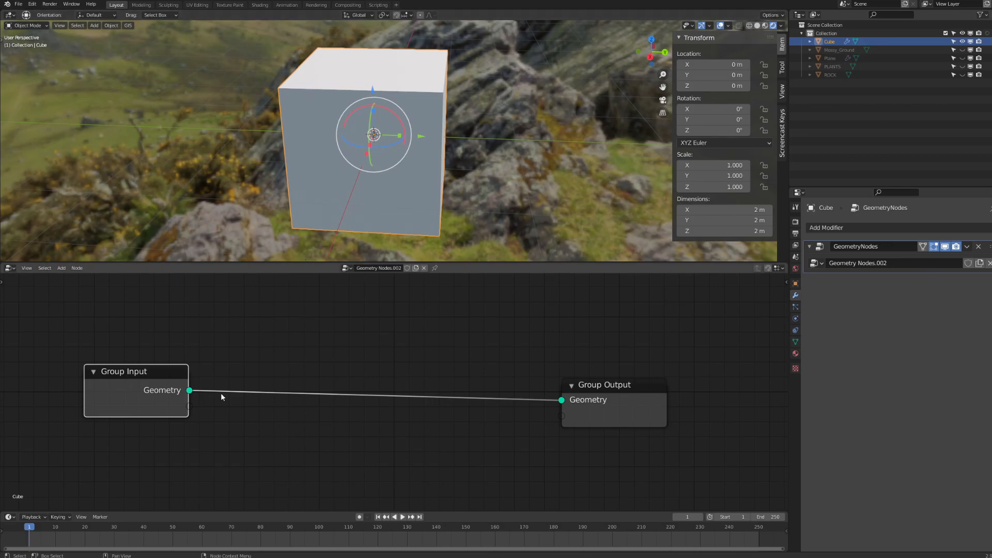
pyautogui.moveTo(619, 390); pyautogui.dragTo(629, 382)
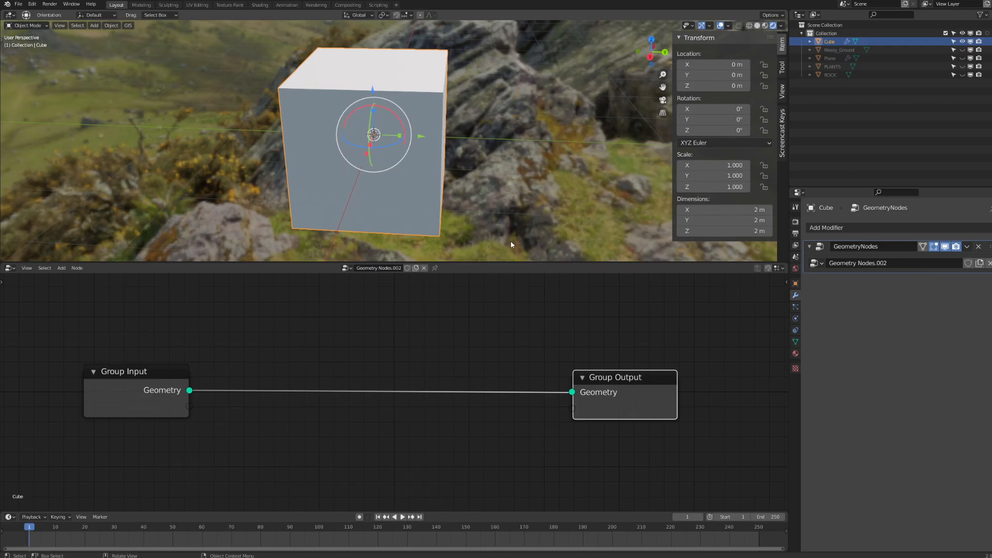
# - Hide the cube, make the Plane visible and select it to load its Geometry Nodes tree
pyautogui.click(962, 42)
pyautogui.click(962, 58)
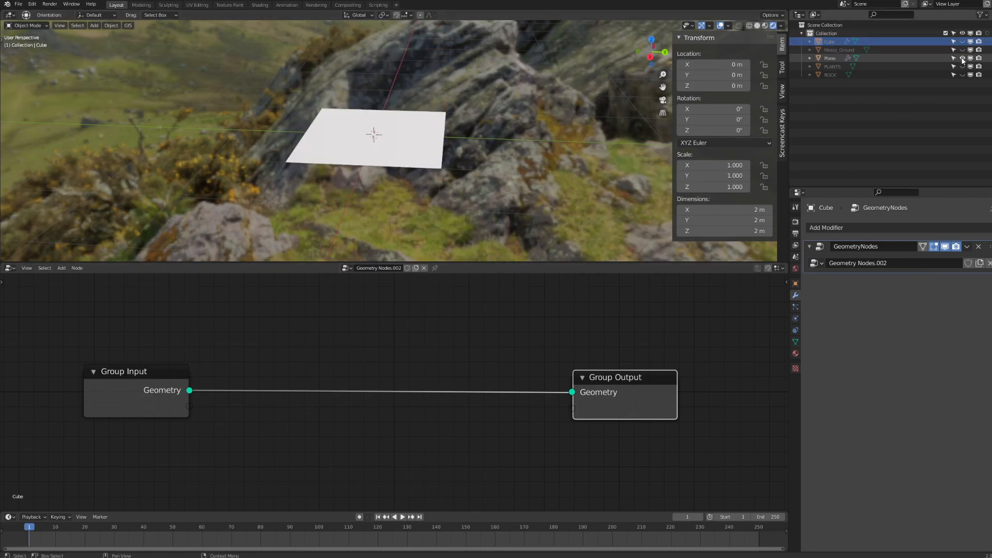
pyautogui.click(394, 156)
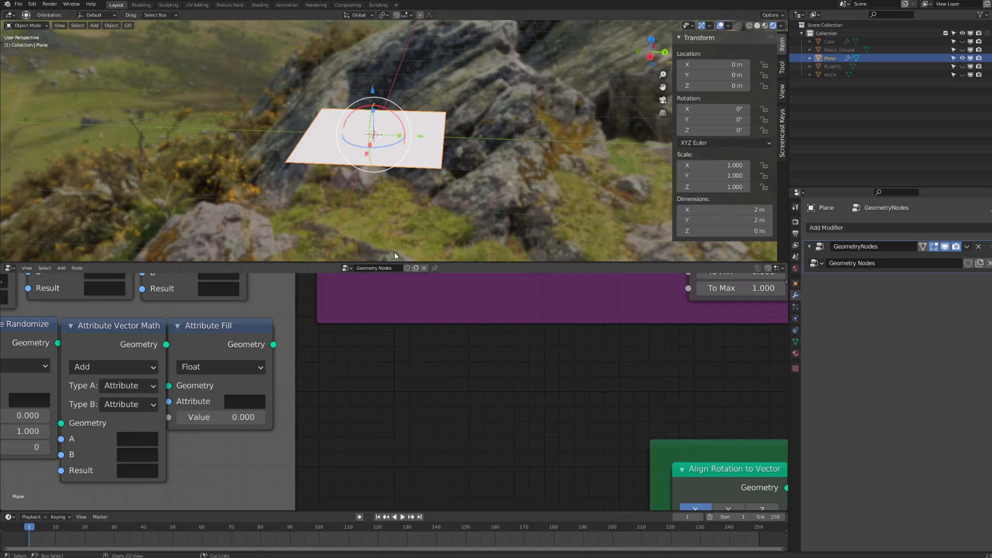
# - Maximize the node editor and examine the whole layout of node frames grouped by category
pyautogui.hotkey('ctrl', 'space')
pyautogui.moveTo(367, 341); pyautogui.dragTo(400, 401, button='middle')
pyautogui.scroll(-10, 615, 357)
pyautogui.moveTo(620, 368); pyautogui.dragTo(506, 213, button='middle')
pyautogui.scroll(2, 540, 313)
pyautogui.moveTo(96, 232); pyautogui.dragTo(66, 226, button='middle')
pyautogui.moveTo(511, 188); pyautogui.dragTo(503, 197, button='middle')
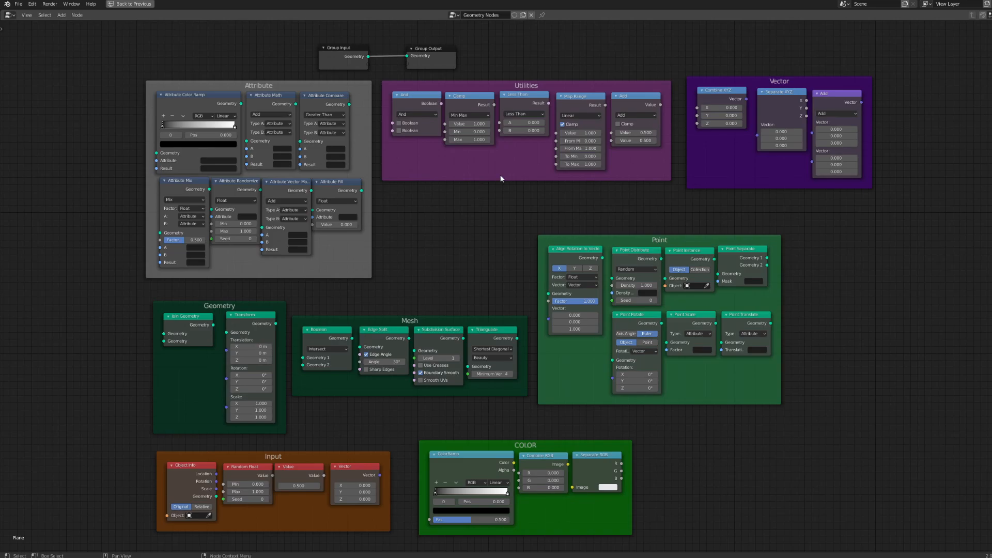
pyautogui.moveTo(446, 195); pyautogui.dragTo(406, 290, button='middle')
# - Spread the Group Input and Group Output nodes farther apart above the Attribute and Utilities frames
pyautogui.moveTo(300, 109); pyautogui.dragTo(401, 171, button='middle')
pyautogui.moveTo(321, 172); pyautogui.dragTo(307, 169)
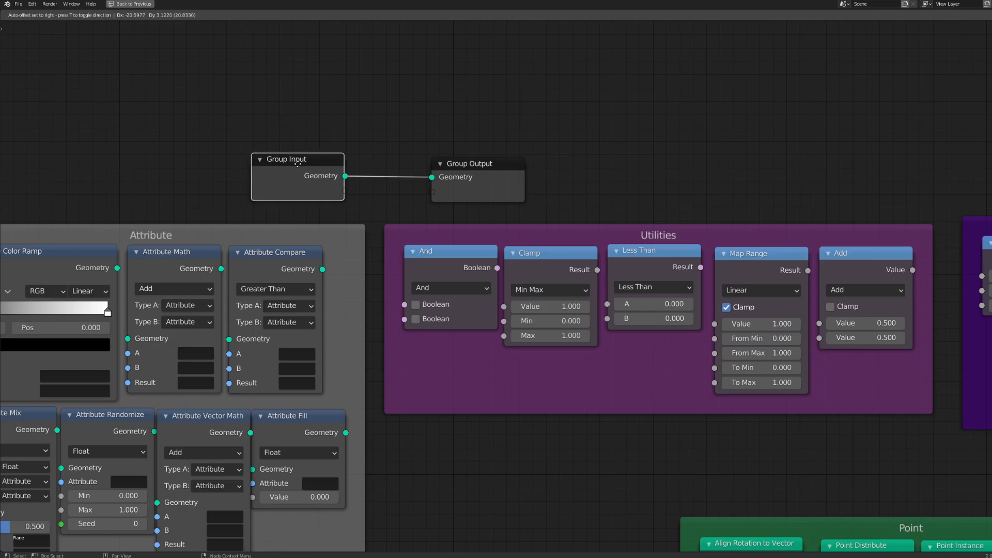
pyautogui.moveTo(479, 164); pyautogui.dragTo(499, 163)
pyautogui.moveTo(285, 162); pyautogui.dragTo(321, 206, button='middle')
pyautogui.moveTo(320, 207); pyautogui.dragTo(278, 207)
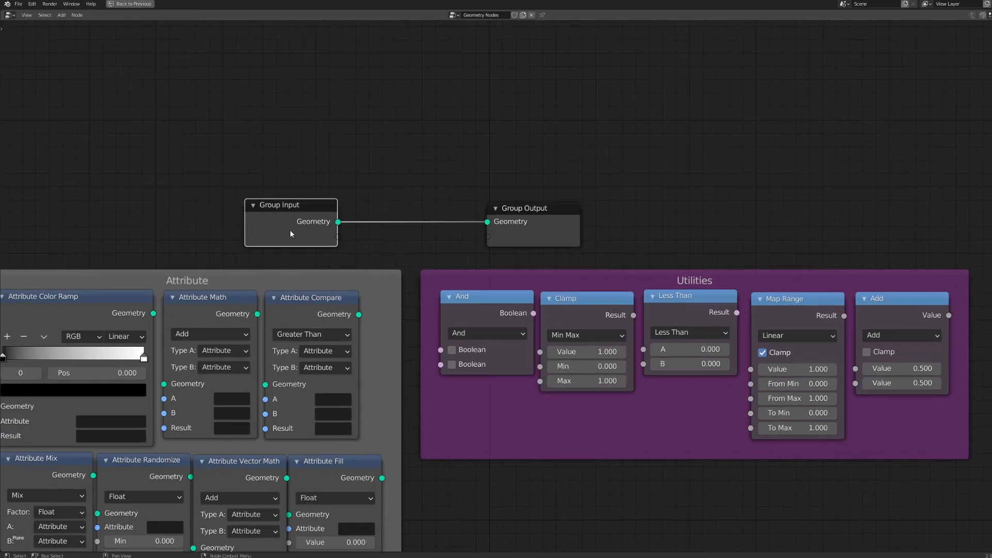
pyautogui.click(538, 209)
# - Examine the categorized node frames, focusing on the Attribute frame and the Group Input and Group Output nodes above it
pyautogui.press('Home')
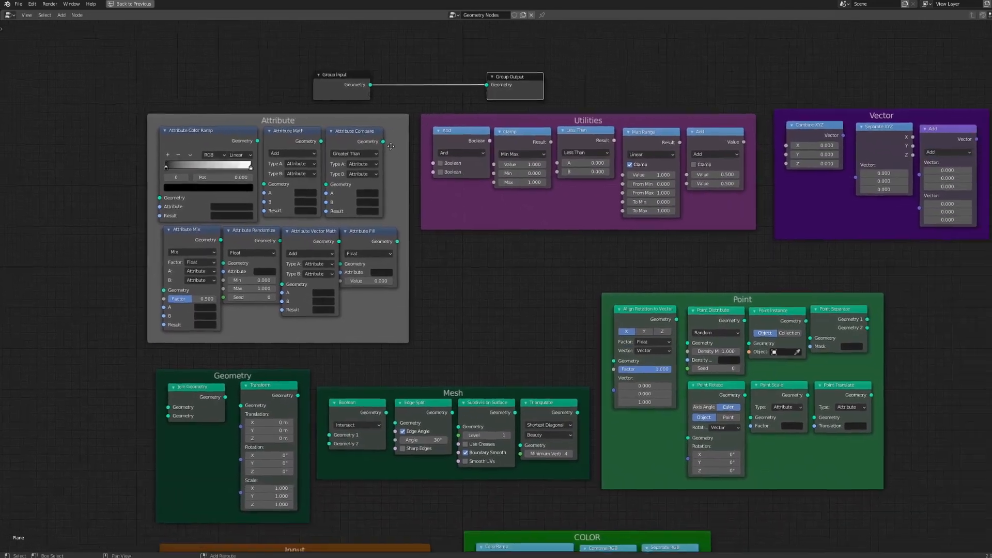
pyautogui.keyDown('shift'); pyautogui.moveTo(390, 146); pyautogui.dragTo(333, 139, button='middle'); pyautogui.keyUp('shift')
pyautogui.scroll(2, 332, 139)
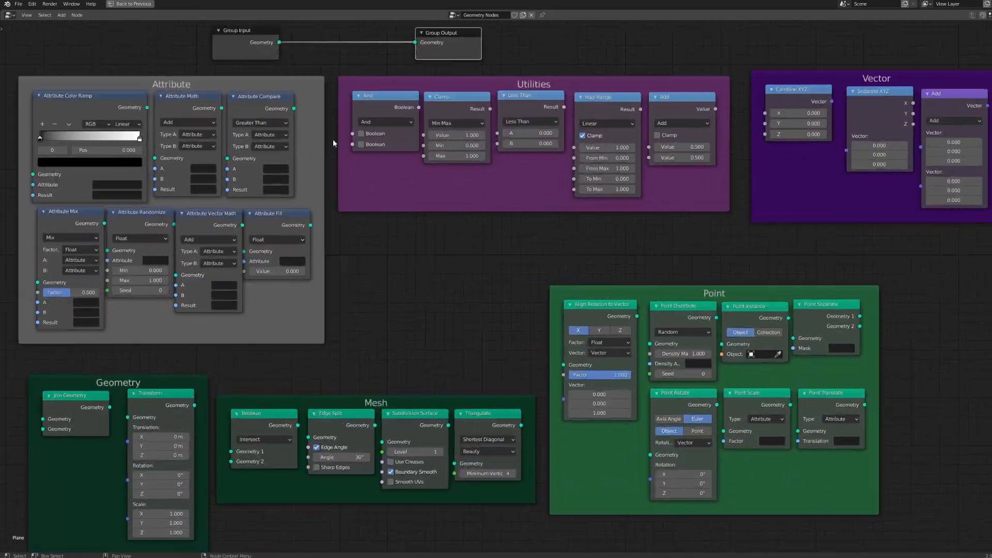
pyautogui.keyDown('shift'); pyautogui.moveTo(366, 410); pyautogui.dragTo(332, 264, button='middle'); pyautogui.keyUp('shift')
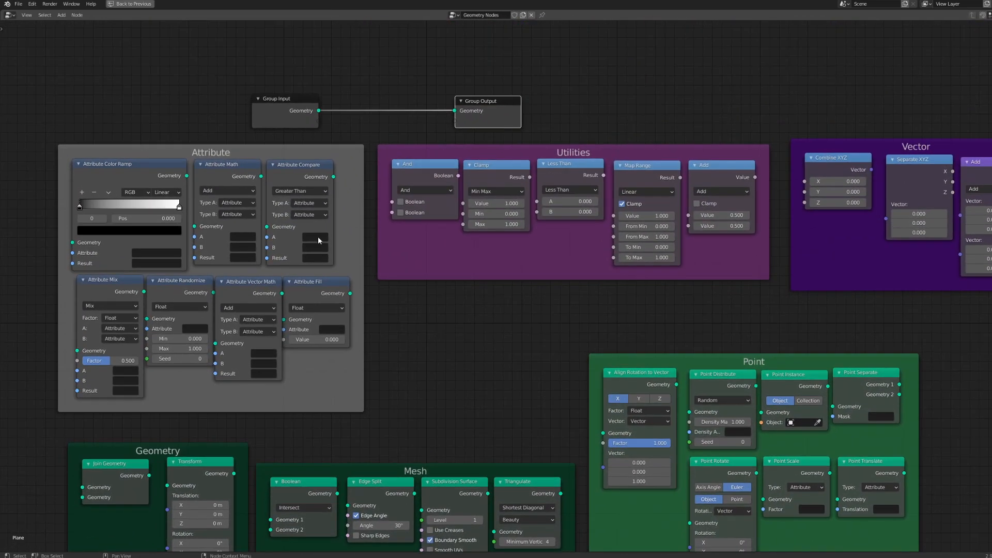
pyautogui.click(143, 146)
pyautogui.scroll(1, 193, 255)
pyautogui.moveTo(224, 281); pyautogui.dragTo(392, 298, button='middle')
pyautogui.moveTo(581, 260); pyautogui.dragTo(493, 321, button='middle')
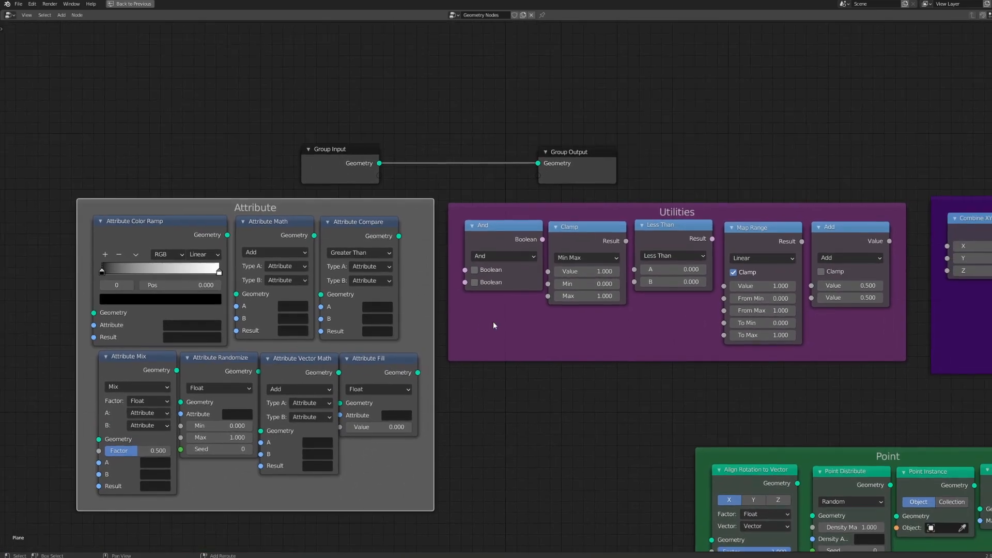
pyautogui.scroll(1, 365, 175)
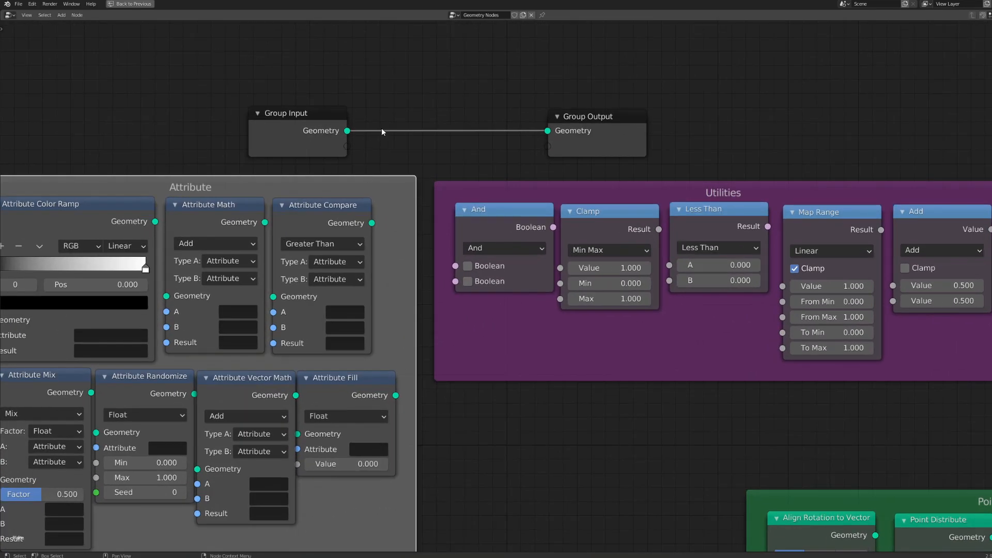
# - Move Group Output slightly farther from Group Input, and shift the Attribute frame slightly away from the Utilities frame
pyautogui.moveTo(588, 108); pyautogui.dragTo(605, 107)
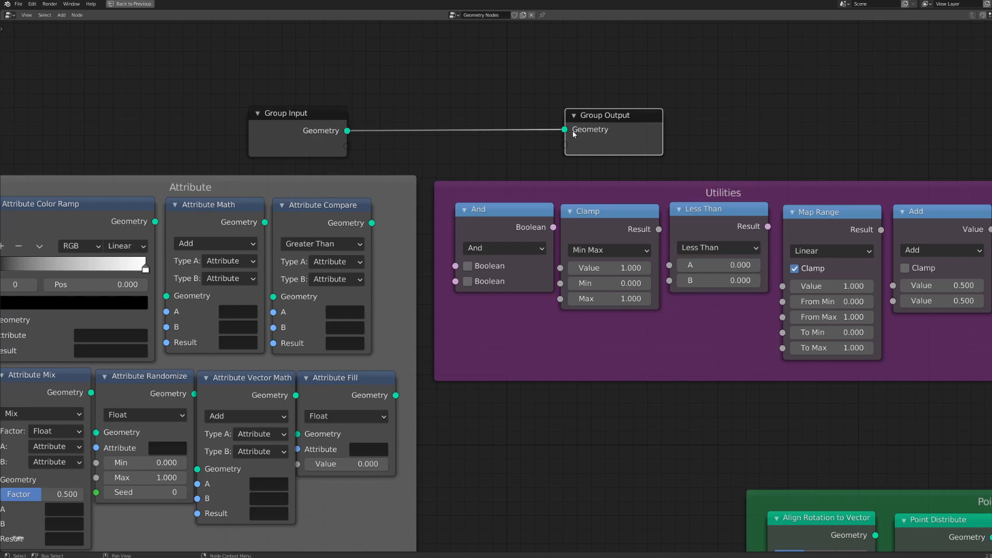
pyautogui.moveTo(528, 155); pyautogui.dragTo(637, 100, button='middle')
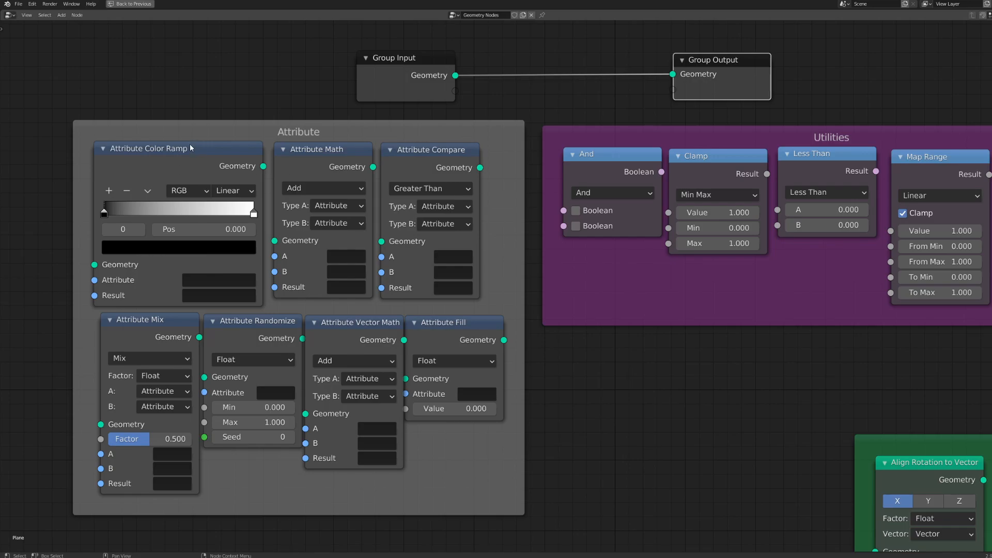
pyautogui.moveTo(235, 125)
pyautogui.mouseDown()
pyautogui.moveTo(213, 131)
pyautogui.moveTo(224, 133)
pyautogui.mouseUp()
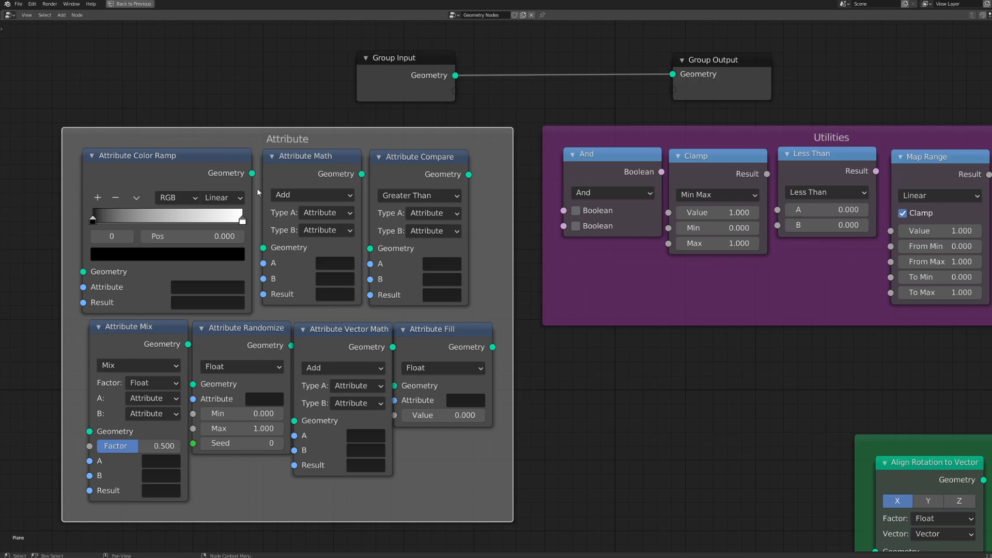
# - Check the Attribute Randomize data types and Attribute Compare operations, and move Attribute Compare slightly away from Attribute Math
pyautogui.click(243, 366)
pyautogui.click(243, 367)
pyautogui.moveTo(431, 170); pyautogui.dragTo(440, 169)
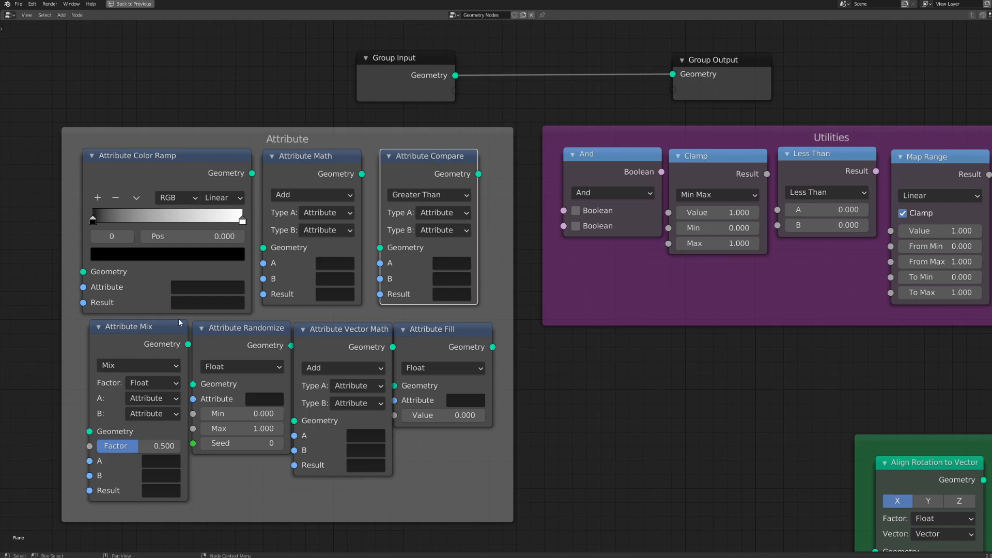
pyautogui.click(460, 195)
pyautogui.click(462, 200)
pyautogui.moveTo(438, 133)
pyautogui.mouseDown()
pyautogui.moveTo(423, 125)
pyautogui.moveTo(443, 136)
pyautogui.mouseUp()
pyautogui.hotkey('ctrl', 'z')
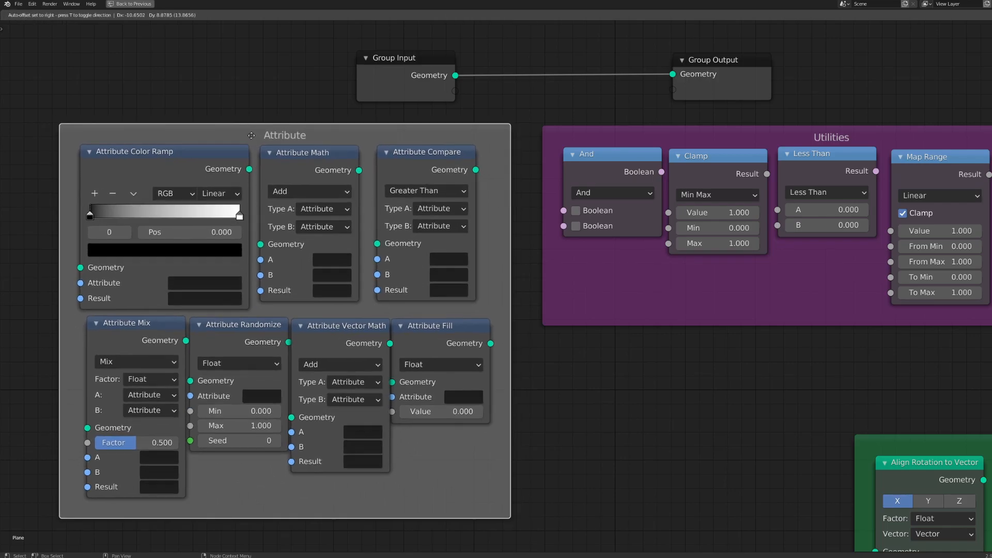
# - Shift the Utilities frame slightly and adjust the positions of its Clamp, Map Range and Add nodes
pyautogui.moveTo(638, 342); pyautogui.dragTo(415, 362, button='middle')
pyautogui.scroll(-3, 488, 326)
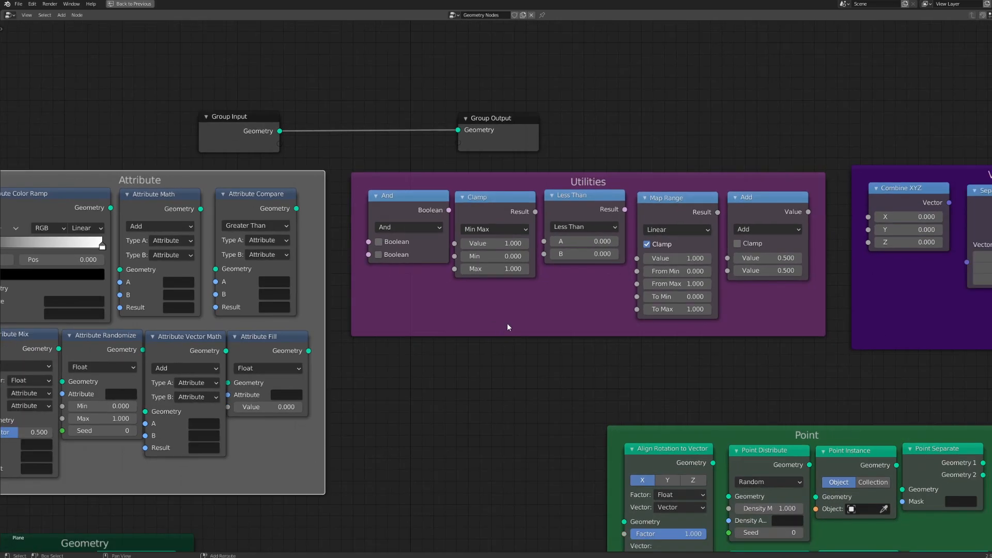
pyautogui.moveTo(505, 328); pyautogui.dragTo(367, 333, button='middle')
pyautogui.moveTo(380, 302)
pyautogui.mouseDown()
pyautogui.moveTo(359, 314)
pyautogui.moveTo(378, 309)
pyautogui.mouseUp()
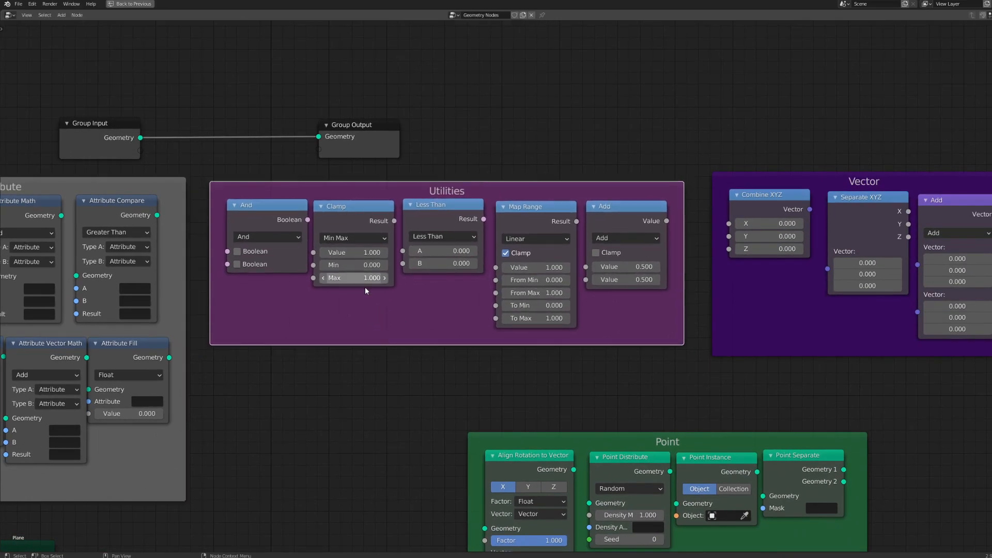
pyautogui.moveTo(248, 246); pyautogui.dragTo(179, 247, button='middle')
pyautogui.moveTo(294, 206); pyautogui.dragTo(296, 206)
pyautogui.moveTo(465, 208); pyautogui.dragTo(458, 204)
pyautogui.moveTo(573, 204); pyautogui.dragTo(567, 201)
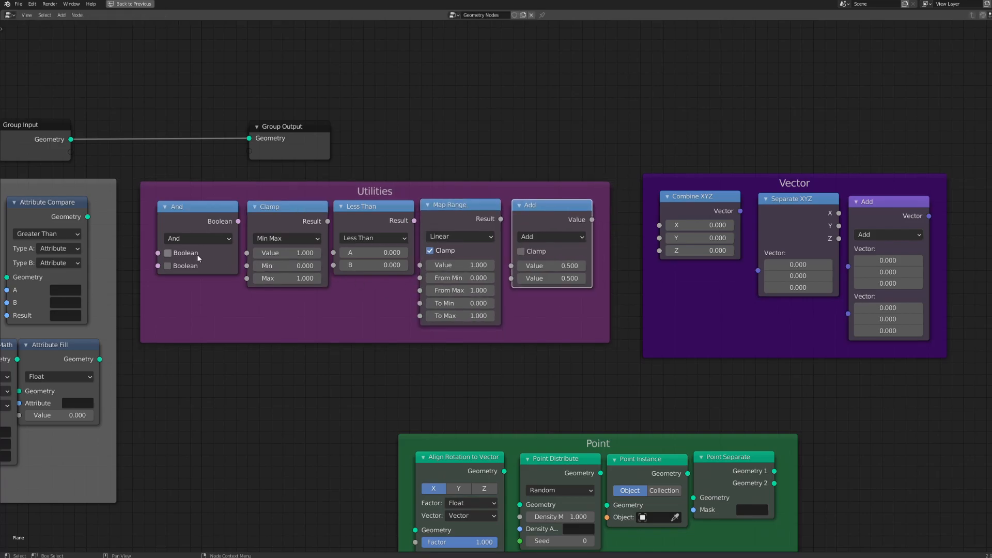
pyautogui.moveTo(540, 306); pyautogui.dragTo(519, 302, button='middle')
pyautogui.moveTo(507, 184); pyautogui.dragTo(505, 181)
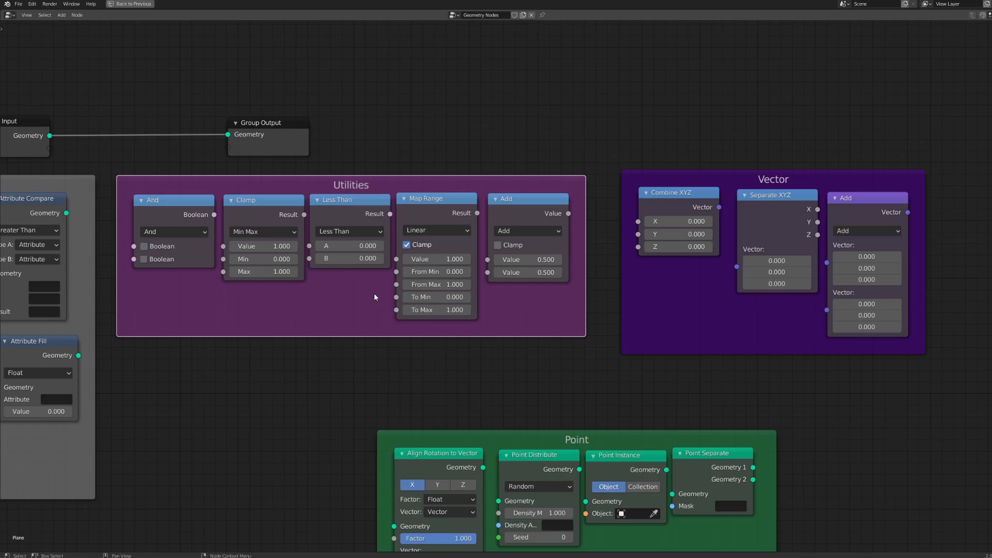
# - Nudge the Vector frame and its Separate XYZ node, and check the operation options of the frame's Add node
pyautogui.moveTo(400, 298); pyautogui.dragTo(191, 311, button='middle')
pyautogui.moveTo(472, 318); pyautogui.dragTo(462, 325)
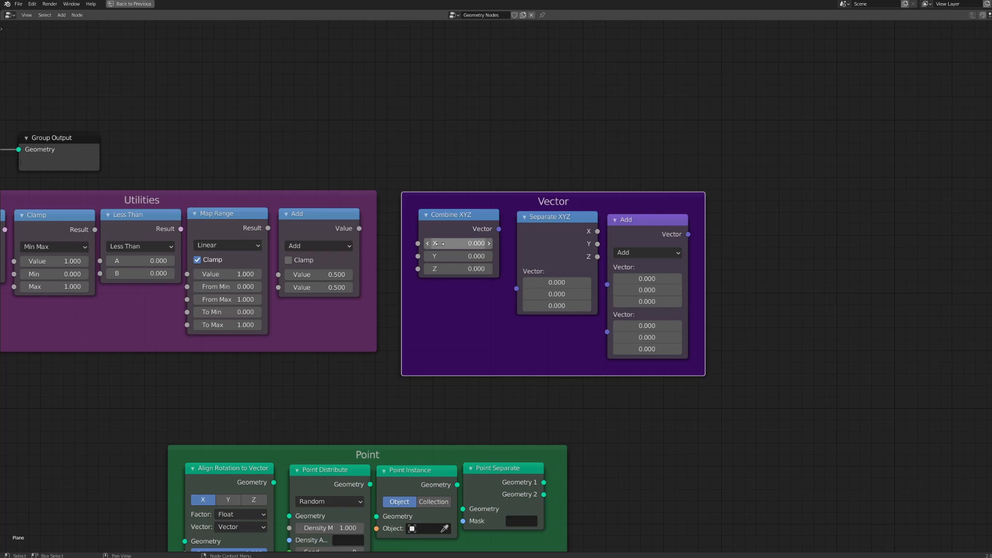
pyautogui.moveTo(570, 213); pyautogui.dragTo(568, 210)
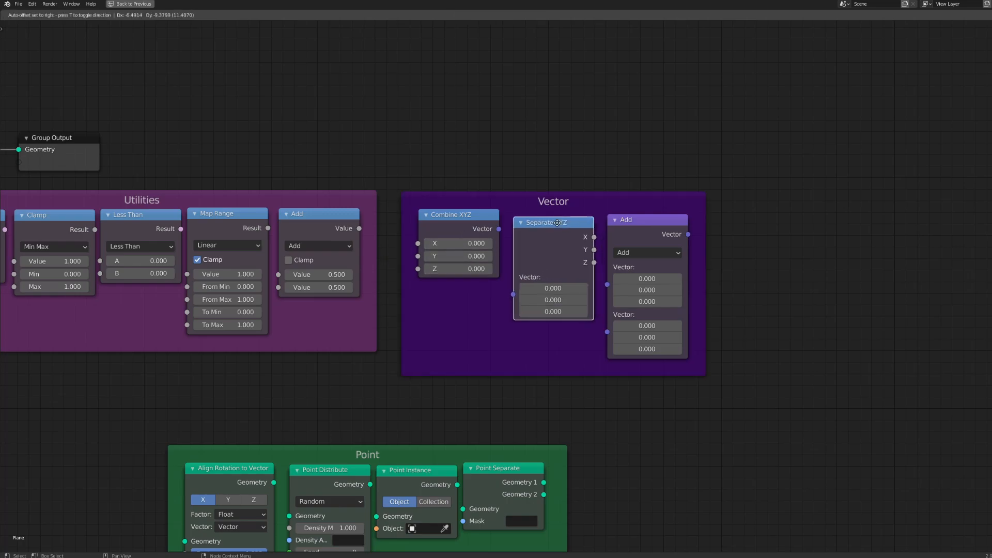
pyautogui.click(668, 252)
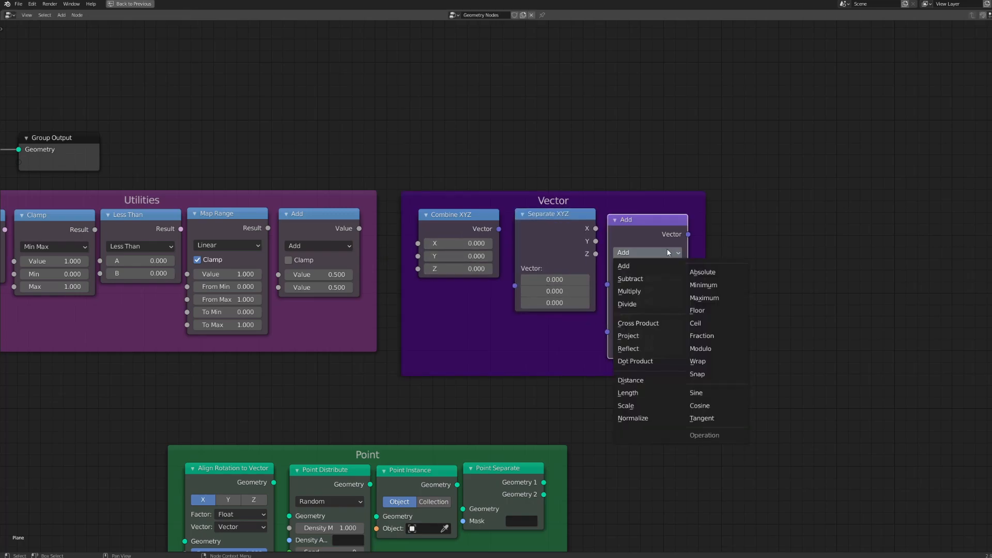
pyautogui.click(668, 252)
pyautogui.click(668, 252)
pyautogui.click(668, 252)
# - Shift the Geometry frame slightly and lower its Join Geometry node a little beside the Transform node
pyautogui.keyDown('shift'); pyautogui.moveTo(362, 374); pyautogui.dragTo(512, 273, button='middle'); pyautogui.keyUp('shift')
pyautogui.keyDown('shift'); pyautogui.moveTo(386, 292); pyautogui.dragTo(453, 235, button='middle'); pyautogui.keyUp('shift')
pyautogui.scroll(4, 402, 276)
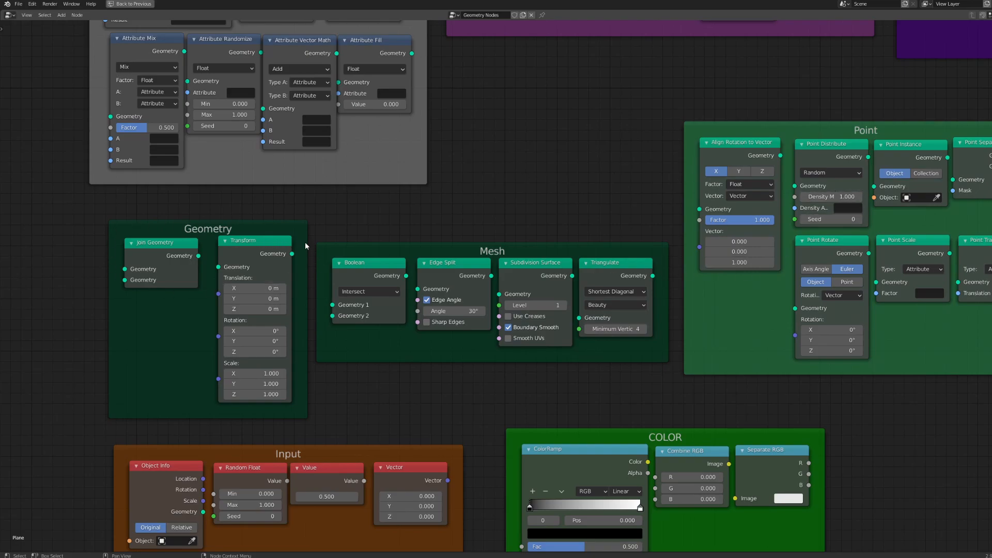
pyautogui.moveTo(179, 238); pyautogui.dragTo(162, 228)
pyautogui.scroll(3, 256, 225)
pyautogui.moveTo(274, 252); pyautogui.dragTo(366, 268, button='middle')
pyautogui.click(240, 261)
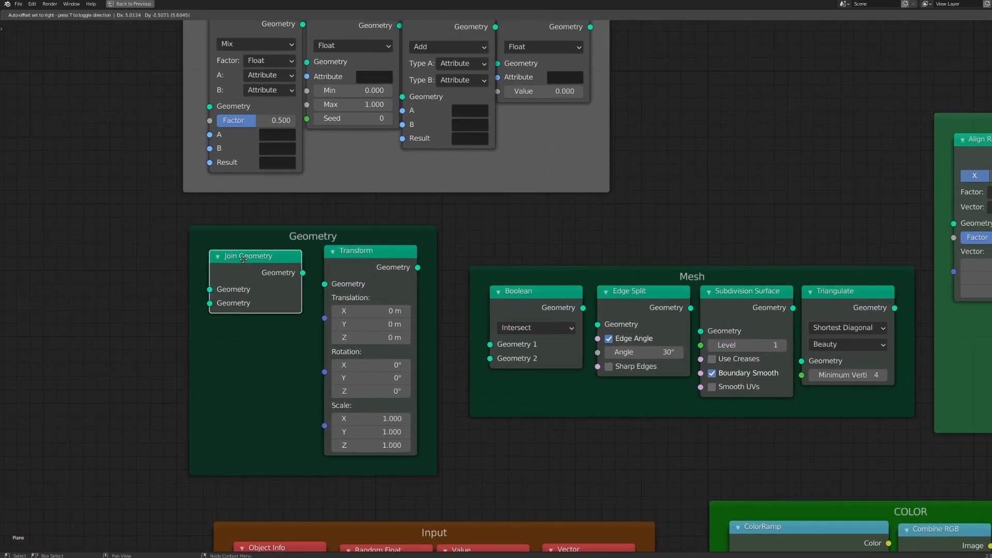
pyautogui.moveTo(536, 231); pyautogui.dragTo(468, 272, button='middle')
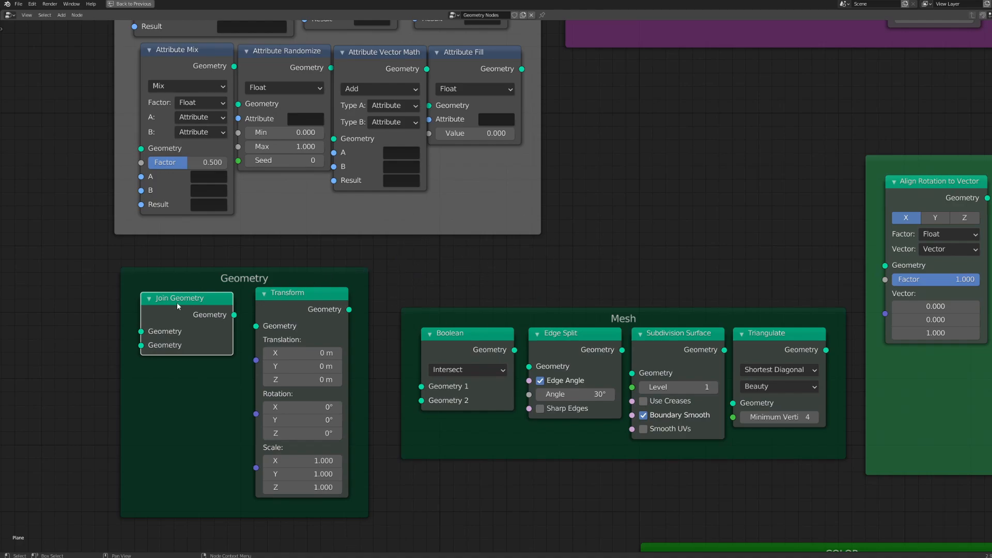
pyautogui.click(38, 268)
# - Move the Transform node farther from Join Geometry, and reposition Join Geometry at roughly the same height beside it
pyautogui.moveTo(301, 299)
pyautogui.mouseDown()
pyautogui.moveTo(310, 307)
pyautogui.moveTo(307, 297)
pyautogui.mouseUp()
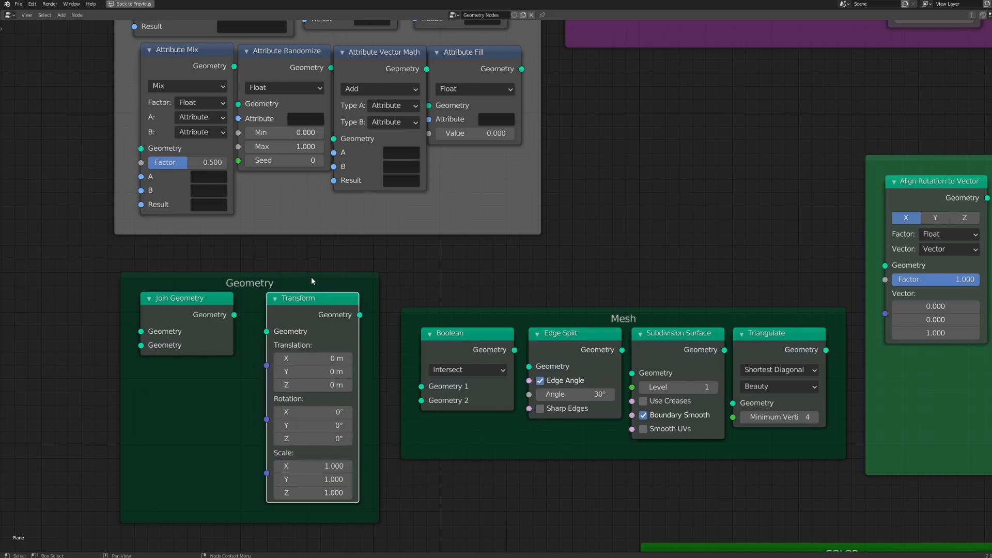
pyautogui.moveTo(313, 300)
pyautogui.mouseDown()
pyautogui.moveTo(324, 284)
pyautogui.moveTo(314, 299)
pyautogui.mouseUp()
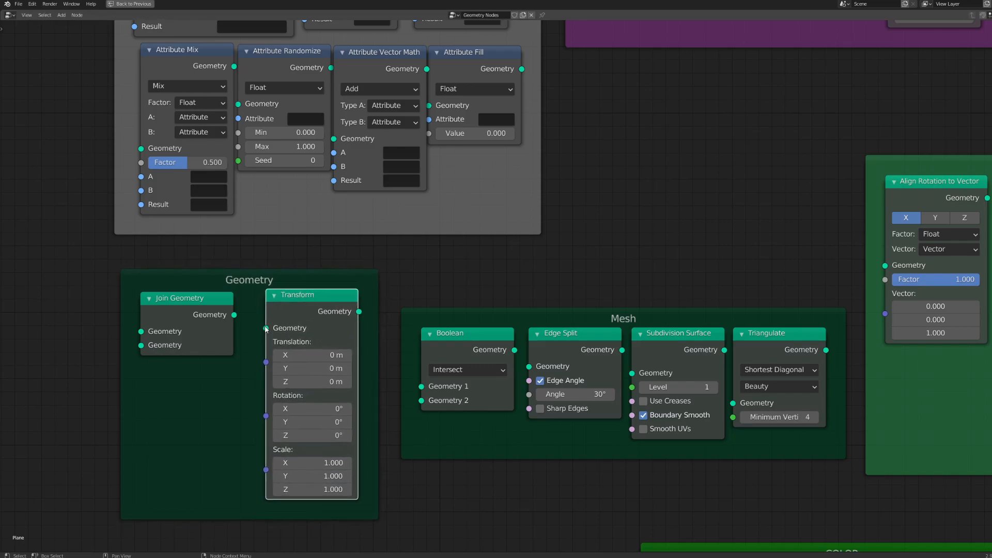
pyautogui.moveTo(211, 297); pyautogui.dragTo(183, 355)
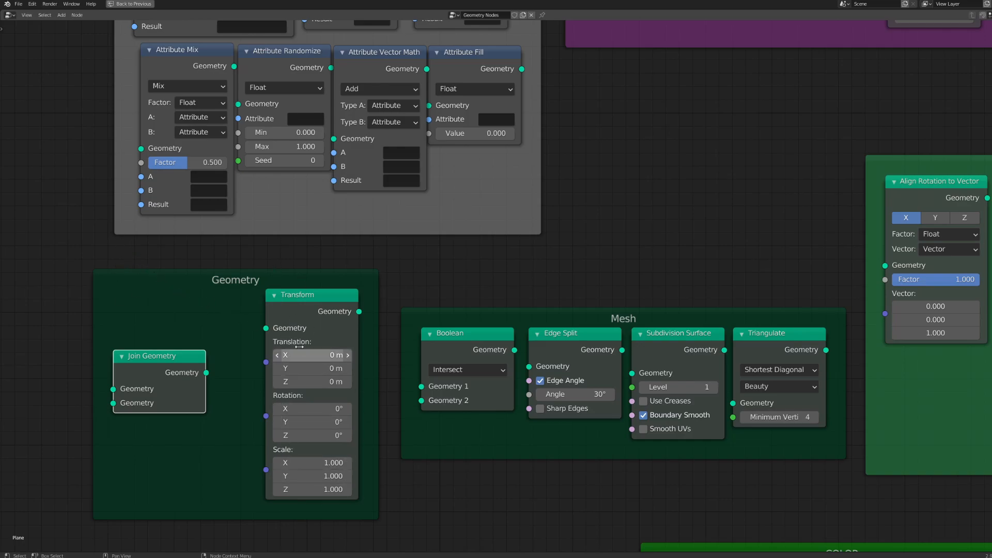
pyautogui.moveTo(167, 363); pyautogui.dragTo(177, 300)
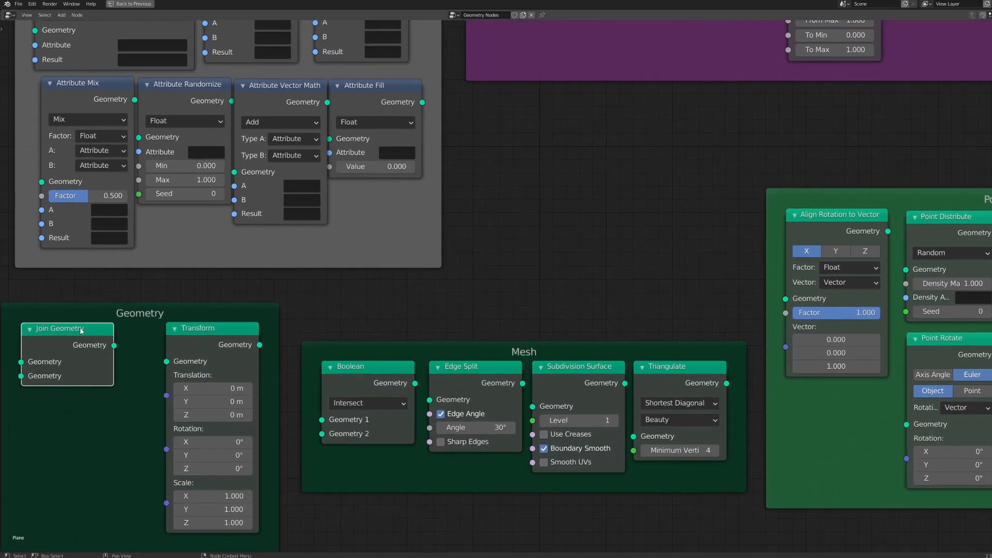
pyautogui.moveTo(83, 342); pyautogui.dragTo(118, 337)
pyautogui.click(118, 337)
# - Move the Mesh frame up so it lines up with the top of the Geometry frame
pyautogui.moveTo(506, 270); pyautogui.dragTo(383, 223, button='middle')
pyautogui.click(372, 297)
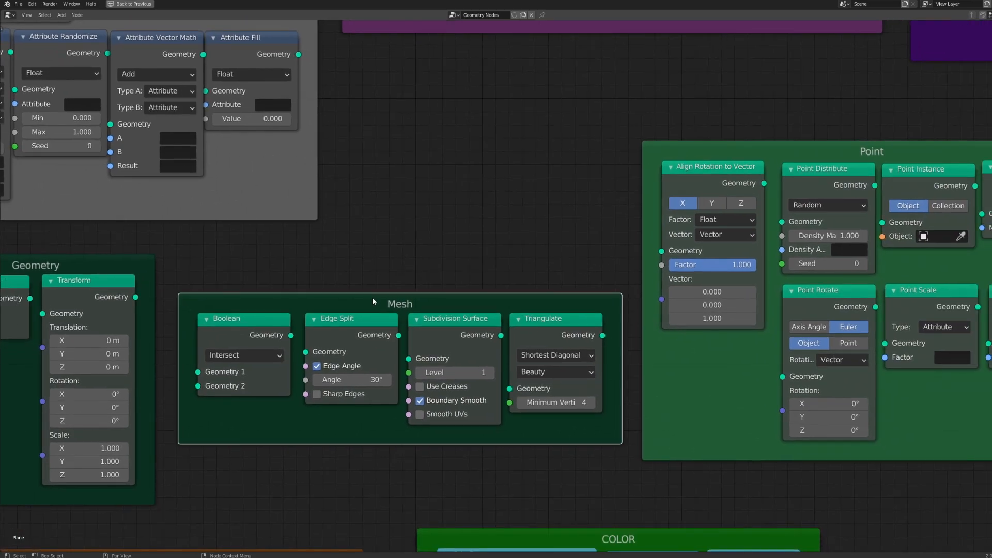
pyautogui.moveTo(372, 301); pyautogui.dragTo(371, 268)
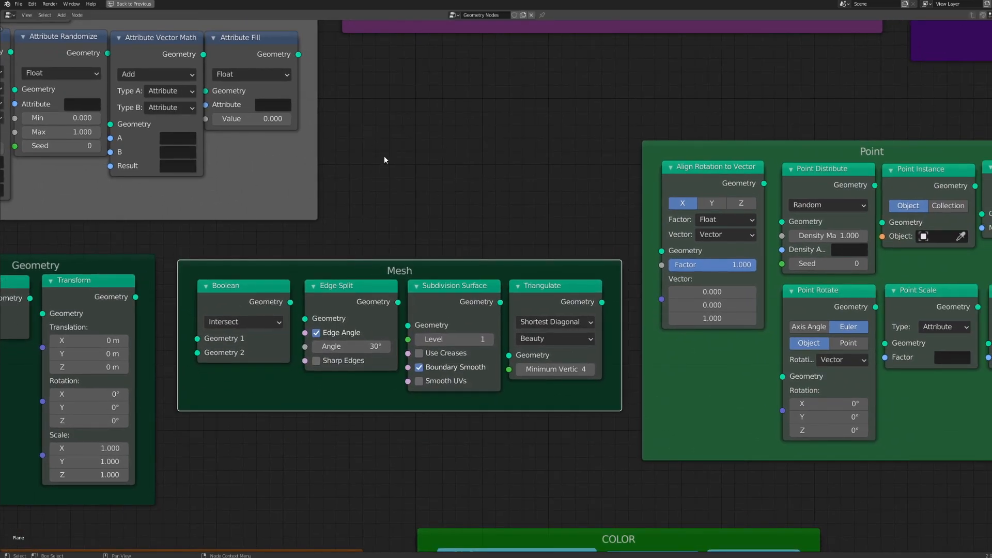
# - Check the Boolean node's operation options, and move the Boolean and Edge Split nodes slightly lower in the Mesh frame
pyautogui.moveTo(406, 270); pyautogui.dragTo(331, 293, button='middle')
pyautogui.moveTo(177, 316); pyautogui.dragTo(181, 315)
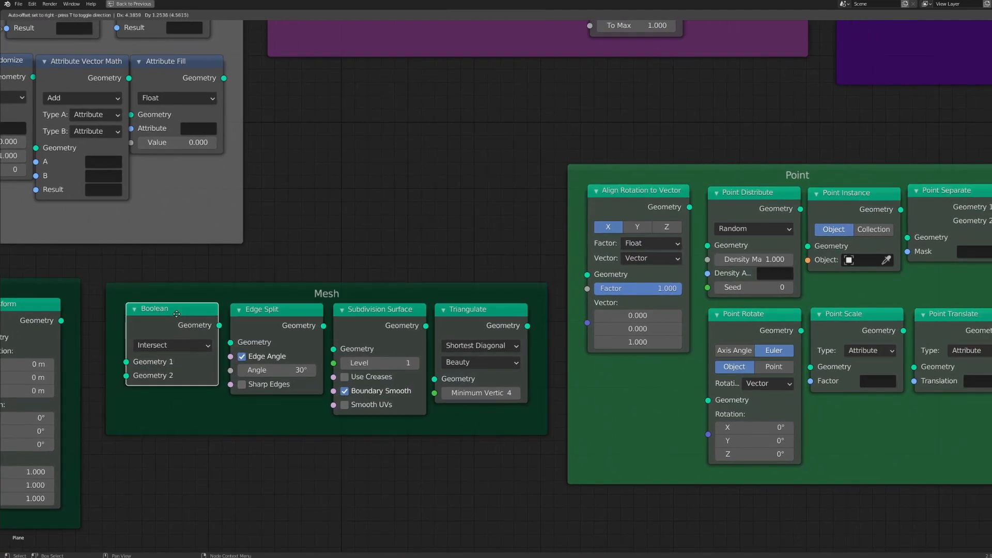
pyautogui.click(162, 343)
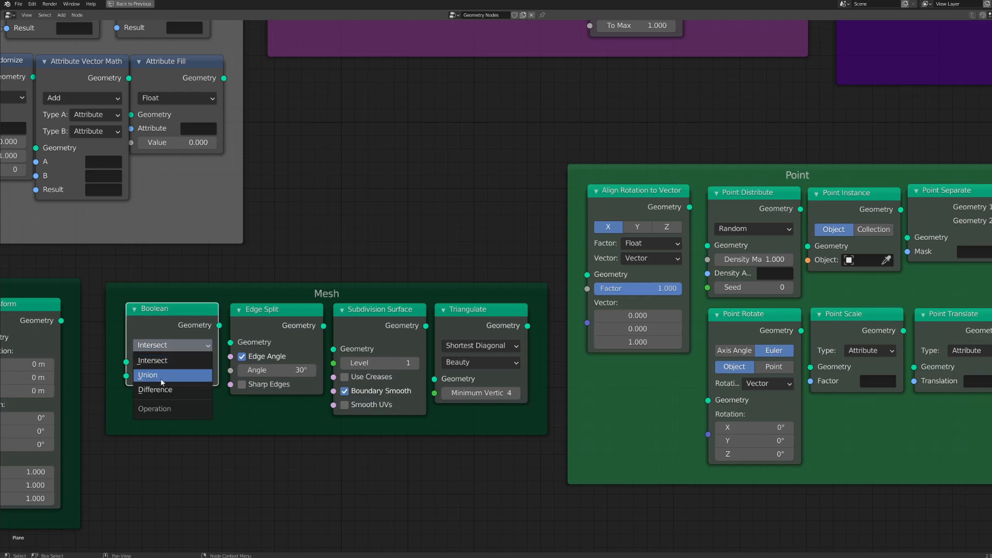
pyautogui.click(290, 261)
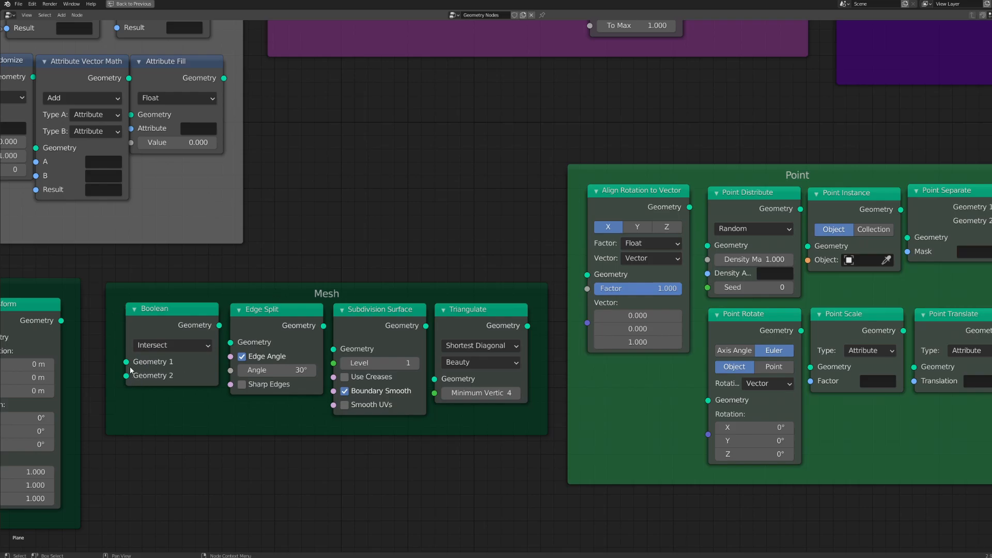
pyautogui.moveTo(160, 308); pyautogui.dragTo(151, 316)
pyautogui.moveTo(268, 309); pyautogui.dragTo(268, 316)
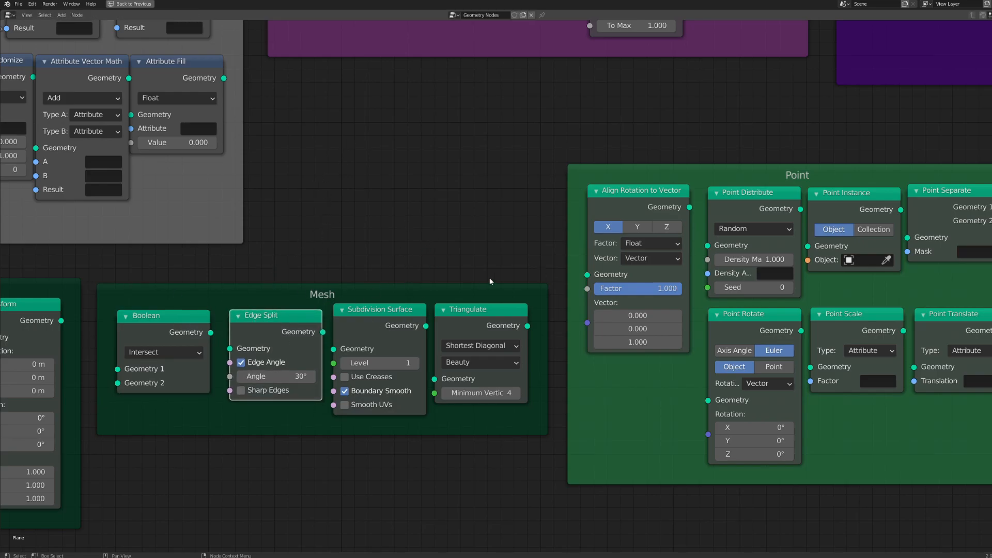
# - Nudge the Edge Split, Subdivision Surface and Triangulate nodes in the Mesh frame so their headers roughly line up
pyautogui.moveTo(292, 315); pyautogui.dragTo(284, 311)
pyautogui.moveTo(264, 330); pyautogui.dragTo(197, 325, button='middle')
pyautogui.moveTo(312, 305); pyautogui.dragTo(306, 307)
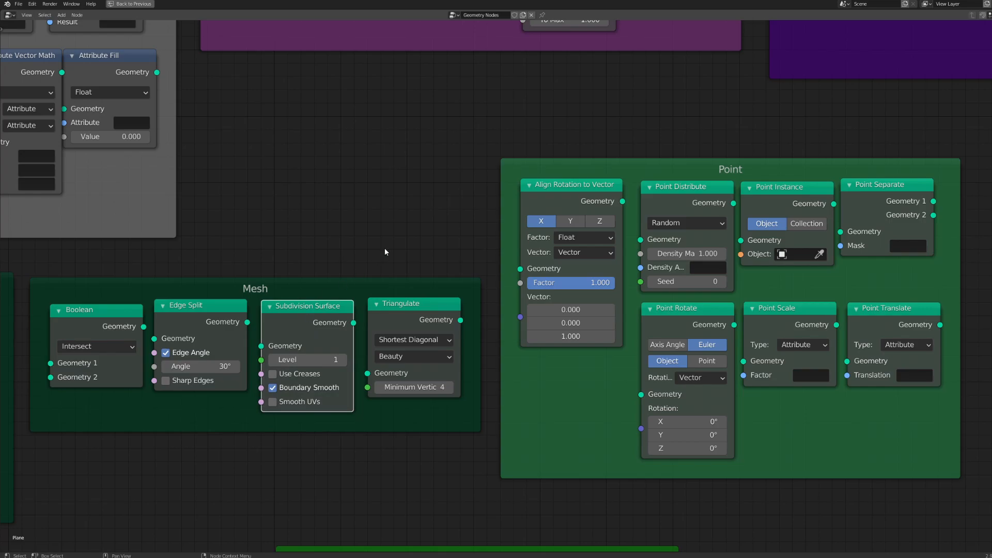
pyautogui.moveTo(302, 310); pyautogui.dragTo(306, 308)
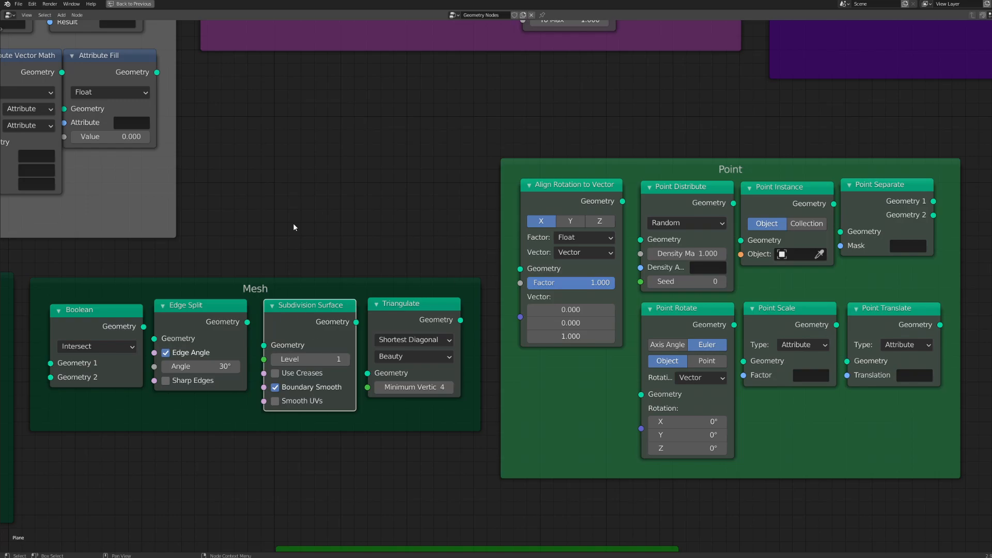
pyautogui.moveTo(312, 303); pyautogui.dragTo(311, 304)
pyautogui.moveTo(327, 359); pyautogui.dragTo(302, 355)
pyautogui.moveTo(482, 274); pyautogui.dragTo(426, 272, button='middle')
pyautogui.moveTo(345, 305)
pyautogui.mouseDown()
pyautogui.moveTo(379, 306)
pyautogui.moveTo(343, 308)
pyautogui.mouseUp()
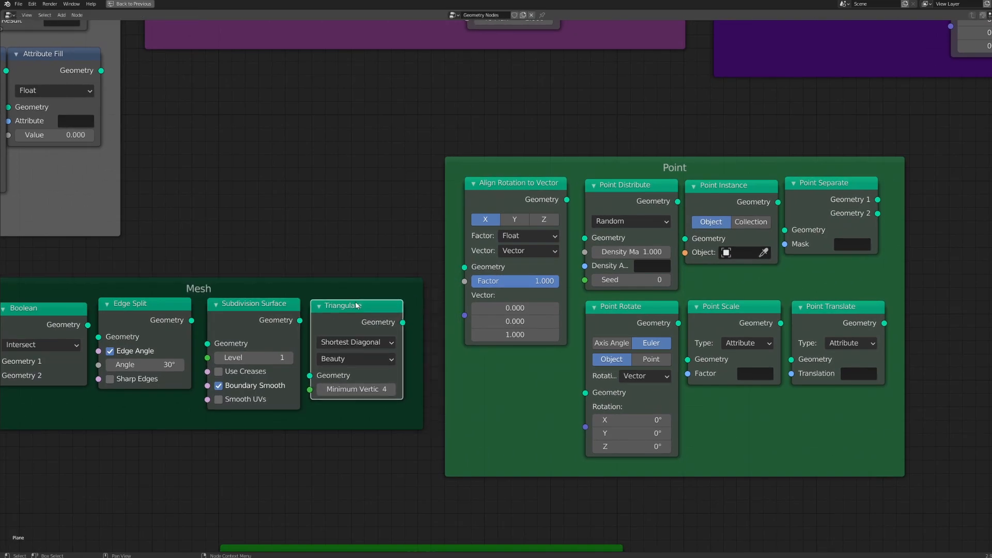
# - Move the Point frame farther from the Mesh frame, and lower its Align Rotation to Vector node beside Point Rotate
pyautogui.moveTo(434, 208); pyautogui.dragTo(314, 320, button='middle')
pyautogui.scroll(-3, 313, 321)
pyautogui.scroll(2, 311, 325)
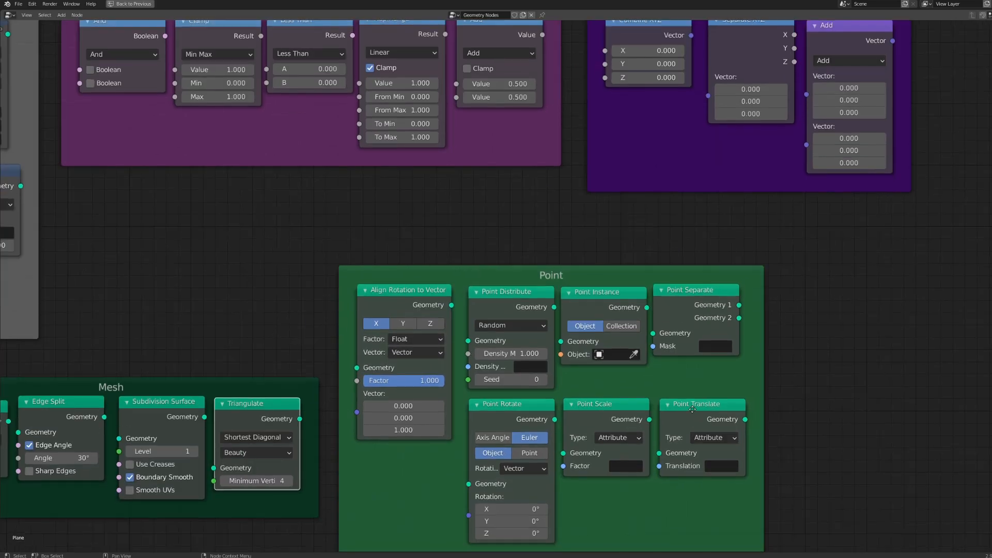
pyautogui.moveTo(618, 295); pyautogui.dragTo(532, 230, button='middle')
pyautogui.moveTo(499, 211); pyautogui.dragTo(541, 221)
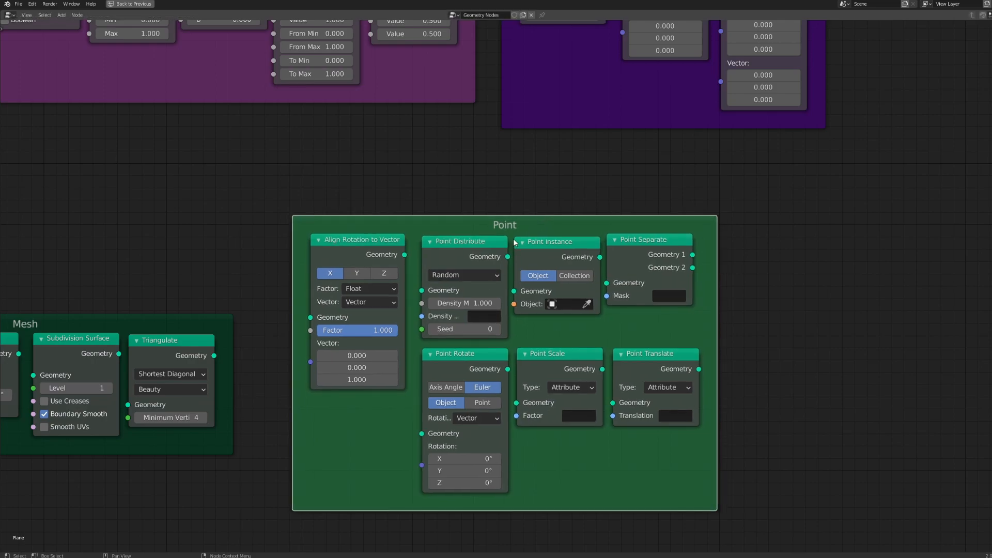
pyautogui.click(442, 171)
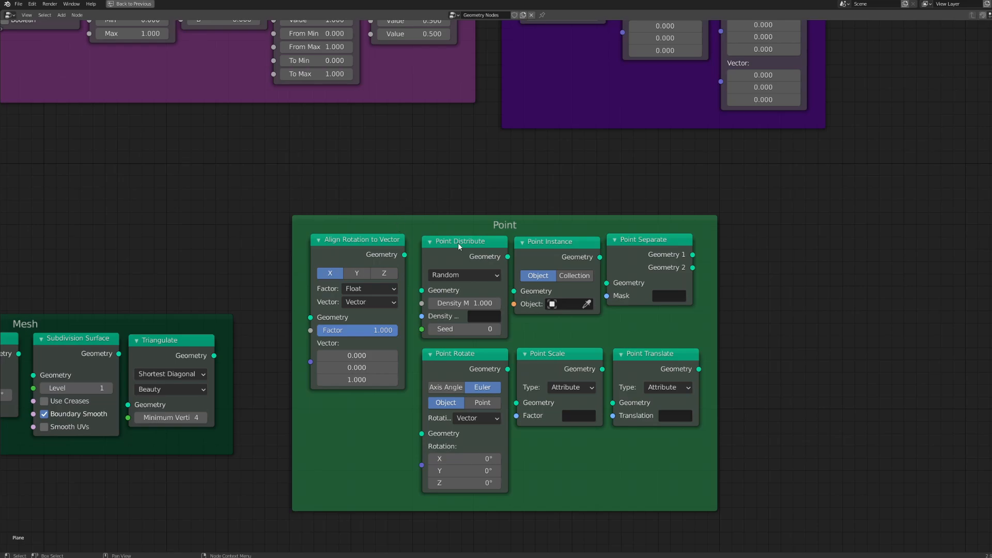
pyautogui.moveTo(355, 238); pyautogui.dragTo(357, 312)
# - Raise the Point Distribute node in the Point frame, keeping it directly above Point Rotate
pyautogui.moveTo(472, 241); pyautogui.dragTo(465, 236)
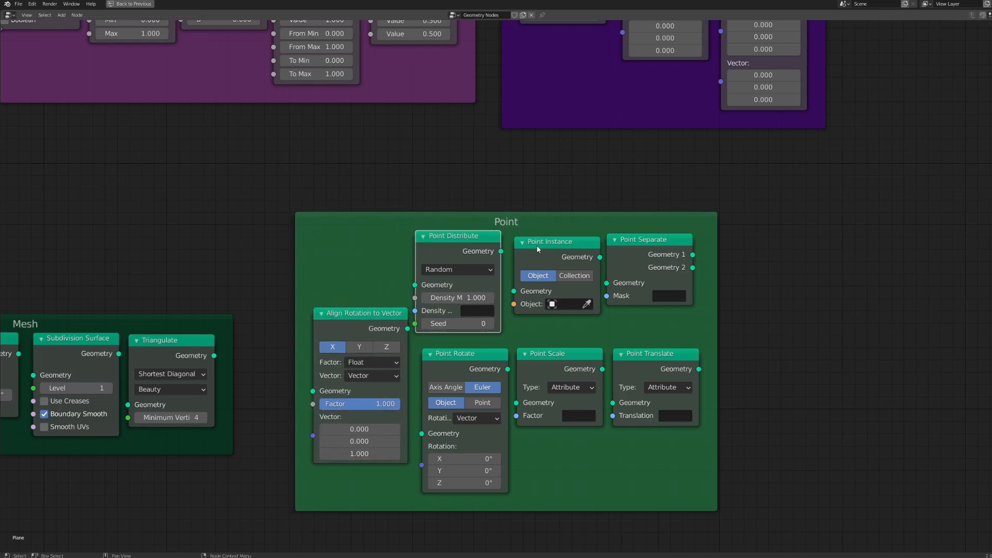
pyautogui.click(388, 196)
pyautogui.click(570, 212)
pyautogui.click(778, 348)
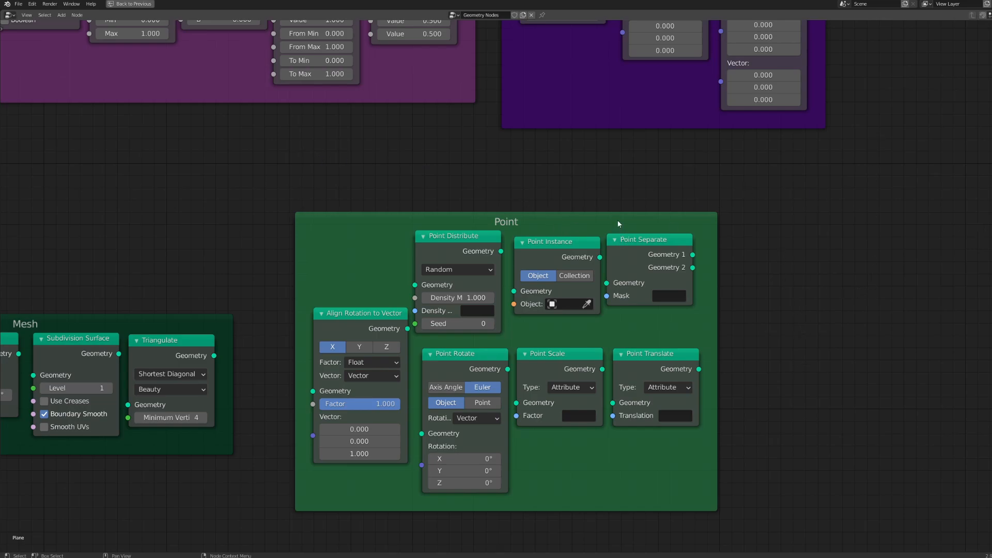
pyautogui.moveTo(464, 236)
pyautogui.mouseDown()
pyautogui.moveTo(447, 199)
pyautogui.moveTo(459, 199)
pyautogui.moveTo(457, 217)
pyautogui.mouseUp()
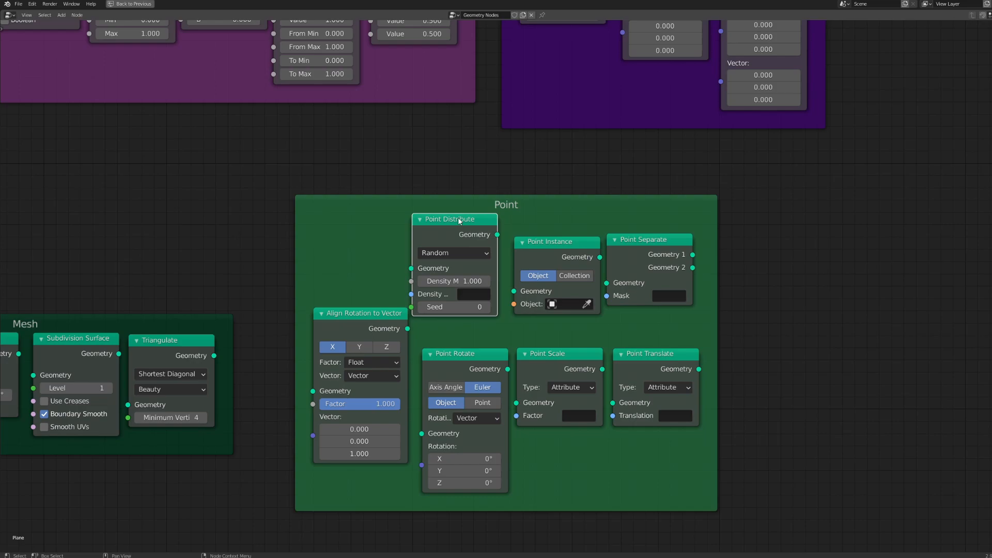
pyautogui.moveTo(458, 218)
pyautogui.mouseDown()
pyautogui.moveTo(477, 213)
pyautogui.moveTo(468, 221)
pyautogui.mouseUp()
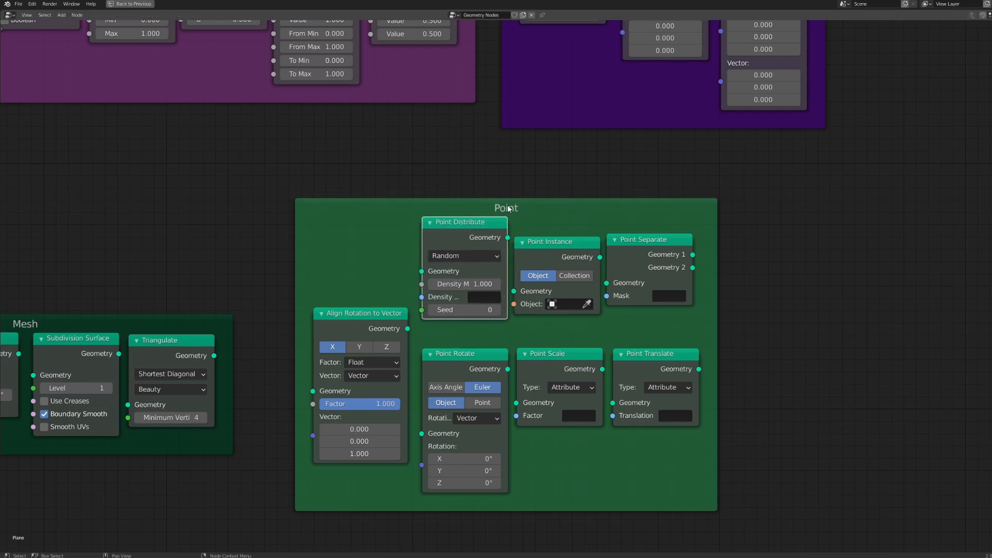
# - Raise the Point Instance node level with Point Distribute, and check which objects it can instance
pyautogui.moveTo(569, 254); pyautogui.dragTo(506, 255, button='middle')
pyautogui.moveTo(517, 246); pyautogui.dragTo(492, 229)
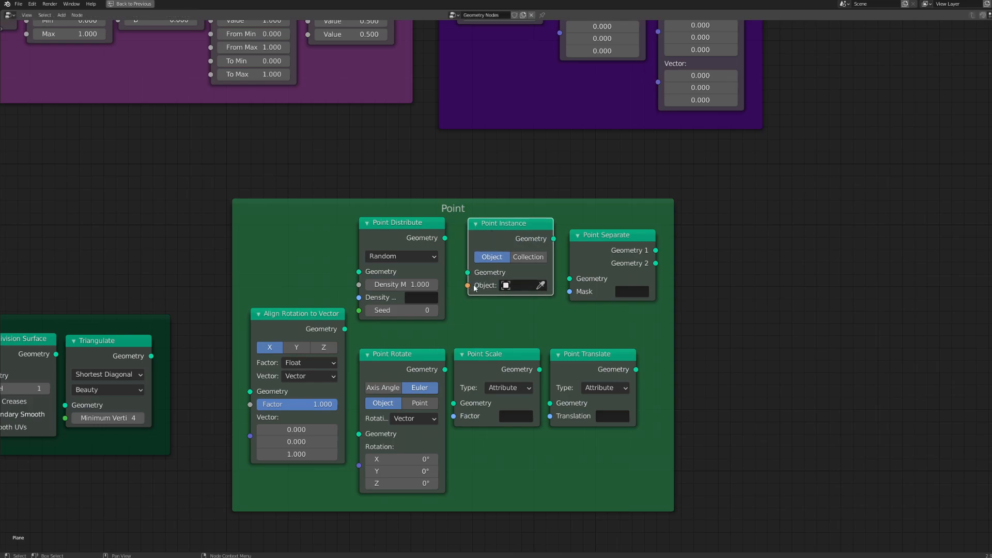
pyautogui.click(517, 284)
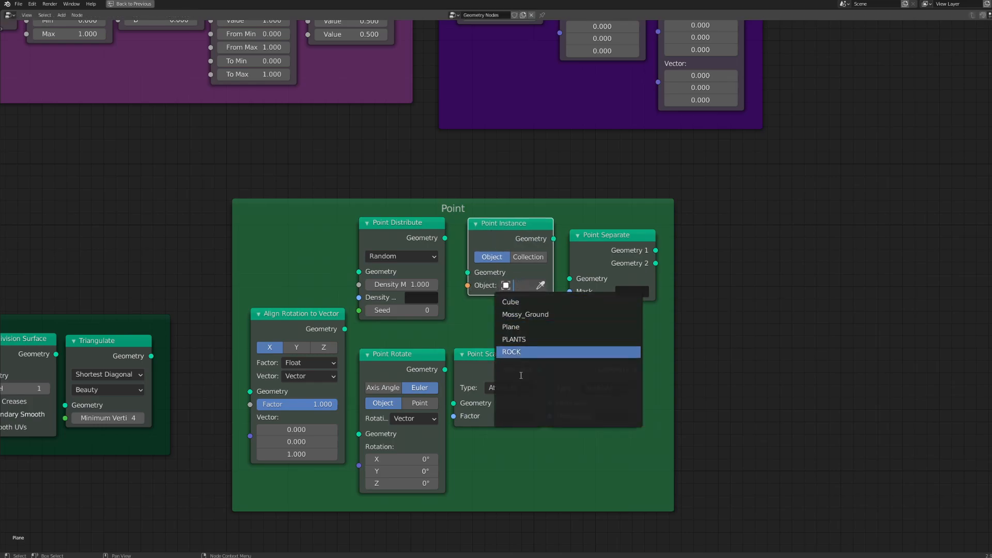
pyautogui.moveTo(525, 214); pyautogui.dragTo(522, 241, button='middle')
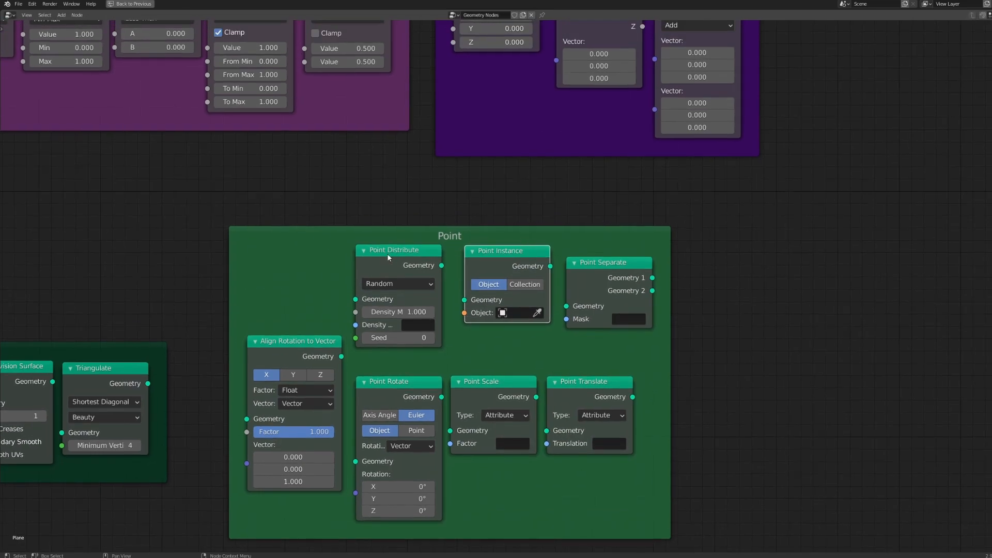
# - Shift the whole Point frame slightly away from the Mesh frame
pyautogui.scroll(-6, 386, 253)
pyautogui.moveTo(321, 247); pyautogui.dragTo(498, 313, button='middle')
pyautogui.moveTo(354, 440); pyautogui.dragTo(252, 327, button='middle')
pyautogui.moveTo(437, 217)
pyautogui.mouseDown()
pyautogui.moveTo(433, 230)
pyautogui.moveTo(448, 221)
pyautogui.mouseUp()
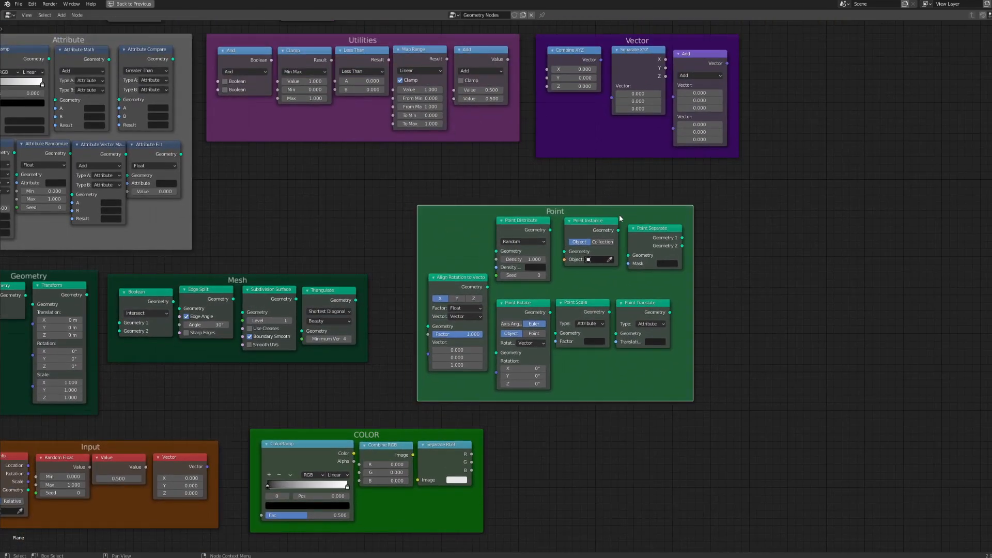
# - Reposition the Point Instance and Point Separate nodes beside Point Distribute, with Point Separate slightly lower than the other two
pyautogui.moveTo(607, 214); pyautogui.dragTo(507, 246, button='middle')
pyautogui.scroll(8, 507, 247)
pyautogui.moveTo(496, 225); pyautogui.dragTo(457, 225)
pyautogui.moveTo(578, 226); pyautogui.dragTo(579, 208)
pyautogui.moveTo(465, 218); pyautogui.dragTo(466, 221)
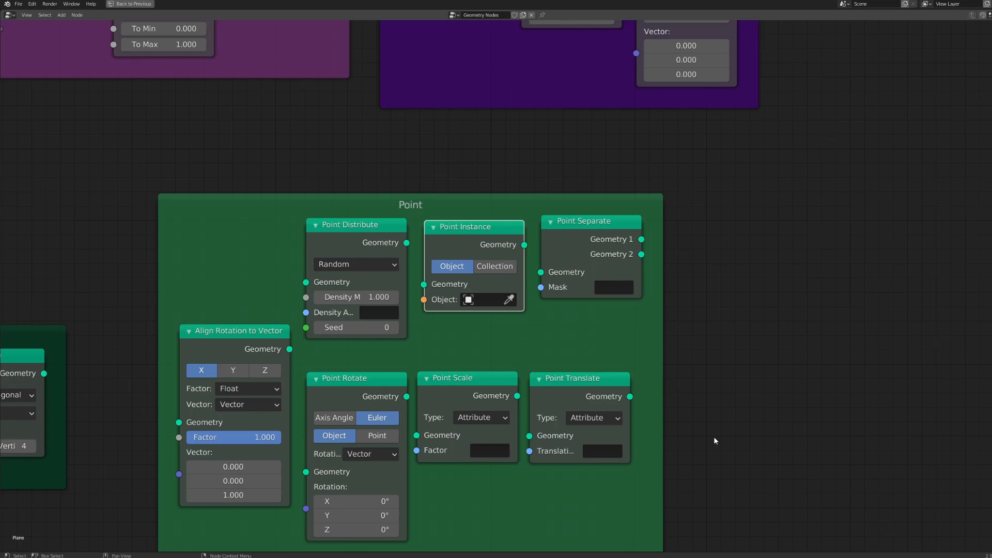
pyautogui.moveTo(629, 326); pyautogui.dragTo(729, 291, button='middle')
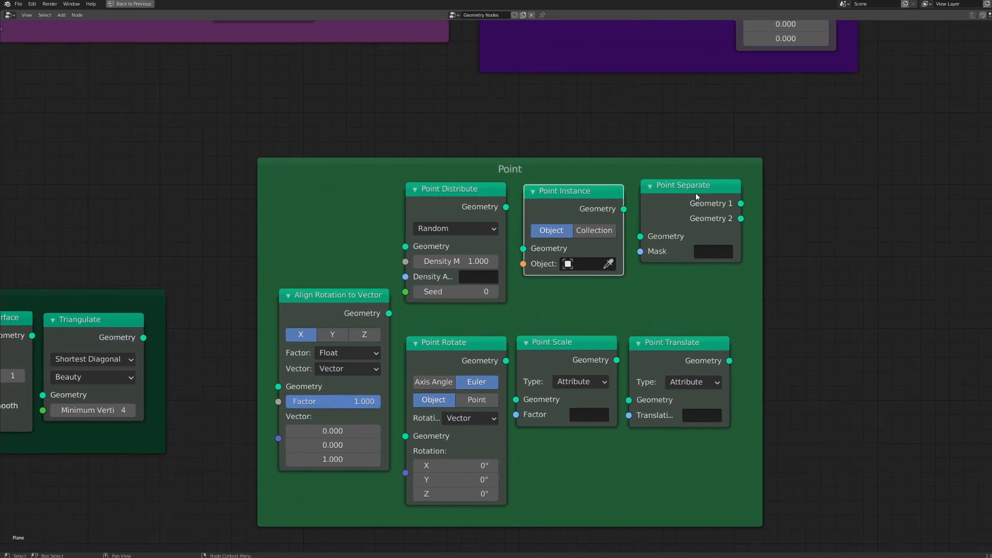
pyautogui.moveTo(682, 183)
pyautogui.mouseDown()
pyautogui.moveTo(684, 198)
pyautogui.moveTo(677, 188)
pyautogui.mouseUp()
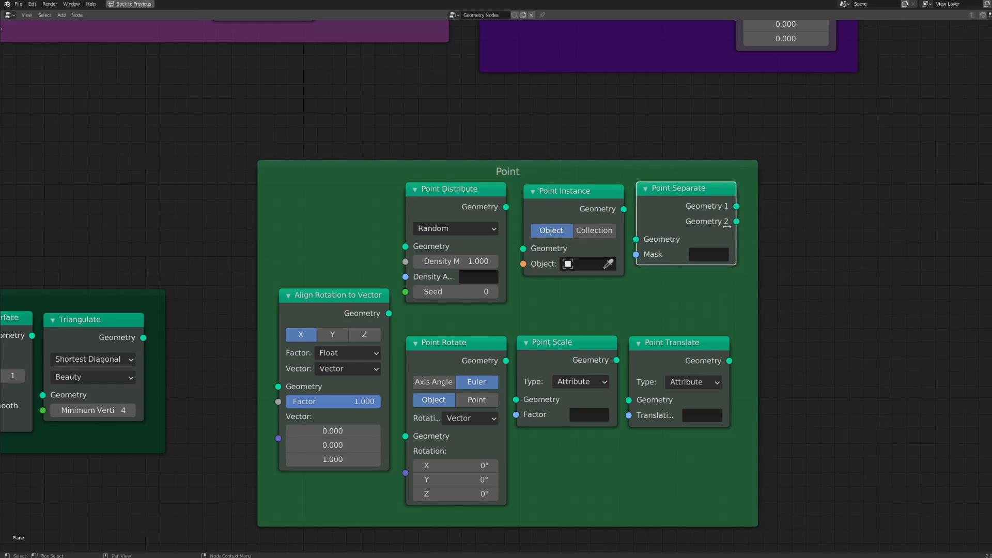
pyautogui.moveTo(675, 208); pyautogui.dragTo(672, 224)
# - Widen the gap between the Mesh and Point frames by moving the Point frame a little farther right
pyautogui.moveTo(474, 336); pyautogui.dragTo(714, 198, button='middle')
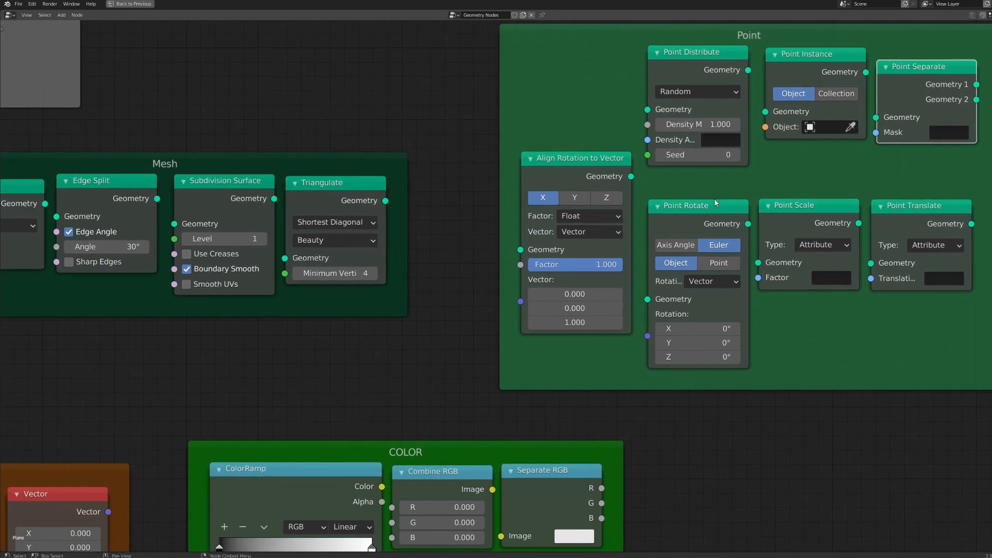
pyautogui.moveTo(595, 207); pyautogui.dragTo(603, 293, button='middle')
pyautogui.scroll(-8, 601, 289)
pyautogui.moveTo(546, 203); pyautogui.dragTo(588, 183, button='middle')
pyautogui.moveTo(587, 203)
pyautogui.mouseDown()
pyautogui.moveTo(594, 266)
pyautogui.moveTo(601, 202)
pyautogui.mouseUp()
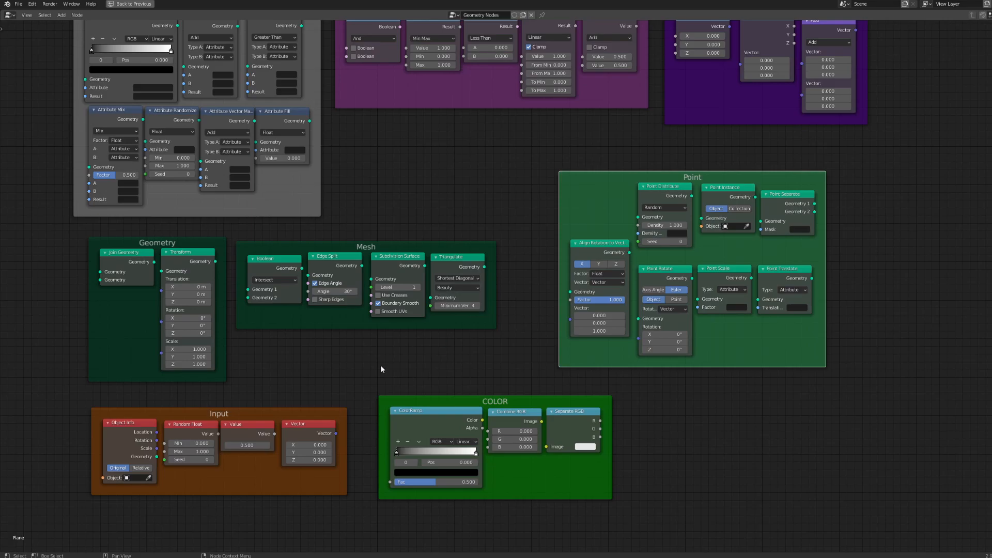
# - Nudge the Input frame, and move the COLOR frame closer so their top edges are level
pyautogui.moveTo(382, 368); pyautogui.dragTo(537, 286, button='middle')
pyautogui.scroll(3, 527, 284)
pyautogui.moveTo(358, 354)
pyautogui.mouseDown()
pyautogui.moveTo(395, 339)
pyautogui.moveTo(356, 348)
pyautogui.mouseUp()
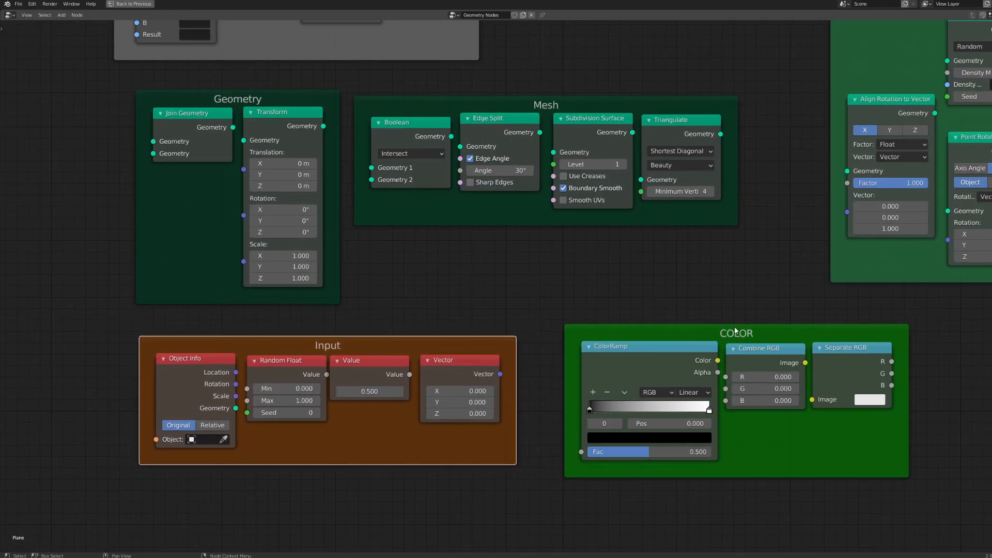
pyautogui.moveTo(736, 330); pyautogui.dragTo(715, 344)
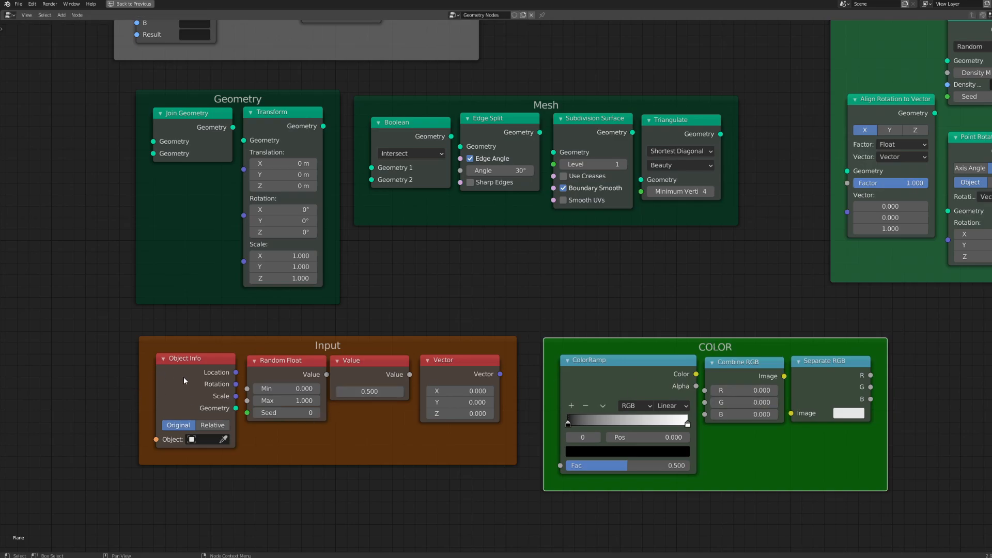
# - Set the Random Float node's Max to -0.400 and Seed to 18, and shift the Input and COLOR frames left
pyautogui.moveTo(286, 413)
pyautogui.mouseDown()
pyautogui.moveTo(314, 412)
pyautogui.moveTo(286, 401)
pyautogui.mouseUp()
pyautogui.moveTo(437, 343); pyautogui.dragTo(396, 337)
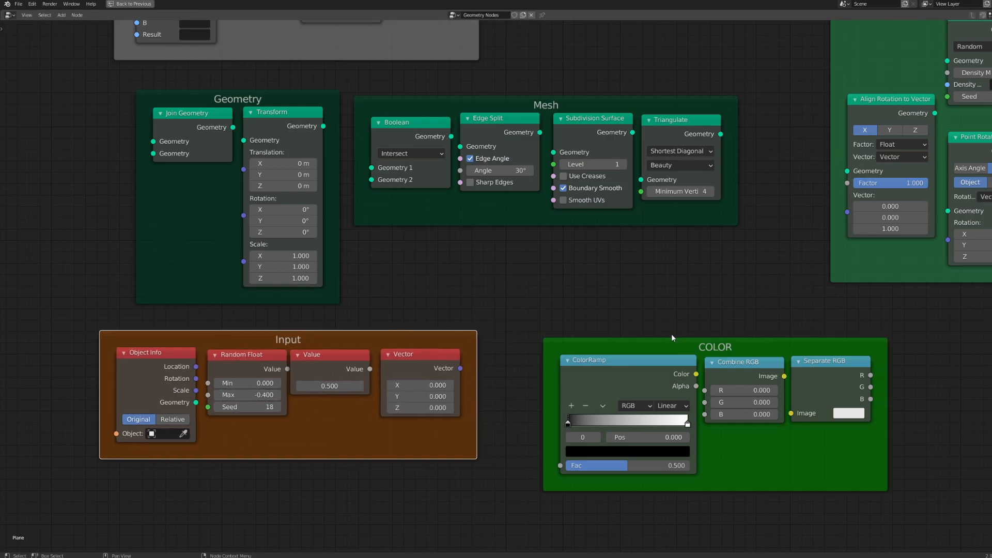
pyautogui.moveTo(626, 349); pyautogui.dragTo(590, 337)
# - Review all the category frames together, and restore the full workspace layout from the maximized node editor
pyautogui.moveTo(474, 244); pyautogui.dragTo(447, 547, button='middle')
pyautogui.scroll(-5, 498, 445)
pyautogui.moveTo(569, 438); pyautogui.dragTo(442, 200, button='middle')
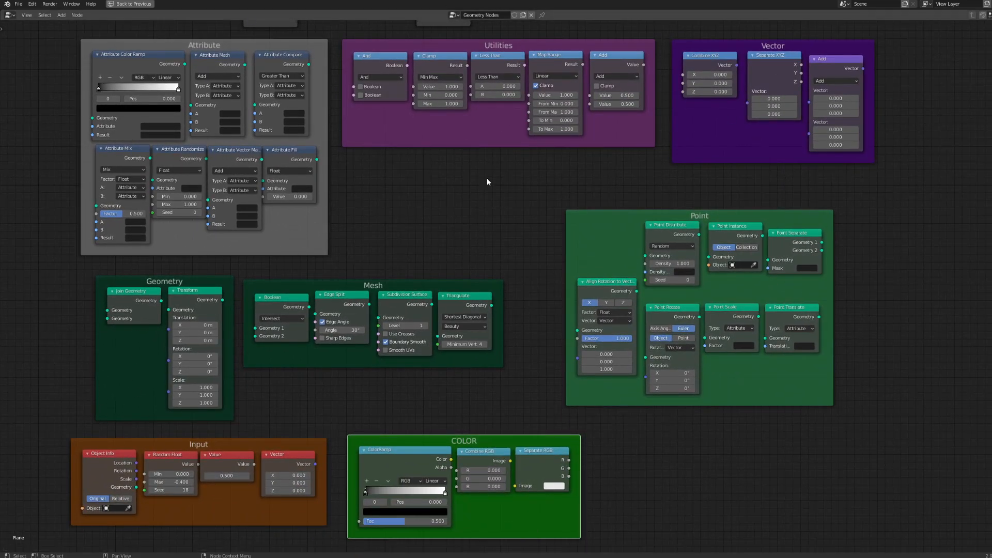
pyautogui.moveTo(487, 174); pyautogui.dragTo(544, 201, button='middle')
pyautogui.click(525, 360)
pyautogui.click(511, 380)
pyautogui.hotkey('ctrl', 'space')
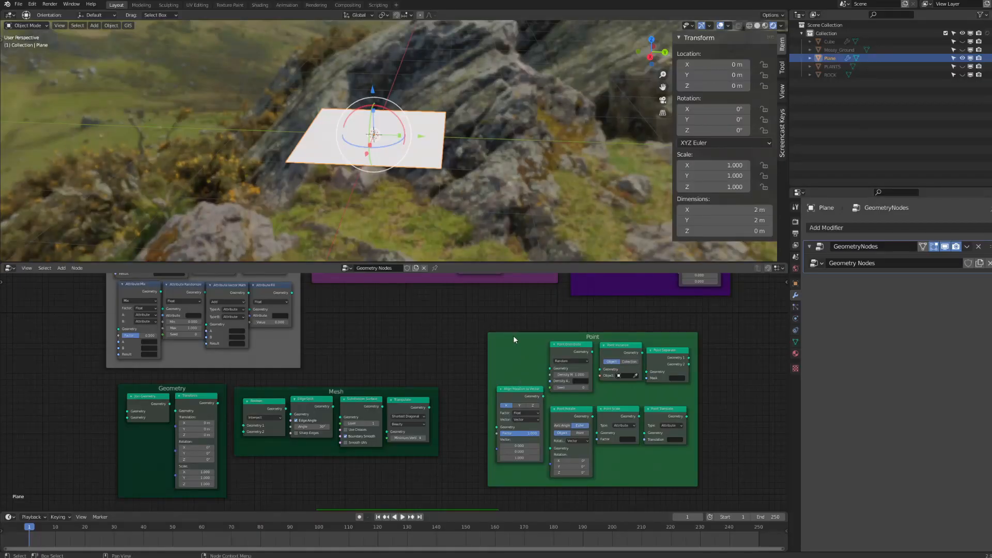
# - Hide the Plane, and show and select the Cube in the 3D viewport
pyautogui.scroll(-3, 431, 360)
pyautogui.moveTo(391, 315); pyautogui.dragTo(385, 294, button='middle')
pyautogui.moveTo(527, 461); pyautogui.dragTo(513, 435, button='middle')
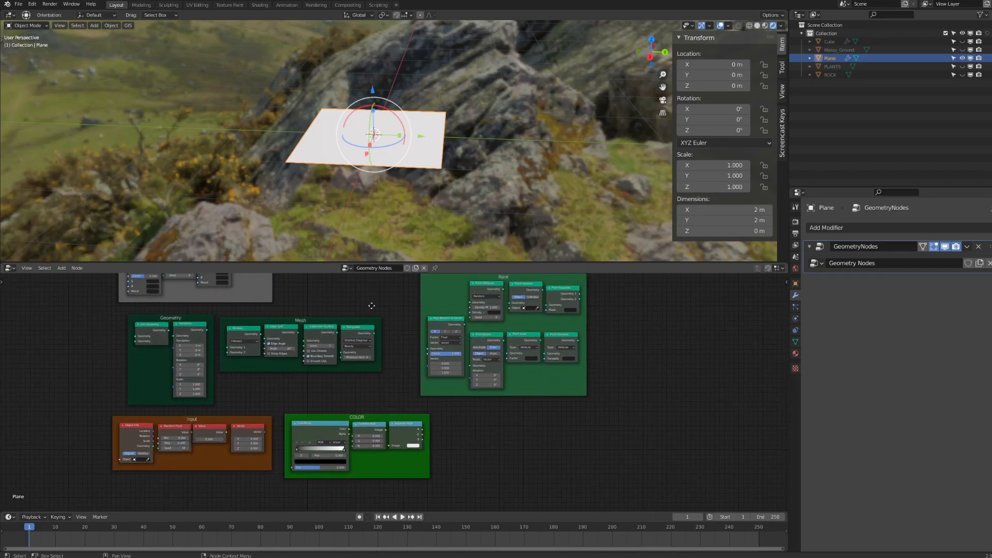
pyautogui.moveTo(371, 306); pyautogui.dragTo(446, 364, button='middle')
pyautogui.moveTo(138, 263); pyautogui.dragTo(142, 370)
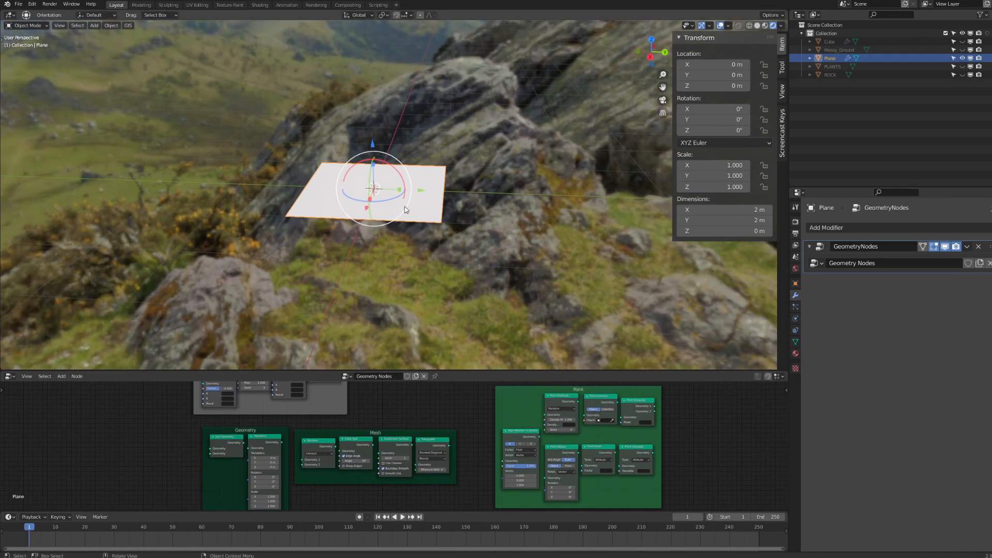
pyautogui.press('h')
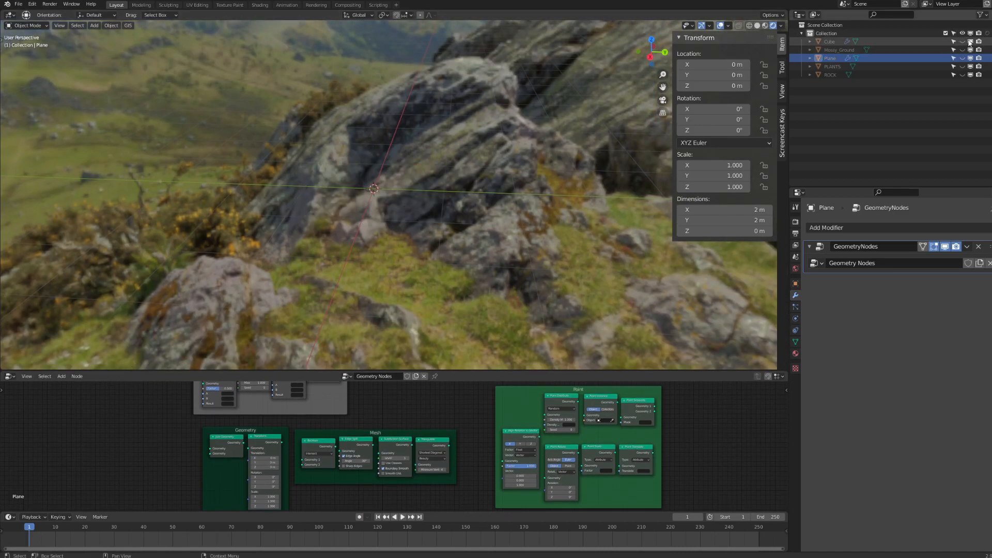
pyautogui.click(962, 41)
pyautogui.click(408, 197)
# - Enlarge the node editor to show the Cube's node tree, and hide the 3D viewport's sidebar
pyautogui.moveTo(391, 433); pyautogui.dragTo(371, 463, button='middle')
pyautogui.scroll(1, 370, 462)
pyautogui.moveTo(420, 370); pyautogui.dragTo(460, 276)
pyautogui.scroll(3, 504, 205)
pyautogui.press('n')
pyautogui.scroll(-4, 439, 184)
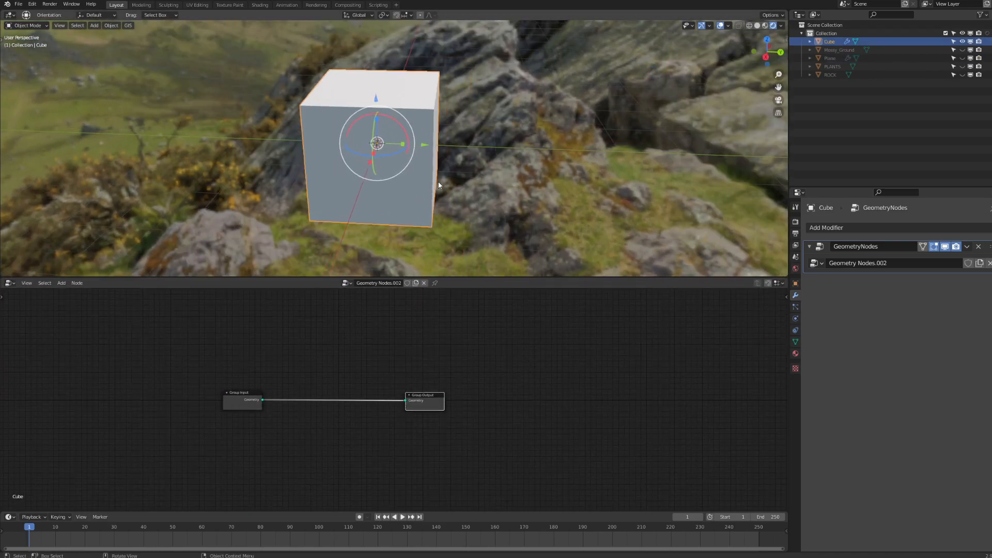
pyautogui.scroll(3, 343, 360)
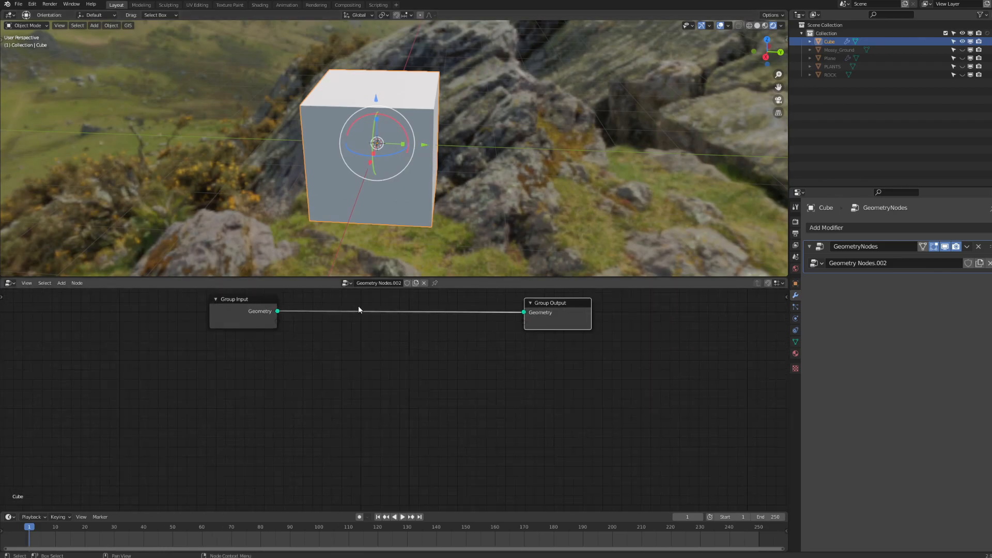
# - Move the Group Output node farther from Group Input, and cut the Geometry link between them
pyautogui.moveTo(358, 306); pyautogui.dragTo(290, 379, button='middle')
pyautogui.scroll(1, 291, 379)
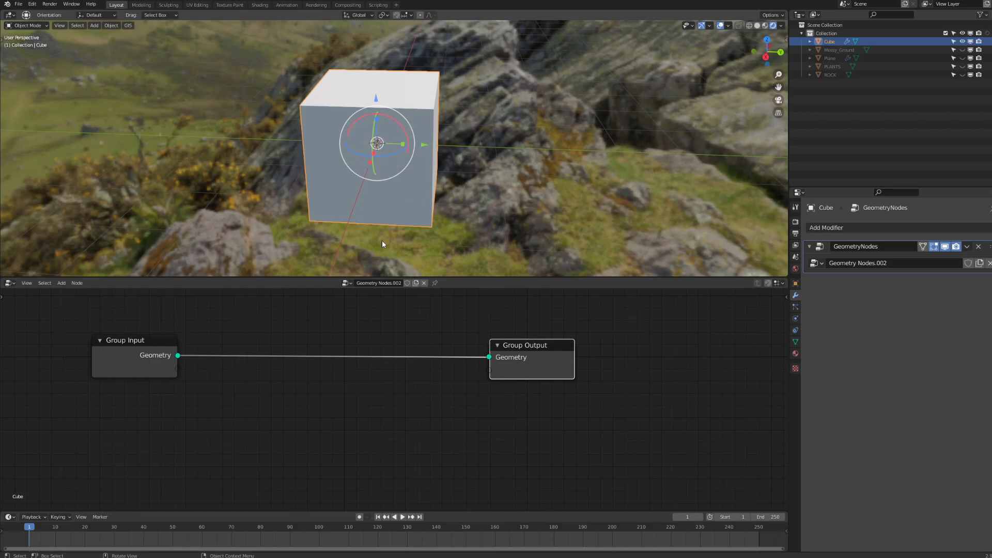
pyautogui.moveTo(325, 333); pyautogui.dragTo(338, 356, button='middle')
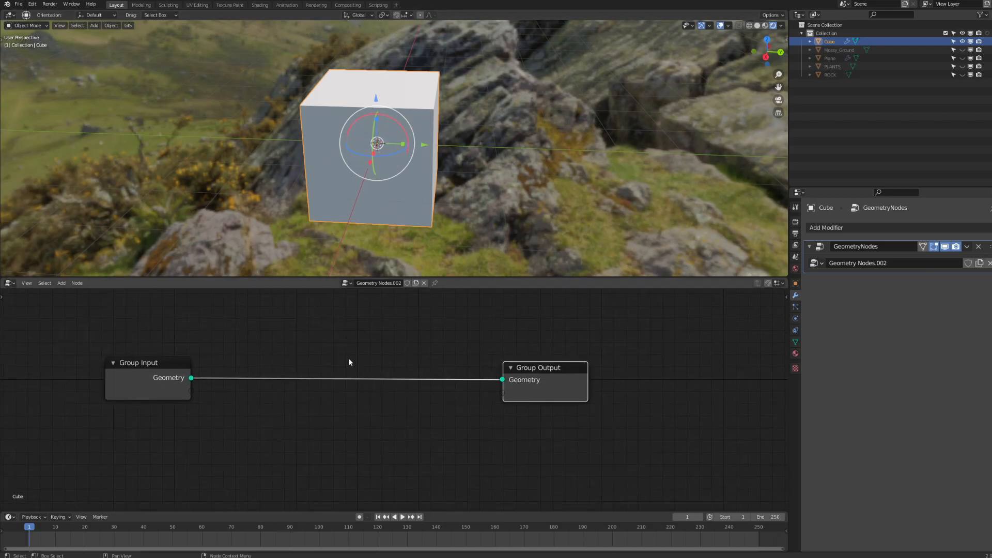
pyautogui.moveTo(555, 369); pyautogui.dragTo(420, 425)
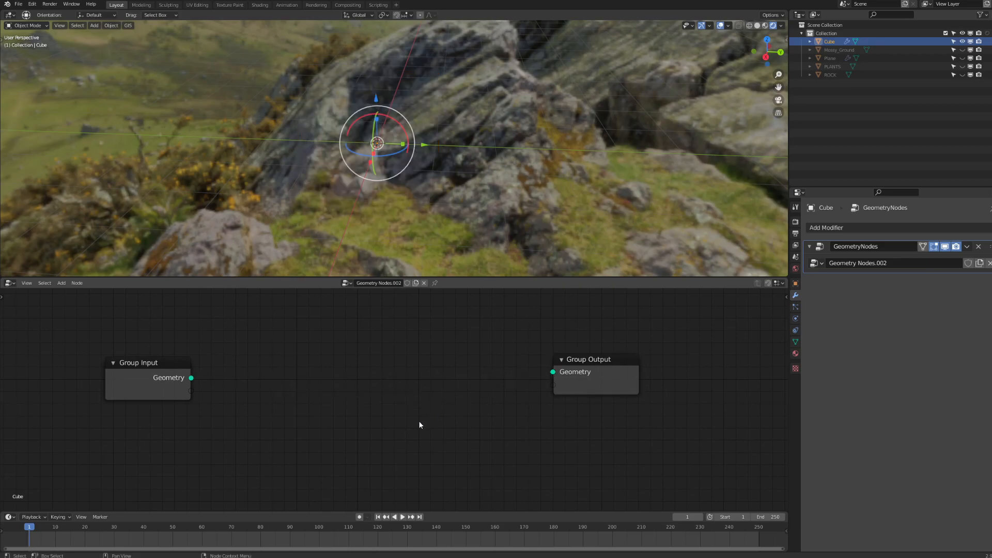
# - Raise the Group Input node, reconnect its Geometry output to Group Output, and reposition Group Output slightly
pyautogui.click(694, 99)
pyautogui.click(828, 41)
pyautogui.click(164, 359)
pyautogui.moveTo(163, 359); pyautogui.dragTo(168, 330)
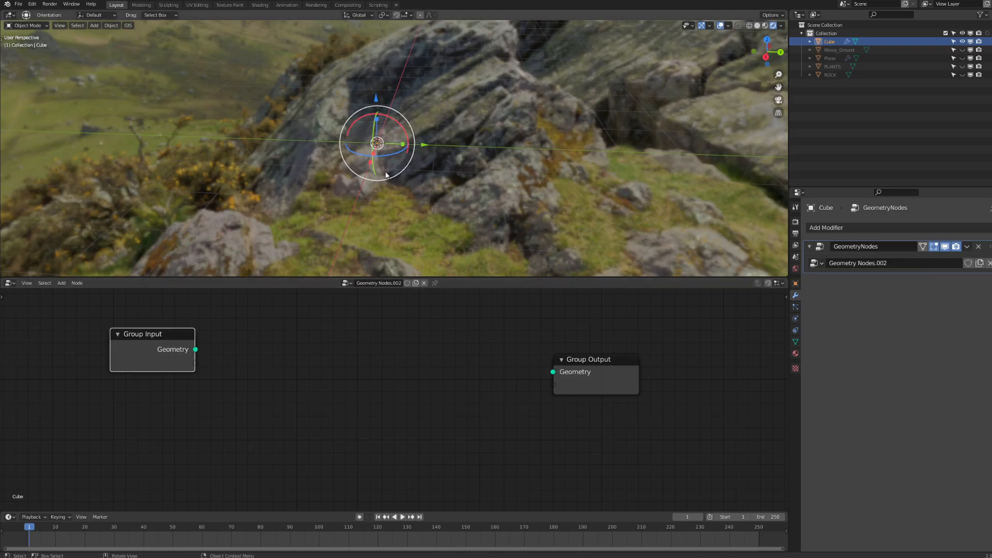
pyautogui.moveTo(195, 349); pyautogui.dragTo(609, 351)
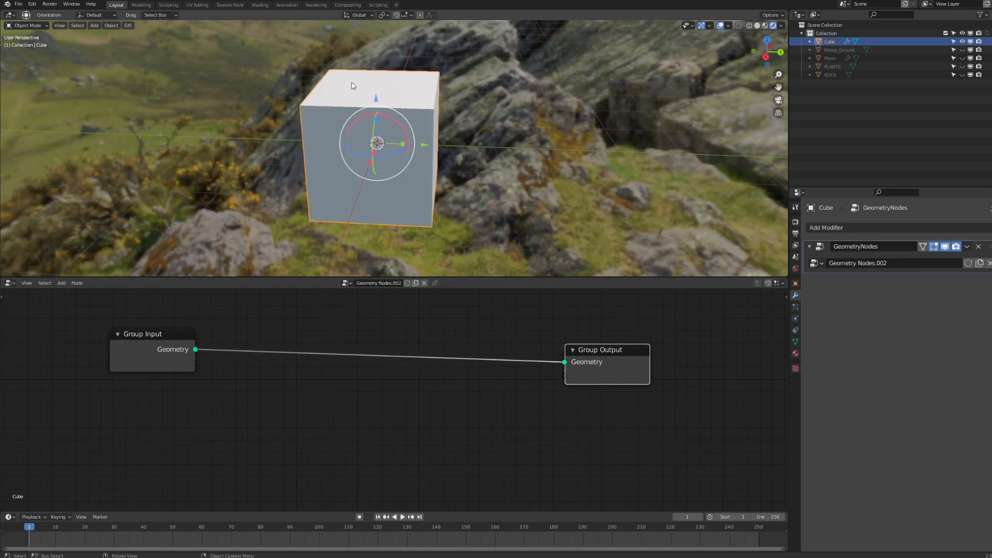
pyautogui.scroll(-3, 490, 131)
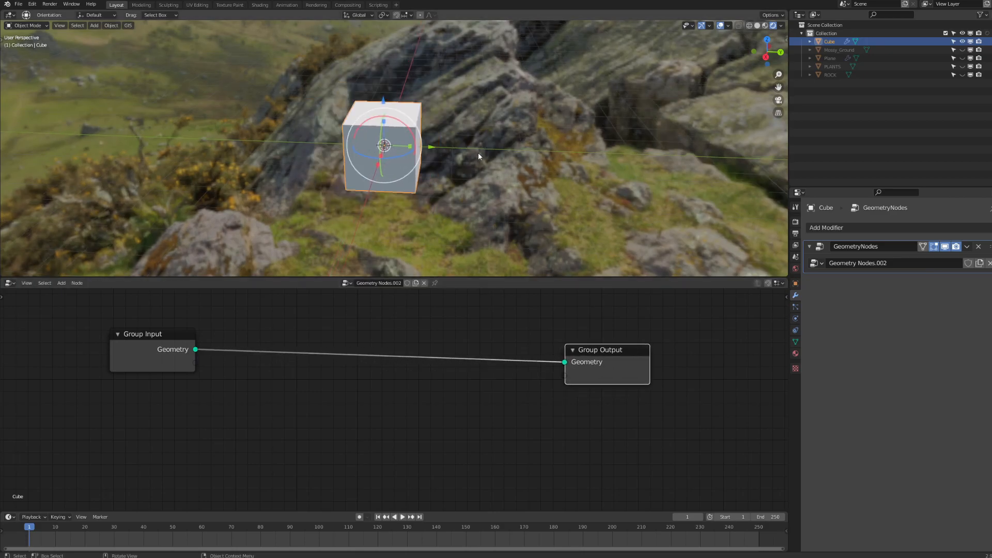
# - Lower the Group Input node slightly, insert a Subdivision Surface node between Group Input and Group Output, and set its Level to 0
pyautogui.moveTo(160, 348); pyautogui.dragTo(168, 368)
pyautogui.click(446, 127)
pyautogui.click(393, 352)
pyautogui.hotkey('shift', 'a')
pyautogui.moveTo(395, 347)
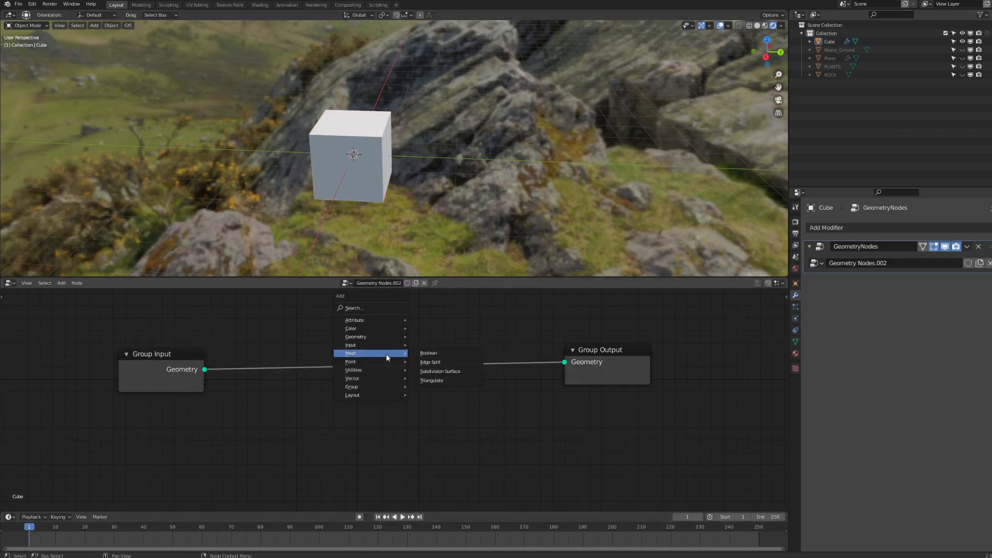
pyautogui.click(445, 371)
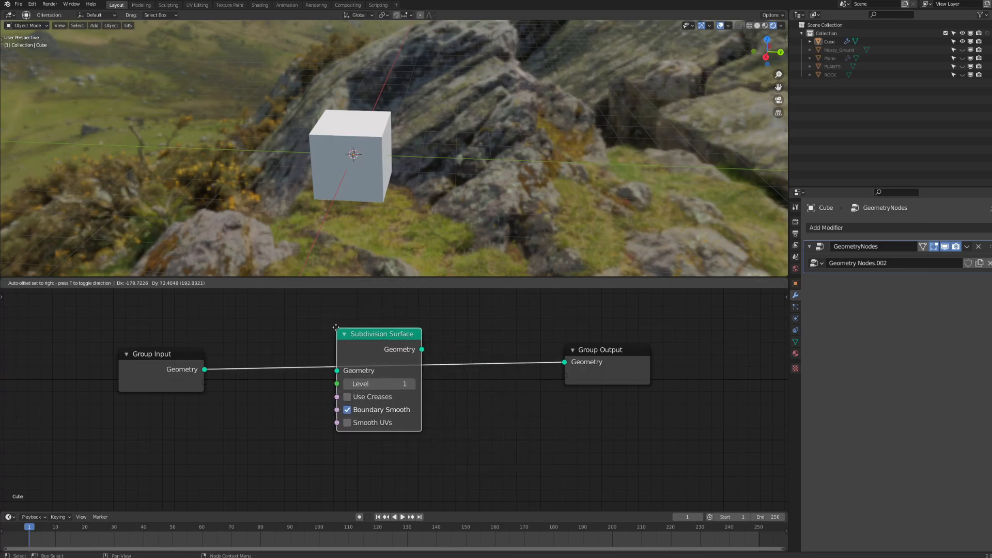
pyautogui.click(336, 327)
pyautogui.click(346, 386)
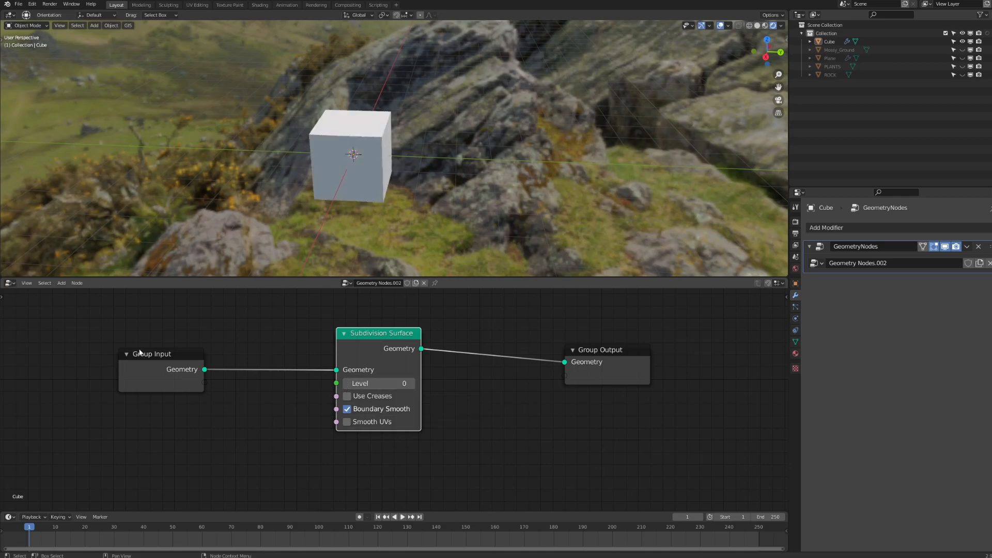
# - Reposition the Subdivision Surface and Group Input nodes, show the node editor's sidebar, and rename the Geometry group input to BOX
pyautogui.moveTo(353, 336)
pyautogui.mouseDown()
pyautogui.moveTo(334, 337)
pyautogui.moveTo(367, 340)
pyautogui.mouseUp()
pyautogui.moveTo(153, 353); pyautogui.dragTo(146, 354)
pyautogui.press('n')
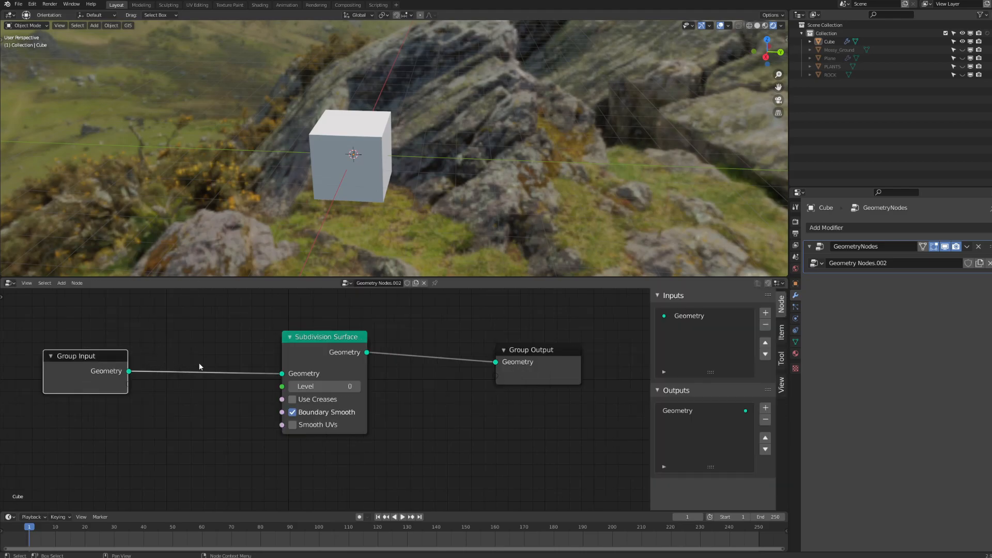
pyautogui.click(696, 316)
pyautogui.click(744, 388)
pyautogui.write('dOxX')
pyautogui.press('Return')
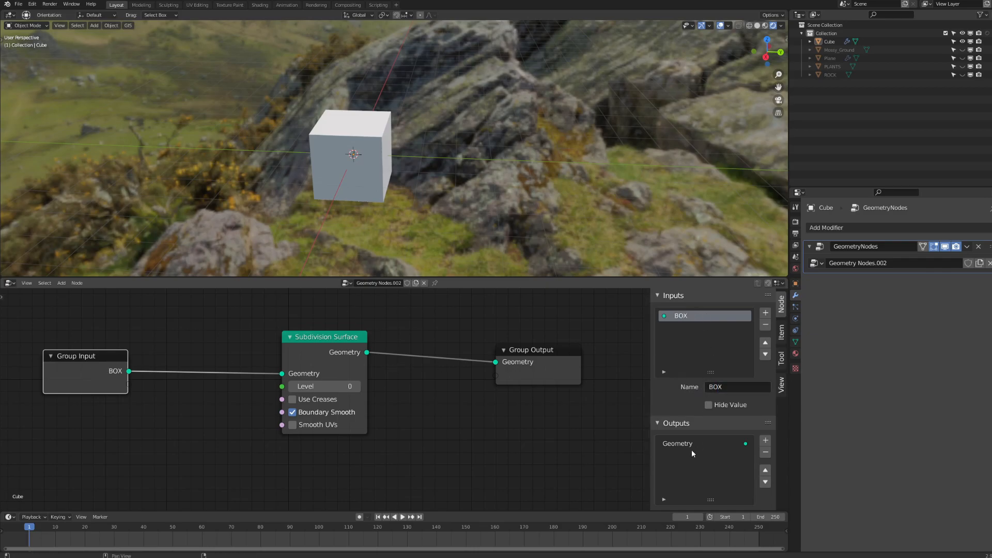
# - Set the Subdivision Surface node's Level to 2, and move the Group Output node slightly higher
pyautogui.moveTo(268, 375); pyautogui.dragTo(268, 374)
pyautogui.click(323, 345)
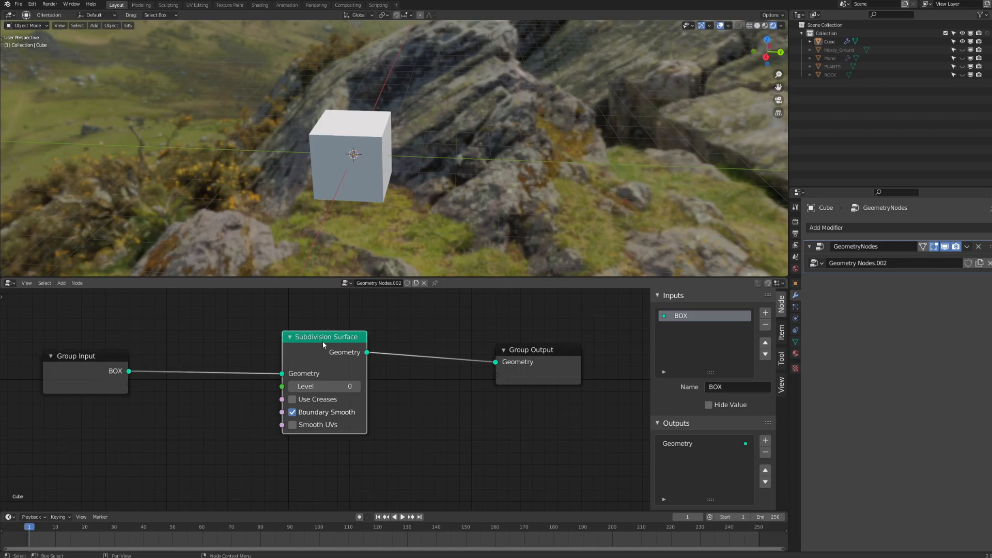
pyautogui.click(356, 387)
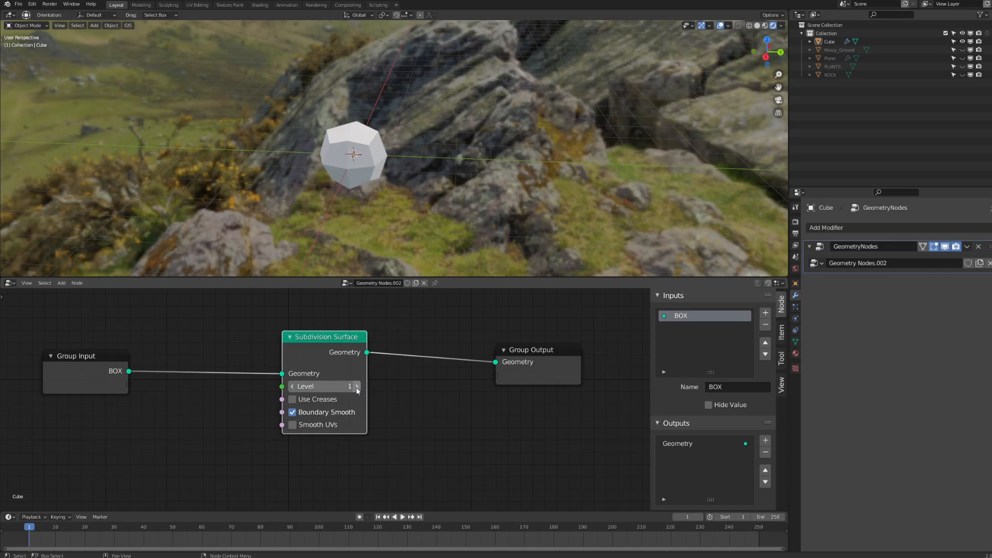
pyautogui.click(356, 388)
pyautogui.moveTo(544, 349); pyautogui.dragTo(538, 343)
# - Try moving a corner vertex of the Cube in Edit Mode, undo the move, and return to Object Mode
pyautogui.moveTo(412, 200); pyautogui.dragTo(393, 205, button='middle')
pyautogui.click(363, 155)
pyautogui.scroll(3, 362, 157)
pyautogui.press('Tab')
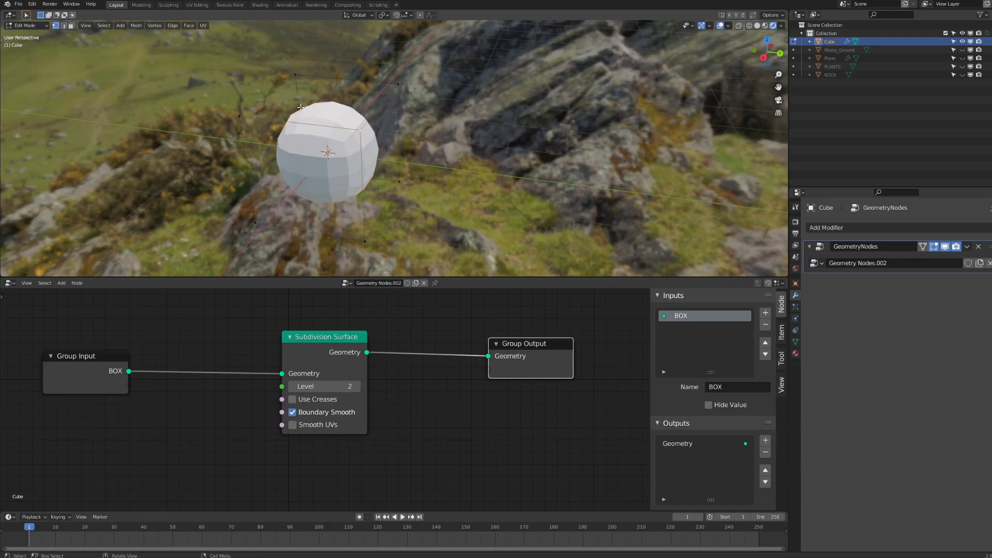
pyautogui.press('g')
pyautogui.click(261, 87)
pyautogui.hotkey('ctrl', 'z')
pyautogui.press('Tab')
# - Align the Group Output node's Geometry input with the Subdivision Surface node's output
pyautogui.moveTo(354, 222); pyautogui.dragTo(391, 194, button='middle')
pyautogui.moveTo(543, 342); pyautogui.dragTo(536, 339)
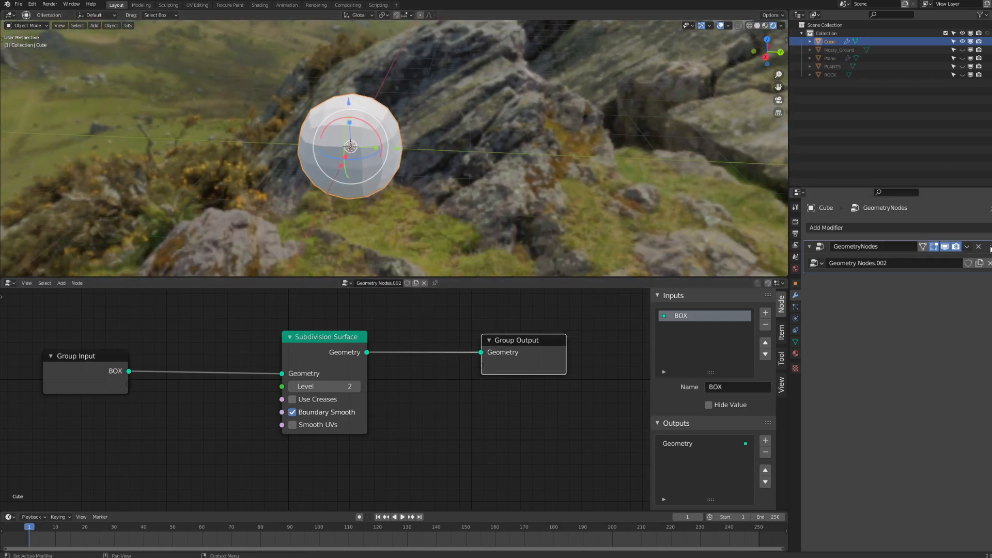
# - Try applying the Cube's GeometryNodes modifier to its mesh, and undo the application
pyautogui.hotkey('ctrl', 'a')
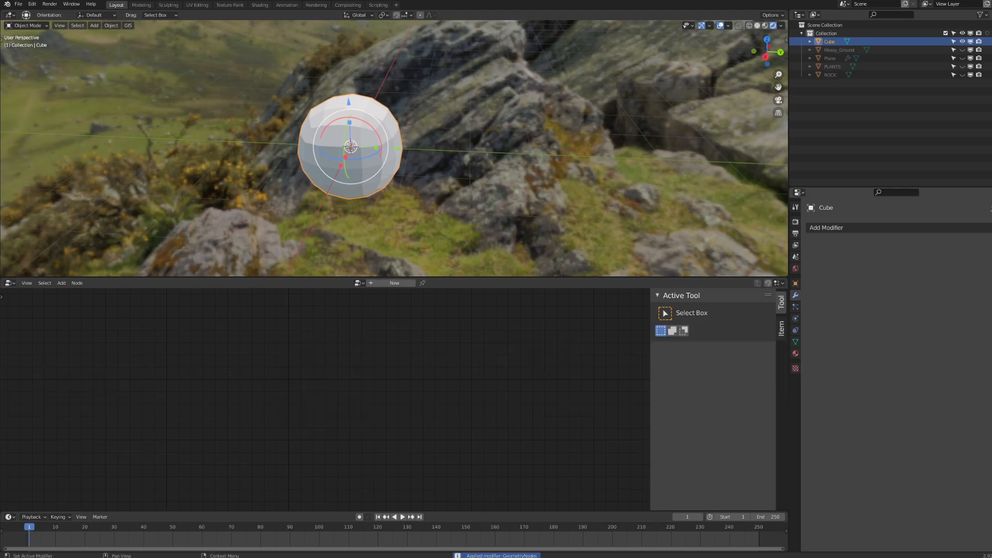
pyautogui.moveTo(517, 166)
pyautogui.mouseDown(button='middle')
pyautogui.moveTo(495, 150)
pyautogui.moveTo(407, 167)
pyautogui.moveTo(507, 164)
pyautogui.mouseUp(button='middle')
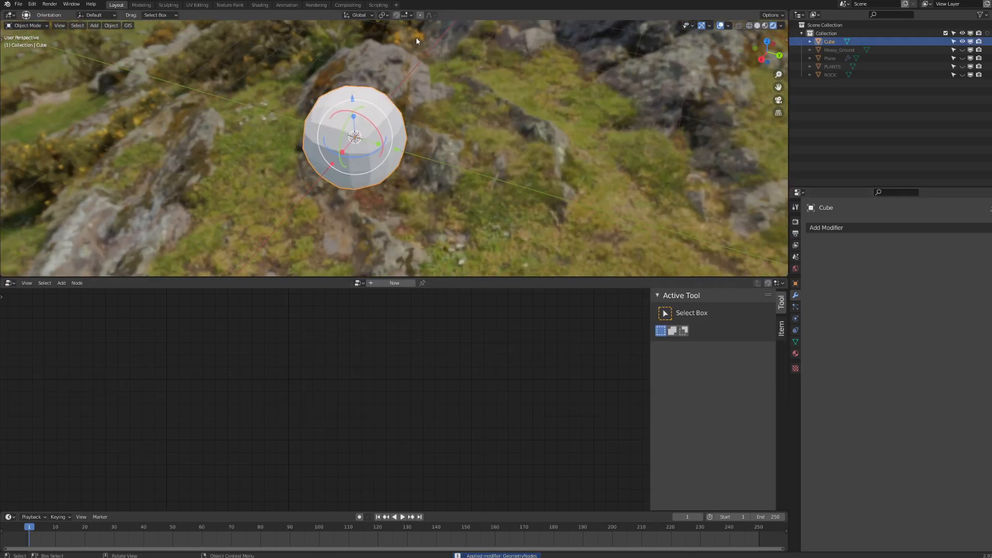
pyautogui.keyDown('ctrl'); pyautogui.click(387, 137); pyautogui.keyUp('ctrl')
pyautogui.hotkey('ctrl', 'z')
pyautogui.hotkey('ctrl', 'z')
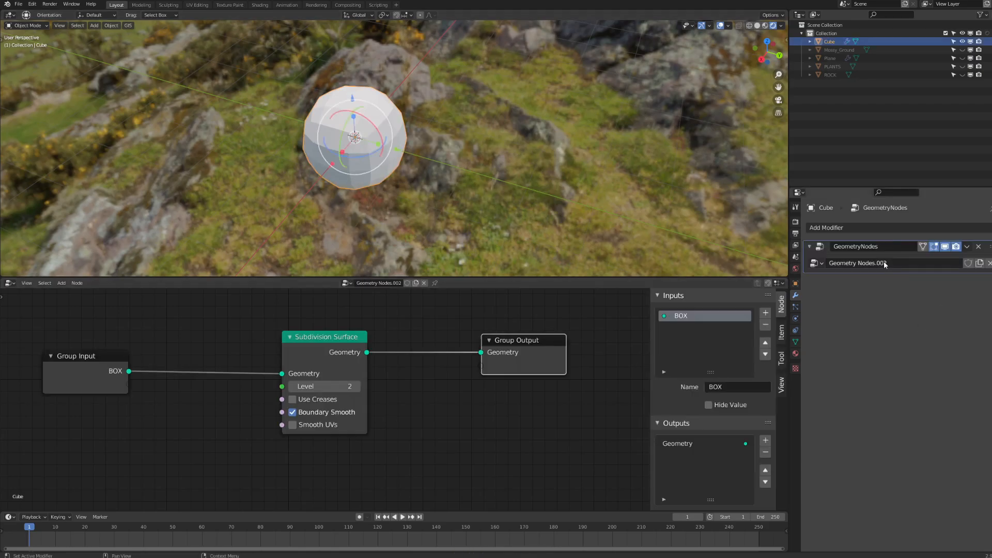
pyautogui.click(873, 225)
pyautogui.press('Escape')
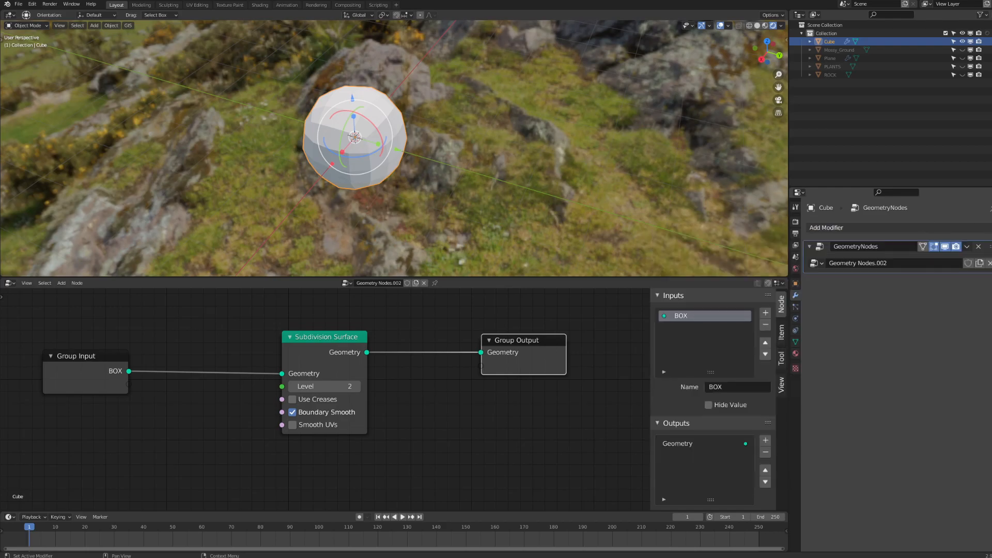
pyautogui.click(944, 228)
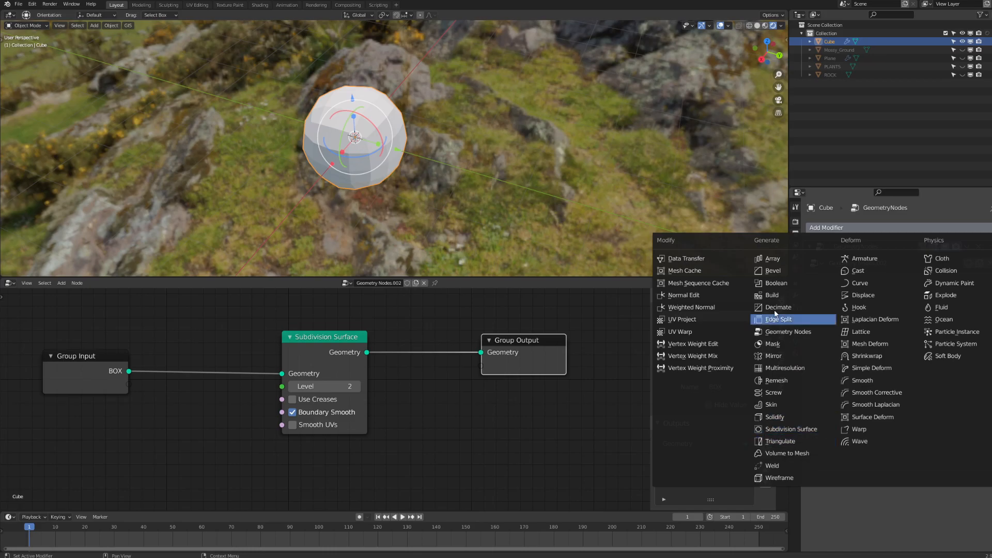
pyautogui.press('Escape')
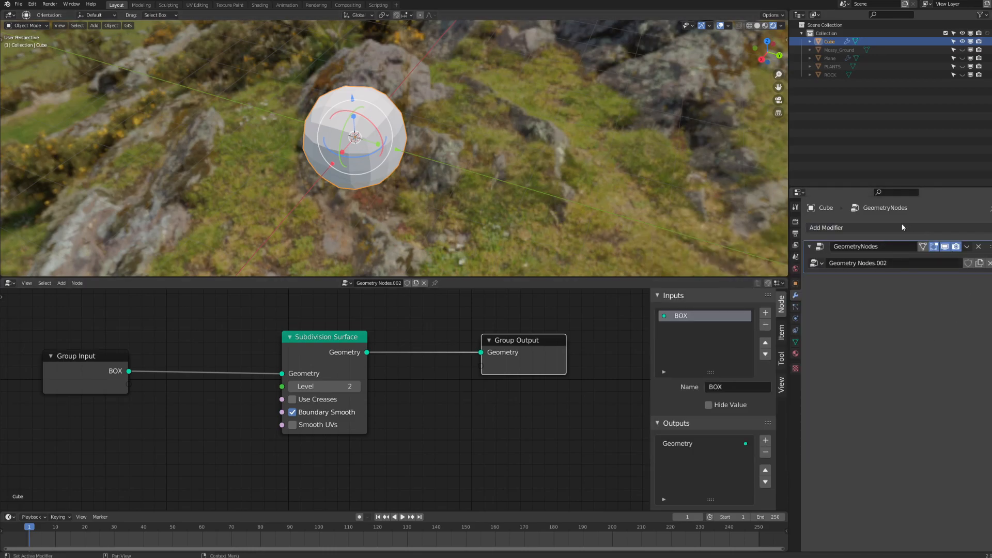
pyautogui.click(827, 227)
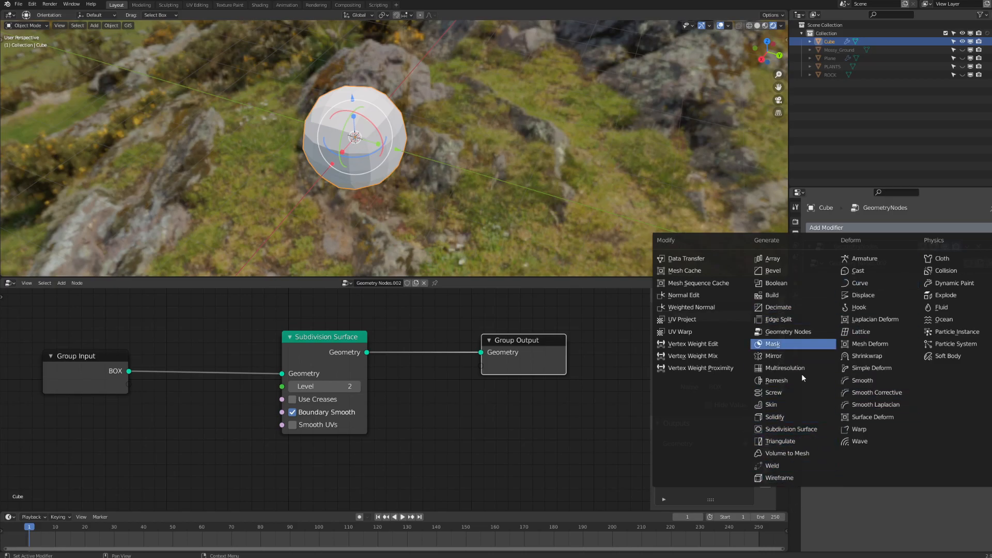
pyautogui.click(425, 396)
# - Hide the node editor's sidebar, move the Subdivision Surface node between Group Input and Group Output, and set its Level to 0
pyautogui.moveTo(331, 356); pyautogui.dragTo(255, 357)
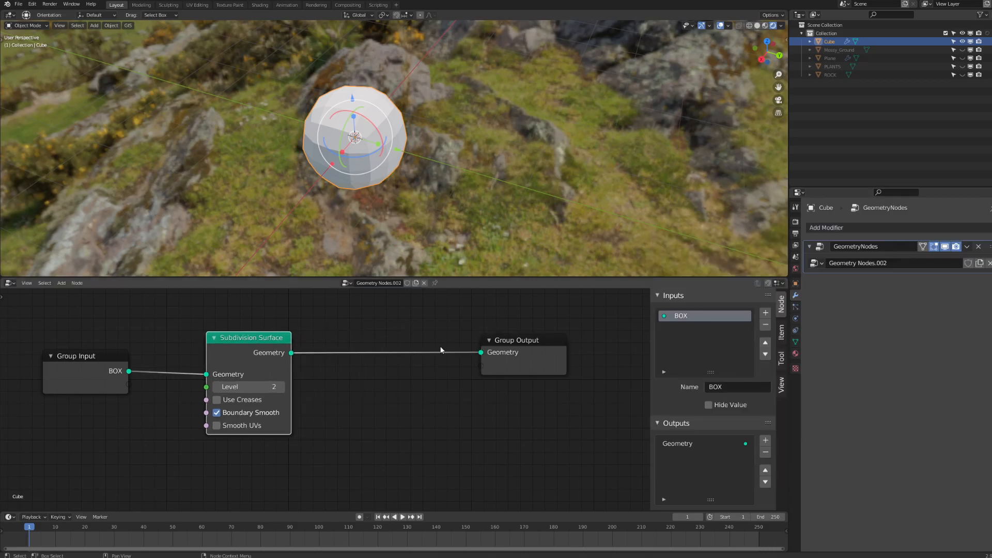
pyautogui.press('n')
pyautogui.moveTo(380, 374); pyautogui.dragTo(520, 379, button='middle')
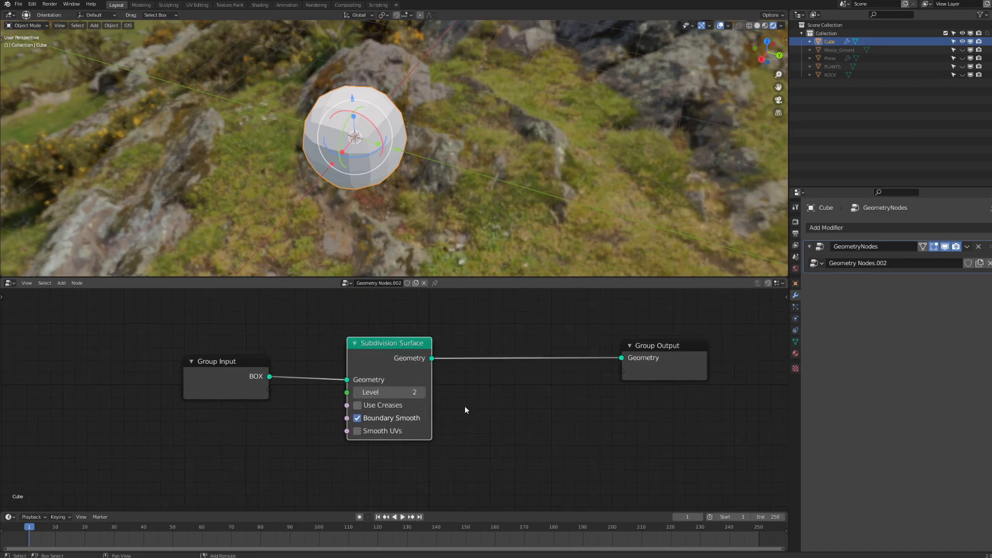
pyautogui.moveTo(401, 343); pyautogui.dragTo(463, 339)
pyautogui.click(404, 385)
pyautogui.click(403, 385)
pyautogui.moveTo(444, 226); pyautogui.dragTo(437, 166, button='middle')
pyautogui.moveTo(437, 166); pyautogui.dragTo(450, 181, button='middle')
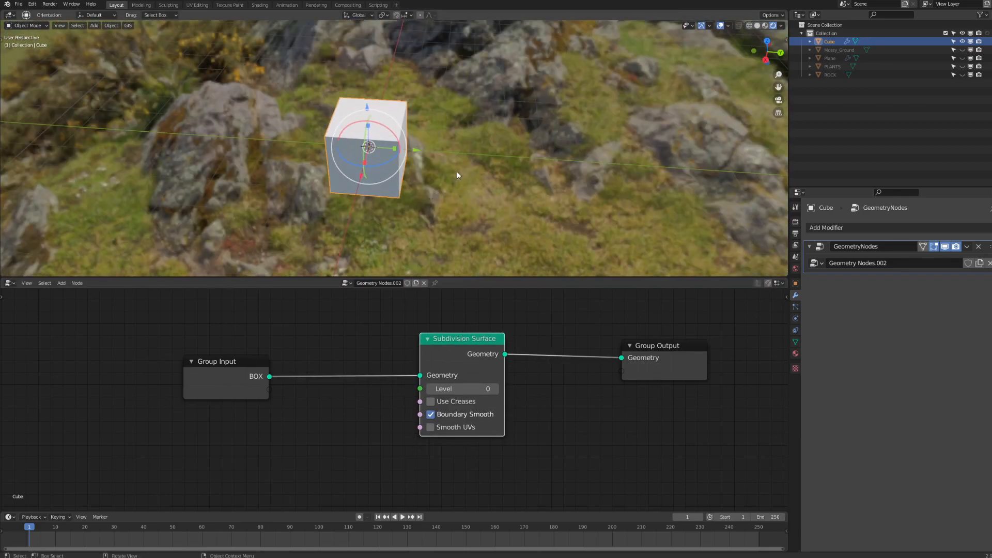
pyautogui.scroll(2, 423, 109)
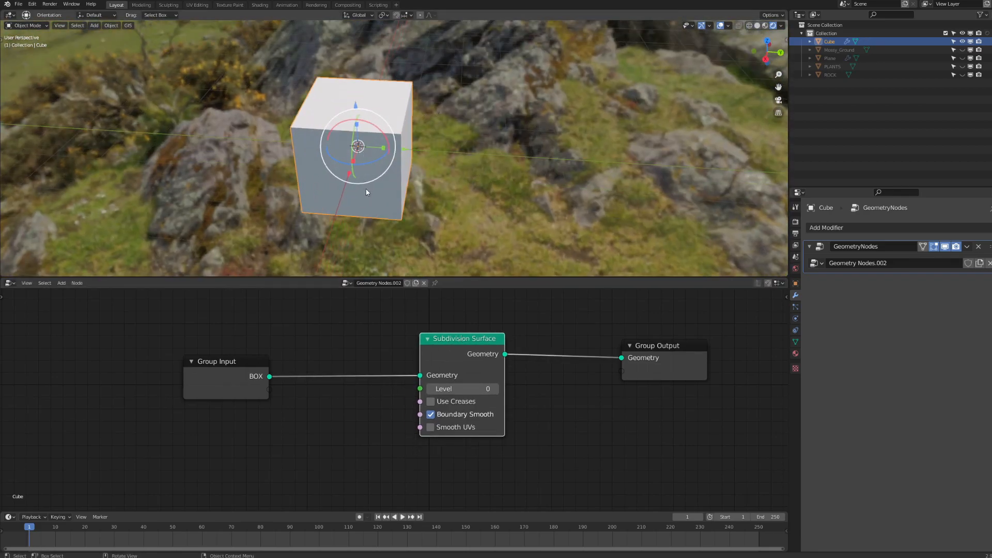
# - Move the Subdivision Surface node closer to Group Input, and insert a Transform node on the link between them
pyautogui.moveTo(466, 333); pyautogui.dragTo(480, 305, button='middle')
pyautogui.moveTo(473, 312); pyautogui.dragTo(392, 313)
pyautogui.moveTo(485, 424); pyautogui.dragTo(406, 417, button='middle')
pyautogui.click(440, 397)
pyautogui.hotkey('shift', 'a')
pyautogui.moveTo(446, 393)
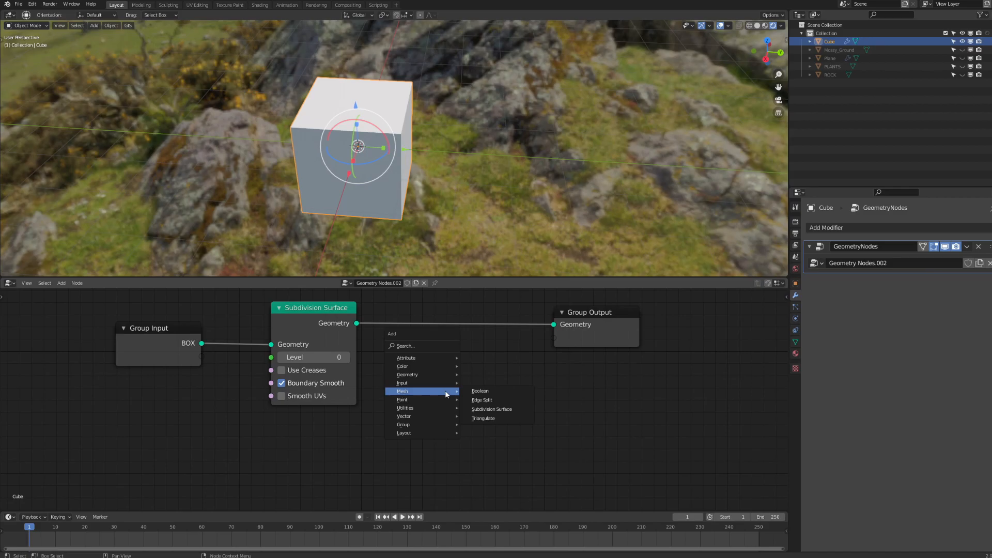
pyautogui.moveTo(443, 375)
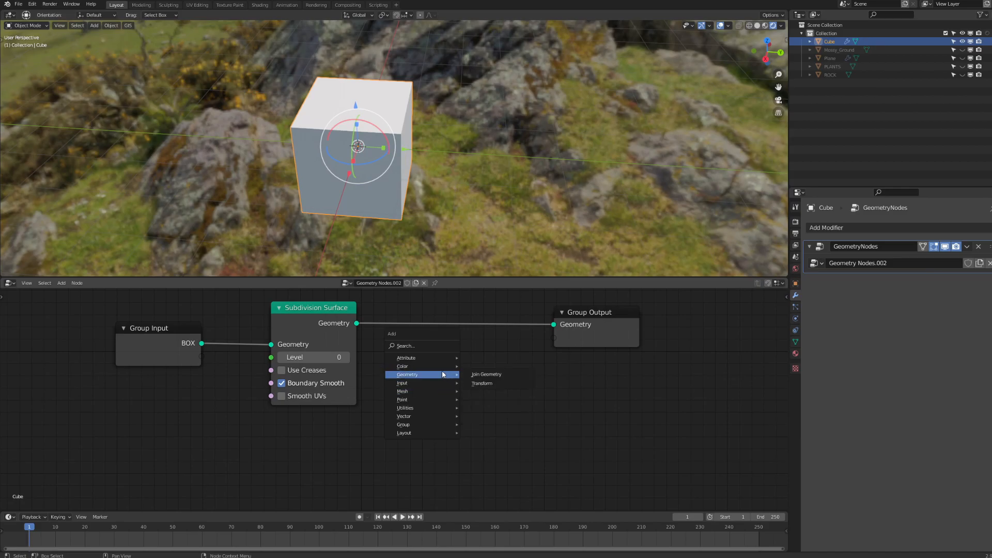
pyautogui.click(485, 382)
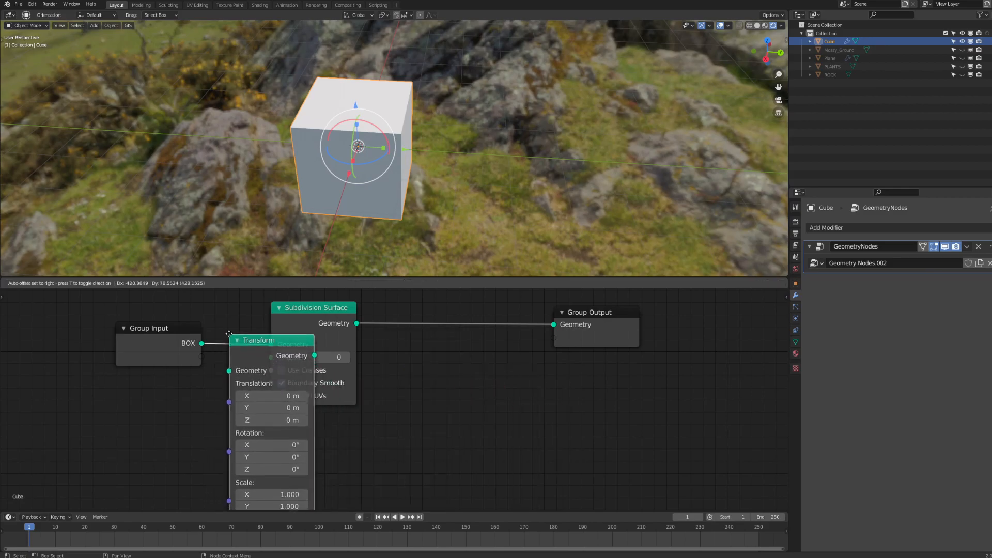
pyautogui.click(228, 332)
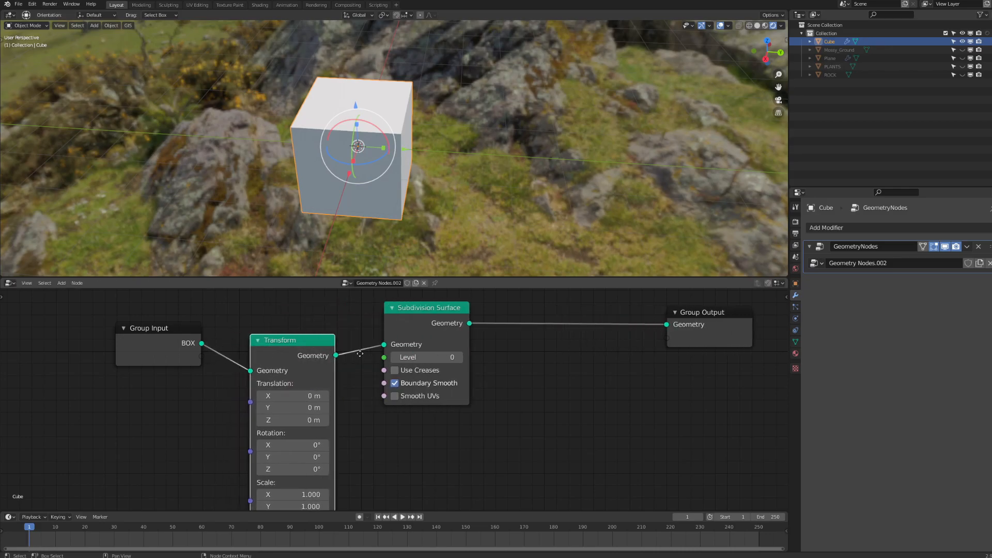
# - Show the 3D viewport's sidebar with the Cube's transform values
pyautogui.moveTo(359, 353); pyautogui.dragTo(378, 368, button='middle')
pyautogui.moveTo(397, 222); pyautogui.dragTo(412, 163, button='middle')
pyautogui.scroll(-5, 338, 333)
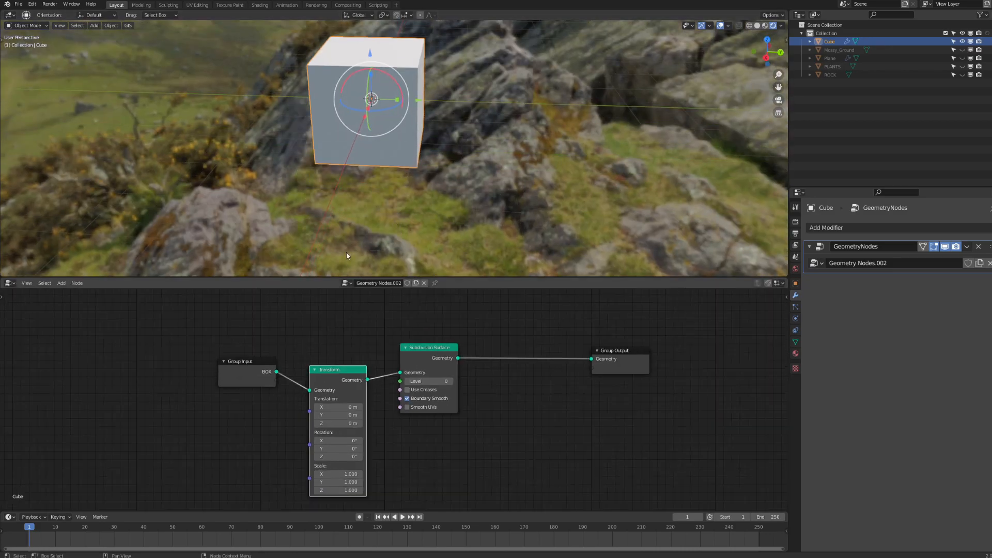
pyautogui.press('n')
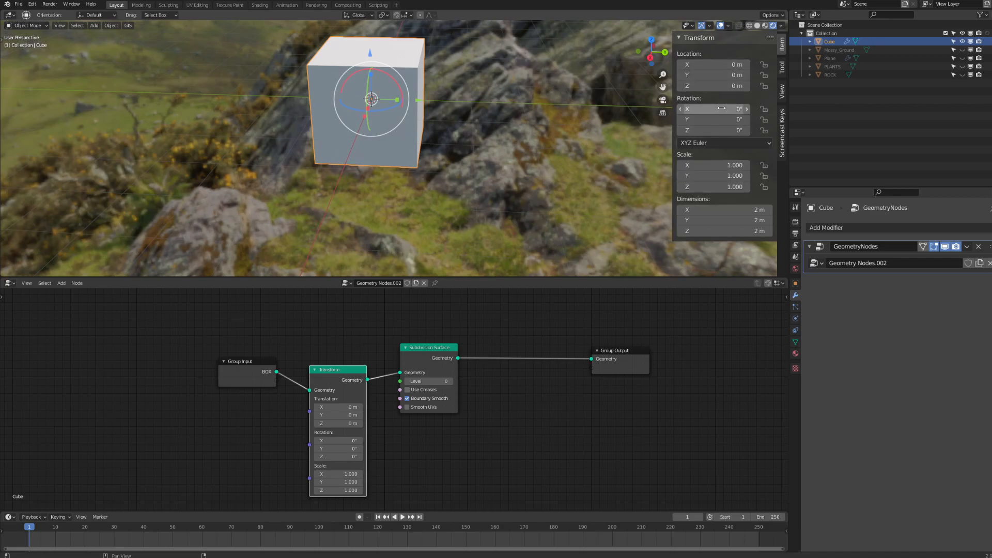
# - Try scaling the Cube object to about 1.67 in the 3D viewport, and undo the scaling
pyautogui.press('s')
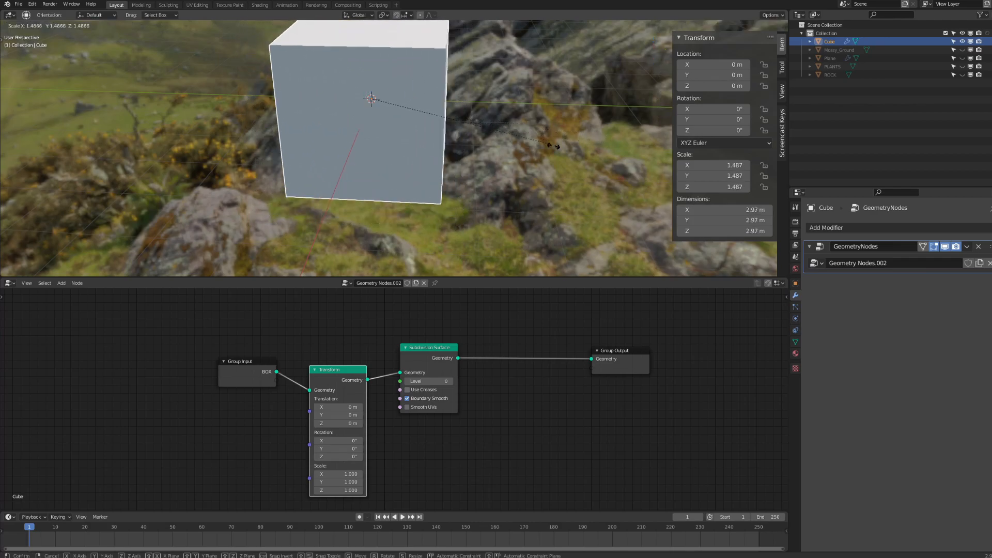
pyautogui.click(576, 152)
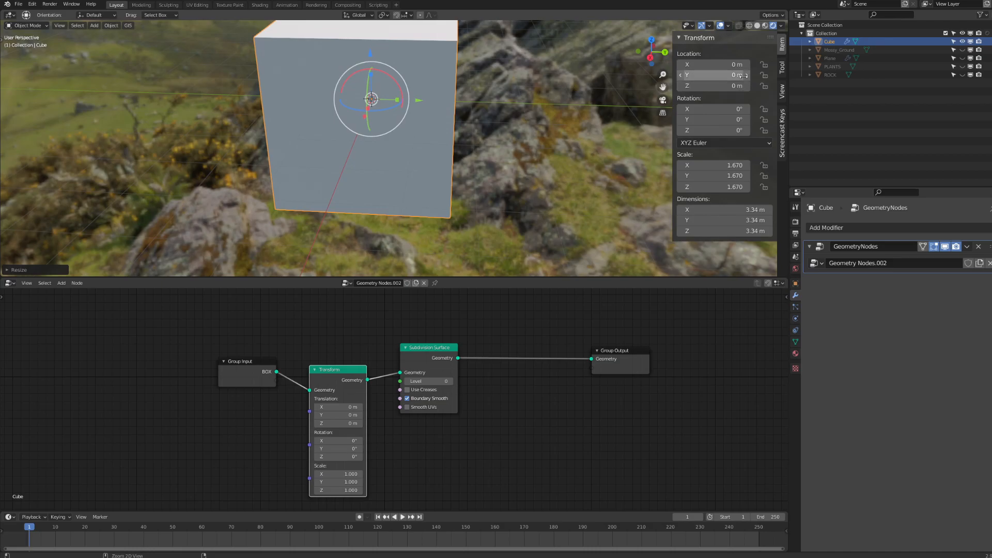
pyautogui.hotkey('ctrl', 'z')
# - Move Group Input aside, and try different X translation, rotation and scale values in the Transform node, undoing each change
pyautogui.moveTo(225, 372); pyautogui.dragTo(203, 382)
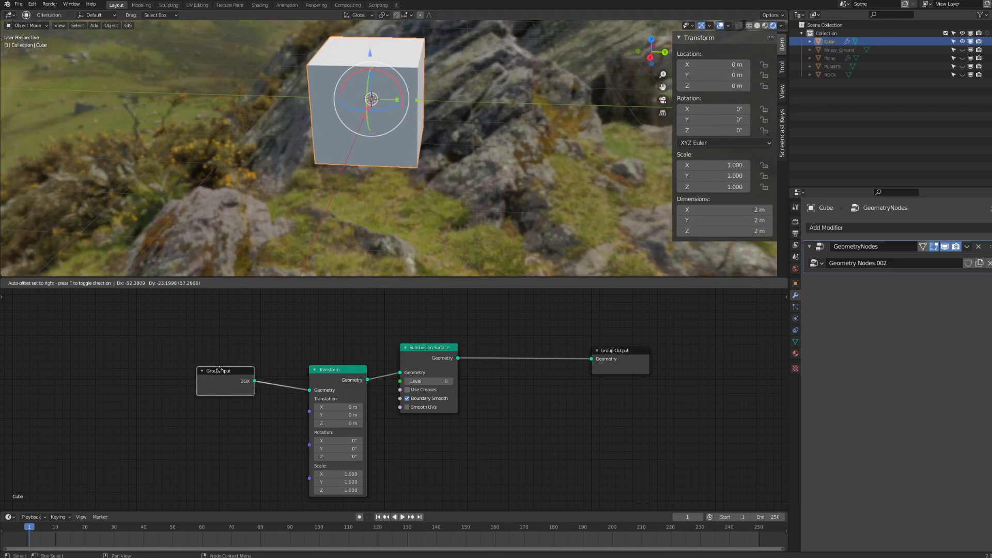
pyautogui.moveTo(339, 406)
pyautogui.mouseDown()
pyautogui.moveTo(356, 406)
pyautogui.moveTo(328, 406)
pyautogui.mouseUp()
pyautogui.hotkey('ctrl', 'z')
pyautogui.moveTo(343, 439); pyautogui.dragTo(216, 439)
pyautogui.hotkey('ctrl', 'z')
pyautogui.moveTo(341, 474); pyautogui.dragTo(455, 474)
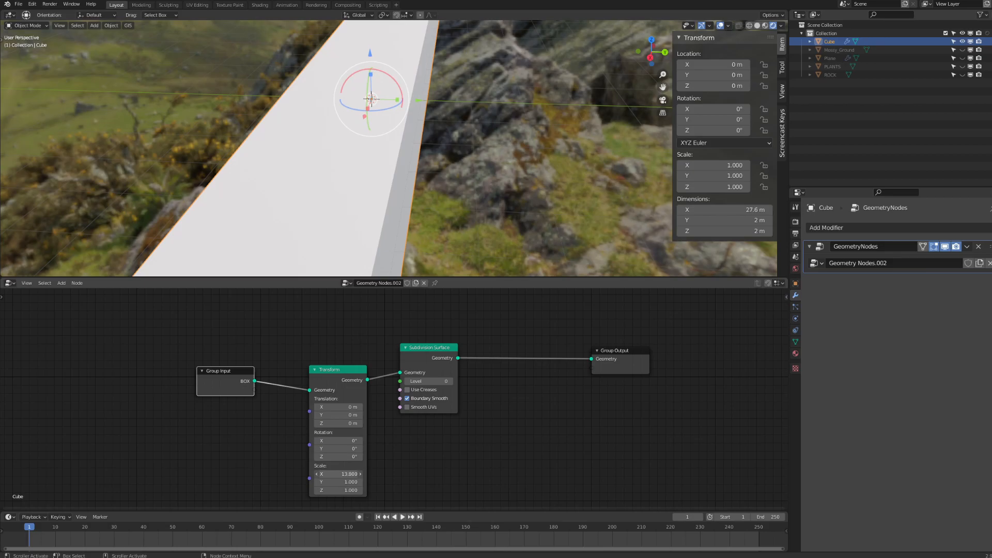
pyautogui.hotkey('ctrl', 'z')
# - Raise the Transform node in the tree, and reposition the Group Input node beside it
pyautogui.moveTo(338, 370); pyautogui.dragTo(335, 339)
pyautogui.keyDown('shift'); pyautogui.moveTo(390, 146); pyautogui.dragTo(457, 175, button='middle'); pyautogui.keyUp('shift')
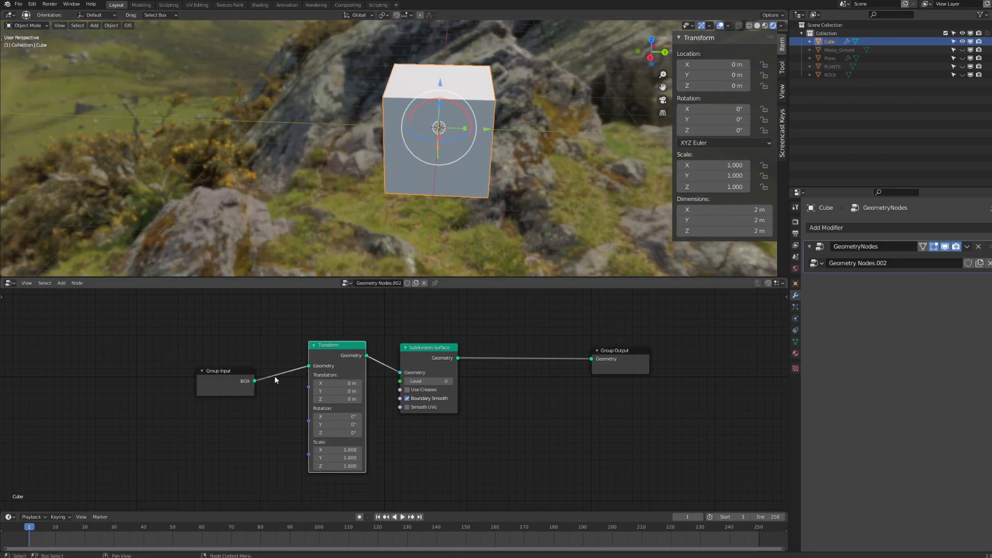
pyautogui.scroll(2, 231, 391)
pyautogui.moveTo(324, 380); pyautogui.dragTo(285, 368, button='middle')
pyautogui.moveTo(150, 355); pyautogui.dragTo(160, 349)
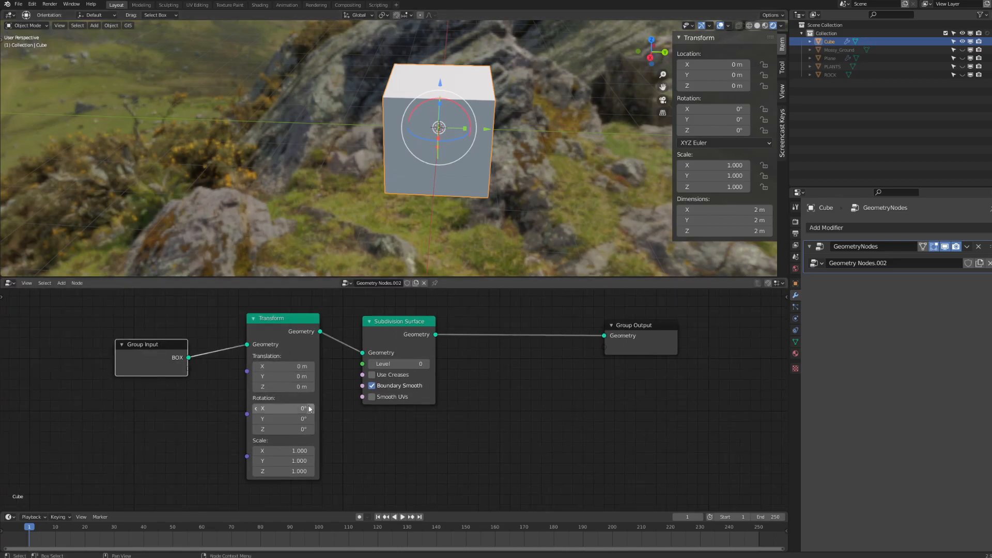
# - Set the Transform node's Y translation to -1 m and its scale to 2 on all three axes
pyautogui.moveTo(290, 376); pyautogui.dragTo(267, 376)
pyautogui.moveTo(290, 450); pyautogui.dragTo(292, 471)
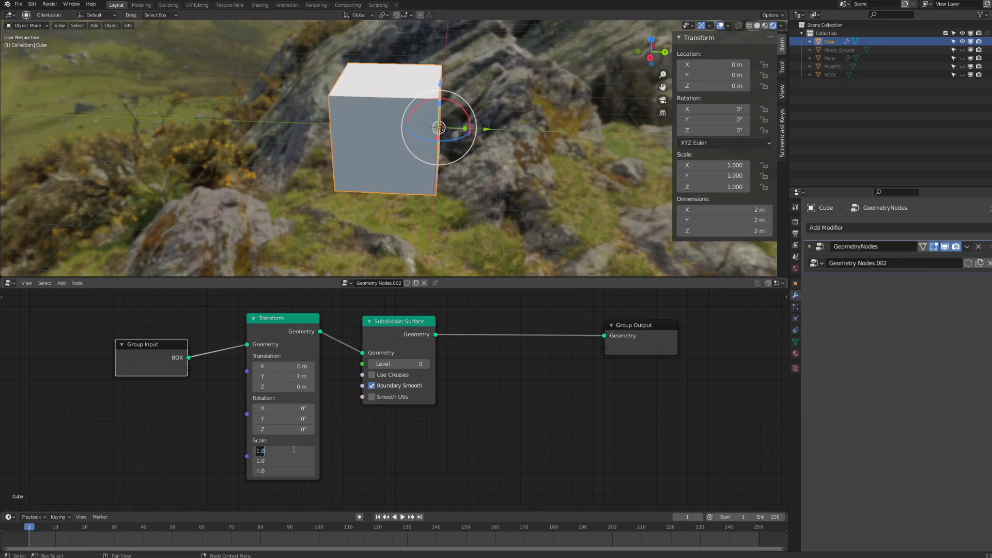
pyautogui.write('2')
pyautogui.press('Return')
# - Add an Ico Sphere mesh to the scene at the 3D cursor
pyautogui.scroll(-3, 528, 159)
pyautogui.moveTo(511, 144); pyautogui.dragTo(449, 174, button='middle')
pyautogui.click(518, 146)
pyautogui.hotkey('shift', 'a')
pyautogui.moveTo(450, 174)
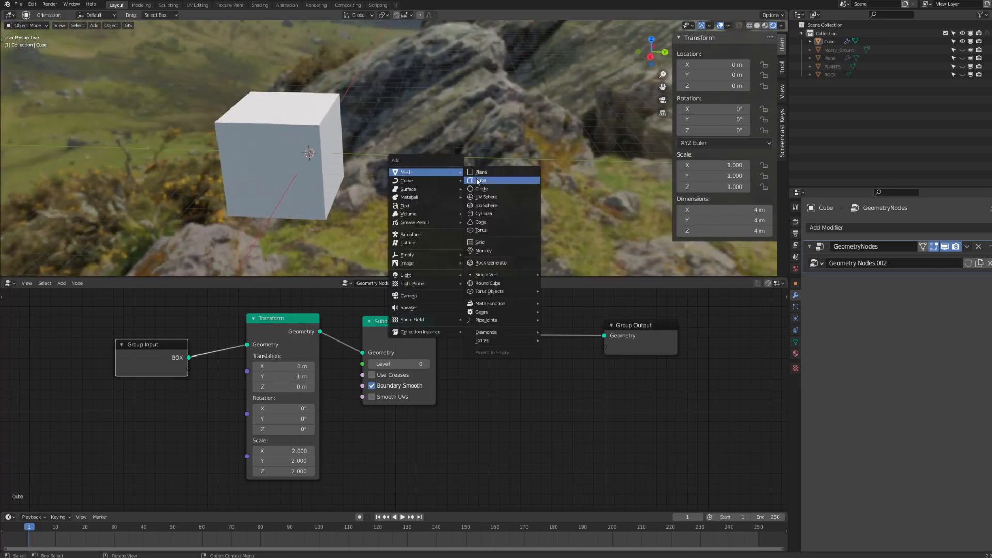
pyautogui.click(505, 206)
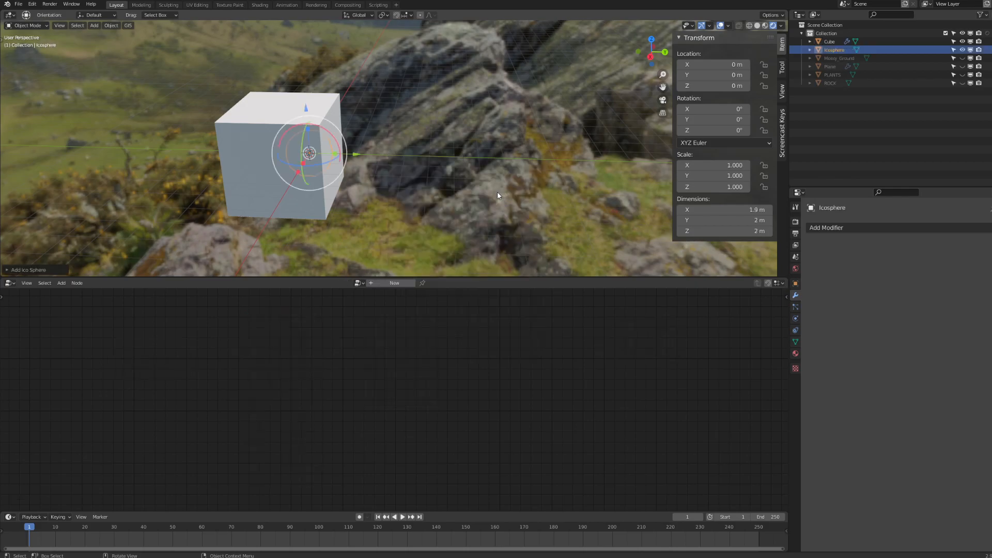
# - Move the Ico Sphere about 11.5 m along Y away from the cube, and reselect the cube to show its node tree
pyautogui.moveTo(365, 164); pyautogui.dragTo(648, 170)
pyautogui.click(339, 175)
pyautogui.press('Home')
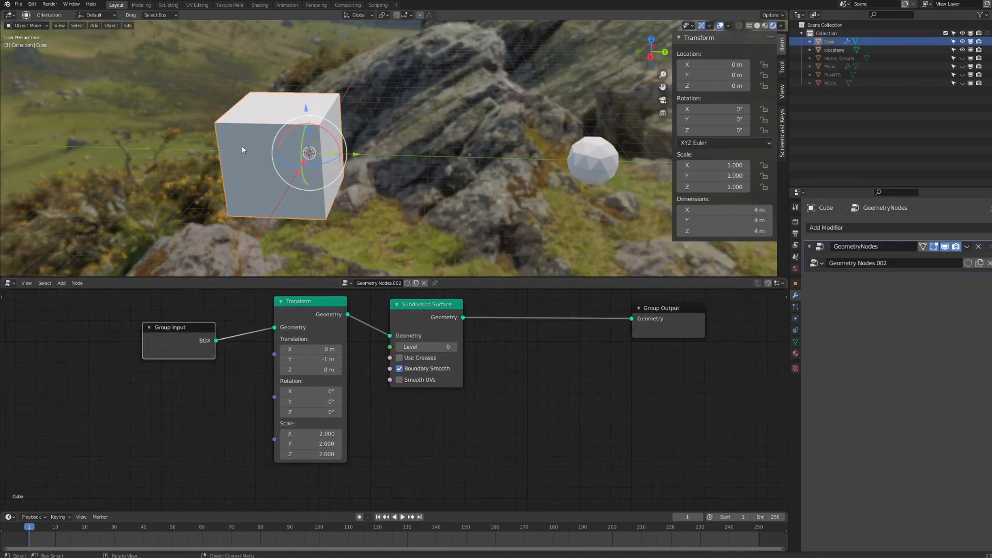
pyautogui.click(593, 168)
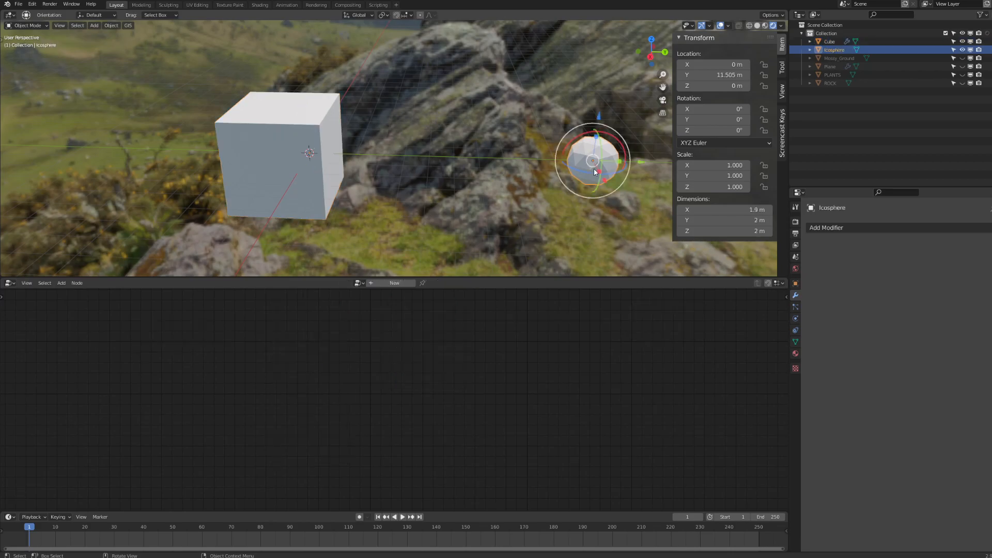
pyautogui.keyDown('shift'); pyautogui.click(313, 149); pyautogui.keyUp('shift')
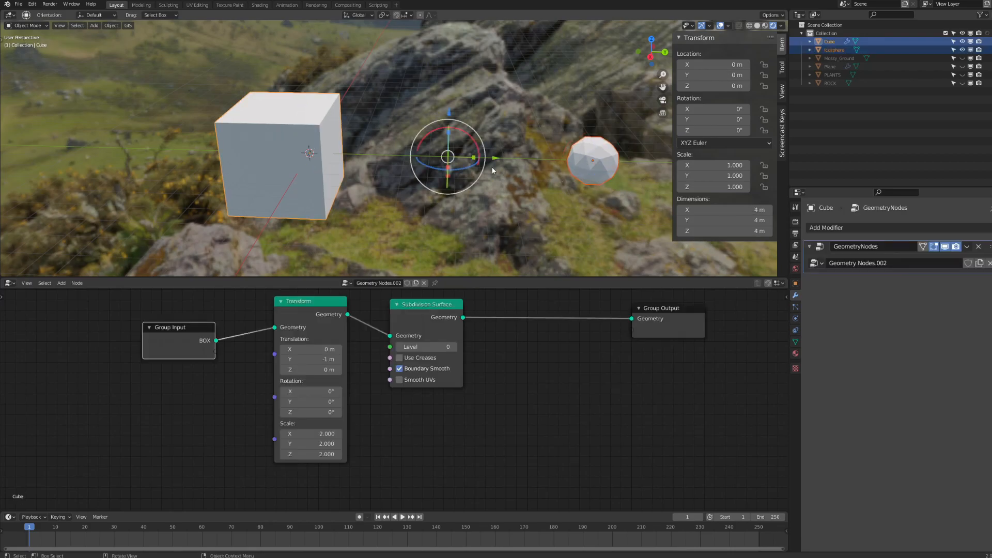
pyautogui.click(502, 217)
pyautogui.click(304, 181)
# - Delete the Subdivision Surface node and link the Transform node's geometry directly to Group Output, tidying the Group Input and Transform positions
pyautogui.moveTo(188, 331)
pyautogui.mouseDown()
pyautogui.moveTo(214, 310)
pyautogui.moveTo(204, 320)
pyautogui.mouseUp()
pyautogui.click(451, 307)
pyautogui.moveTo(428, 310); pyautogui.dragTo(436, 304)
pyautogui.press('x')
pyautogui.moveTo(348, 314); pyautogui.dragTo(629, 319)
pyautogui.moveTo(318, 304); pyautogui.dragTo(309, 309)
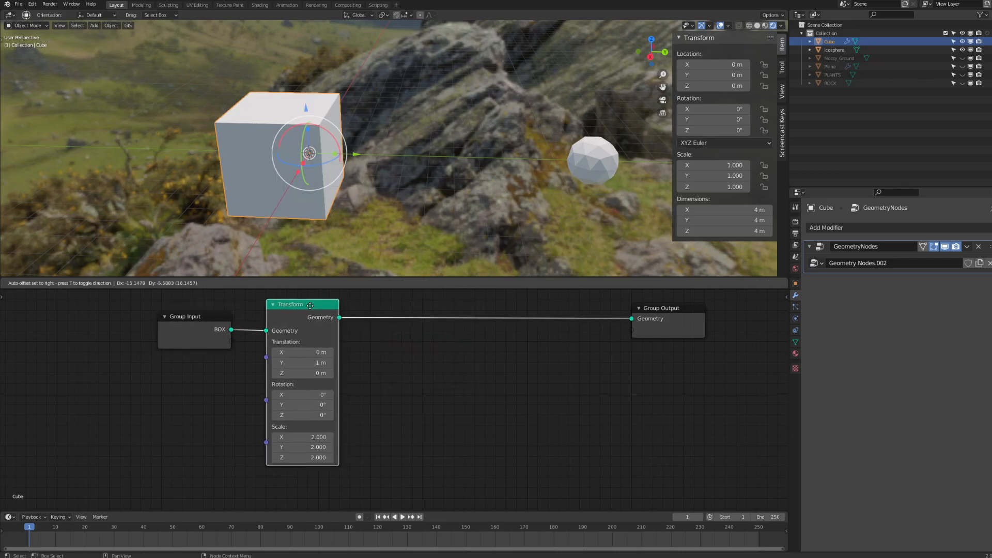
# - Insert a Join Geometry node between Transform and Group Output, and collapse the Transform node
pyautogui.hotkey('shift', 'a')
pyautogui.moveTo(432, 383)
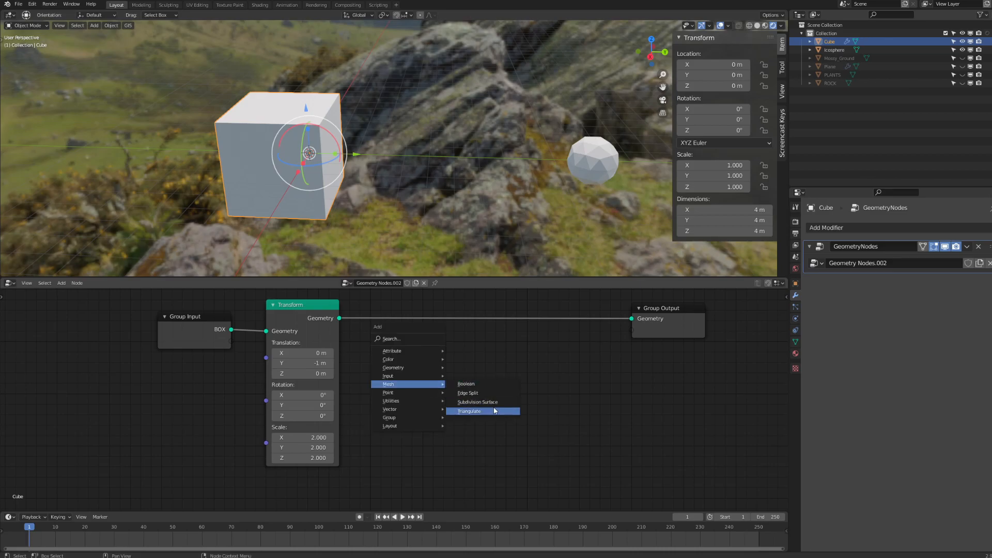
pyautogui.moveTo(395, 377)
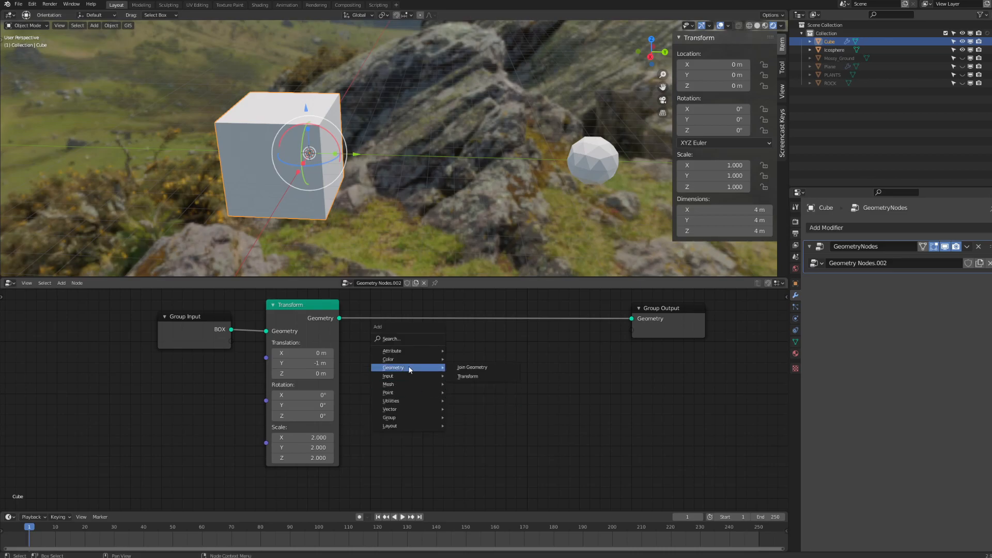
pyautogui.click(479, 367)
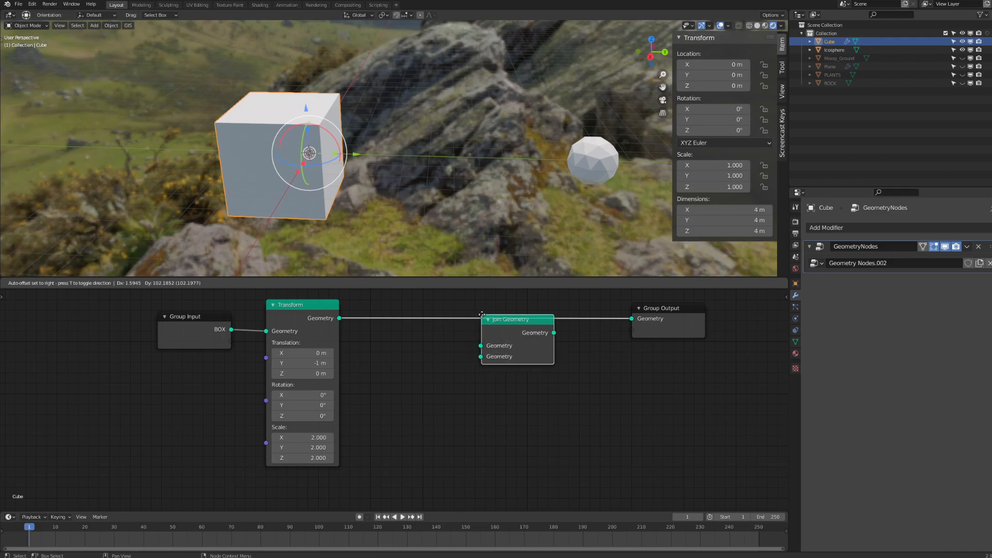
pyautogui.click(503, 316)
pyautogui.click(273, 305)
pyautogui.moveTo(535, 319); pyautogui.dragTo(477, 299)
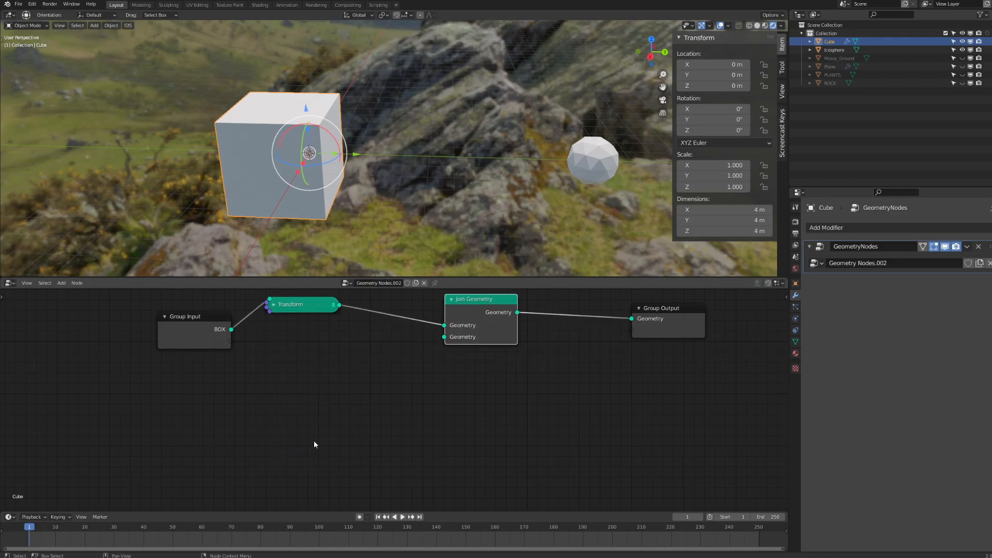
# - Move the Group Input node further from Transform, and add an Object Info node below the existing chain
pyautogui.click(593, 160)
pyautogui.click(279, 165)
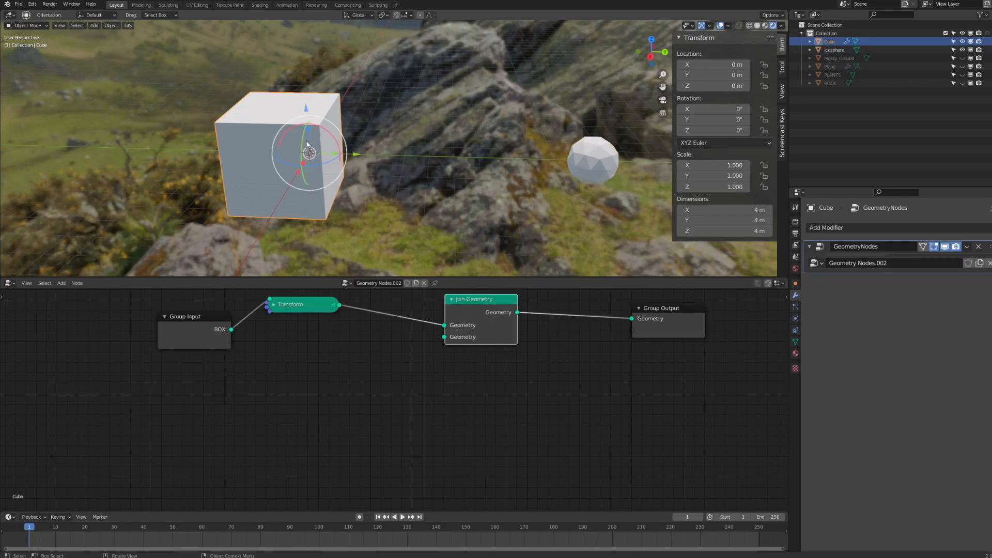
pyautogui.moveTo(296, 383); pyautogui.dragTo(352, 381, button='middle')
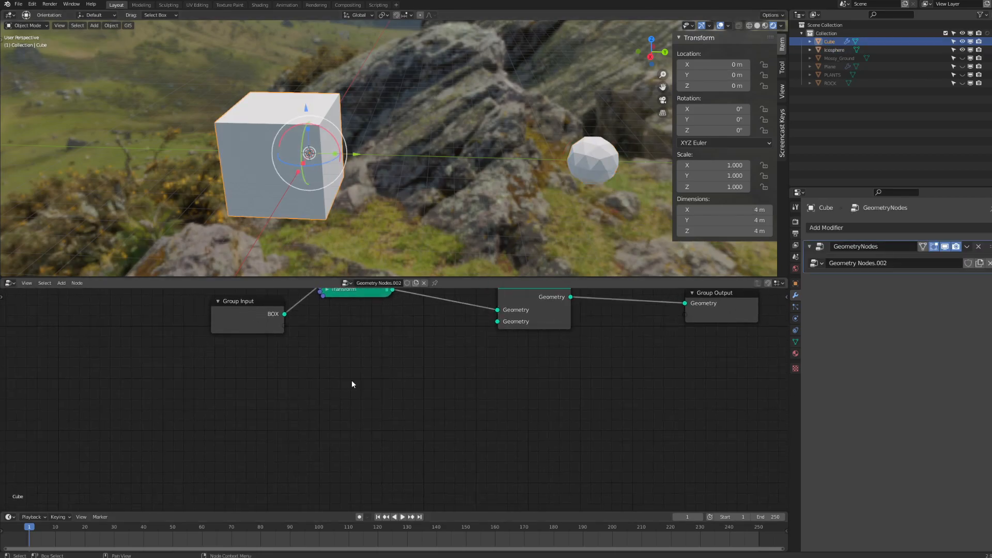
pyautogui.moveTo(250, 331); pyautogui.dragTo(214, 323)
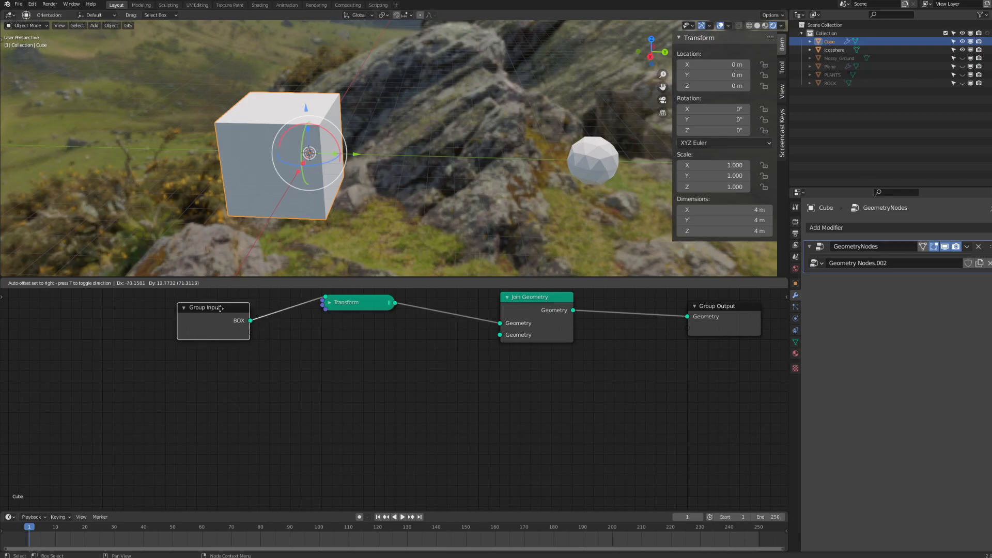
pyautogui.click(299, 387)
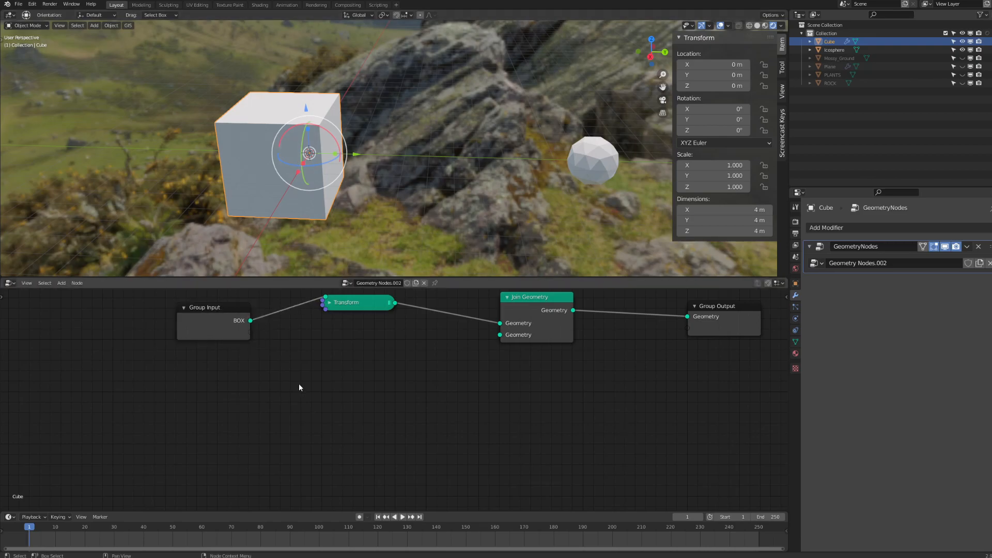
pyautogui.hotkey('shift', 'a')
pyautogui.moveTo(285, 394)
pyautogui.click(336, 392)
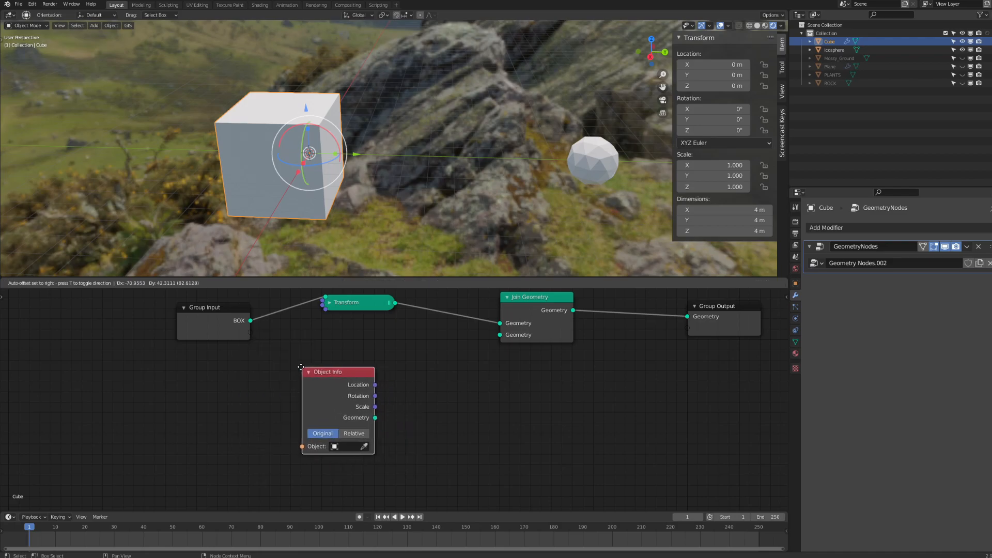
pyautogui.click(313, 369)
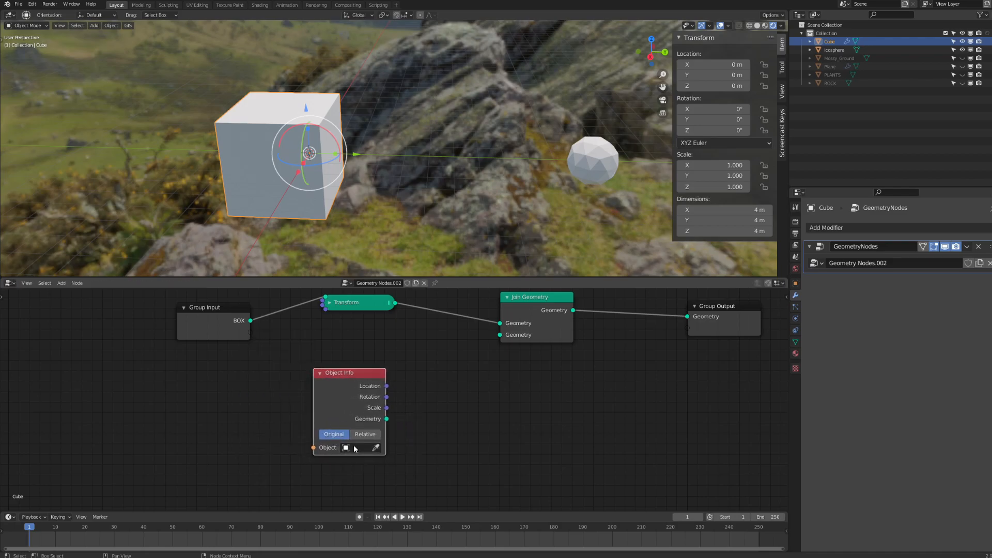
pyautogui.moveTo(345, 386); pyautogui.dragTo(329, 380)
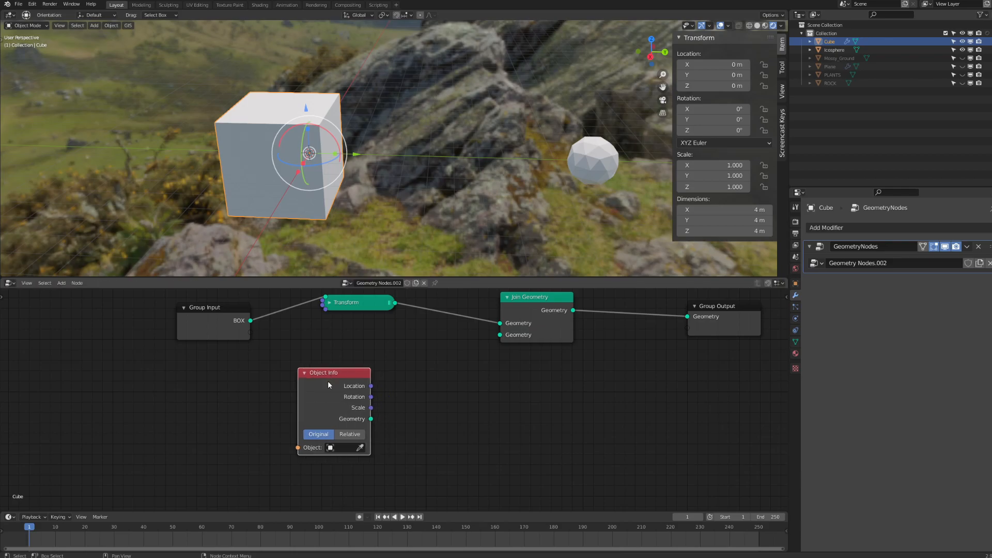
# - Set the Object Info node's object to Icosphere, link its geometry to Join Geometry's second input, and move the node further from Join Geometry
pyautogui.click(342, 447)
pyautogui.click(339, 349)
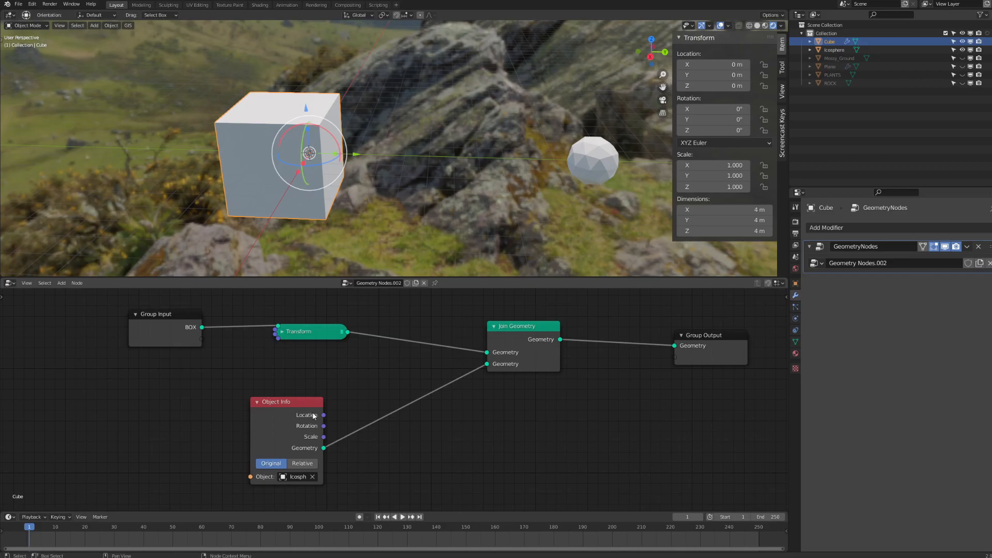
pyautogui.moveTo(312, 415); pyautogui.dragTo(275, 400)
# - Insert a second Transform node between Object Info and Join Geometry, with its Y translation set to 1.7 m
pyautogui.hotkey('shift', 'a')
pyautogui.moveTo(407, 432)
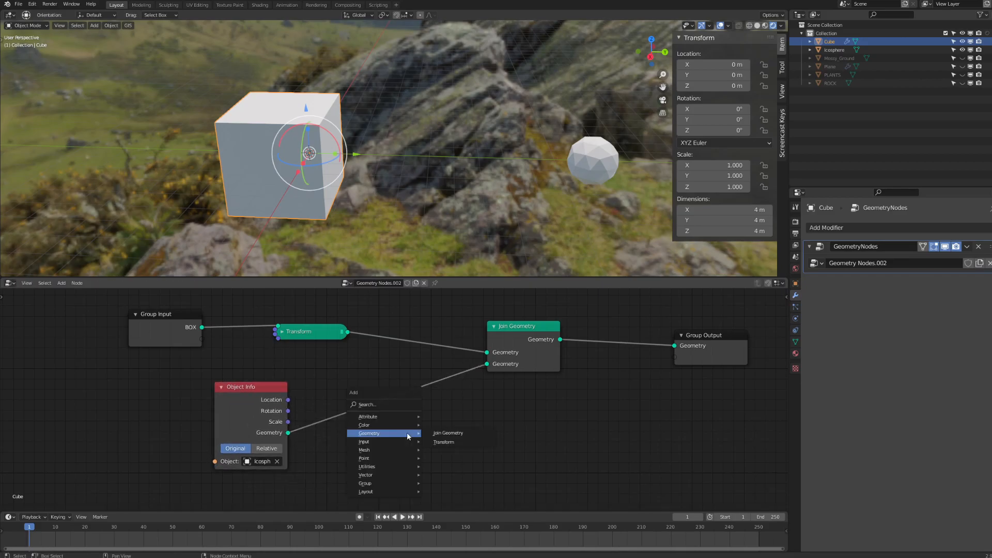
pyautogui.click(443, 442)
pyautogui.click(363, 376)
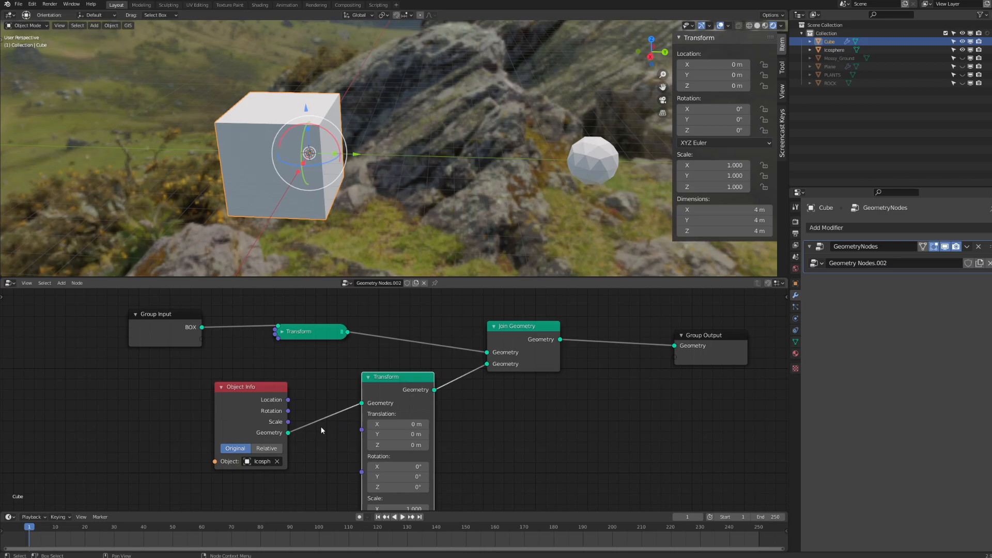
pyautogui.moveTo(336, 448); pyautogui.dragTo(334, 425, button='middle')
pyautogui.moveTo(396, 411)
pyautogui.mouseDown()
pyautogui.moveTo(420, 411)
pyautogui.moveTo(408, 412)
pyautogui.mouseUp()
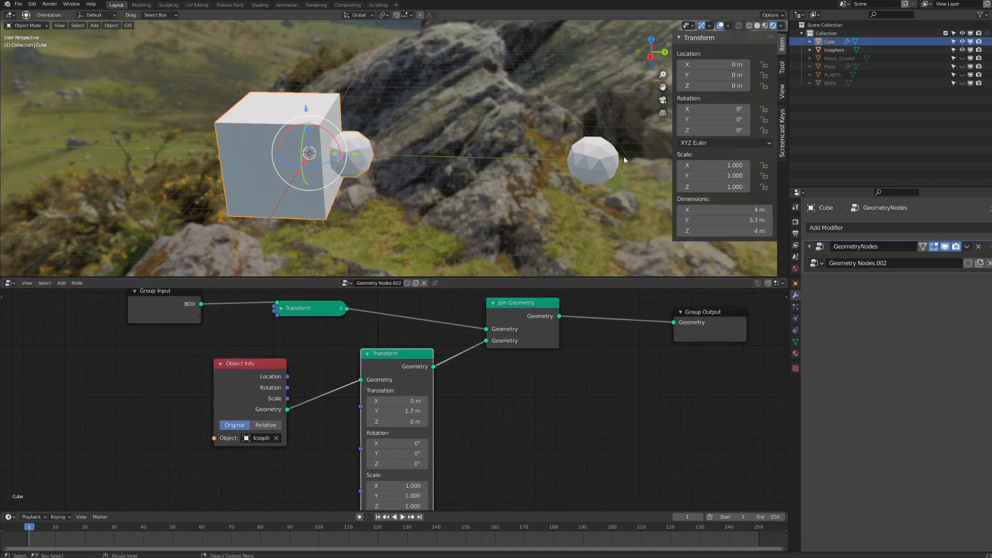
# - Hide the original Ico Sphere in the scene and reselect the cube
pyautogui.click(591, 158)
pyautogui.press('h')
pyautogui.click(354, 171)
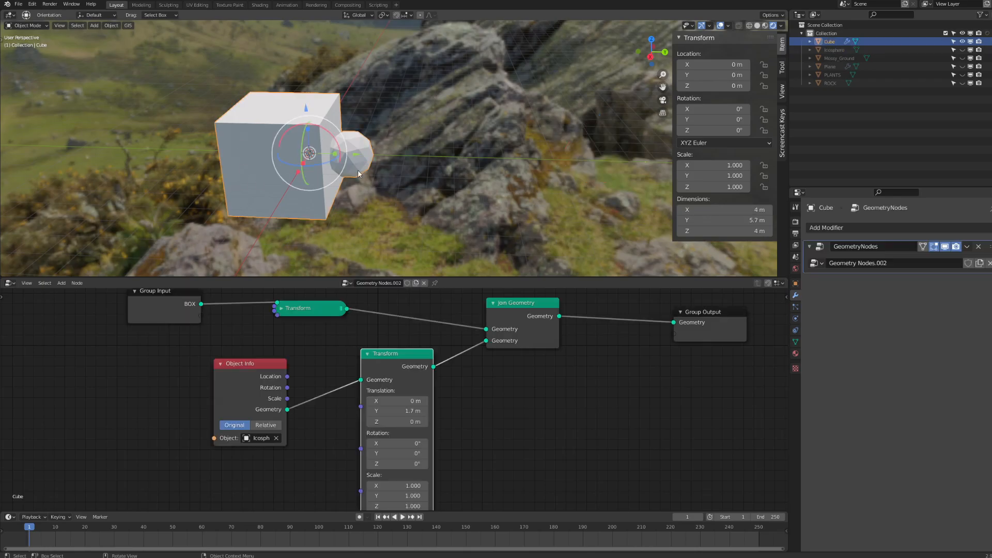
# - Try moving the cube freely together with its joined sphere, and undo the move
pyautogui.press('g')
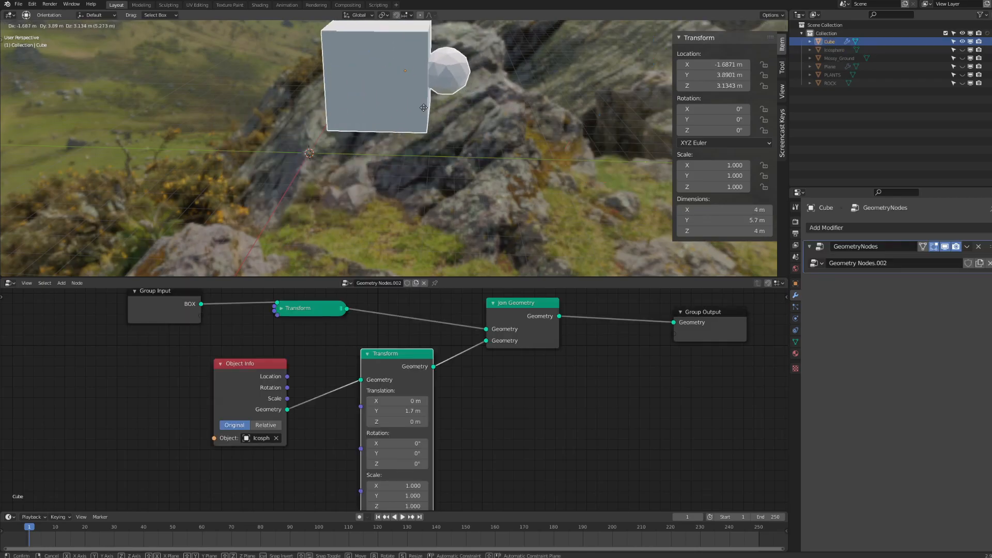
pyautogui.click(358, 132)
pyautogui.hotkey('ctrl', 'z')
pyautogui.keyDown('shift'); pyautogui.moveTo(354, 204); pyautogui.dragTo(373, 195, button='middle'); pyautogui.keyUp('shift')
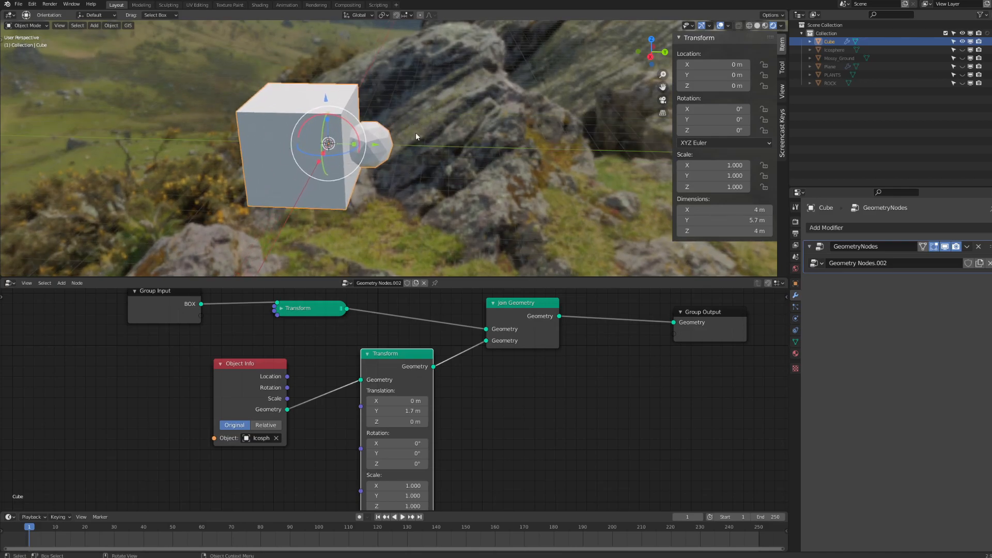
# - Reposition the Join Geometry and Group Output nodes slightly in the tree
pyautogui.moveTo(520, 298); pyautogui.dragTo(527, 293)
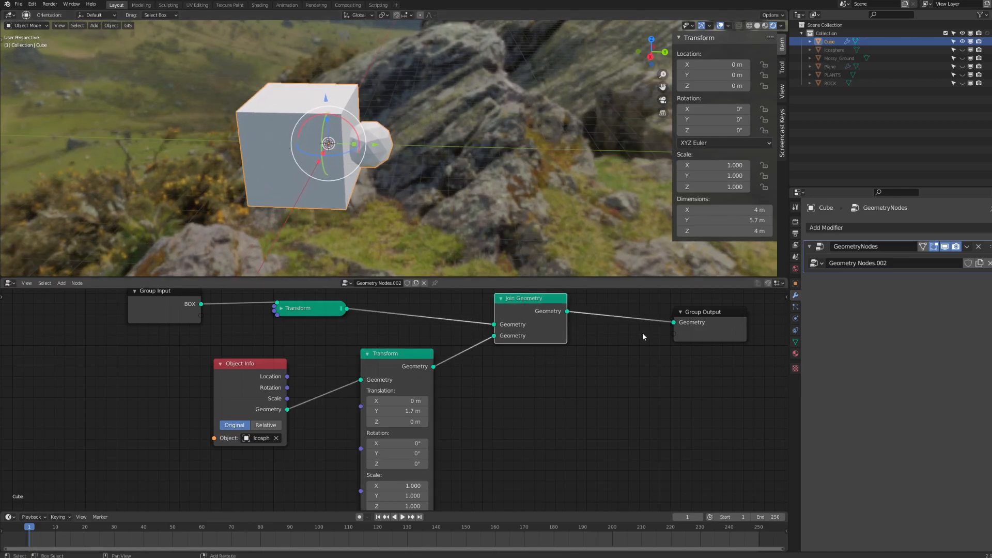
pyautogui.moveTo(646, 331); pyautogui.dragTo(414, 347, button='middle')
pyautogui.click(487, 330)
pyautogui.moveTo(488, 330); pyautogui.dragTo(478, 331)
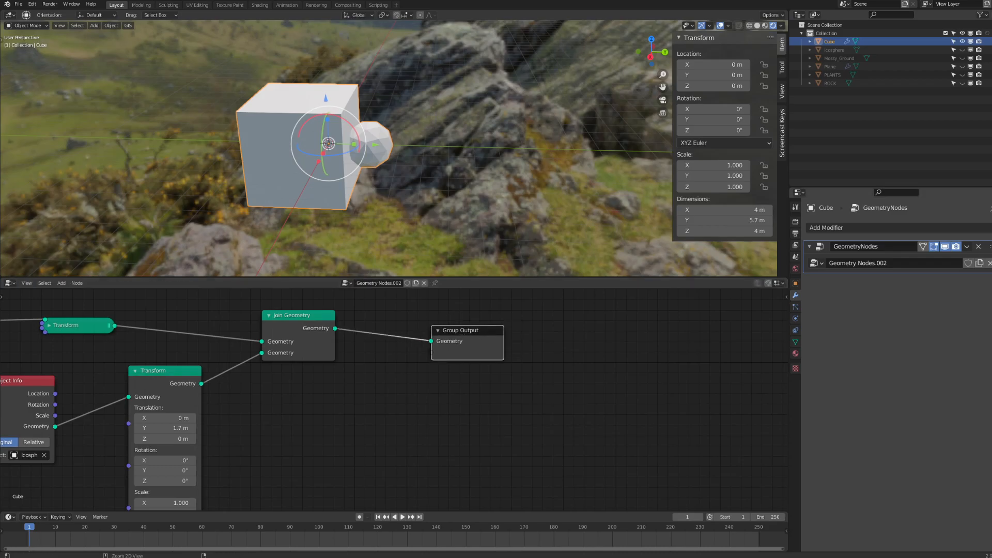
# - Try applying the cube's Geometry Nodes modifier and moving the resulting mesh, and undo both operations
pyautogui.hotkey('ctrl', 'a')
pyautogui.moveTo(408, 123); pyautogui.dragTo(364, 167, button='middle')
pyautogui.click(364, 167)
pyautogui.click(387, 151)
pyautogui.press('g')
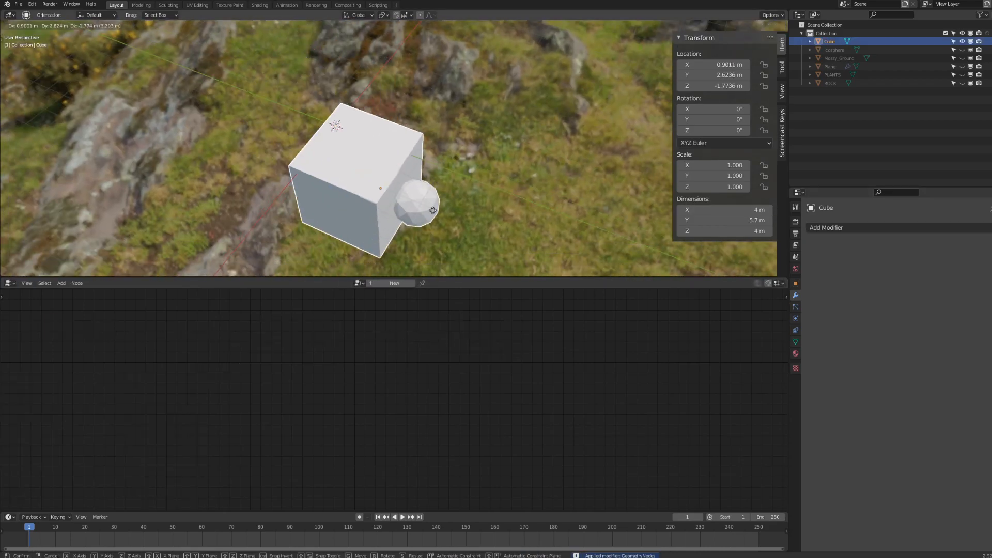
pyautogui.click(448, 161)
pyautogui.hotkey('ctrl', 'z')
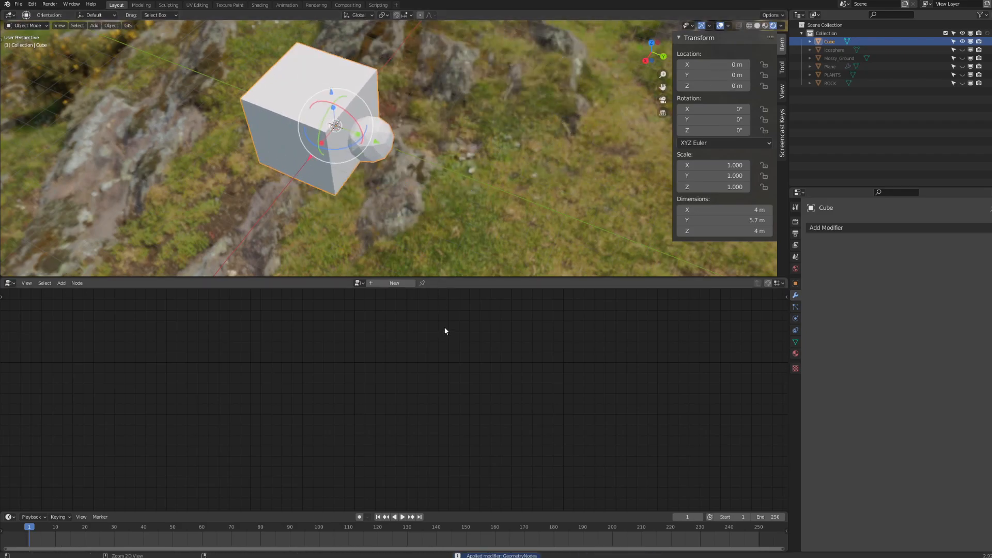
pyautogui.hotkey('ctrl', 'z')
pyautogui.hotkey('ctrl', 'z')
pyautogui.hotkey('ctrl', 'z')
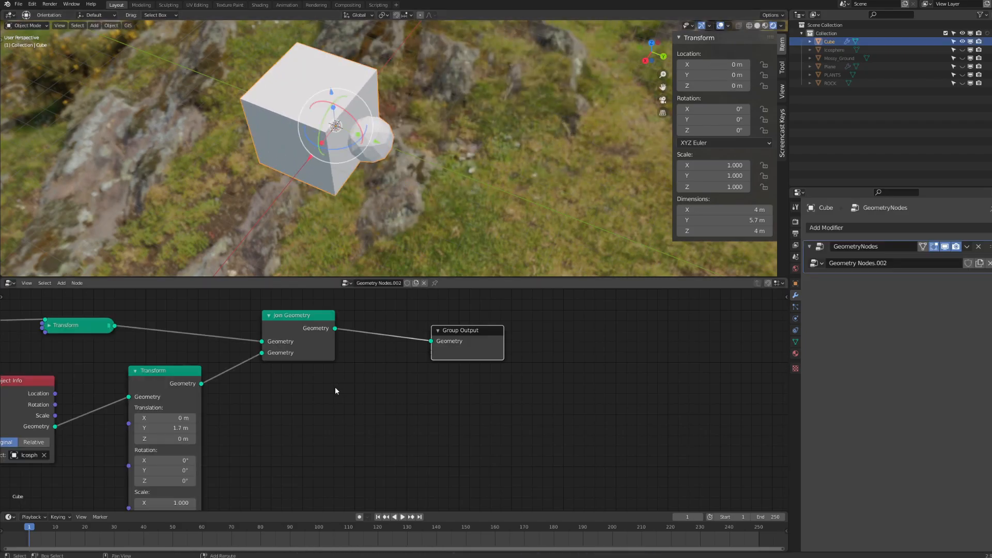
# - Set the scale of the sphere's Transform node to 2 on all three axes
pyautogui.moveTo(337, 384); pyautogui.dragTo(571, 374, button='middle')
pyautogui.moveTo(411, 413); pyautogui.dragTo(448, 372, button='middle')
pyautogui.moveTo(393, 190); pyautogui.dragTo(411, 150, button='middle')
pyautogui.keyDown('shift'); pyautogui.moveTo(411, 150); pyautogui.dragTo(410, 178, button='middle'); pyautogui.keyUp('shift')
pyautogui.moveTo(439, 445); pyautogui.dragTo(439, 466)
pyautogui.write('2')
pyautogui.press('Return')
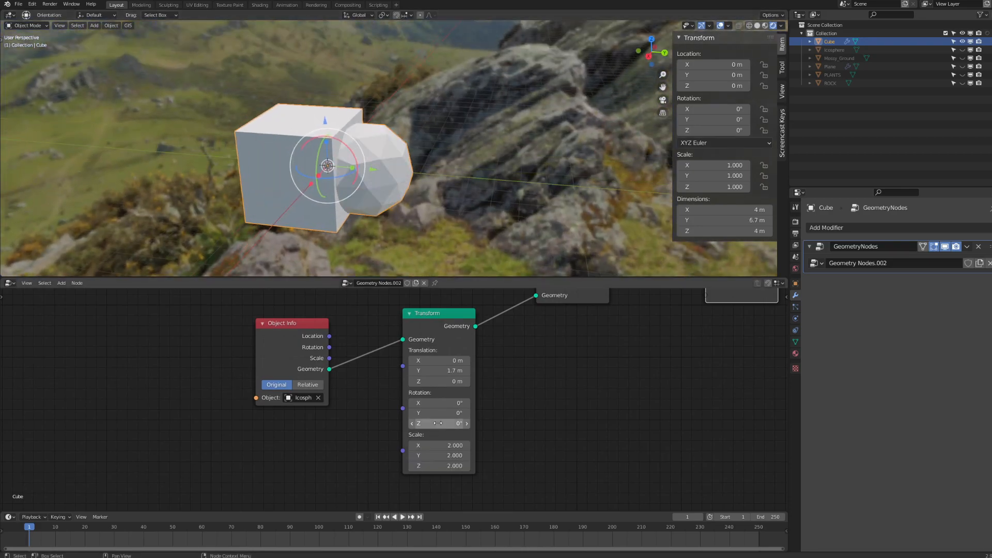
# - Spread out the Group Output and Join Geometry nodes to make room in the tree
pyautogui.scroll(4, 352, 137)
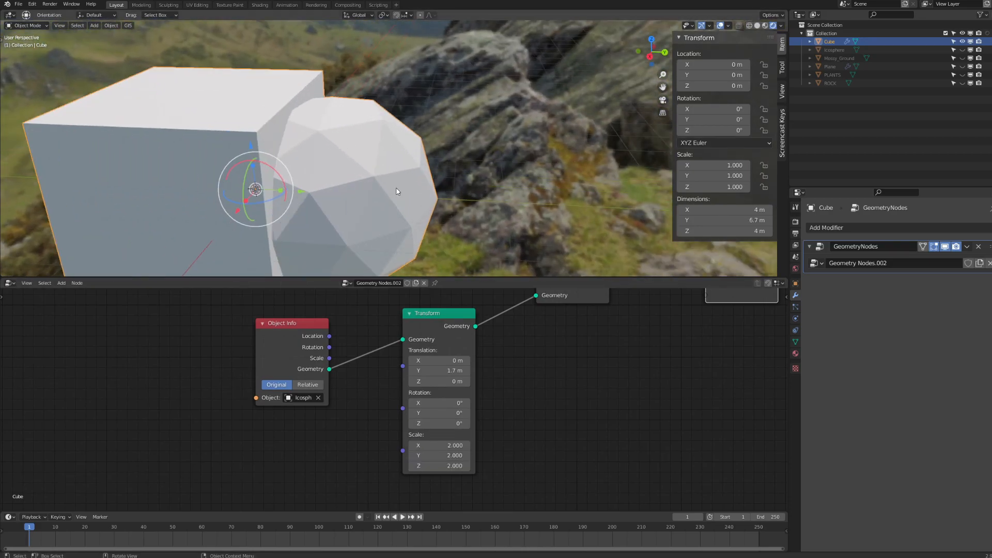
pyautogui.press('Home')
pyautogui.moveTo(603, 397); pyautogui.dragTo(671, 387)
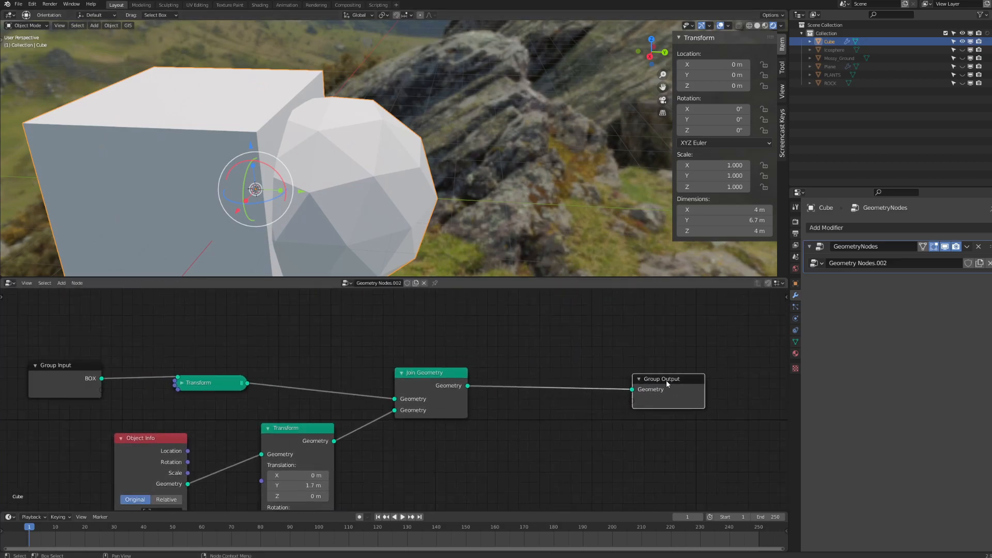
pyautogui.moveTo(427, 372); pyautogui.dragTo(479, 372)
# - Examine the overlap between the cube and sphere up close, and check the mesh briefly in Edit Mode
pyautogui.keyDown('shift'); pyautogui.moveTo(335, 183); pyautogui.dragTo(423, 184, button='middle'); pyautogui.keyUp('shift')
pyautogui.scroll(-2, 424, 165)
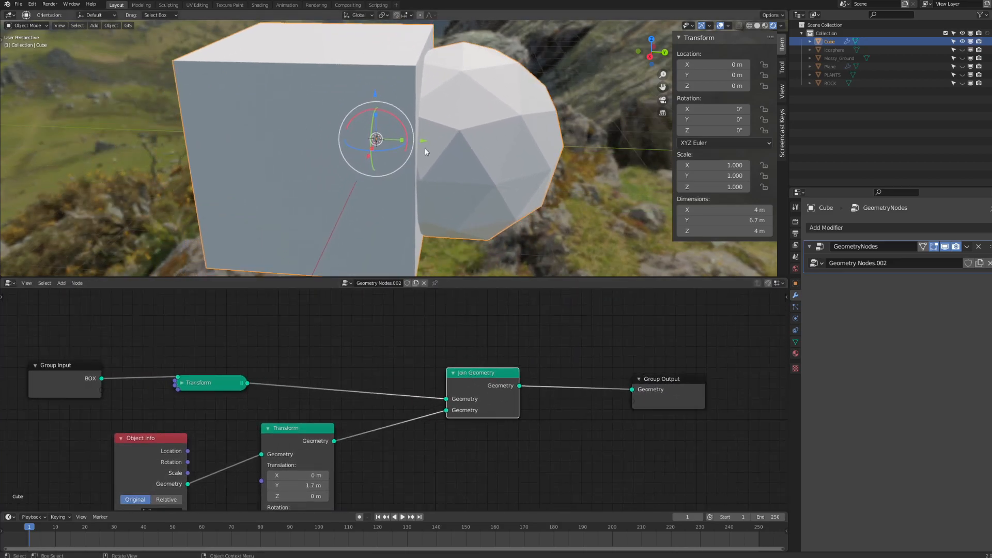
pyautogui.scroll(8, 424, 150)
pyautogui.scroll(-2, 423, 151)
pyautogui.scroll(-6, 424, 152)
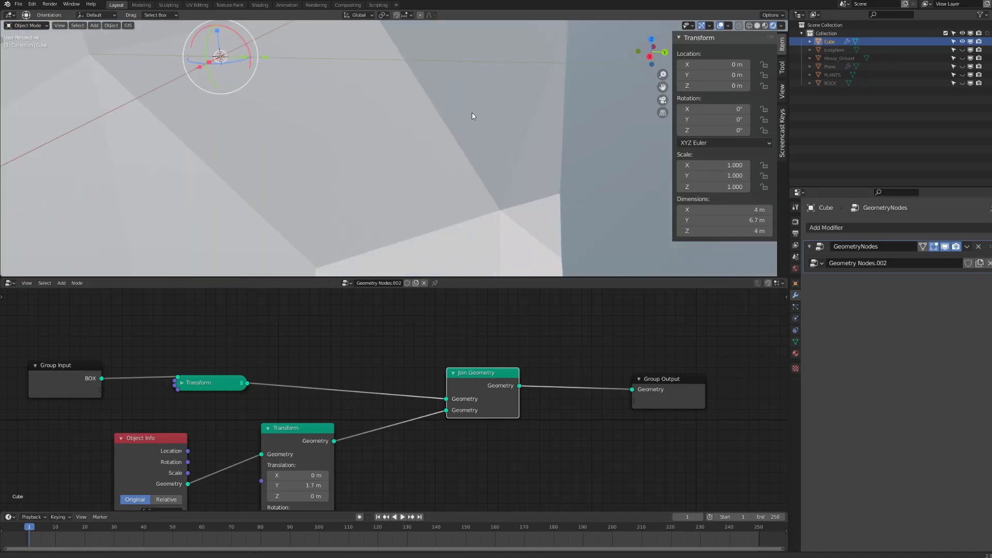
pyautogui.press('Tab')
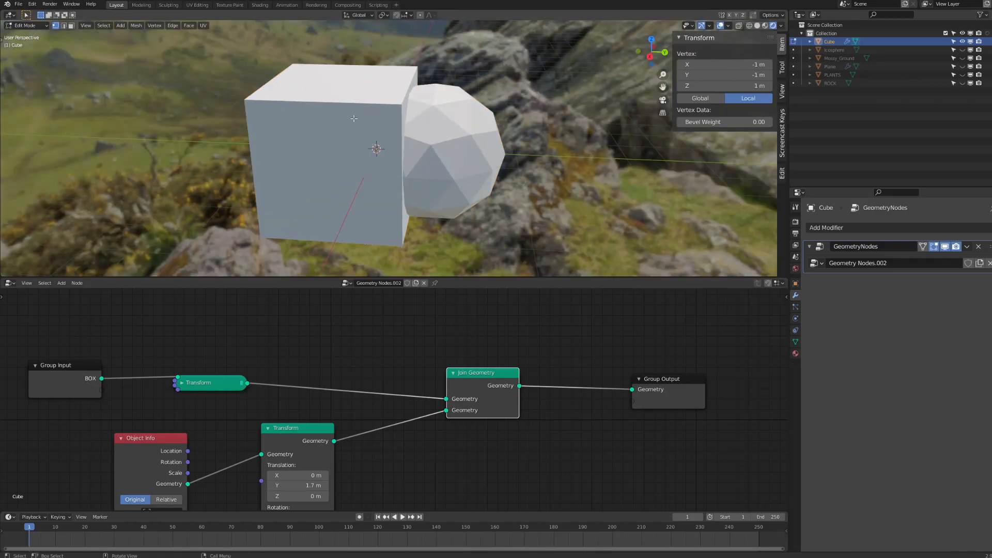
pyautogui.press('Tab')
# - Add a Boolean mesh node below the Join Geometry node
pyautogui.keyDown('shift'); pyautogui.moveTo(469, 221); pyautogui.dragTo(431, 176, button='middle'); pyautogui.keyUp('shift')
pyautogui.moveTo(491, 464); pyautogui.dragTo(469, 365, button='middle')
pyautogui.hotkey('shift', 'a')
pyautogui.moveTo(460, 364)
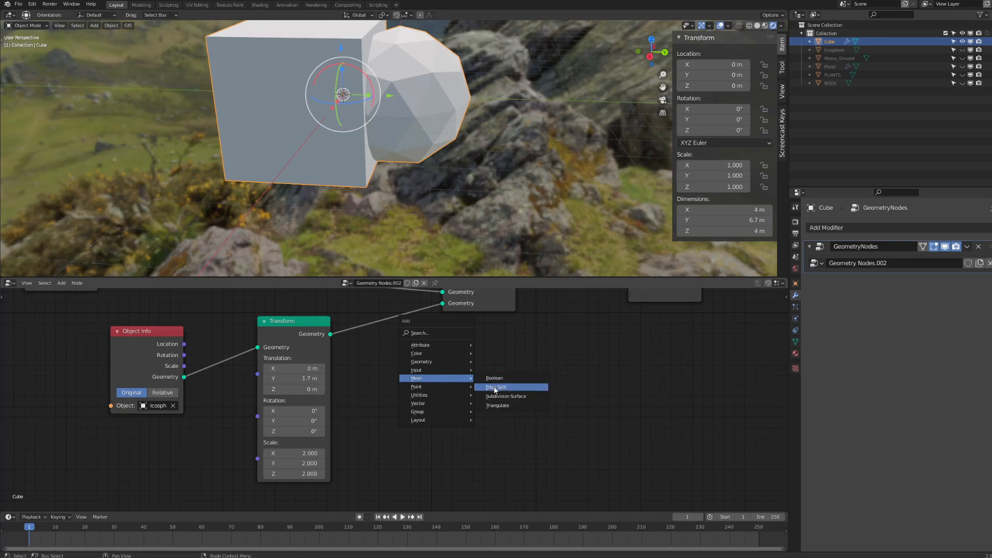
pyautogui.click(510, 379)
pyautogui.click(500, 353)
pyautogui.moveTo(500, 353); pyautogui.dragTo(514, 398, button='middle')
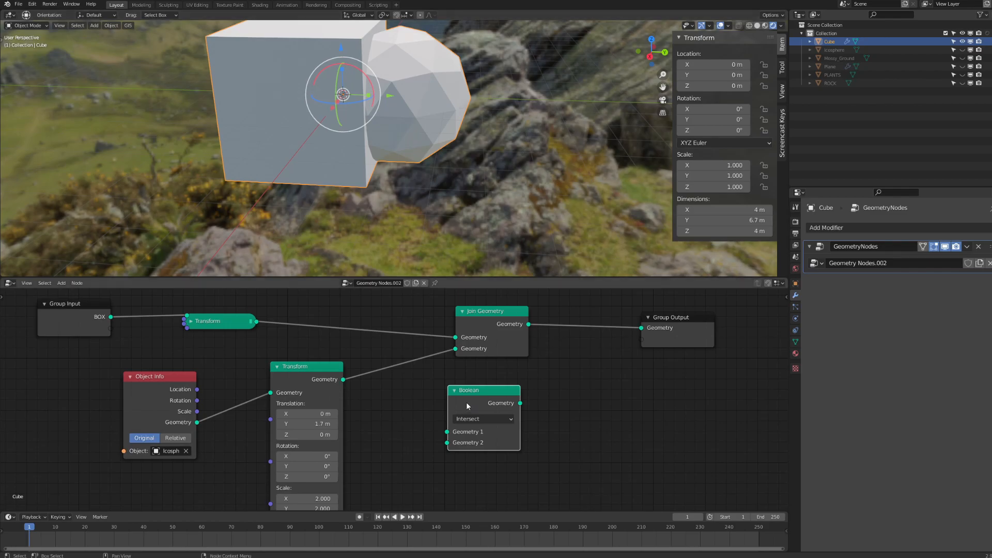
# - Link the cube's Transform to the Boolean node's Geometry 1 and the sphere's Transform to Geometry 2
pyautogui.moveTo(477, 391); pyautogui.dragTo(489, 397)
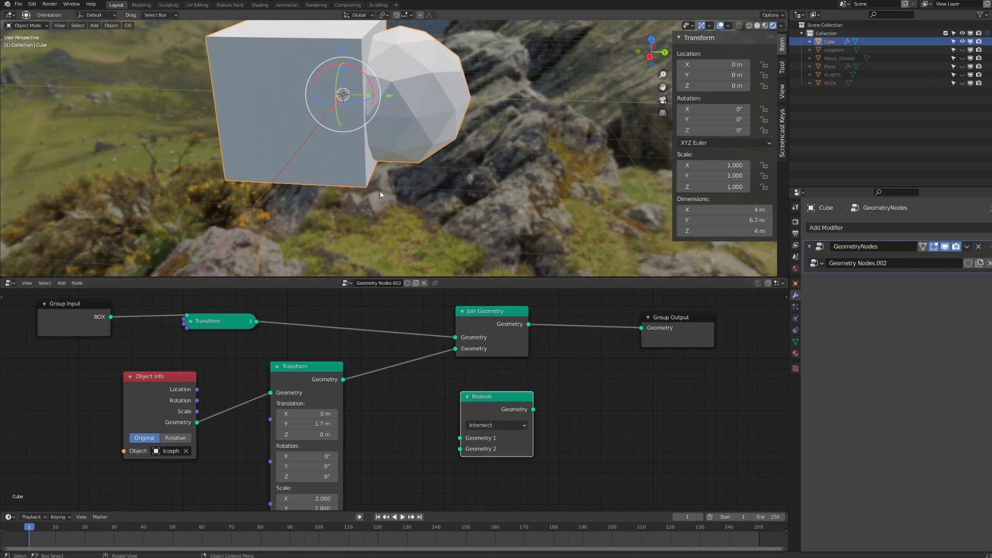
pyautogui.moveTo(426, 131); pyautogui.dragTo(359, 53, button='middle')
pyautogui.click(496, 315)
pyautogui.moveTo(332, 379); pyautogui.dragTo(459, 453)
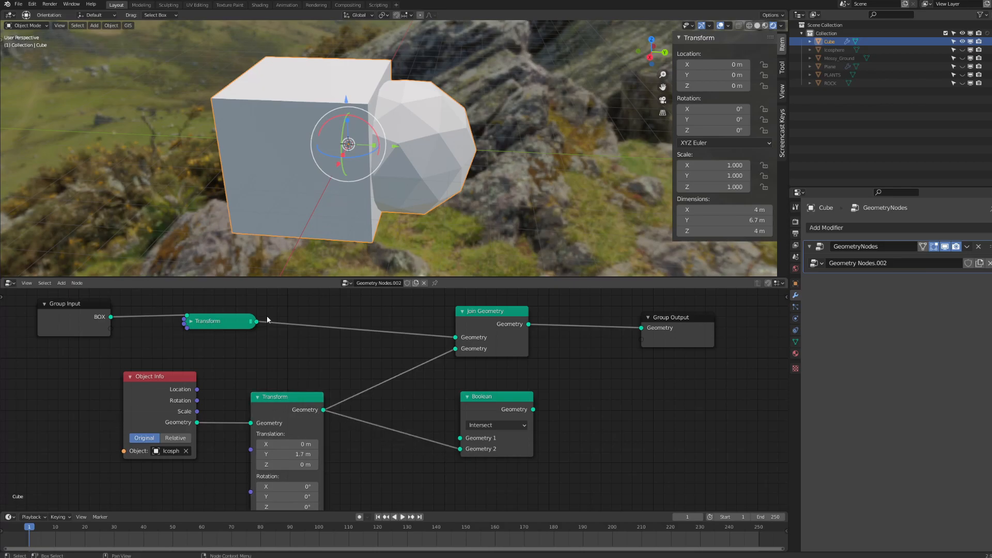
pyautogui.moveTo(260, 323); pyautogui.dragTo(462, 440)
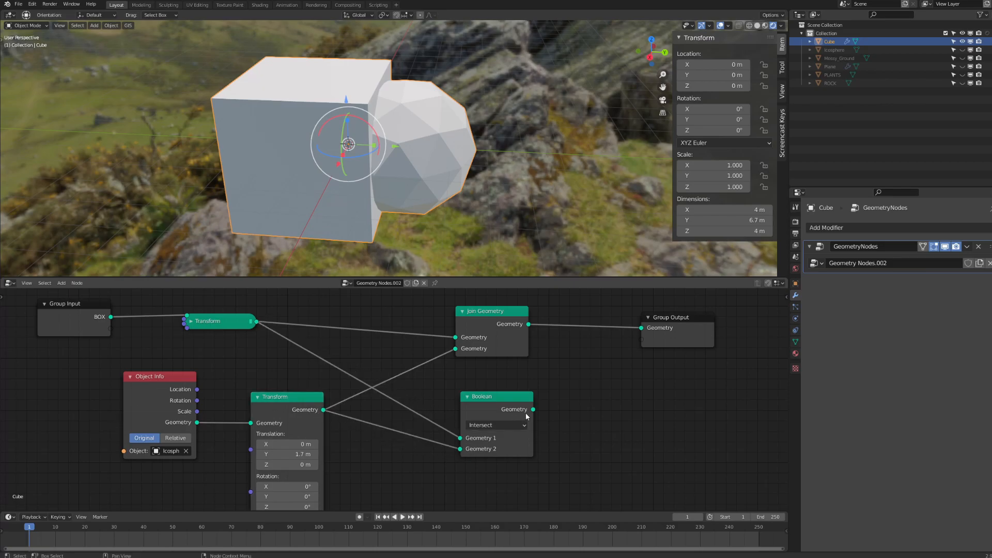
# - Feed the Boolean node's geometry into the Group Output and delete the Join Geometry node
pyautogui.moveTo(521, 418); pyautogui.dragTo(643, 331)
pyautogui.click(499, 313)
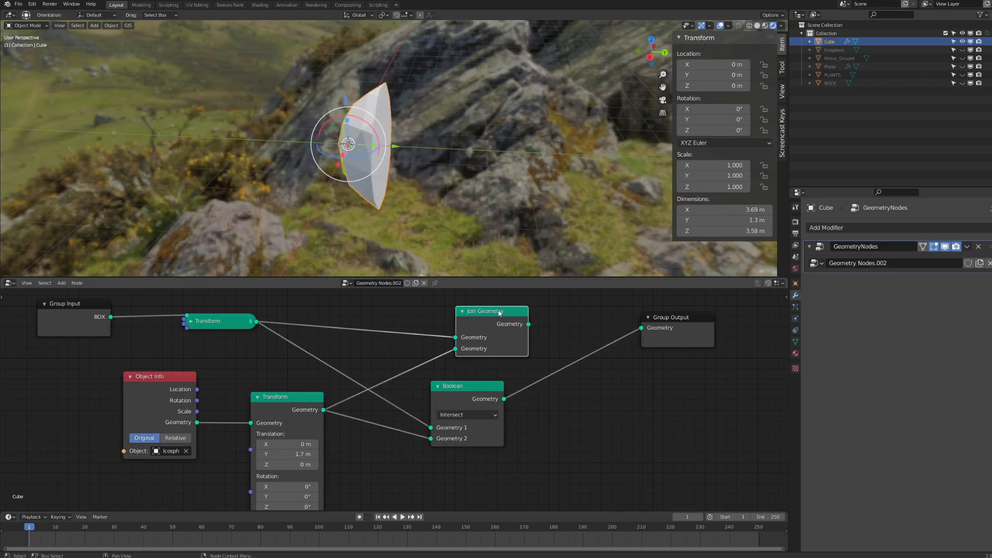
pyautogui.press('x')
pyautogui.moveTo(365, 243); pyautogui.dragTo(363, 190, button='middle')
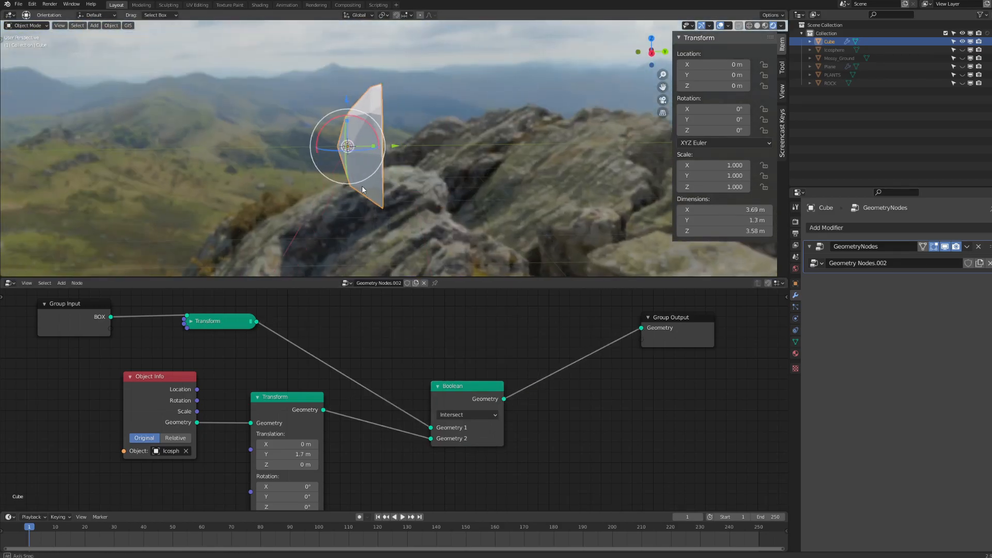
# - Try the Union operation on the Boolean node and view the combined shape
pyautogui.click(470, 426)
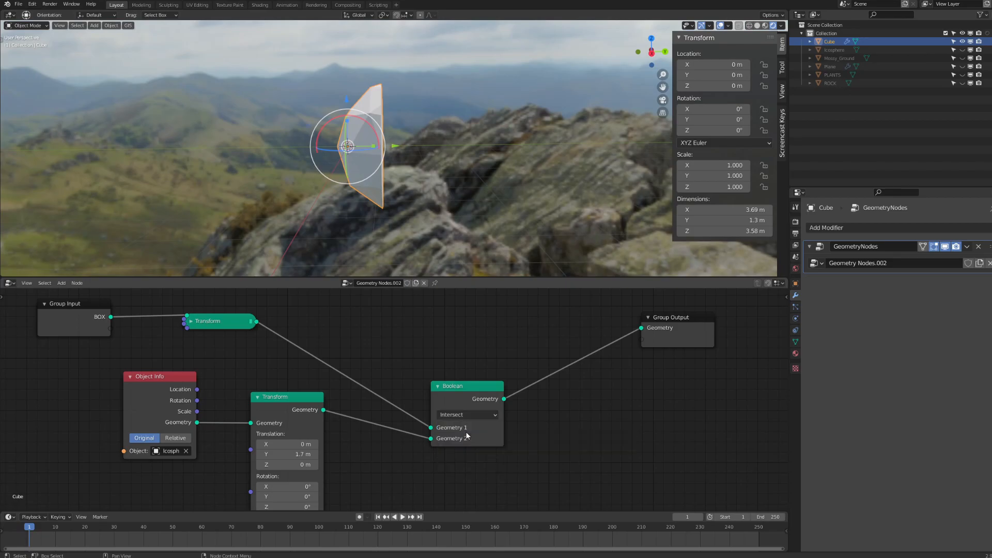
pyautogui.click(469, 438)
pyautogui.moveTo(461, 222); pyautogui.dragTo(449, 217, button='middle')
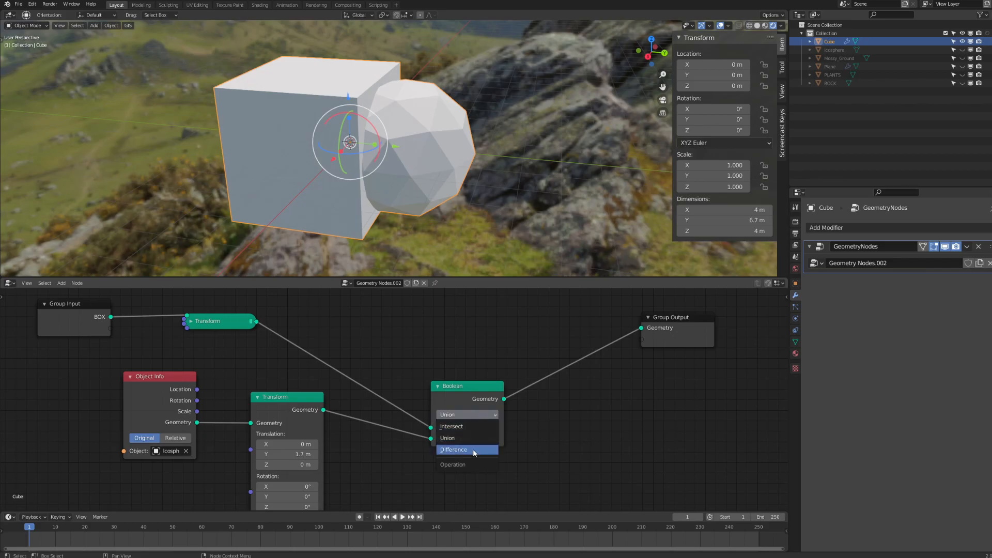
# - Set the Boolean node's operation to Difference and inspect the cavity cut into the cube
pyautogui.click(472, 448)
pyautogui.moveTo(433, 209); pyautogui.dragTo(472, 169, button='middle')
pyautogui.scroll(3, 473, 174)
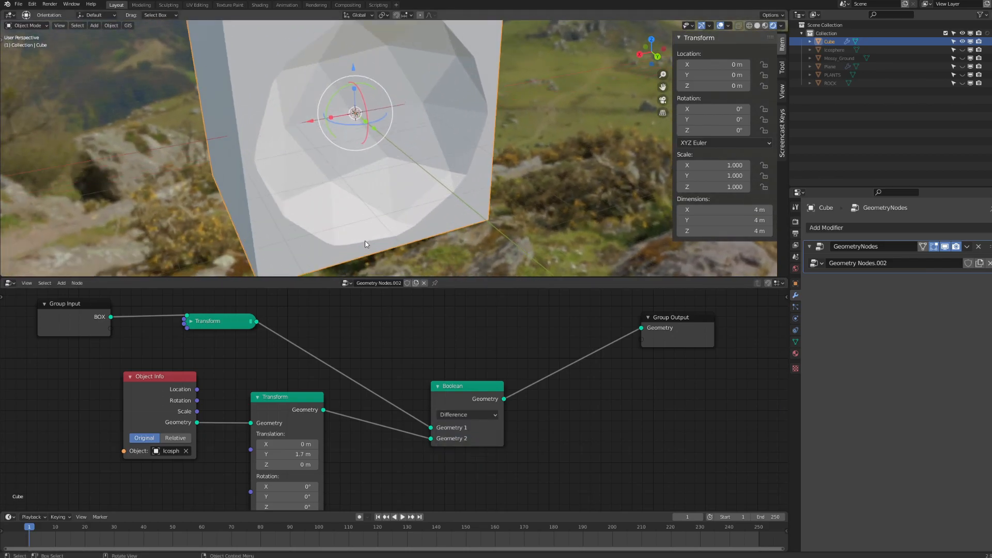
pyautogui.moveTo(408, 163); pyautogui.dragTo(431, 150, button='middle')
pyautogui.scroll(-3, 431, 150)
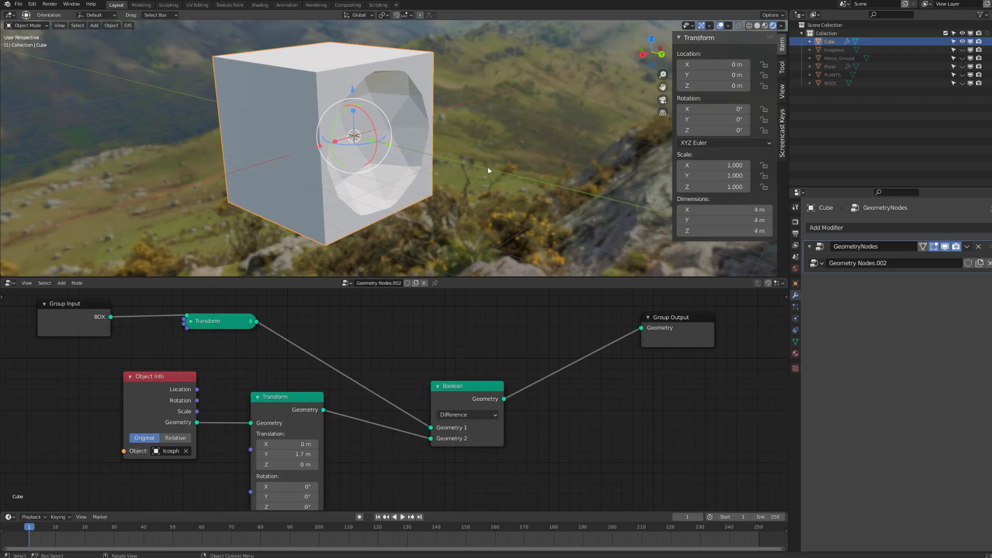
pyautogui.scroll(3, 490, 168)
pyautogui.moveTo(459, 167)
pyautogui.mouseDown(button='middle')
pyautogui.moveTo(361, 160)
pyautogui.moveTo(470, 159)
pyautogui.moveTo(478, 171)
pyautogui.mouseUp(button='middle')
# - Rearrange the Boolean, sphere Transform and Group Input nodes to tidy the tree
pyautogui.moveTo(476, 381); pyautogui.dragTo(466, 320)
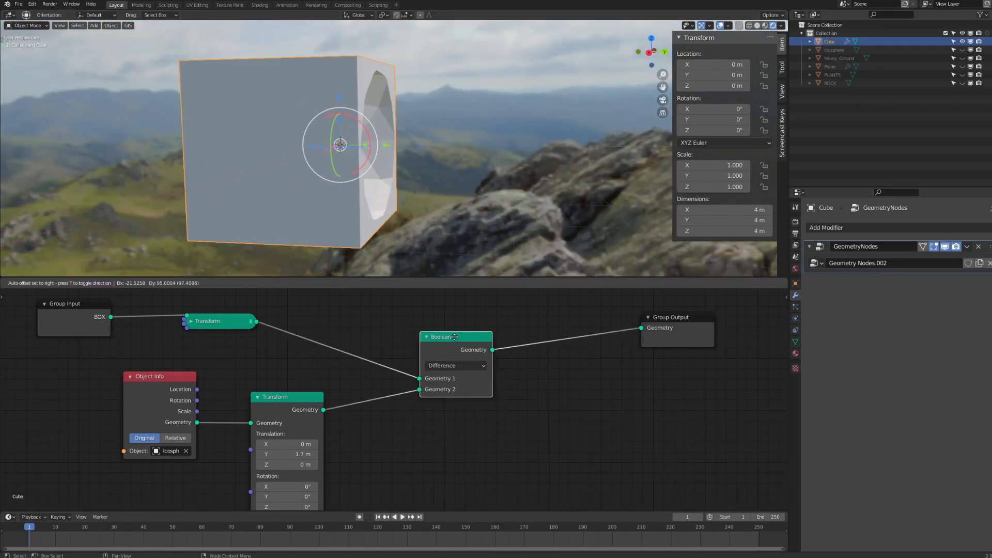
pyautogui.scroll(-1, 365, 333)
pyautogui.moveTo(365, 332); pyautogui.dragTo(439, 349, button='middle')
pyautogui.moveTo(400, 379); pyautogui.dragTo(410, 360)
pyautogui.moveTo(428, 340); pyautogui.dragTo(406, 378, button='middle')
pyautogui.moveTo(395, 400); pyautogui.dragTo(395, 421)
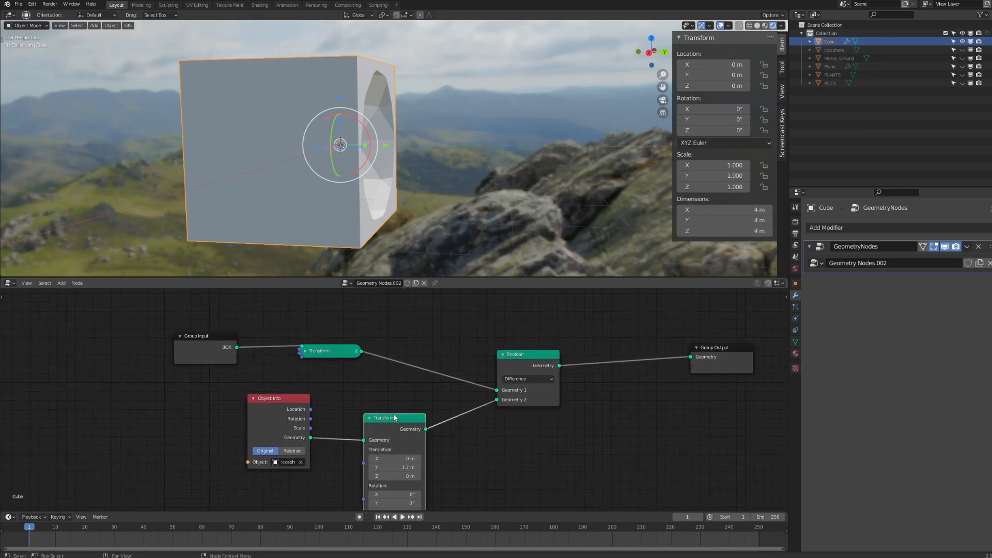
pyautogui.moveTo(212, 342); pyautogui.dragTo(172, 338)
pyautogui.moveTo(528, 354); pyautogui.dragTo(511, 340)
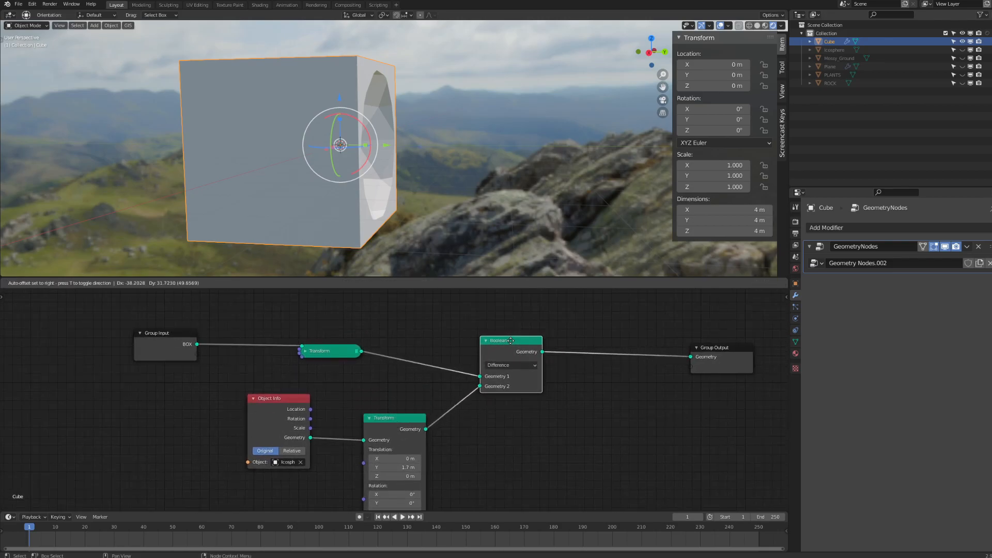
# - Try Union and Intersect on the Boolean node to compare their results
pyautogui.click(511, 364)
pyautogui.click(507, 384)
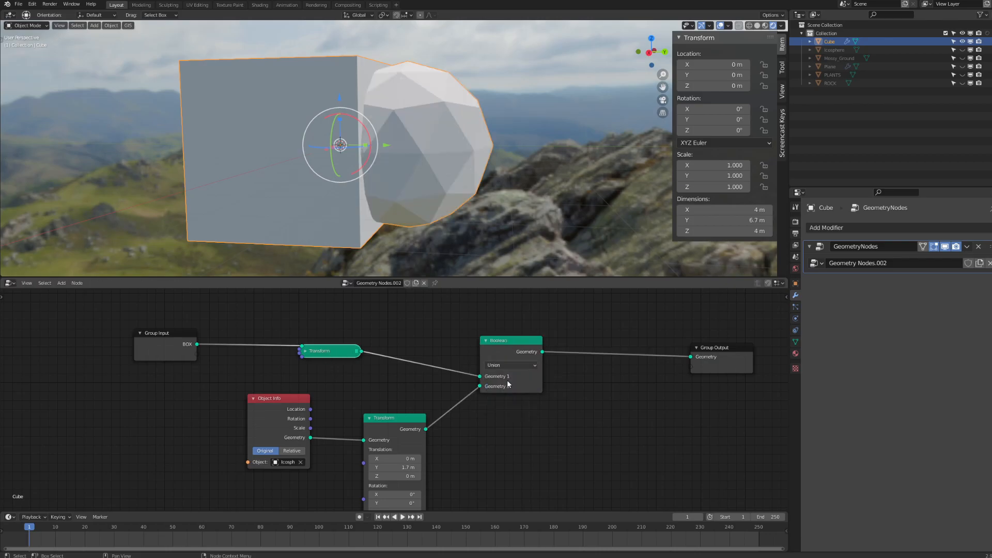
pyautogui.click(517, 365)
pyautogui.click(515, 365)
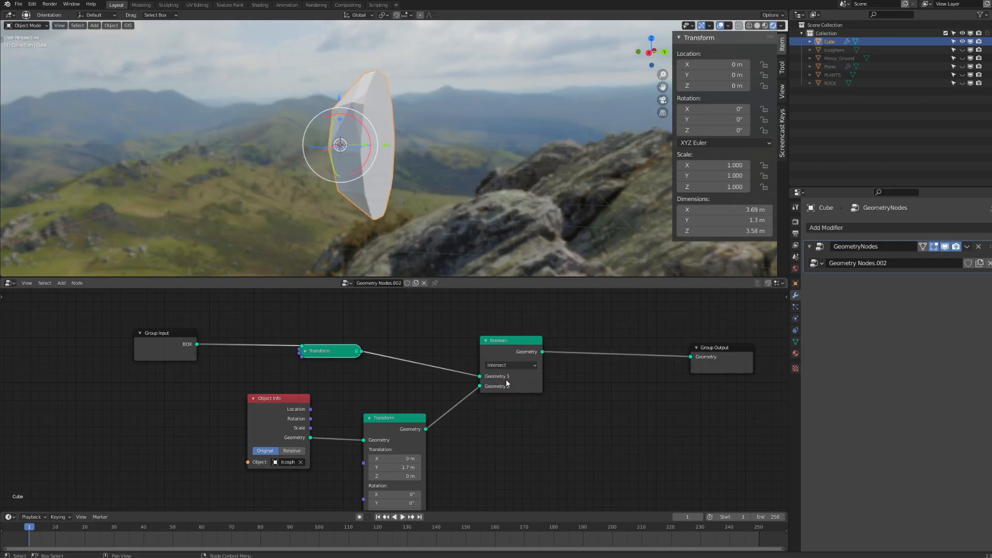
pyautogui.scroll(1, 506, 377)
pyautogui.click(537, 355)
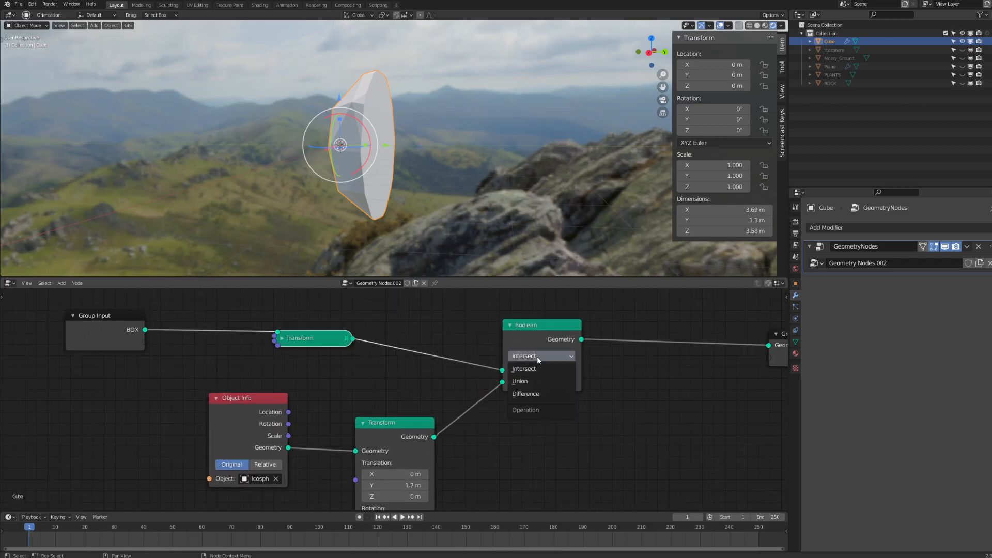
pyautogui.press('Escape')
pyautogui.moveTo(541, 374); pyautogui.dragTo(477, 390, button='middle')
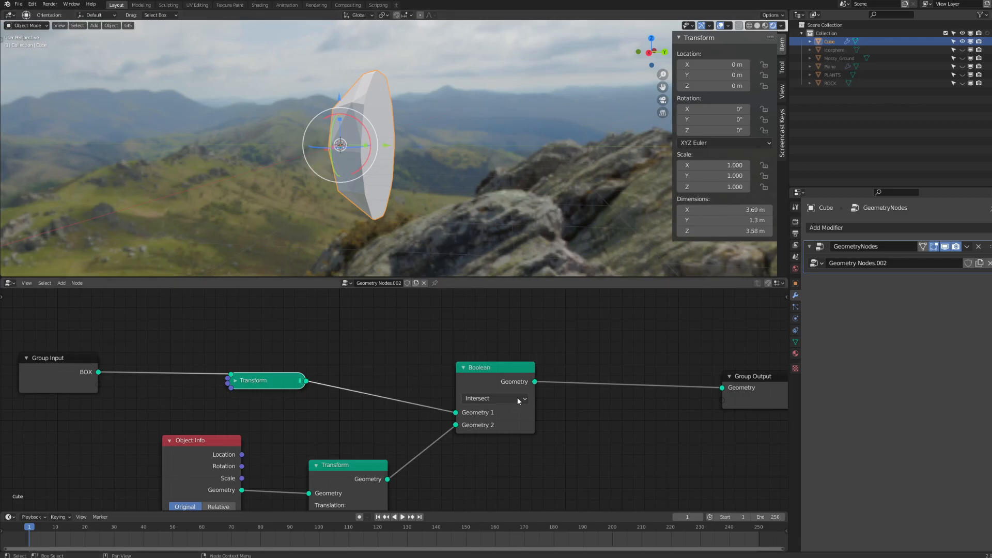
pyautogui.click(88, 385)
pyautogui.moveTo(381, 450); pyautogui.dragTo(425, 439, button='middle')
pyautogui.scroll(-1, 427, 438)
# - Switch the Boolean node from Intersect to Difference to subtract the sphere from the cube
pyautogui.click(528, 389)
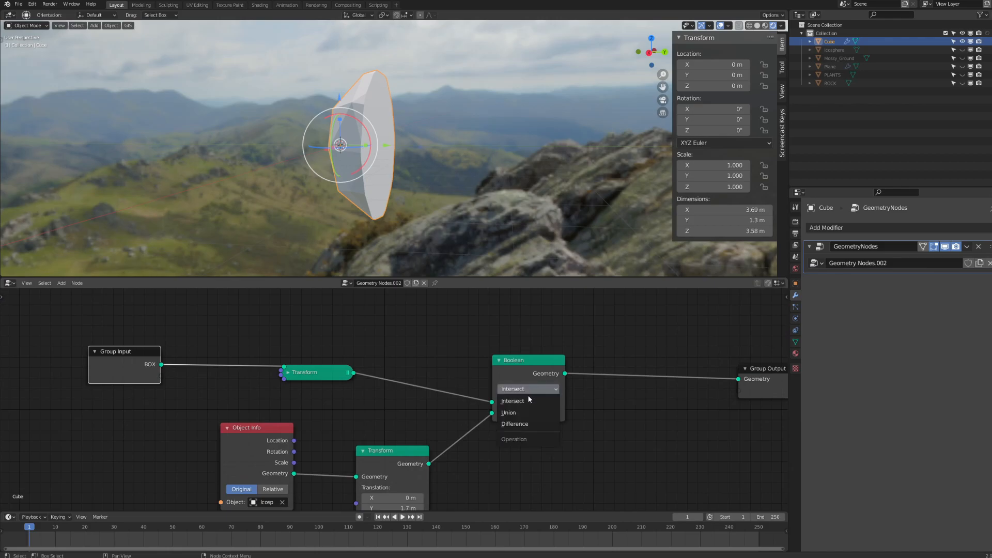
pyautogui.click(519, 423)
pyautogui.moveTo(490, 438); pyautogui.dragTo(460, 408, button='middle')
pyautogui.moveTo(157, 360); pyautogui.dragTo(264, 326, button='middle')
pyautogui.scroll(-3, 282, 358)
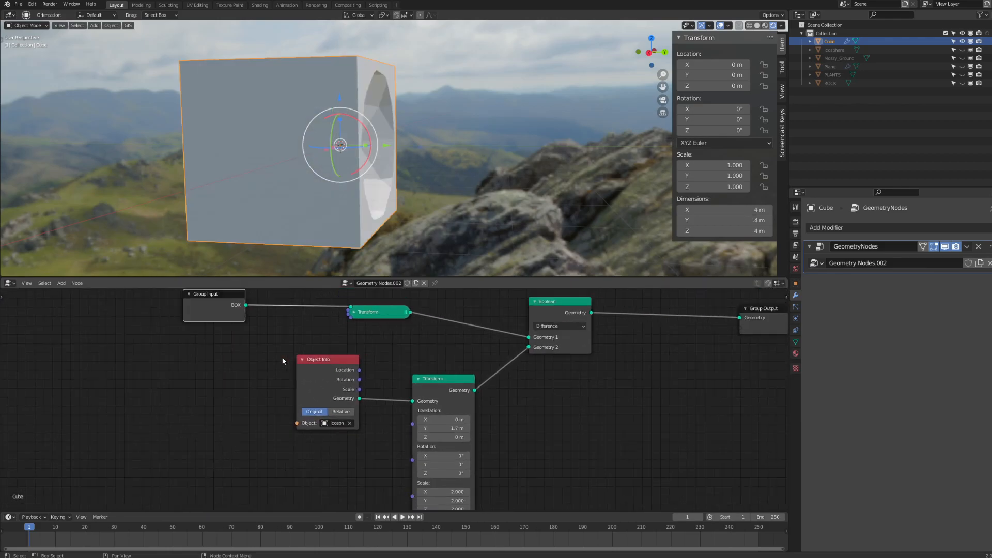
# - Move the sphere's Transform node up and the Group Input closer to the tree, and inspect the cut
pyautogui.moveTo(445, 382); pyautogui.dragTo(444, 347)
pyautogui.click(276, 352)
pyautogui.moveTo(233, 303); pyautogui.dragTo(260, 306)
pyautogui.moveTo(411, 163); pyautogui.dragTo(390, 174, button='middle')
pyautogui.scroll(3, 389, 175)
pyautogui.scroll(-2, 387, 69)
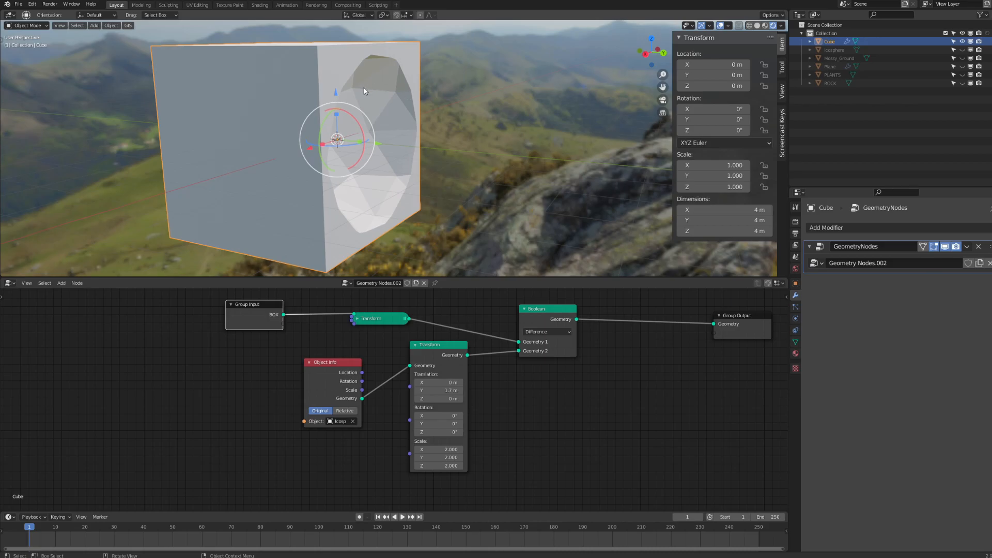
pyautogui.scroll(1, 401, 400)
pyautogui.moveTo(451, 338); pyautogui.dragTo(442, 392, button='middle')
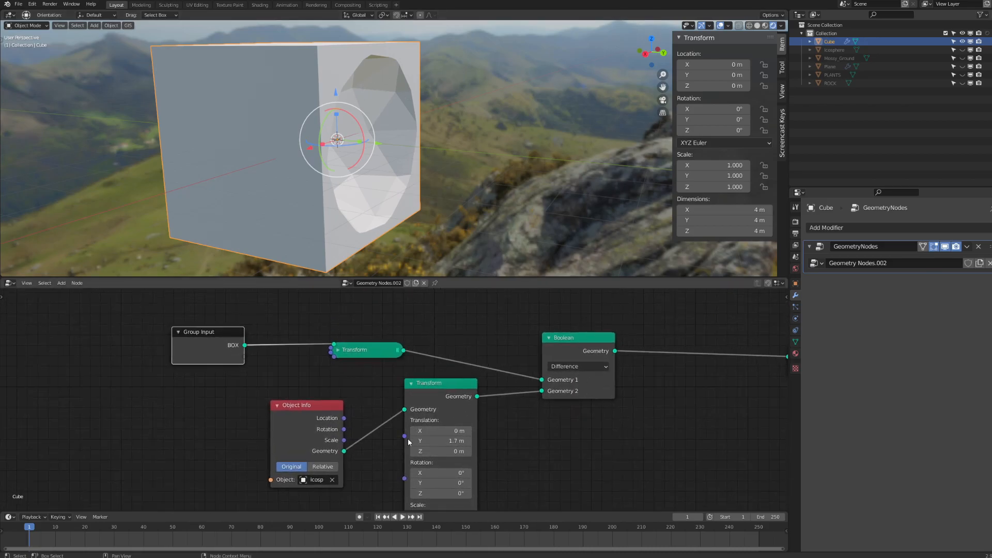
# - Expose the sphere Transform's Translation through the Group Input and rename the new input ico_trans
pyautogui.moveTo(404, 437); pyautogui.dragTo(247, 358)
pyautogui.click(223, 357)
pyautogui.press('n')
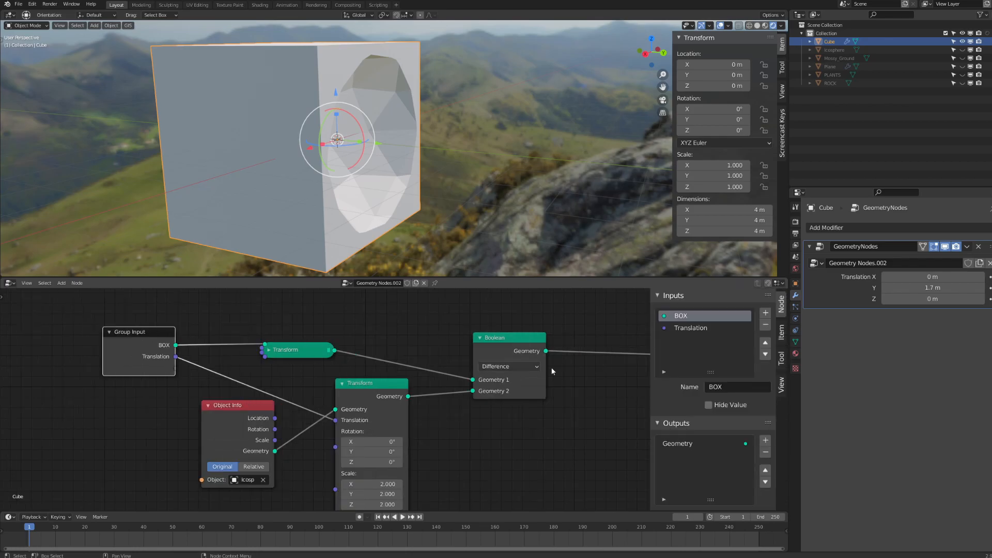
pyautogui.click(685, 329)
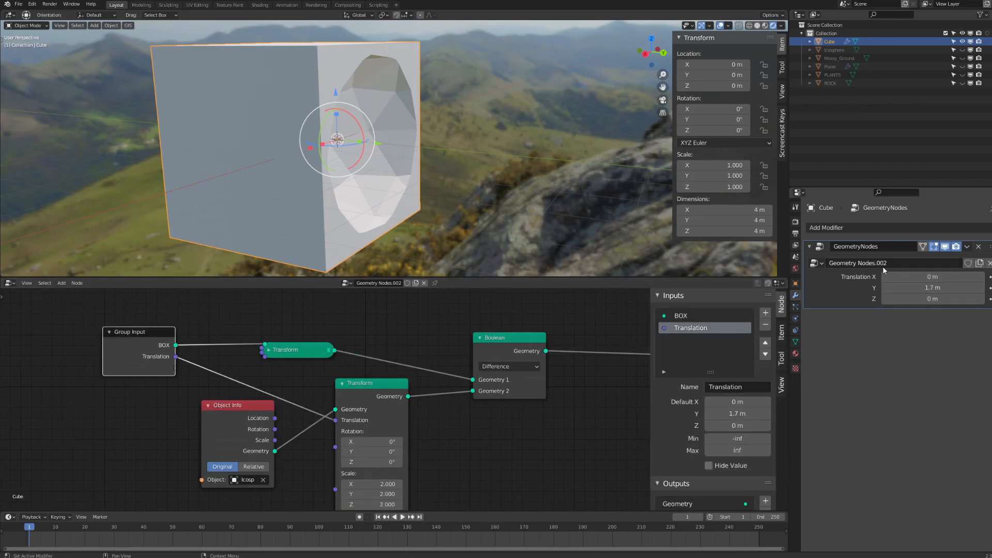
pyautogui.click(738, 387)
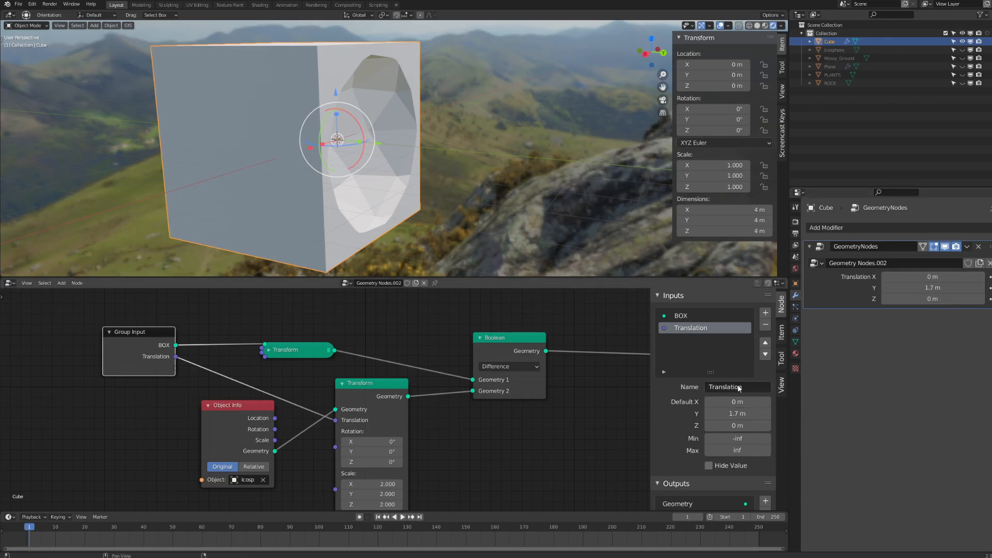
pyautogui.press('BackSpace')
pyautogui.write('ico_trans')
pyautogui.press('Return')
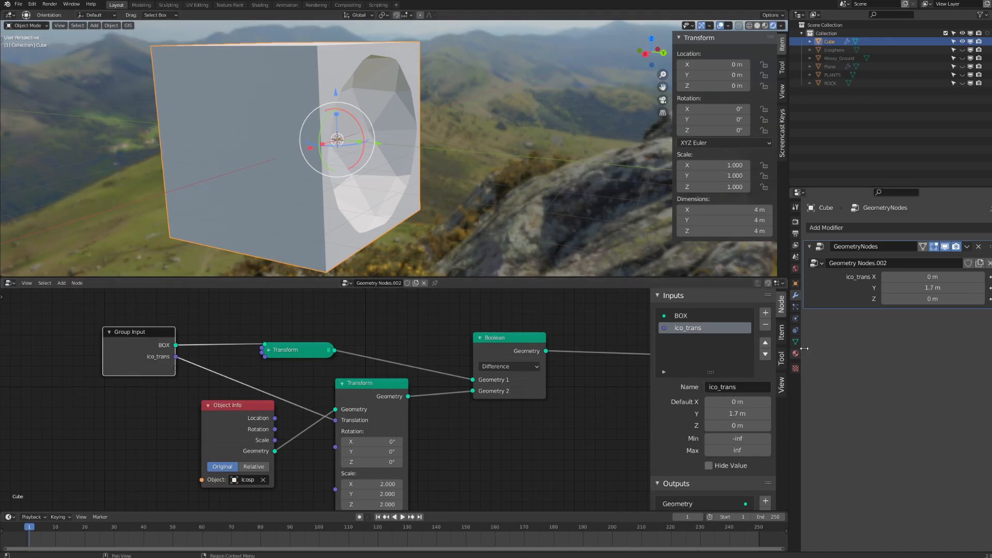
# - Move the sphere cut with the modifier's ico_trans values: X 1.86 m, Y 1.66 m and Z 0.9 m
pyautogui.moveTo(930, 287); pyautogui.dragTo(953, 298)
pyautogui.moveTo(933, 287); pyautogui.dragTo(911, 288)
pyautogui.moveTo(546, 117); pyautogui.dragTo(562, 190, button='middle')
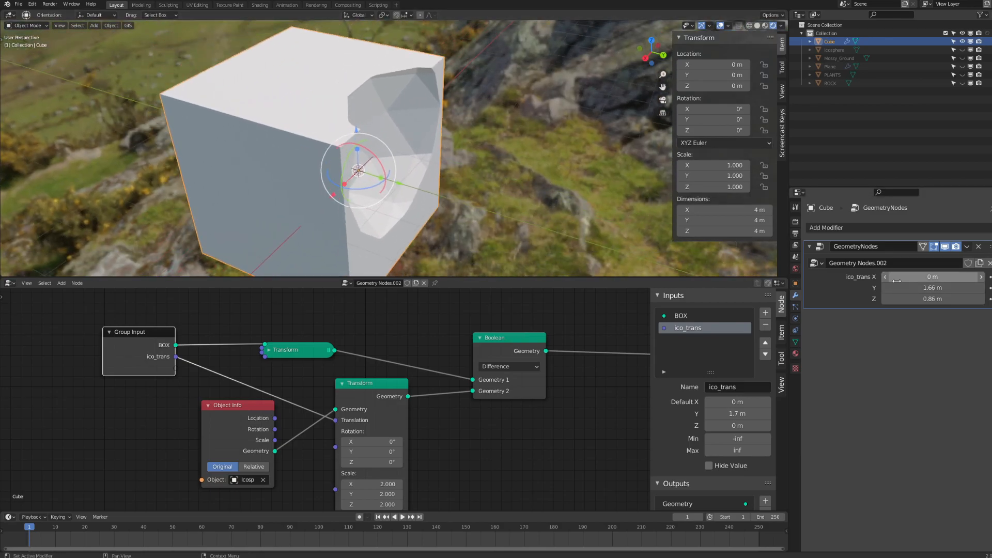
pyautogui.moveTo(924, 299); pyautogui.dragTo(944, 277)
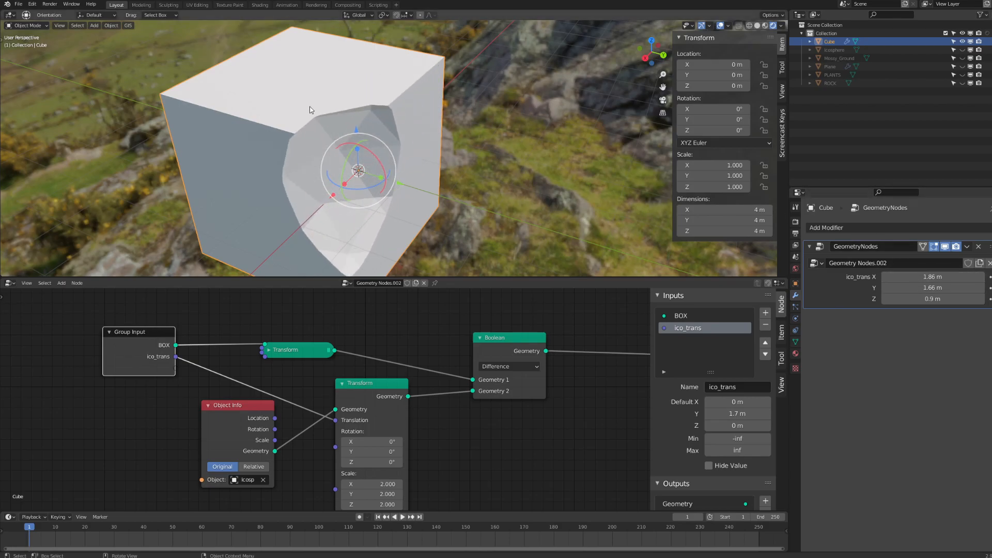
# - Inspect the cut corner of the cube and set the modifier's ico_trans X value to 0.01 m
pyautogui.scroll(-3, 510, 118)
pyautogui.keyDown('shift'); pyautogui.moveTo(451, 167); pyautogui.dragTo(375, 156, button='middle'); pyautogui.keyUp('shift')
pyautogui.scroll(3, 374, 156)
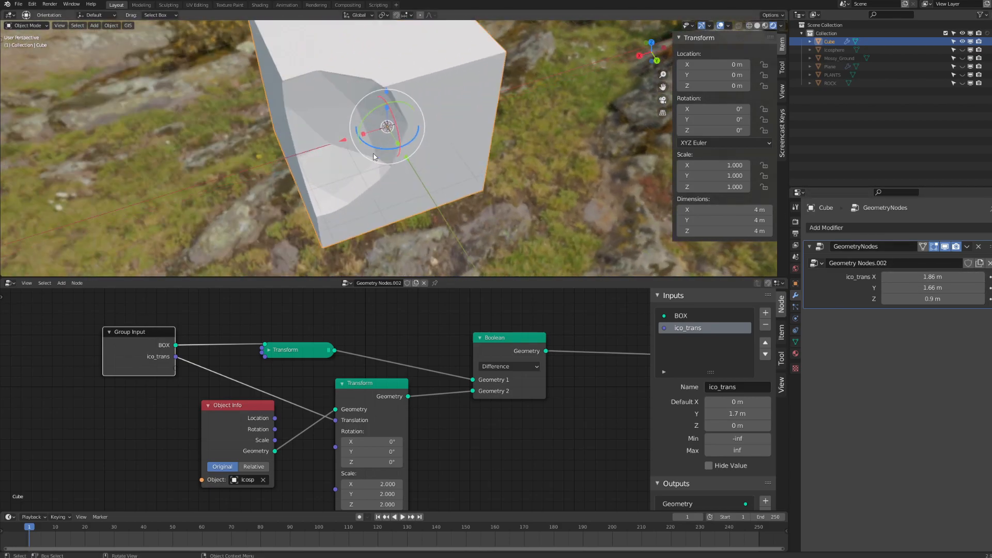
pyautogui.moveTo(335, 201); pyautogui.dragTo(372, 171, button='middle')
pyautogui.moveTo(940, 277); pyautogui.dragTo(920, 278)
# - Reposition the Object Info and sphere Transform nodes below the Group Input's row
pyautogui.moveTo(511, 448); pyautogui.dragTo(408, 399, button='middle')
pyautogui.scroll(-4, 312, 407)
pyautogui.moveTo(609, 332); pyautogui.dragTo(93, 447)
pyautogui.click(383, 409)
pyautogui.moveTo(196, 396); pyautogui.dragTo(135, 396)
pyautogui.moveTo(285, 377); pyautogui.dragTo(252, 415)
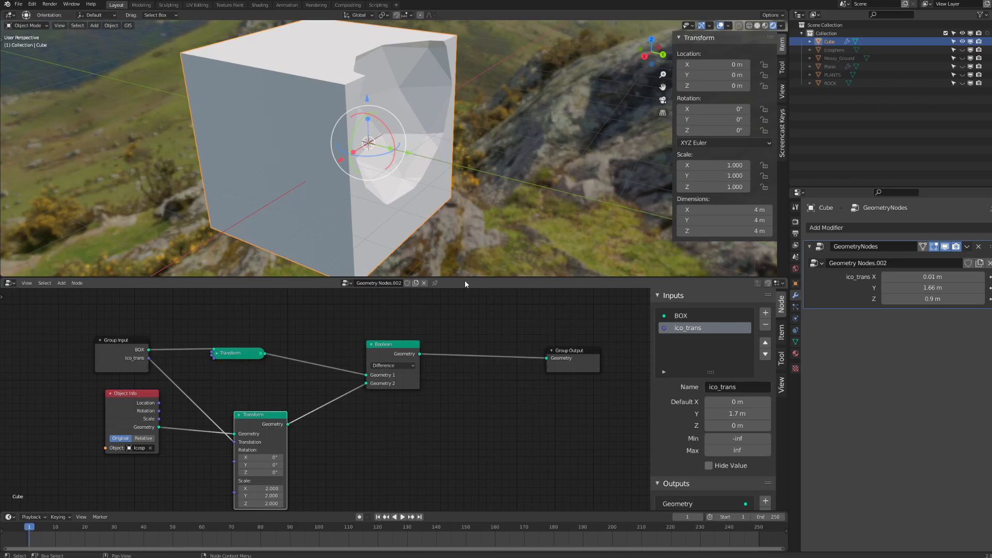
# - Enlarge the node editor slightly and hide its sidebar to show the whole node tree
pyautogui.moveTo(489, 278); pyautogui.dragTo(492, 265)
pyautogui.press('n')
pyautogui.scroll(-1, 405, 129)
pyautogui.scroll(-2, 405, 129)
pyautogui.moveTo(406, 129); pyautogui.dragTo(428, 147, button='middle')
pyautogui.scroll(2, 428, 147)
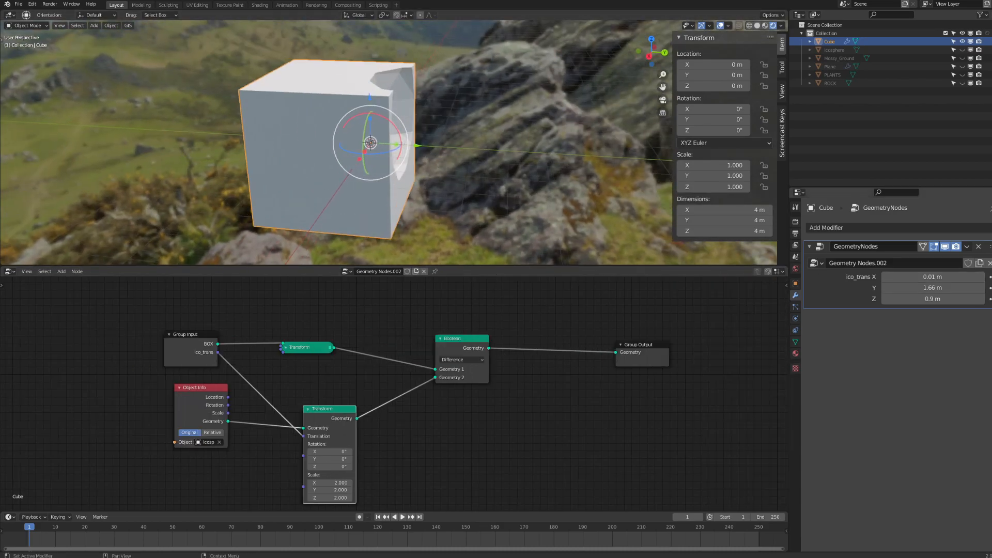
# - Apply the cube's GeometryNodes modifier and check the resulting mesh in Edit Mode
pyautogui.hotkey('ctrl', 'a')
pyautogui.hotkey('alt', 'a')
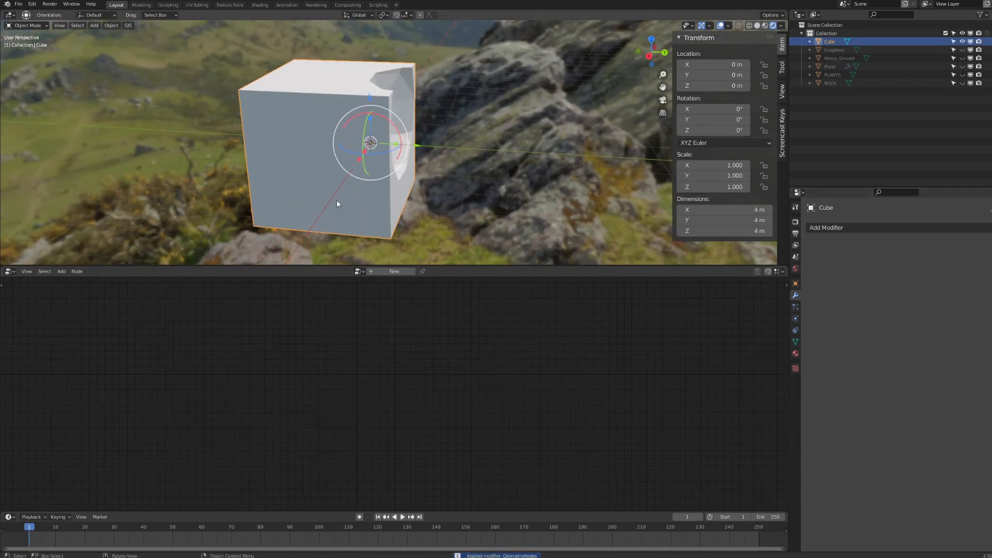
pyautogui.press('Tab')
pyautogui.moveTo(485, 137); pyautogui.dragTo(460, 134, button='middle')
pyautogui.press('Tab')
# - Give the 3D viewport more height in the layout and delete the cube
pyautogui.hotkey('ctrl', 'space')
pyautogui.scroll(-3, 568, 243)
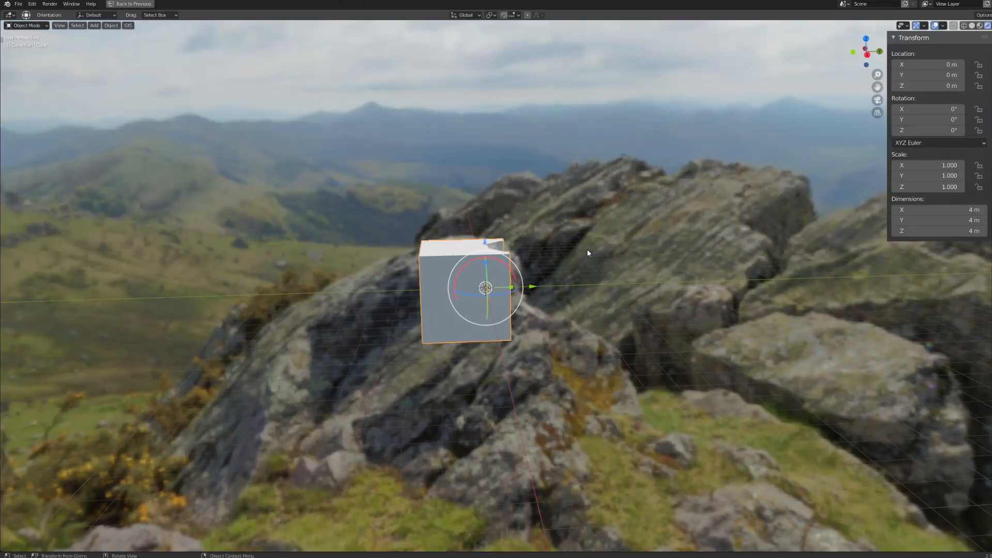
pyautogui.hotkey('ctrl', 'space')
pyautogui.moveTo(498, 265); pyautogui.dragTo(492, 319)
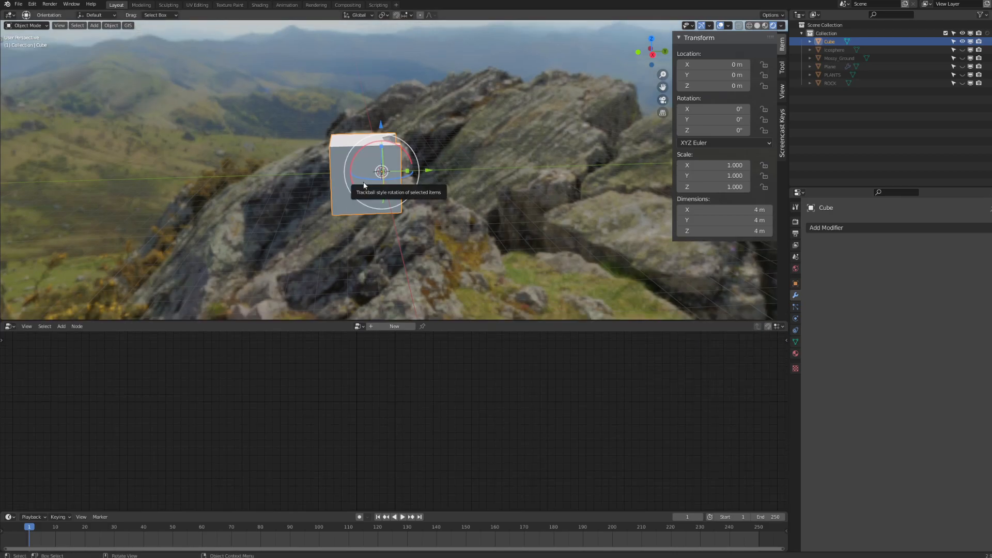
pyautogui.press('x')
pyautogui.click(382, 182)
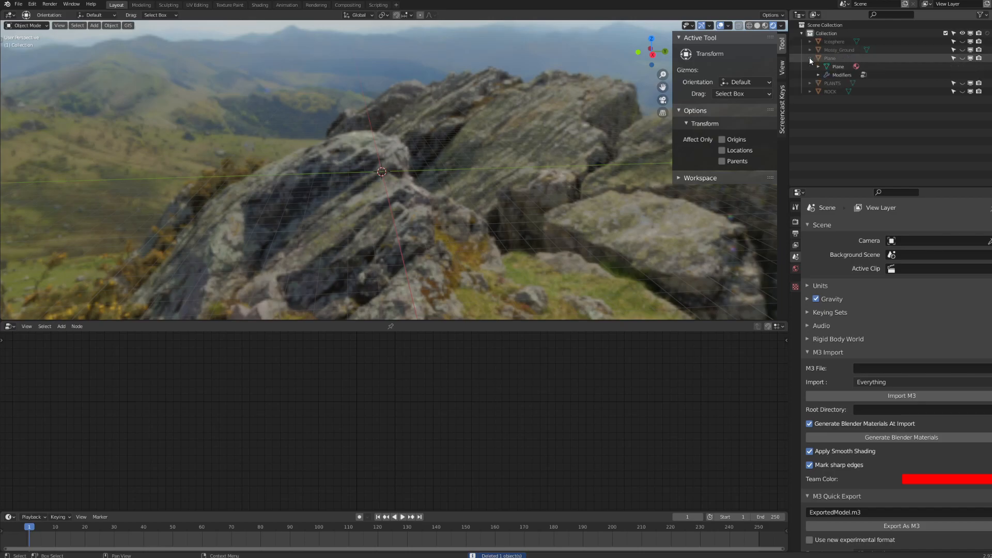
# - Unhide the Mossy_Ground, Plane and ROCK objects, and select the plane to bring up its node tree
pyautogui.click(962, 58)
pyautogui.click(962, 66)
pyautogui.click(961, 74)
pyautogui.click(962, 66)
pyautogui.click(962, 49)
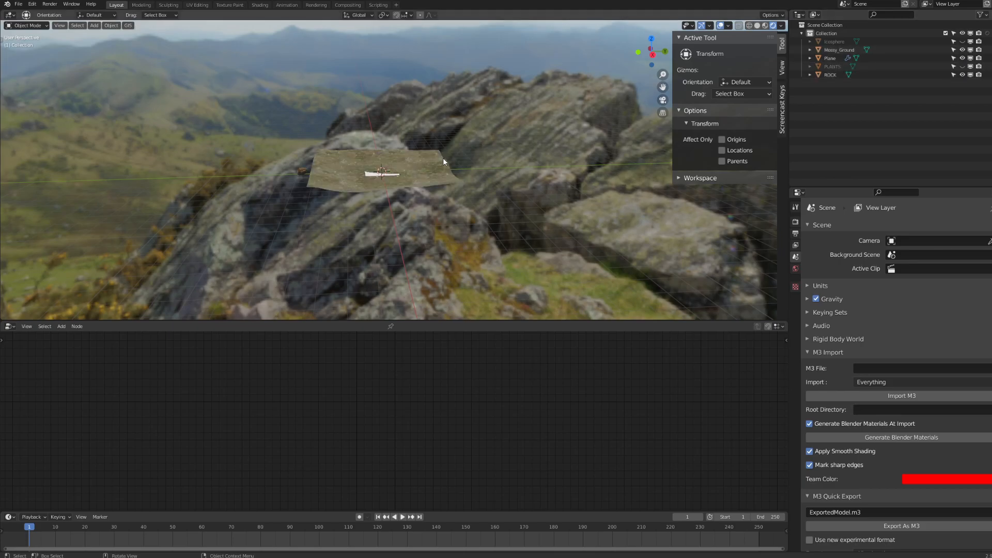
pyautogui.click(236, 193)
pyautogui.keyDown('shift'); pyautogui.moveTo(236, 193); pyautogui.dragTo(408, 187, button='middle'); pyautogui.keyUp('shift')
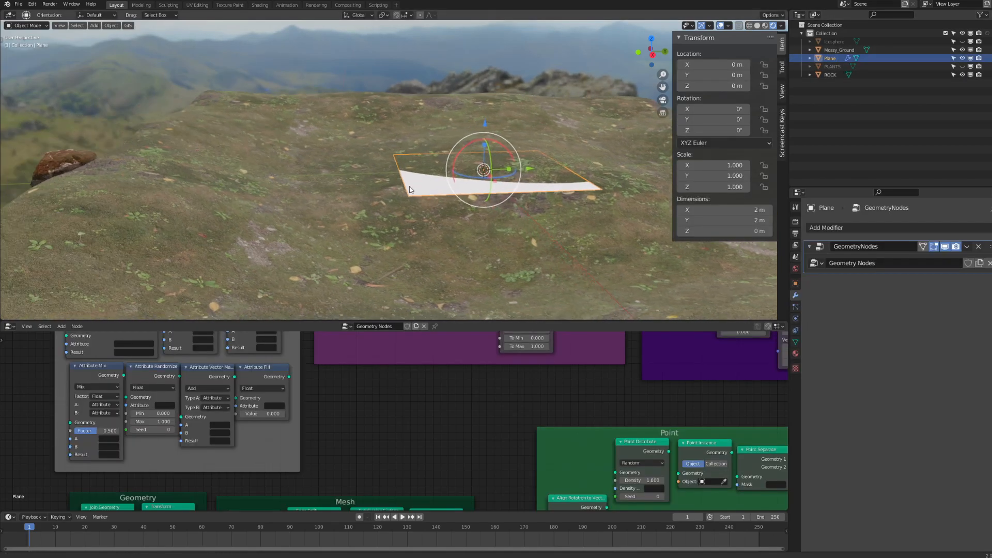
# - Hide the Plane object and the viewport sidebar, and unhide the PLANTS object
pyautogui.scroll(-3, 458, 189)
pyautogui.press('h')
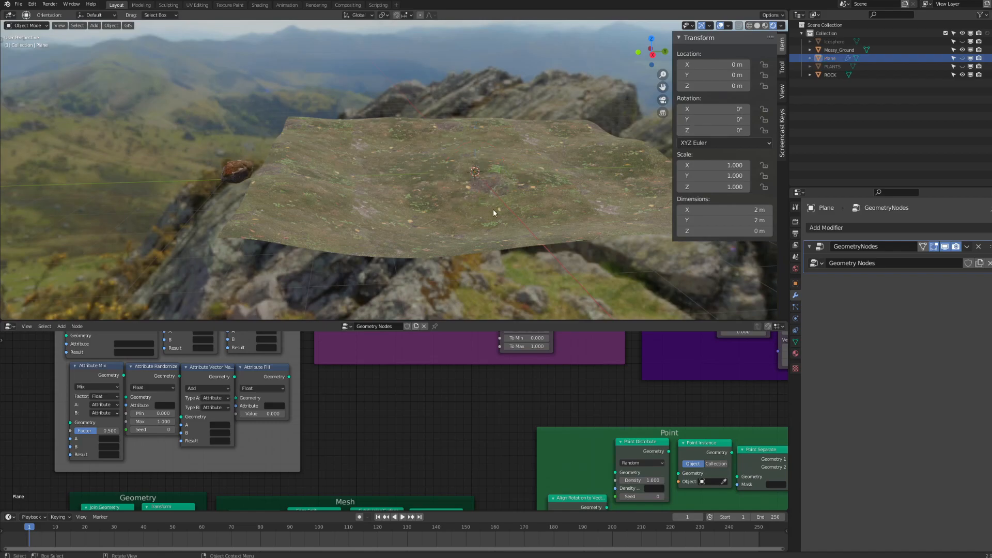
pyautogui.press('n')
pyautogui.moveTo(265, 177)
pyautogui.mouseDown(button='middle')
pyautogui.moveTo(253, 199)
pyautogui.moveTo(285, 173)
pyautogui.moveTo(273, 178)
pyautogui.mouseUp(button='middle')
pyautogui.click(961, 67)
pyautogui.moveTo(567, 140); pyautogui.dragTo(248, 152, button='middle')
pyautogui.moveTo(549, 193); pyautogui.dragTo(460, 184, button='middle')
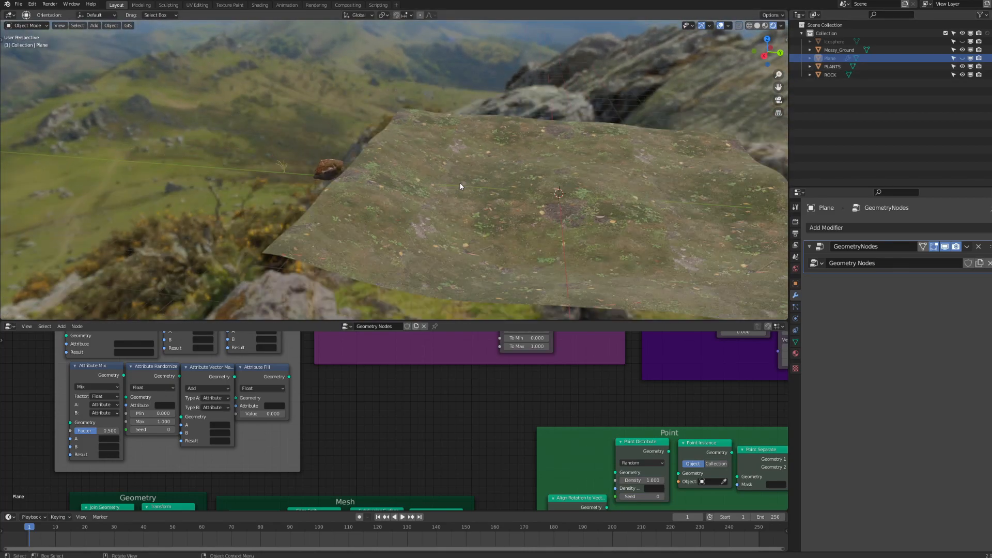
# - Select Mossy_Ground, save the file, and check the ground's mesh density in Edit Mode
pyautogui.click(460, 186)
pyautogui.hotkey('ctrl', 's')
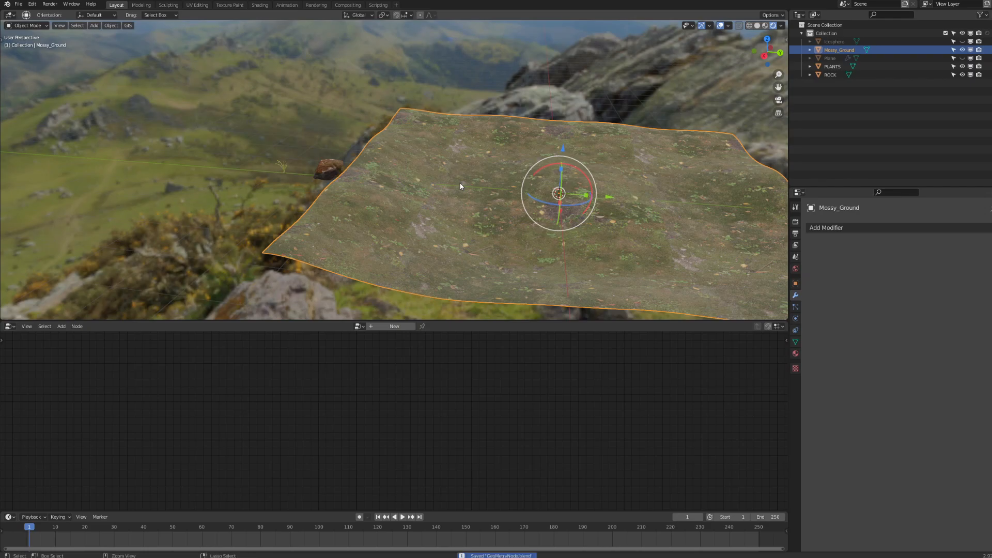
pyautogui.moveTo(460, 186); pyautogui.dragTo(469, 173, button='middle')
pyautogui.press('Tab')
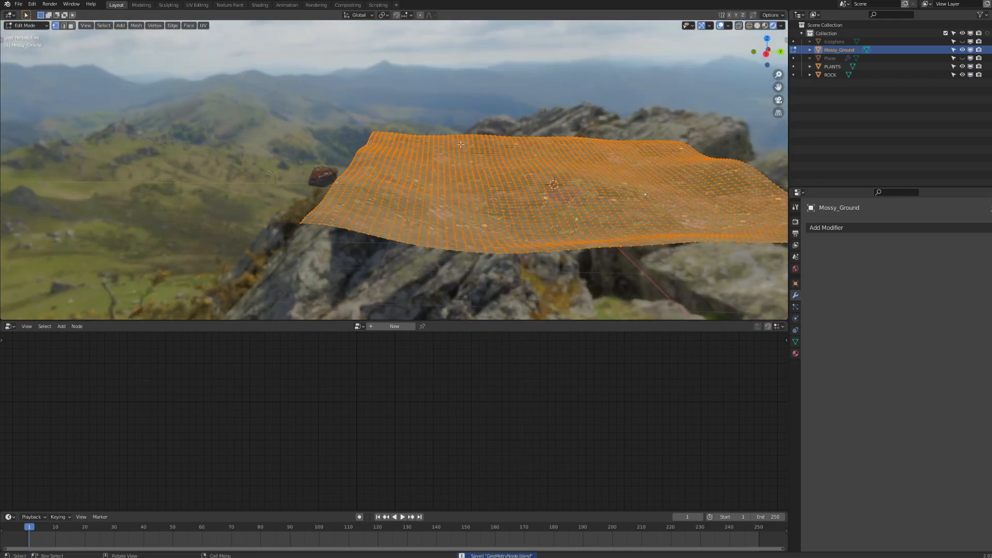
pyautogui.press('Tab')
# - Examine the ROCK and PLANTS objects up close beside the mossy ground
pyautogui.scroll(3, 258, 134)
pyautogui.click(248, 182)
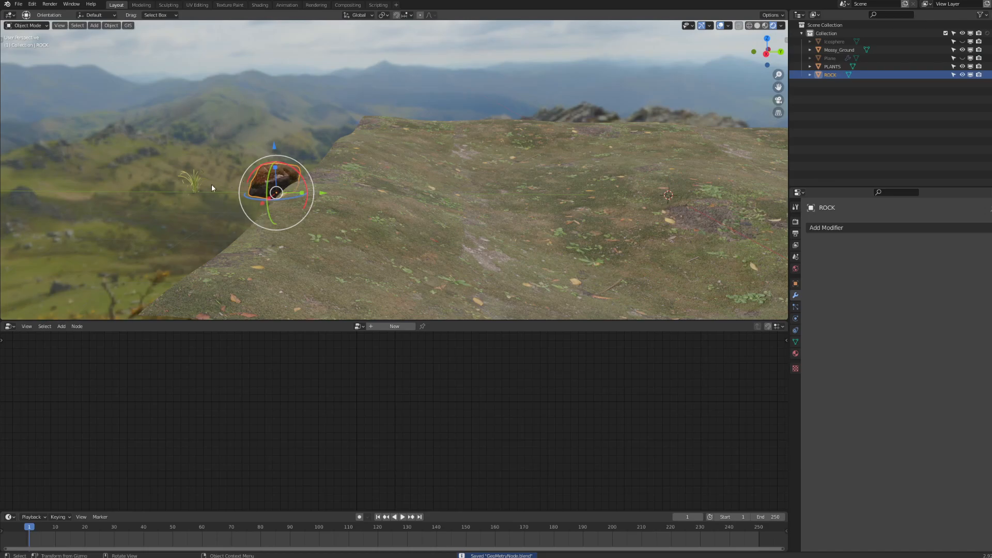
pyautogui.click(192, 181)
pyautogui.press('KP_Decimal')
pyautogui.scroll(-3, 511, 187)
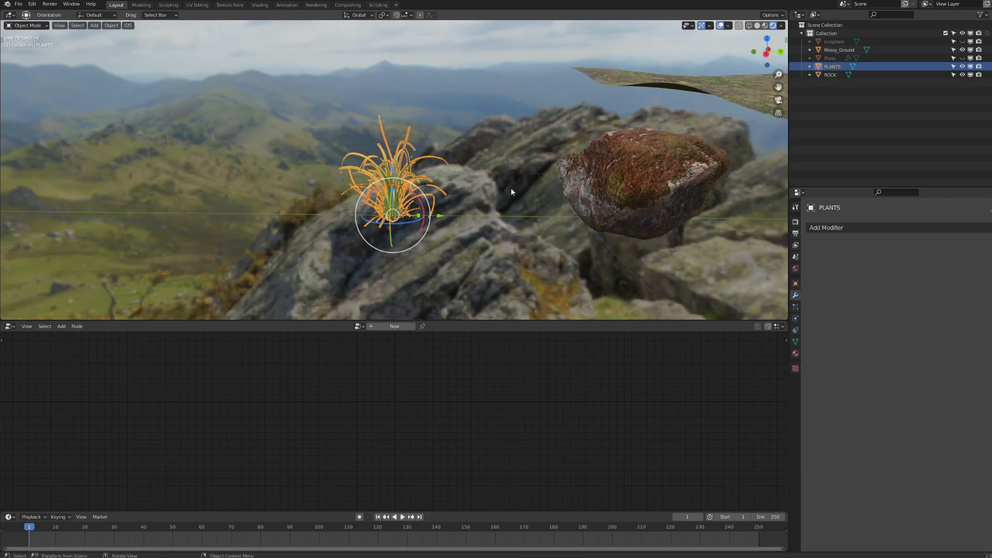
pyautogui.keyDown('shift'); pyautogui.moveTo(511, 188); pyautogui.dragTo(387, 191, button='middle'); pyautogui.keyUp('shift')
pyautogui.click(464, 177)
pyautogui.scroll(-5, 468, 175)
pyautogui.keyDown('shift'); pyautogui.moveTo(634, 188); pyautogui.dragTo(367, 166, button='middle'); pyautogui.keyUp('shift')
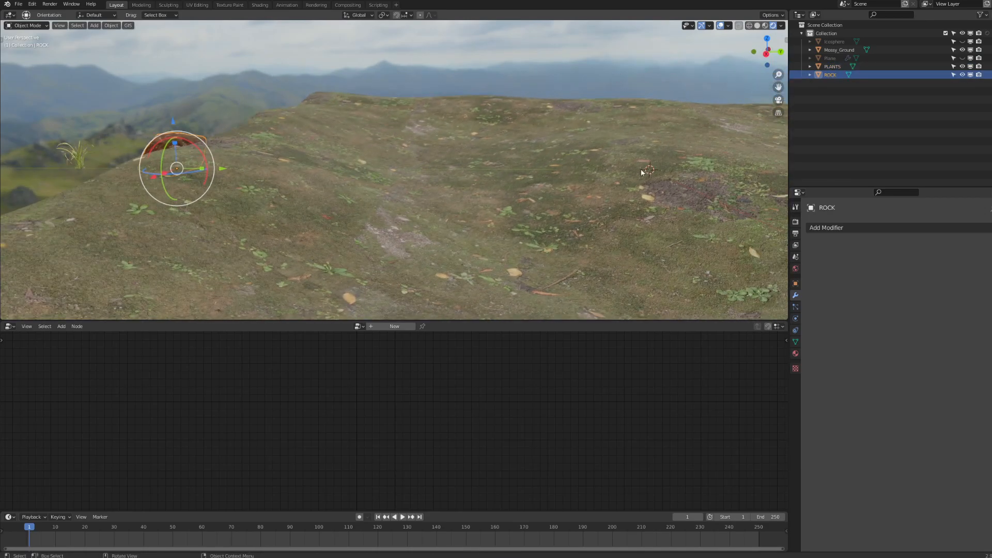
pyautogui.keyDown('shift'); pyautogui.moveTo(684, 197); pyautogui.dragTo(512, 156, button='middle'); pyautogui.keyUp('shift')
# - Add a particle system to Mossy_Ground to review its emitter settings, and remove it again
pyautogui.scroll(-5, 512, 157)
pyautogui.click(489, 153)
pyautogui.click(795, 319)
pyautogui.click(795, 331)
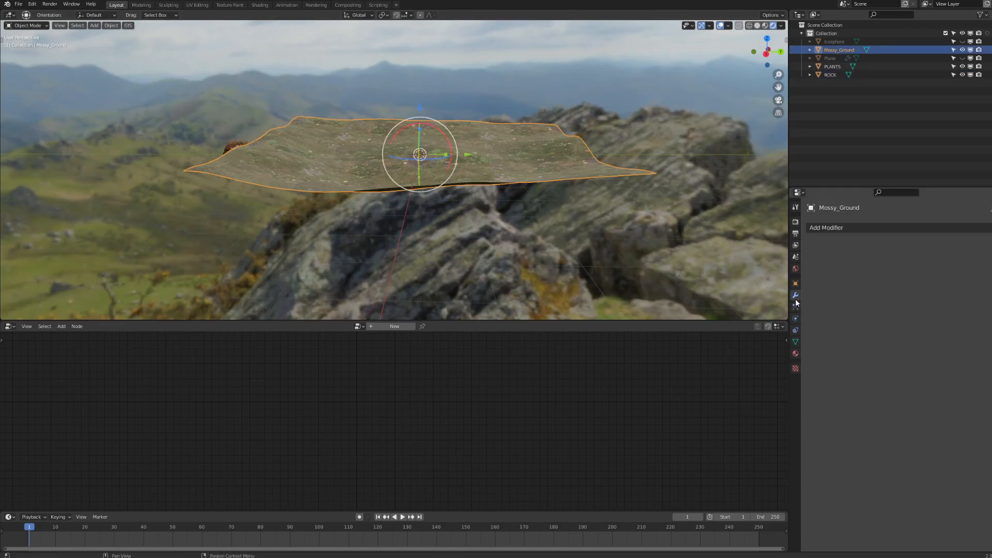
pyautogui.click(795, 306)
pyautogui.click(988, 212)
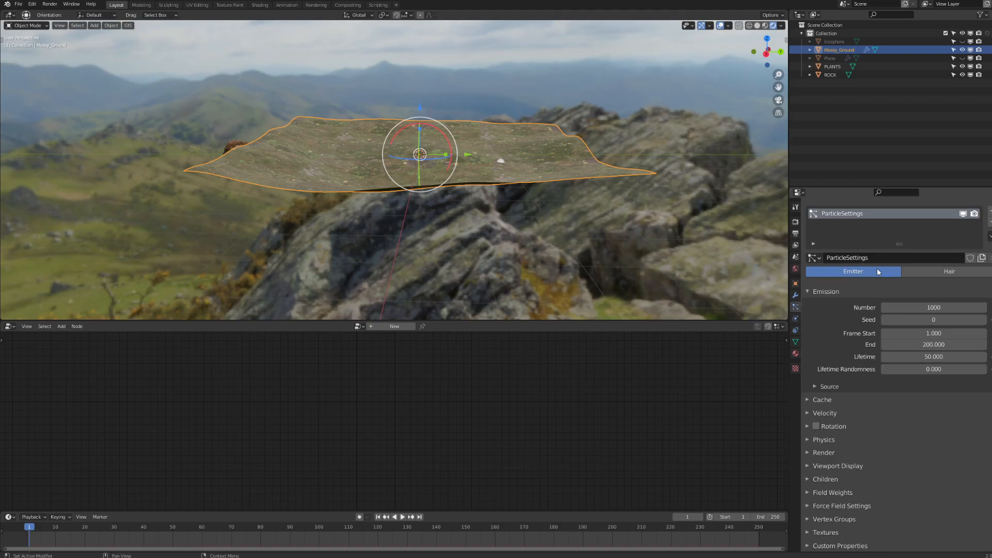
pyautogui.scroll(2, 844, 478)
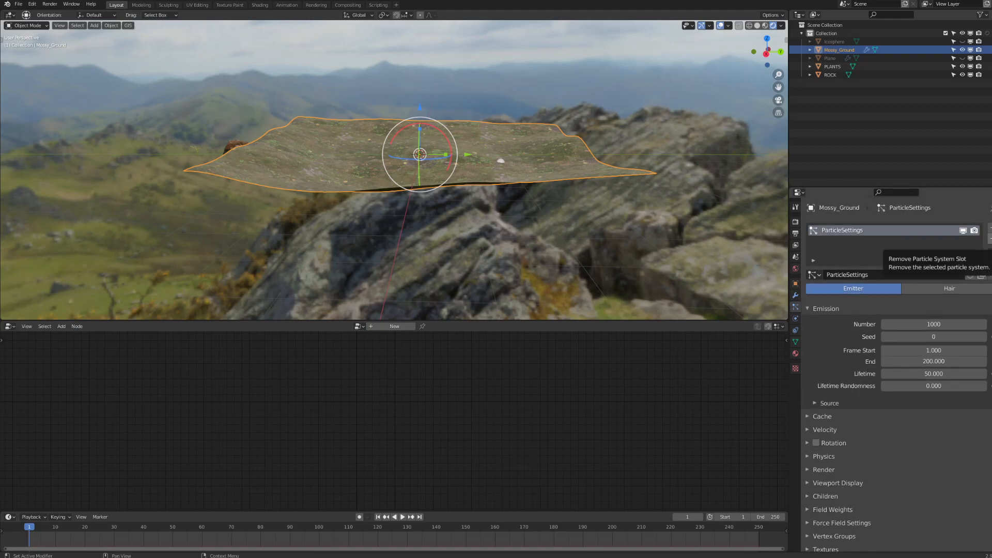
pyautogui.scroll(-2, 860, 398)
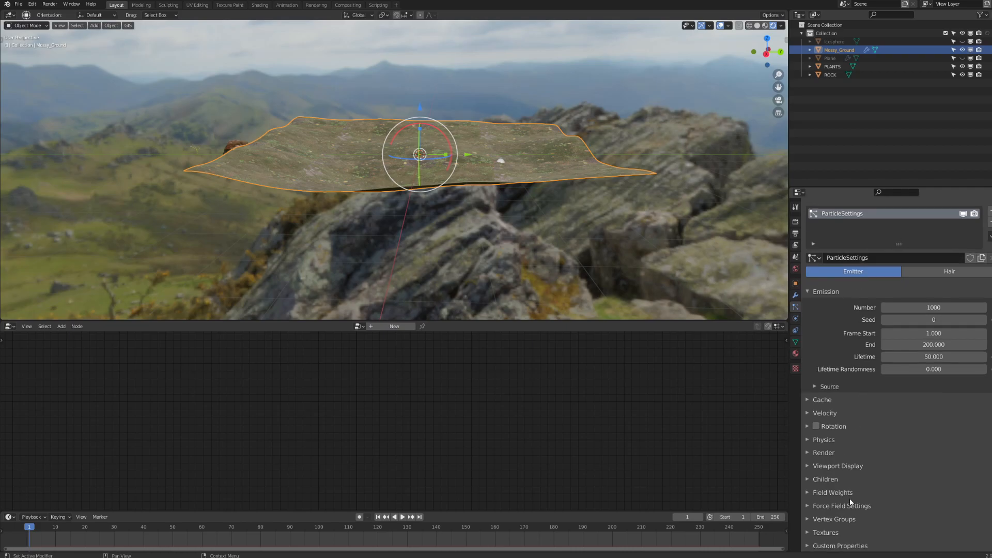
pyautogui.scroll(2, 848, 480)
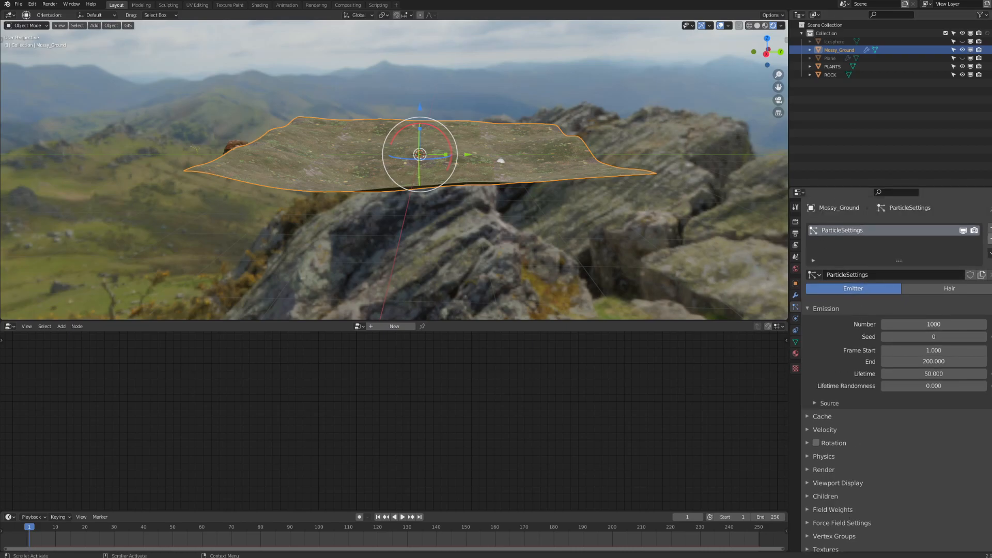
pyautogui.click(990, 238)
pyautogui.scroll(5, 466, 222)
pyautogui.scroll(-5, 465, 225)
# - Create a new Geometry Nodes tree on Mossy_Ground and give the node editor more height
pyautogui.moveTo(437, 207); pyautogui.dragTo(408, 250, button='middle')
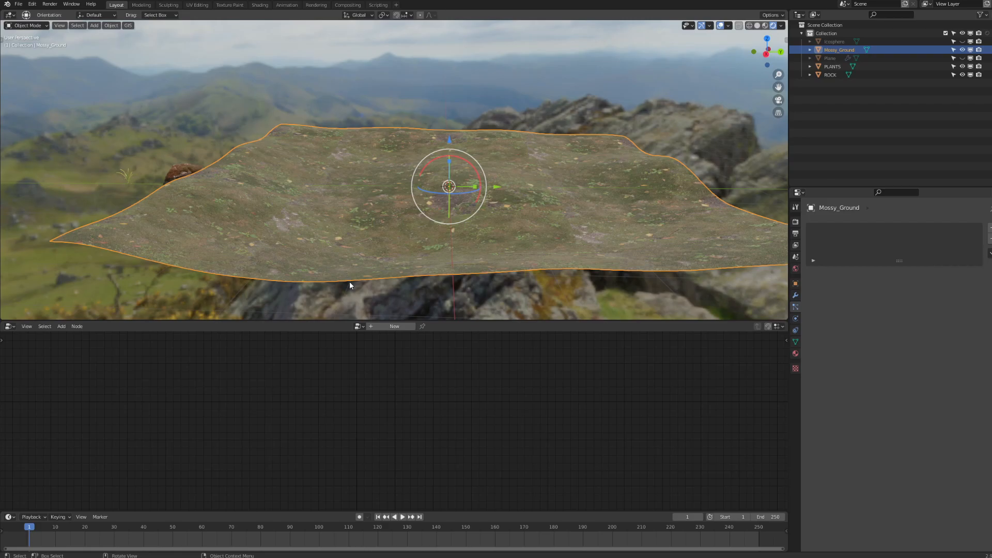
pyautogui.click(378, 325)
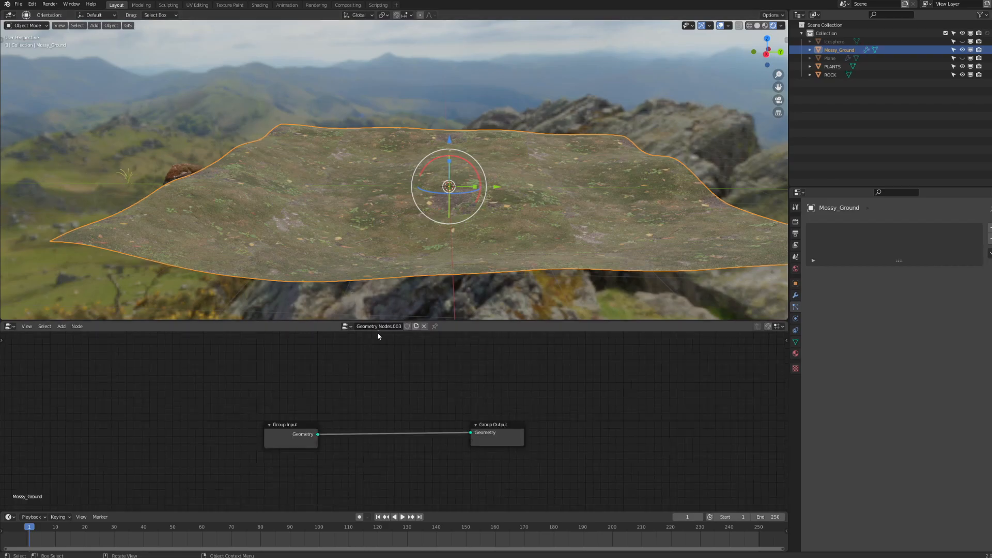
pyautogui.moveTo(468, 320); pyautogui.dragTo(468, 247)
pyautogui.moveTo(368, 358); pyautogui.dragTo(333, 307, button='middle')
pyautogui.scroll(4, 292, 319)
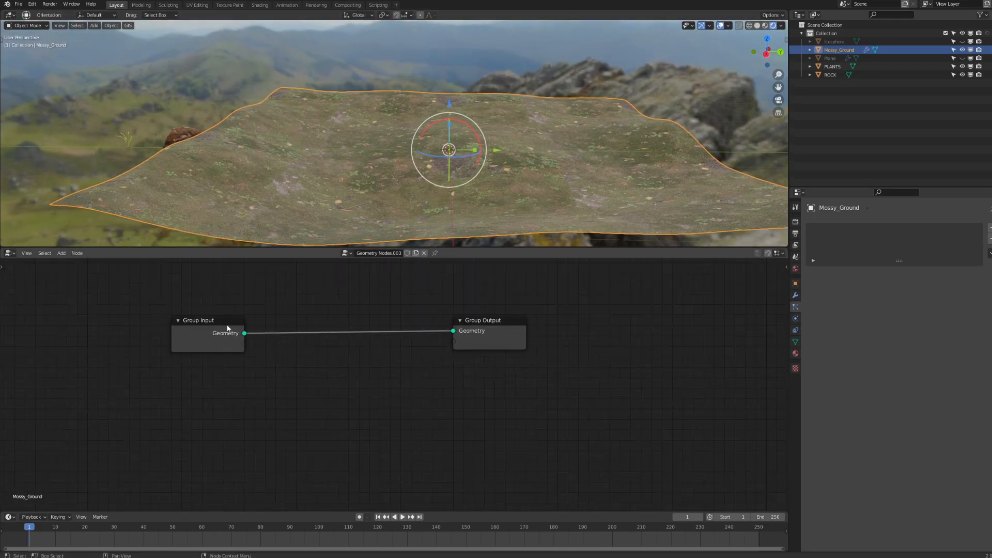
# - Move the Group Input and Group Output nodes farther apart, keeping Mossy_Ground selected
pyautogui.moveTo(227, 328); pyautogui.dragTo(167, 310)
pyautogui.moveTo(491, 319); pyautogui.dragTo(679, 300)
pyautogui.moveTo(357, 315); pyautogui.dragTo(446, 325, button='middle')
pyautogui.scroll(2, 349, 350)
pyautogui.moveTo(350, 350); pyautogui.dragTo(277, 392, button='middle')
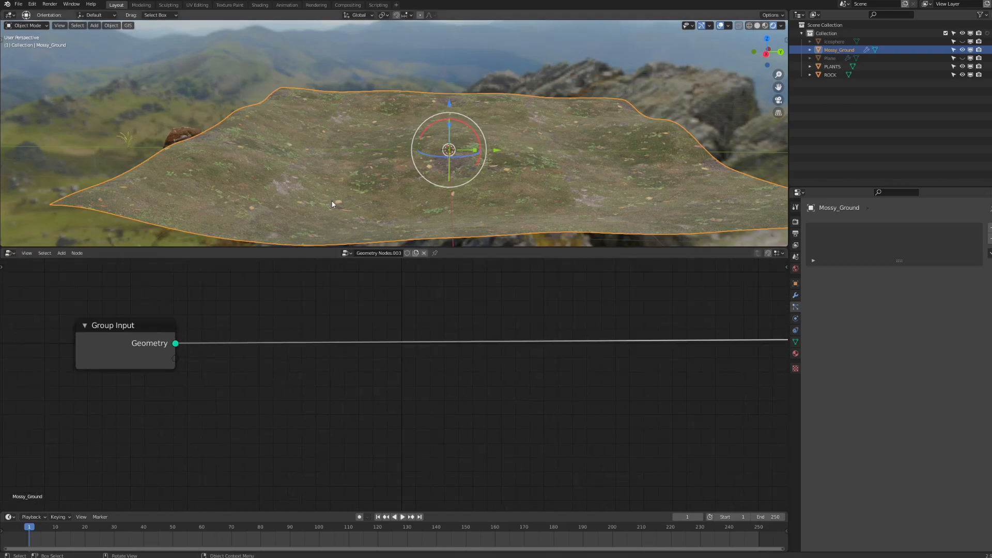
pyautogui.moveTo(330, 200); pyautogui.dragTo(345, 199, button='middle')
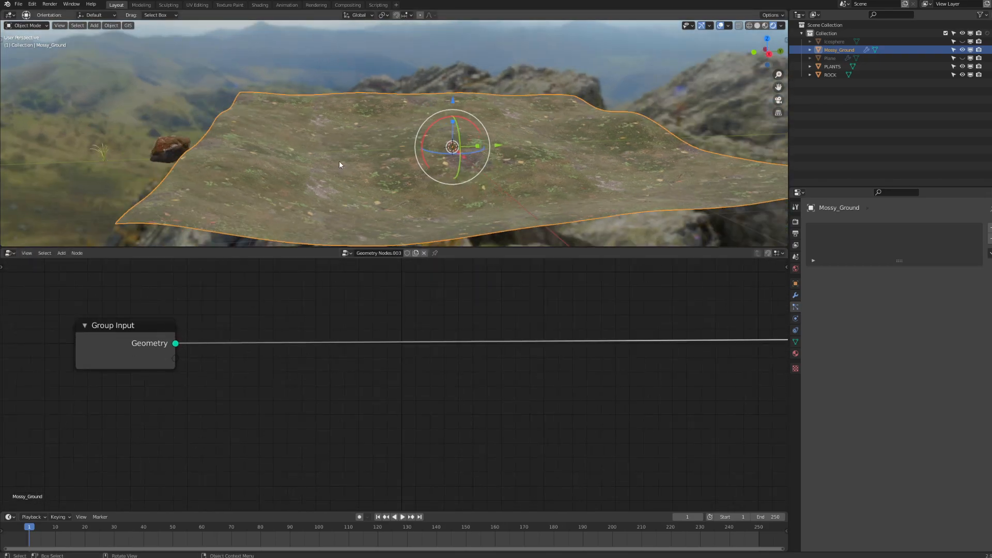
pyautogui.click(172, 147)
pyautogui.click(374, 144)
# - Add a Point Distribute node and place it below the link between Group Input and Group Output
pyautogui.hotkey('shift', 'a')
pyautogui.moveTo(296, 382)
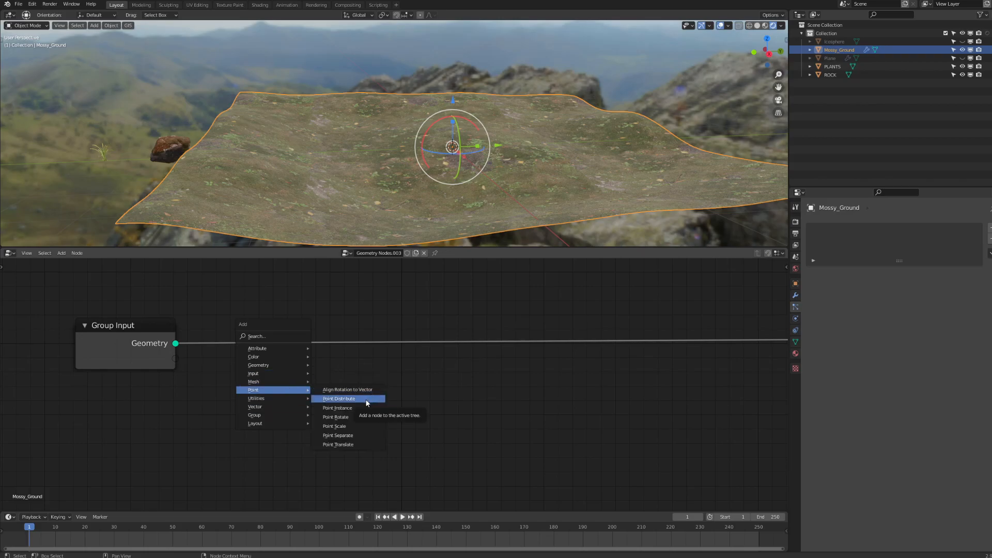
pyautogui.click(351, 399)
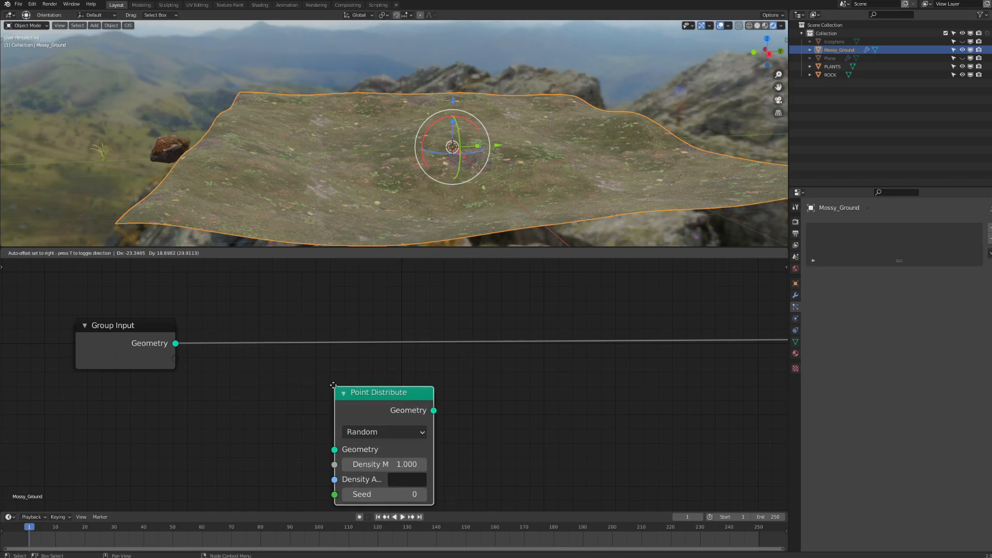
pyautogui.moveTo(437, 407); pyautogui.dragTo(396, 380, button='middle')
pyautogui.scroll(-2, 385, 377)
pyautogui.moveTo(309, 354); pyautogui.dragTo(313, 370)
pyautogui.keyDown('shift'); pyautogui.moveTo(399, 391); pyautogui.dragTo(366, 366, button='middle'); pyautogui.keyUp('shift')
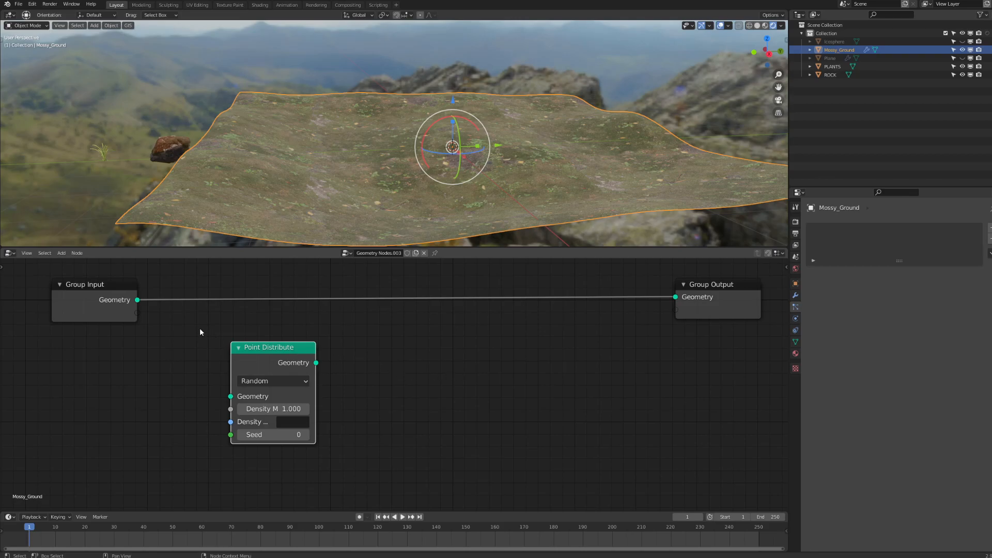
# - Add a Point Instance node between the Point Distribute and Group Output nodes, leaving it unconnected
pyautogui.hotkey('shift', 'a')
pyautogui.moveTo(495, 365)
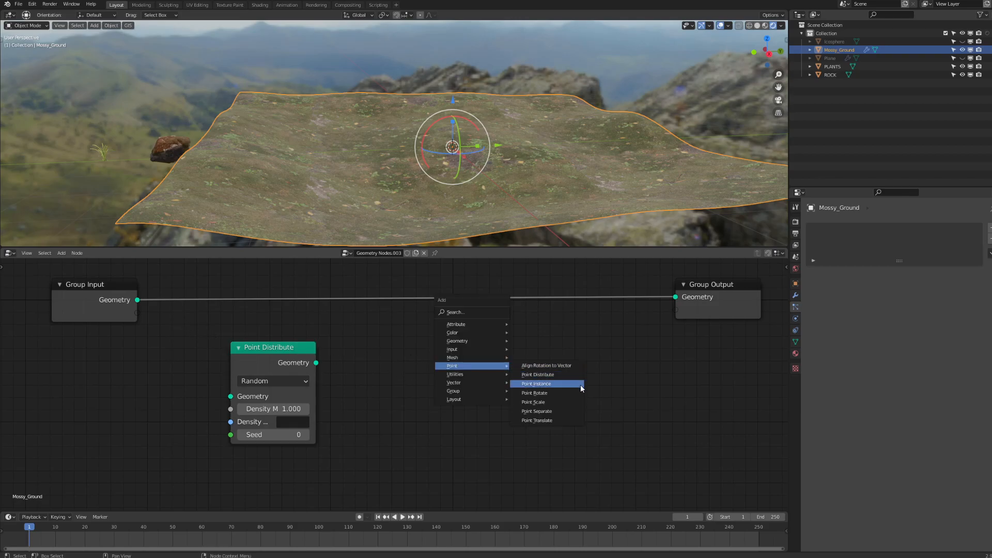
pyautogui.click(534, 384)
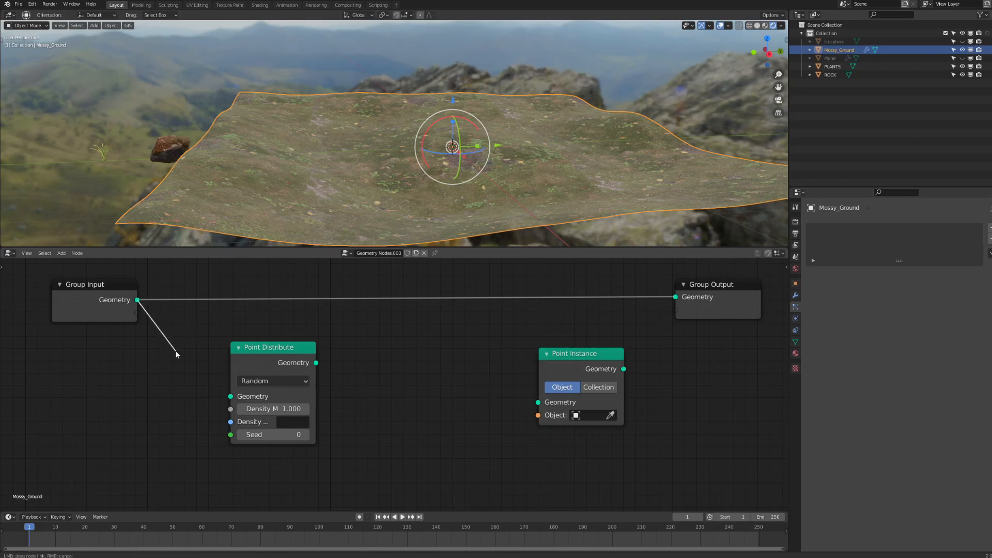
# - Route the Group Input geometry through Point Distribute to Group Output and inspect the scattered points
pyautogui.moveTo(184, 364); pyautogui.dragTo(229, 396)
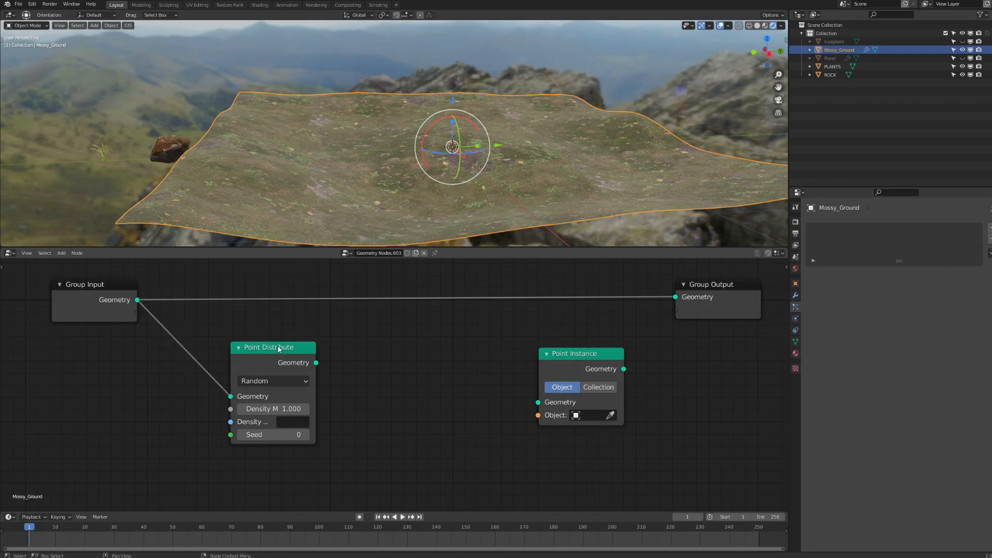
pyautogui.moveTo(281, 347); pyautogui.dragTo(675, 297)
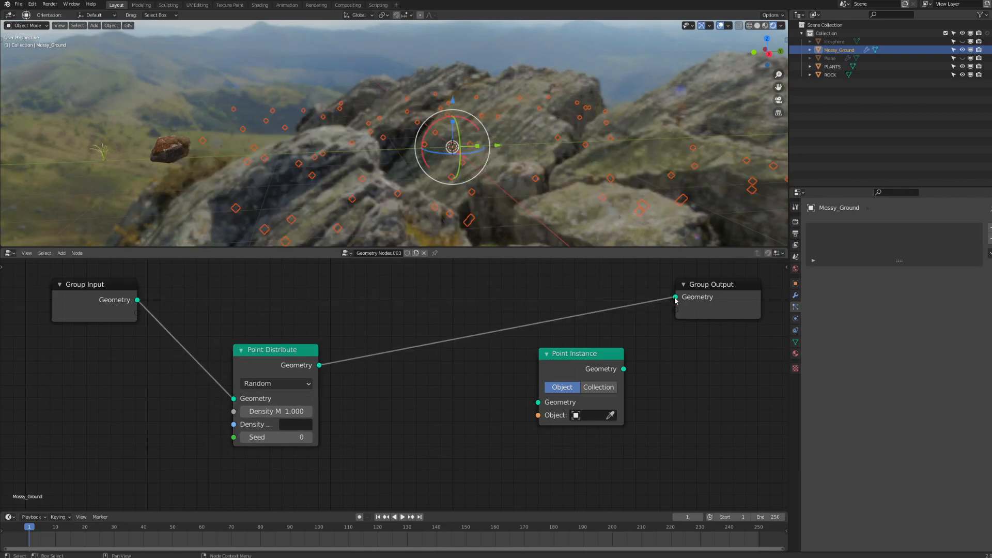
pyautogui.moveTo(545, 179)
pyautogui.mouseDown(button='middle')
pyautogui.moveTo(430, 178)
pyautogui.moveTo(545, 166)
pyautogui.mouseUp(button='middle')
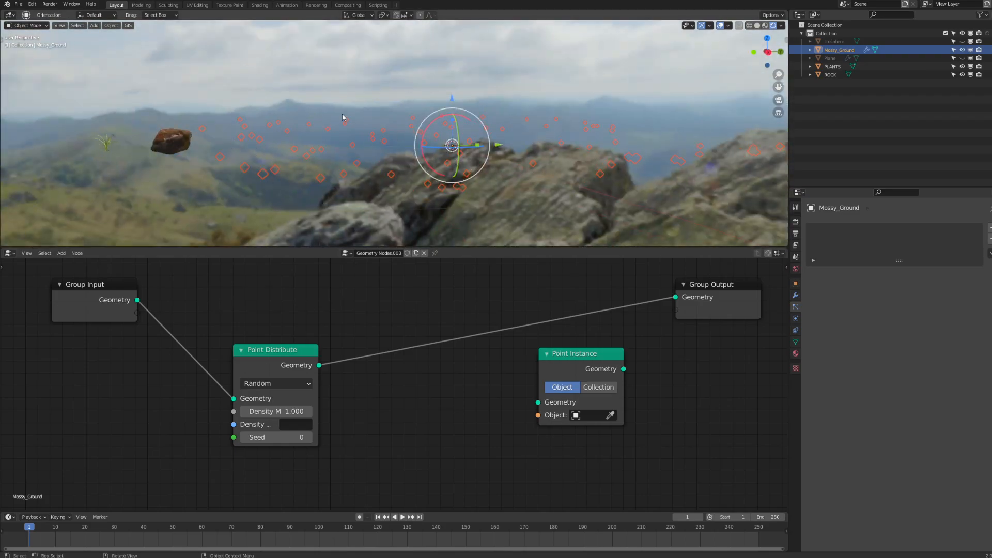
pyautogui.scroll(3, 318, 114)
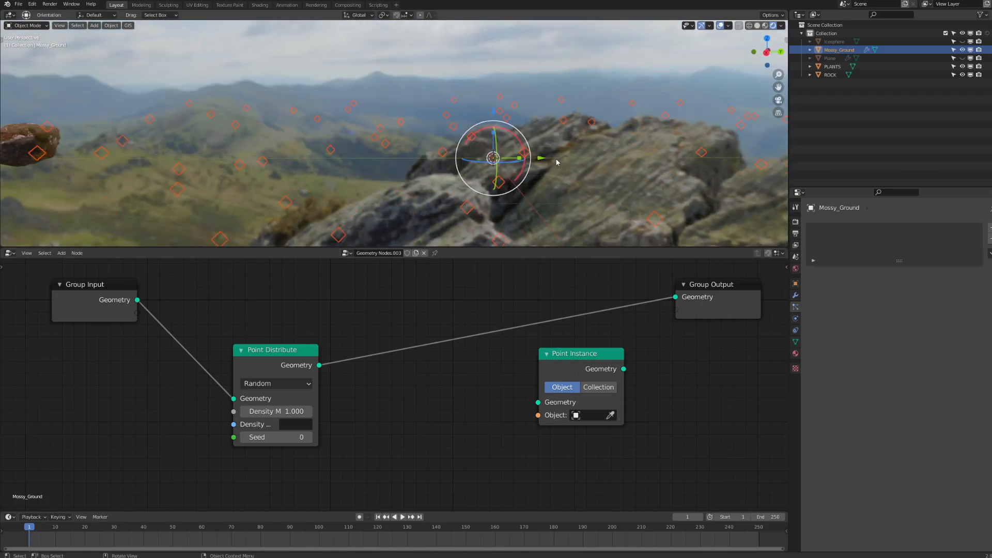
pyautogui.scroll(-3, 491, 137)
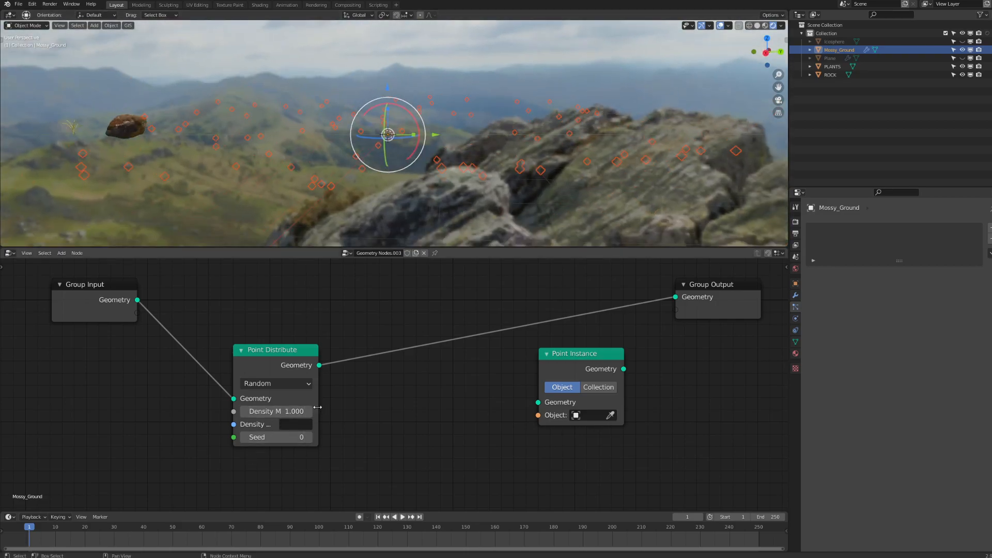
# - Widen the Point Distribute node and raise its Density Max to 12.500
pyautogui.moveTo(317, 407); pyautogui.dragTo(361, 407)
pyautogui.moveTo(288, 411); pyautogui.dragTo(346, 411)
pyautogui.moveTo(340, 138); pyautogui.dragTo(338, 223, button='middle')
pyautogui.moveTo(309, 411); pyautogui.dragTo(287, 411)
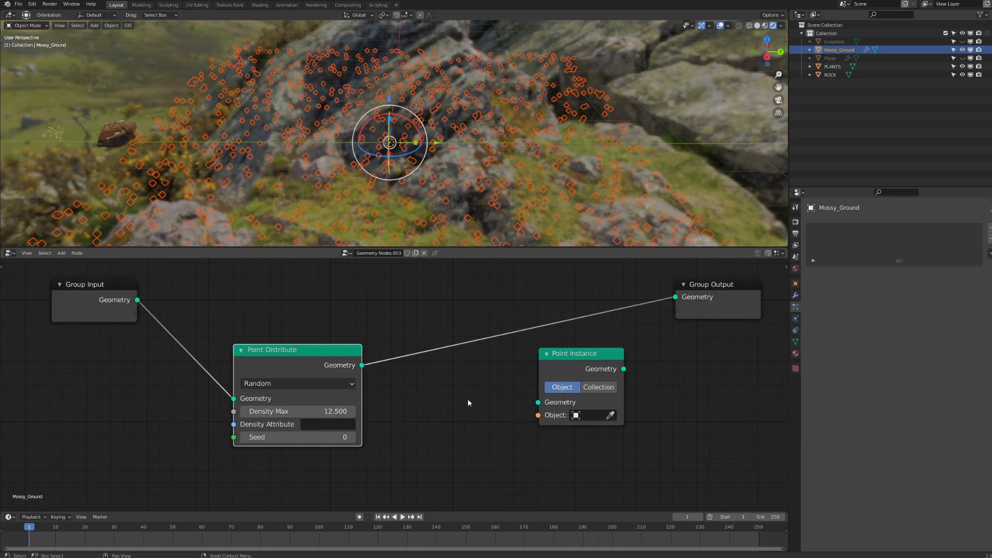
# - Connect Point Distribute's geometry through the Point Instance node to Group Output and move Point Instance up slightly
pyautogui.moveTo(361, 365); pyautogui.dragTo(540, 406)
pyautogui.moveTo(623, 369); pyautogui.dragTo(675, 297)
pyautogui.moveTo(582, 351); pyautogui.dragTo(582, 332)
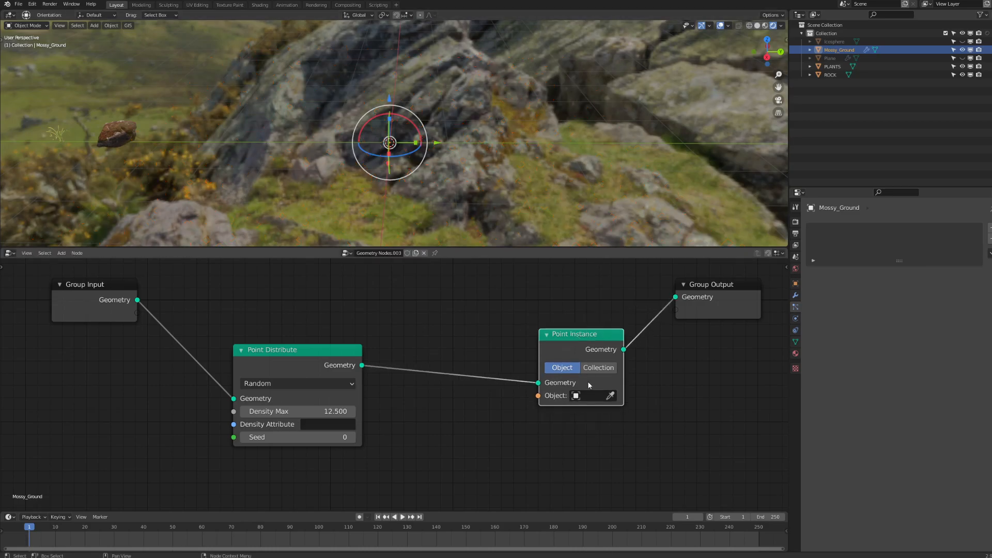
# - Go through the scene objects, reselect Mossy_Ground, and set the Point Instance object to ROCK
pyautogui.click(132, 140)
pyautogui.click(476, 184)
pyautogui.click(829, 58)
pyautogui.click(831, 66)
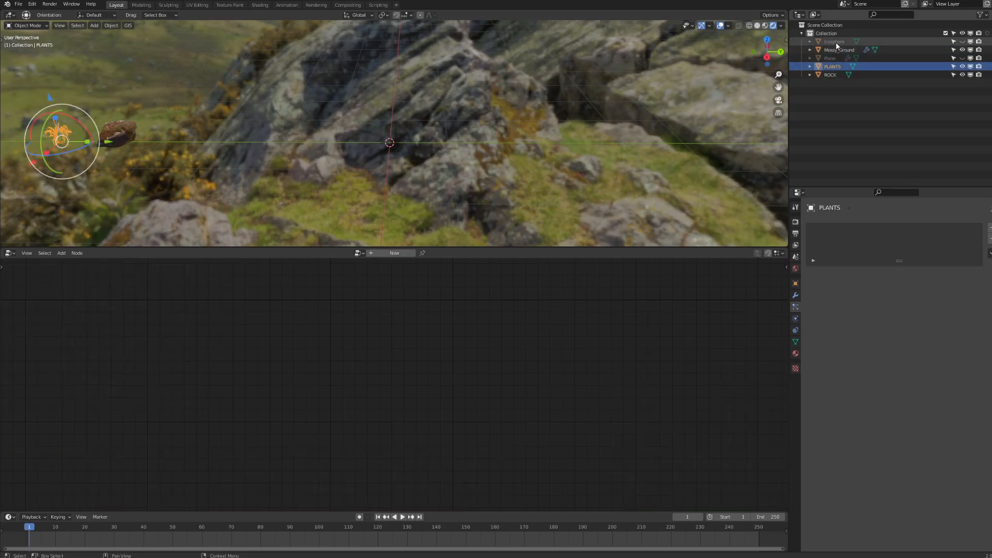
pyautogui.click(832, 58)
pyautogui.click(838, 50)
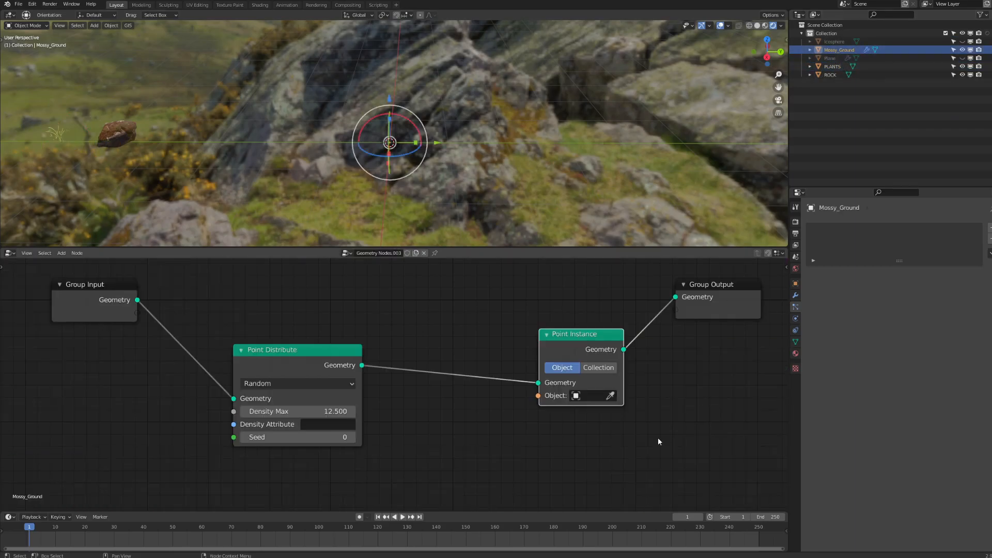
pyautogui.click(589, 396)
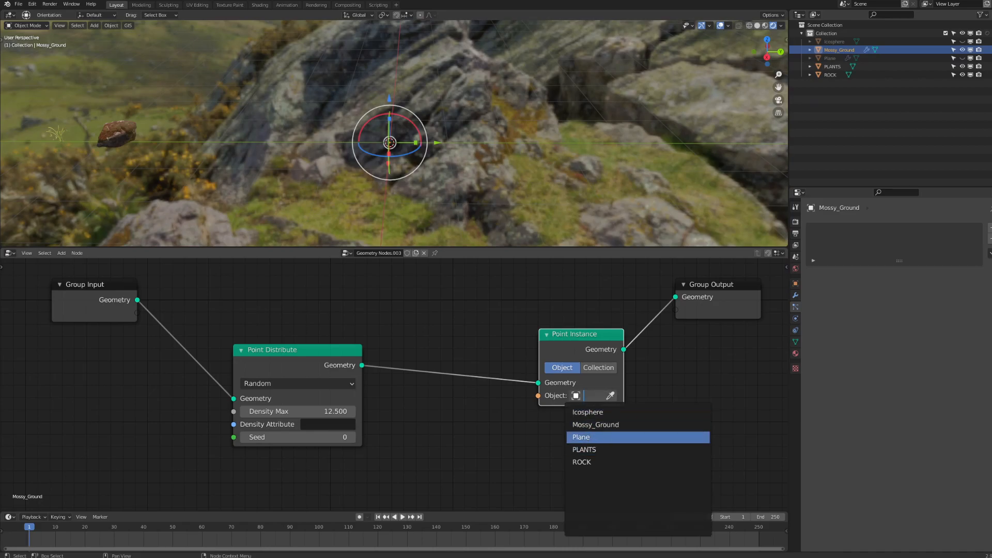
pyautogui.click(601, 461)
# - Lower Point Distribute's Density Max to 0.260 and move the Point Instance and Point Distribute nodes closer together
pyautogui.moveTo(377, 222); pyautogui.dragTo(368, 204, button='middle')
pyautogui.moveTo(317, 412); pyautogui.dragTo(255, 412)
pyautogui.moveTo(511, 203)
pyautogui.mouseDown(button='middle')
pyautogui.moveTo(437, 189)
pyautogui.moveTo(519, 200)
pyautogui.moveTo(506, 195)
pyautogui.mouseUp(button='middle')
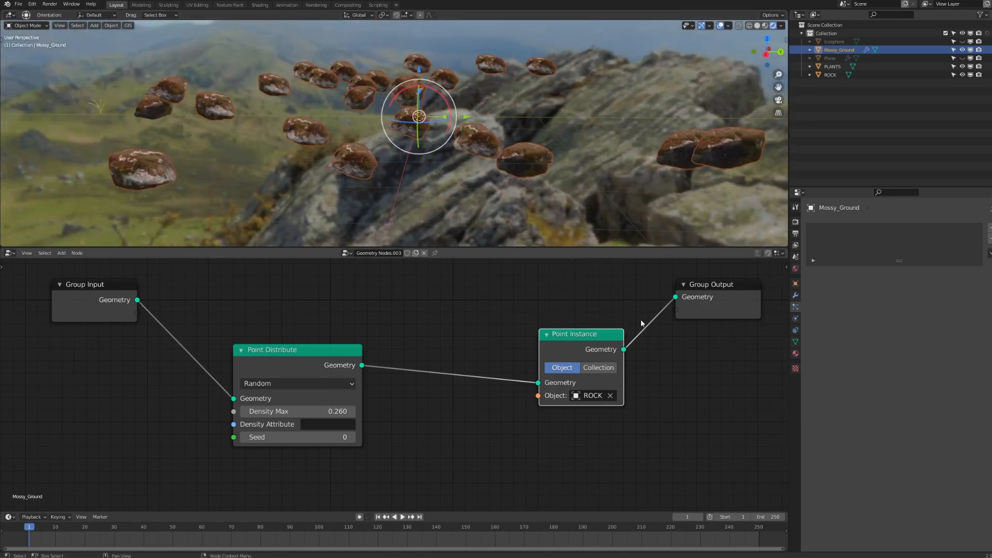
pyautogui.moveTo(582, 334); pyautogui.dragTo(495, 344)
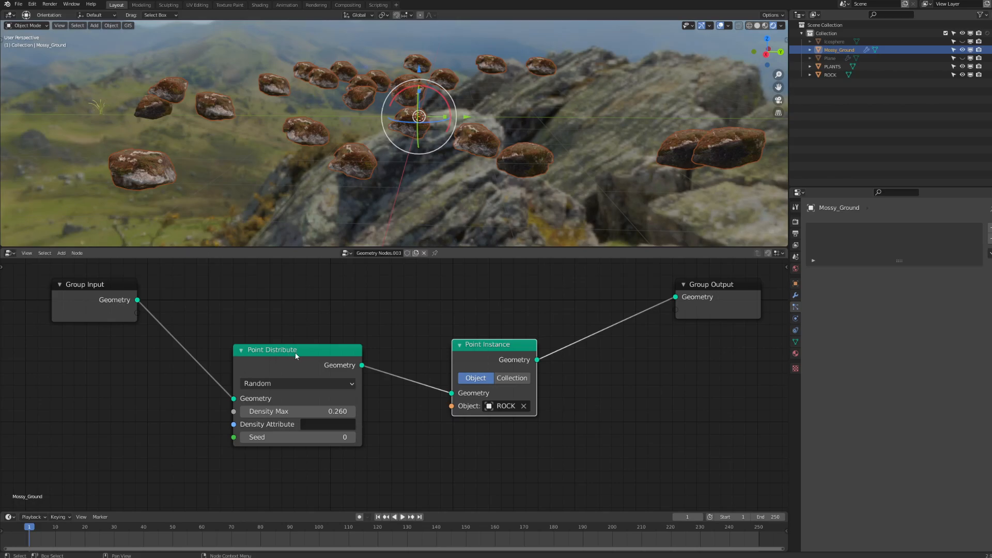
pyautogui.moveTo(289, 350); pyautogui.dragTo(291, 363)
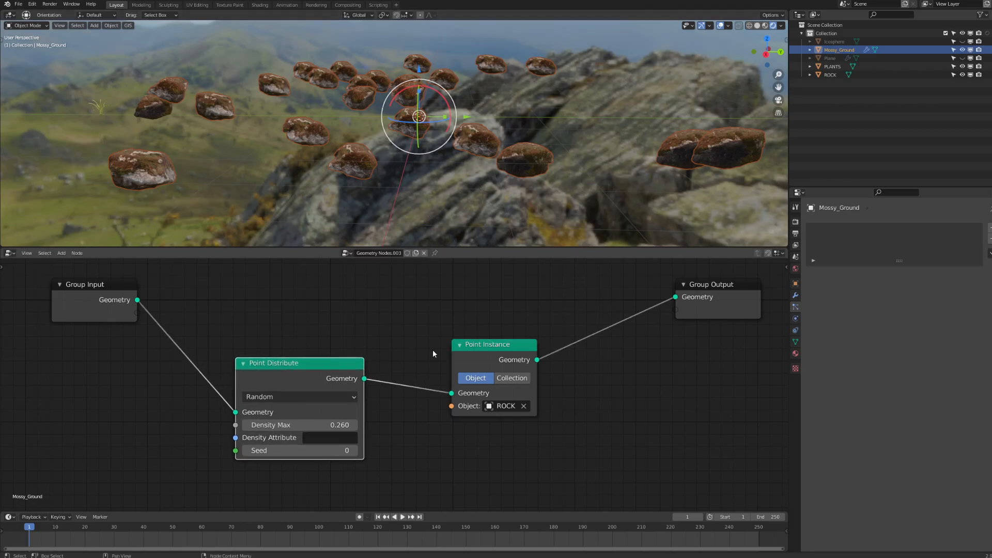
# - Move the Point Instance node slightly lower and closer to the Point Distribute node
pyautogui.moveTo(180, 295); pyautogui.dragTo(184, 332, button='middle')
pyautogui.click(107, 326)
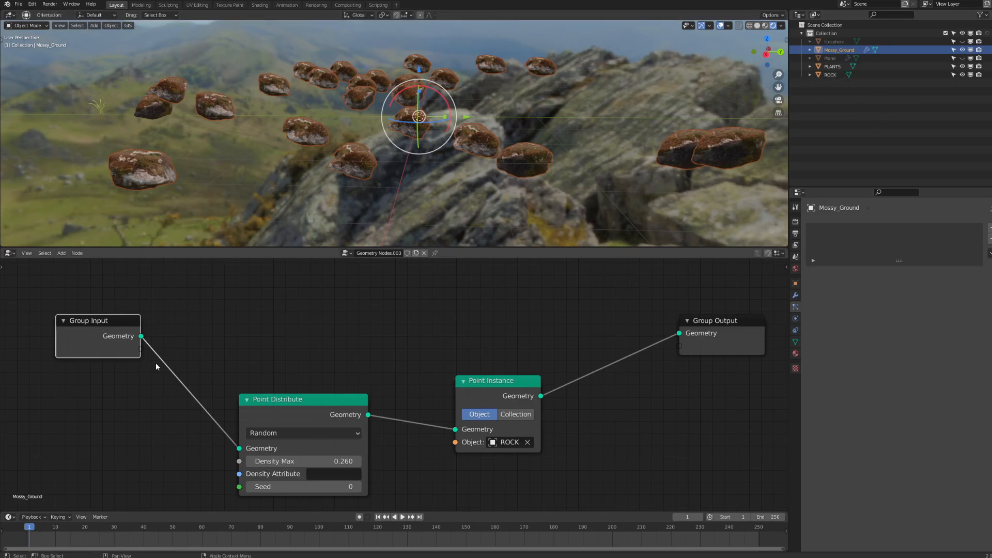
pyautogui.click(321, 408)
pyautogui.moveTo(491, 381); pyautogui.dragTo(476, 403)
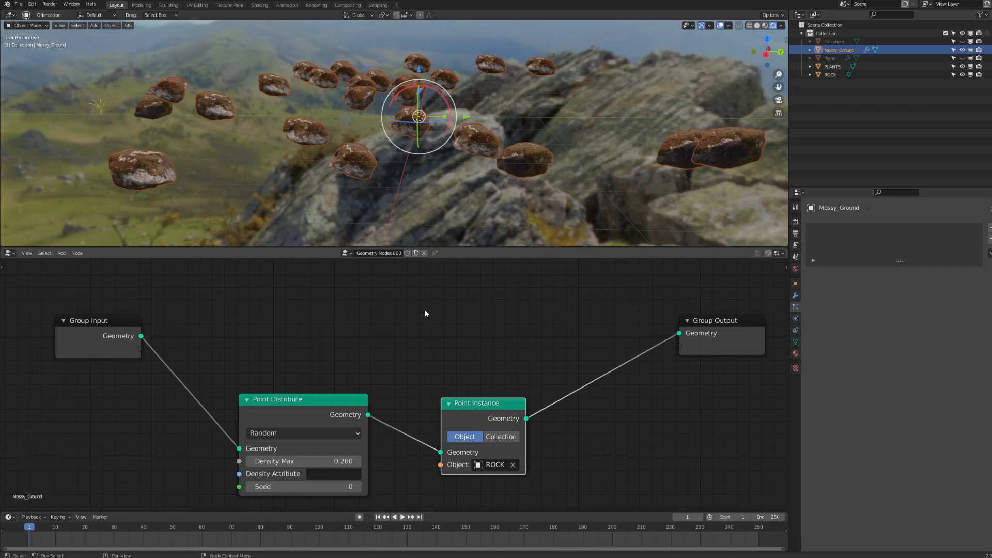
# - Add a Join Geometry node above Point Instance and connect Group Input's geometry to its first input
pyautogui.hotkey('shift', 'a')
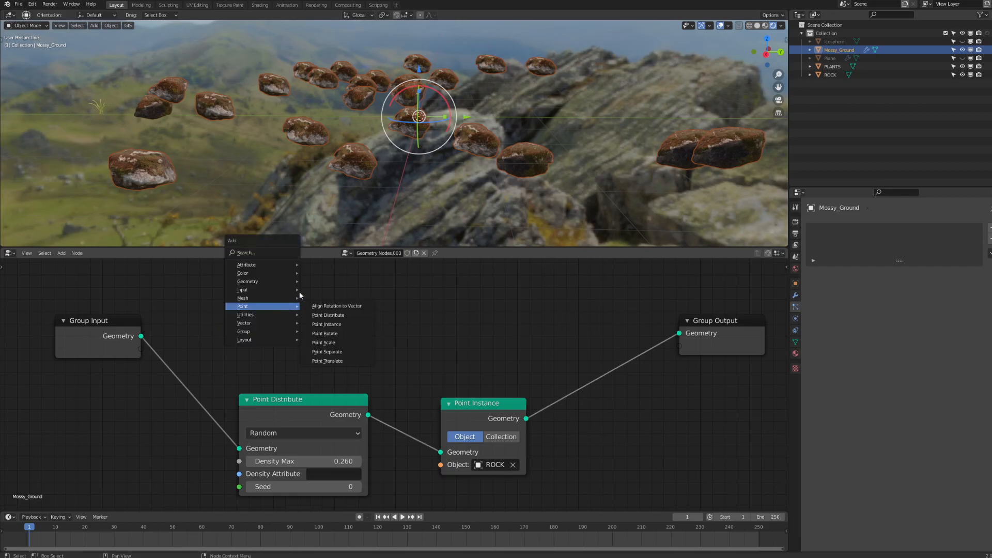
pyautogui.moveTo(256, 288)
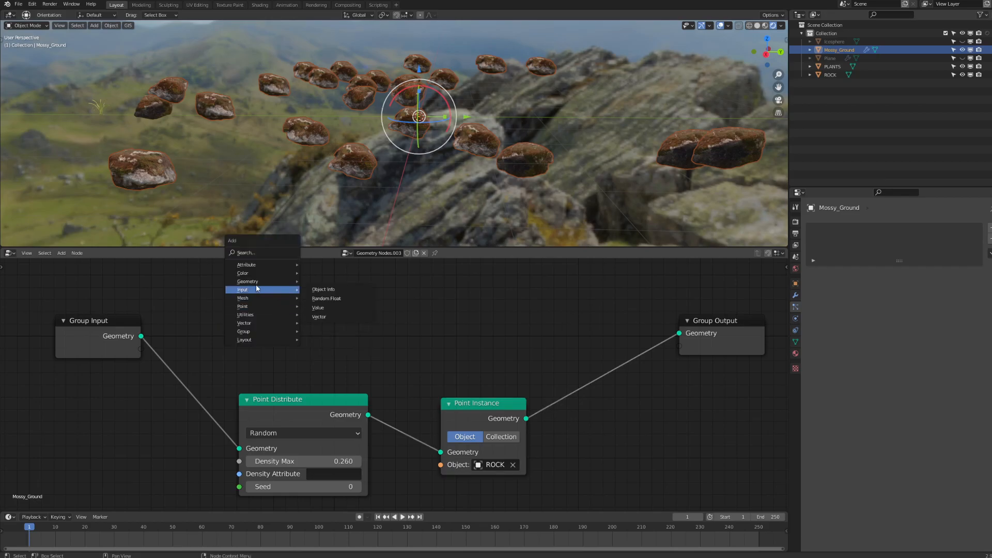
pyautogui.click(349, 281)
pyautogui.click(278, 294)
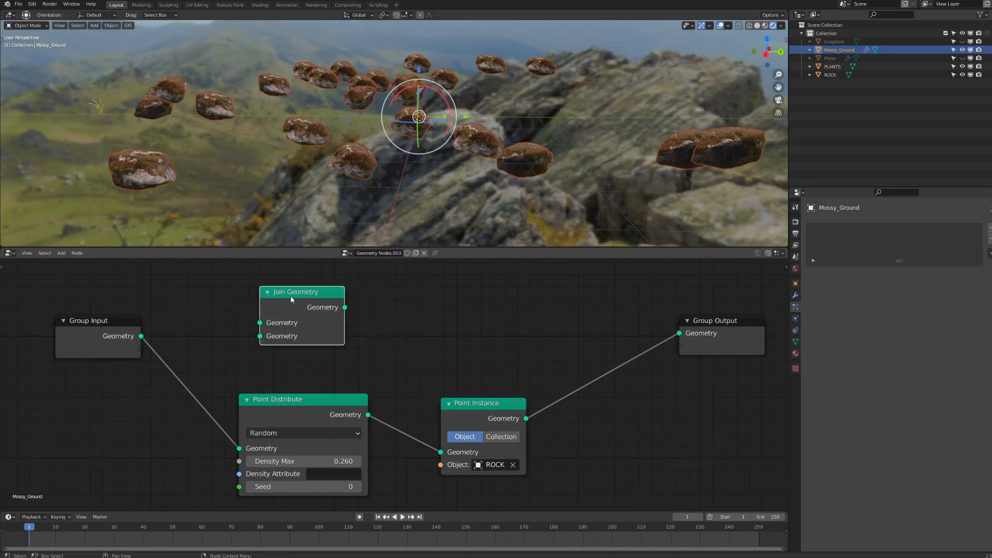
pyautogui.moveTo(279, 295); pyautogui.dragTo(470, 304)
pyautogui.moveTo(144, 340); pyautogui.dragTo(450, 332)
# - Connect Point Instance to Join Geometry's second input and Join Geometry to Group Output, spacing the nodes out
pyautogui.moveTo(628, 308); pyautogui.dragTo(359, 316, button='middle')
pyautogui.moveTo(297, 318); pyautogui.dragTo(396, 293)
pyautogui.moveTo(512, 340); pyautogui.dragTo(601, 344)
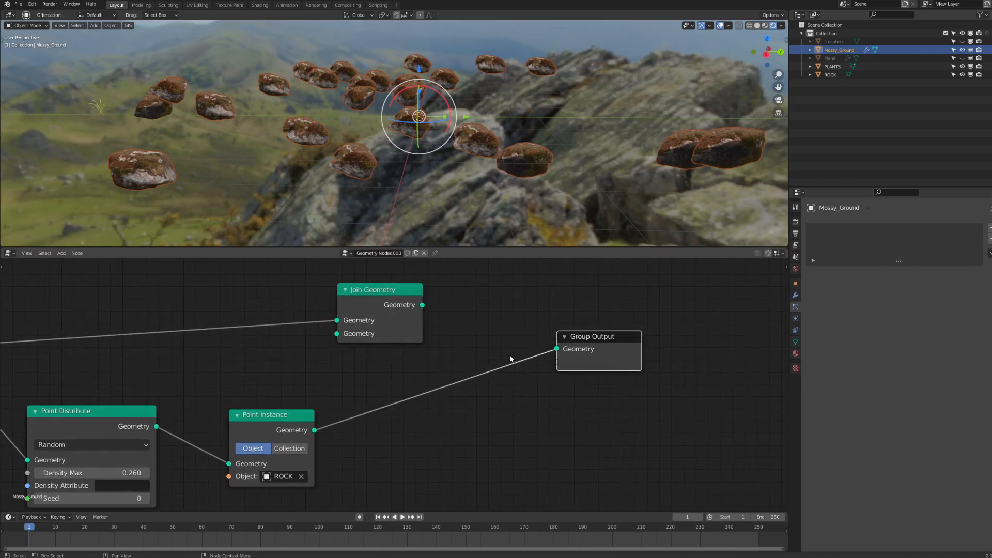
pyautogui.moveTo(315, 430); pyautogui.dragTo(337, 333)
pyautogui.moveTo(423, 305); pyautogui.dragTo(556, 348)
pyautogui.moveTo(620, 336); pyautogui.dragTo(610, 315)
pyautogui.moveTo(387, 284); pyautogui.dragTo(376, 309)
# - Inspect the rocks scattered on the mossy ground in an enlarged 3D view
pyautogui.moveTo(162, 289); pyautogui.dragTo(305, 306, button='middle')
pyautogui.moveTo(527, 132); pyautogui.dragTo(564, 150, button='middle')
pyautogui.scroll(4, 563, 150)
pyautogui.hotkey('ctrl', 'space')
pyautogui.moveTo(464, 149); pyautogui.dragTo(497, 187, button='middle')
pyautogui.hotkey('ctrl', 'space')
pyautogui.scroll(-1, 497, 189)
pyautogui.keyDown('shift'); pyautogui.moveTo(379, 206); pyautogui.dragTo(454, 211, button='middle'); pyautogui.keyUp('shift')
# - Nudge the Point Distribute and Point Instance nodes into a tidier layout
pyautogui.moveTo(268, 350); pyautogui.dragTo(313, 295, button='middle')
pyautogui.moveTo(298, 376); pyautogui.dragTo(295, 371)
pyautogui.moveTo(439, 383); pyautogui.dragTo(441, 320, button='middle')
pyautogui.scroll(-3, 338, 364)
pyautogui.moveTo(253, 366); pyautogui.dragTo(255, 374, button='middle')
pyautogui.moveTo(322, 320)
pyautogui.mouseDown()
pyautogui.moveTo(328, 304)
pyautogui.moveTo(325, 312)
pyautogui.mouseUp()
pyautogui.moveTo(467, 324)
pyautogui.mouseDown()
pyautogui.moveTo(448, 315)
pyautogui.moveTo(458, 316)
pyautogui.mouseUp()
pyautogui.moveTo(444, 319); pyautogui.dragTo(432, 344, button='middle')
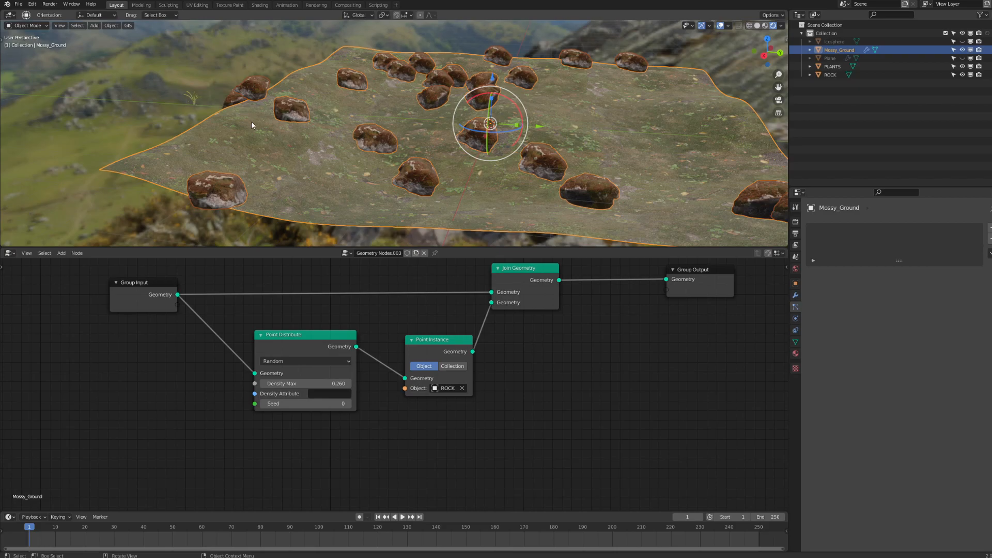
# - Duplicate the Point Distribute node, place the copy below the original, and shift Group Input slightly
pyautogui.click(192, 98)
pyautogui.click(342, 167)
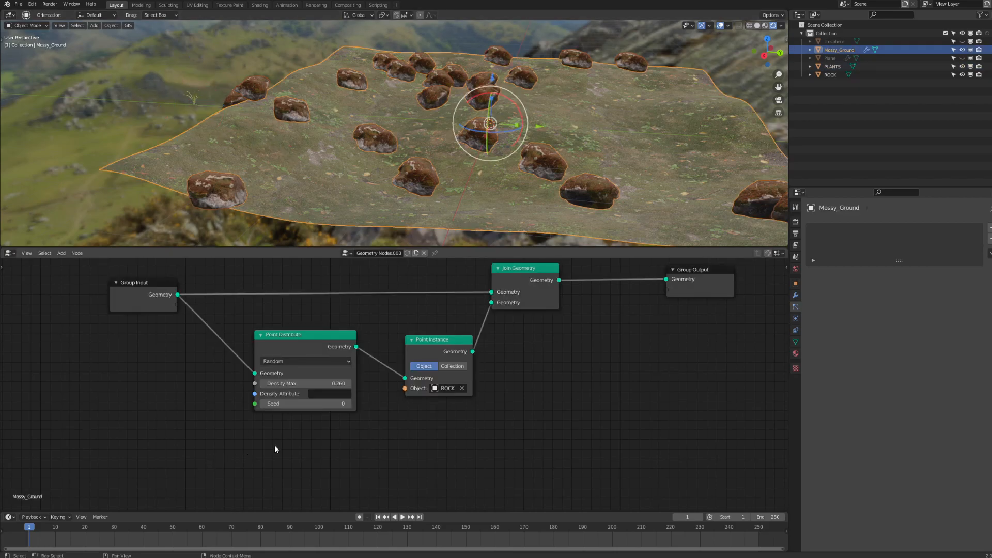
pyautogui.click(307, 335)
pyautogui.hotkey('shift', 'd')
pyautogui.moveTo(305, 436); pyautogui.dragTo(302, 406, button='middle')
pyautogui.moveTo(140, 267); pyautogui.dragTo(137, 276)
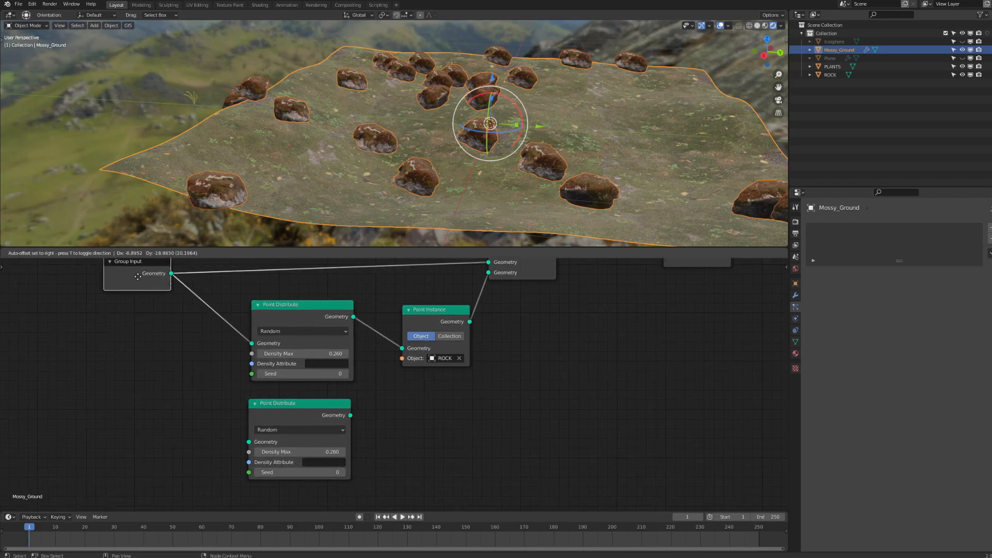
# - Duplicate the Point Instance node below the original and connect the copied Point Distribute's geometry to it
pyautogui.click(434, 315)
pyautogui.hotkey('shift', 'd')
pyautogui.click(373, 415)
pyautogui.moveTo(351, 415); pyautogui.dragTo(403, 438)
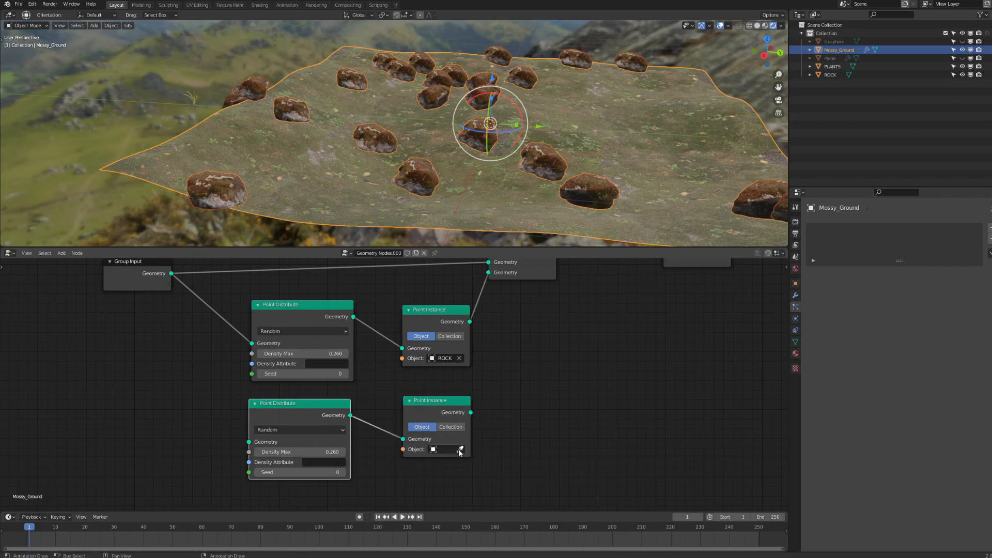
# - Feed Group Input's geometry into the second Point Distribute and set the second Point Instance's object to PLANTS
pyautogui.moveTo(171, 274); pyautogui.dragTo(249, 442)
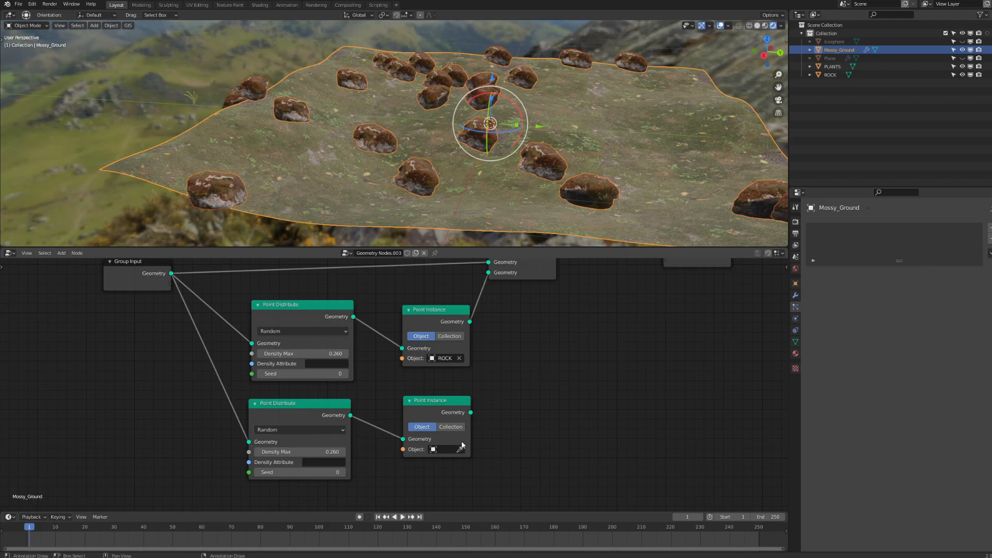
pyautogui.click(445, 449)
pyautogui.click(464, 482)
pyautogui.moveTo(531, 387); pyautogui.dragTo(423, 430, button='middle')
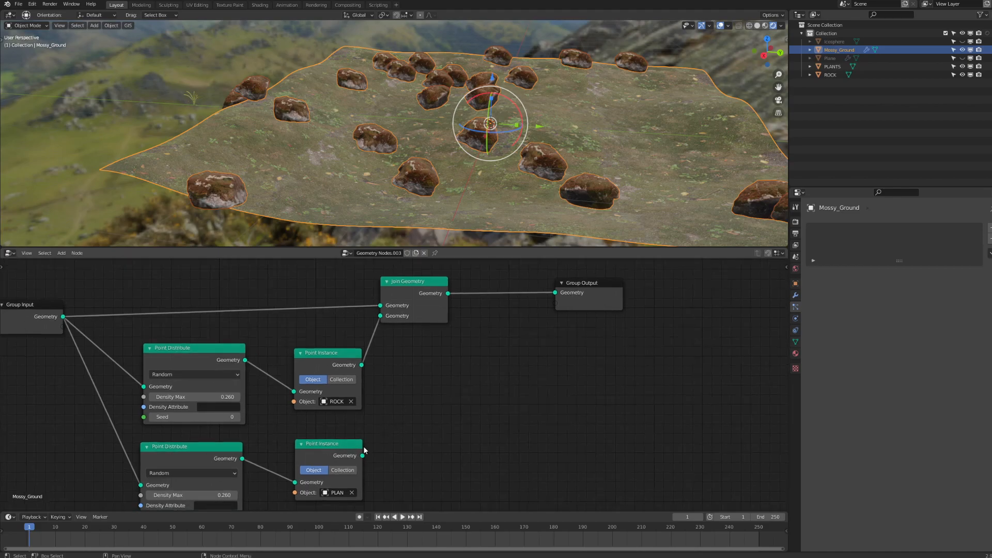
# - Duplicate the Join Geometry node and connect the plants' Point Instance to the copy's lower input
pyautogui.click(410, 289)
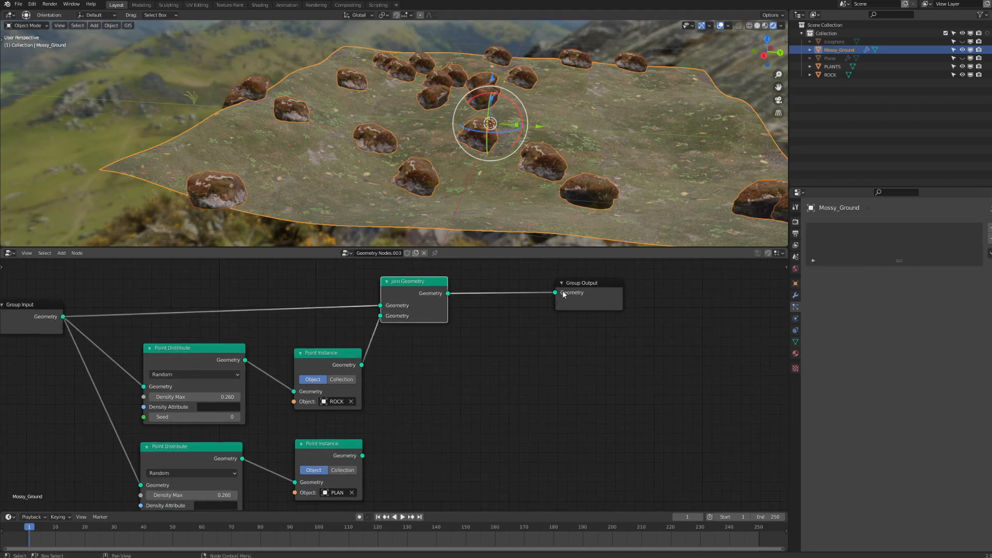
pyautogui.hotkey('shift', 'd')
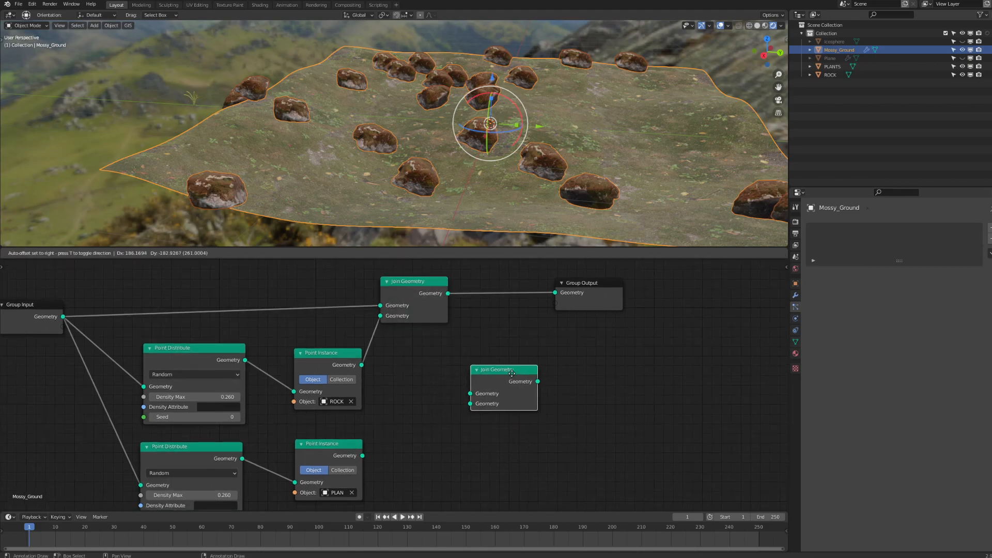
pyautogui.click(521, 368)
pyautogui.moveTo(363, 455); pyautogui.dragTo(479, 395)
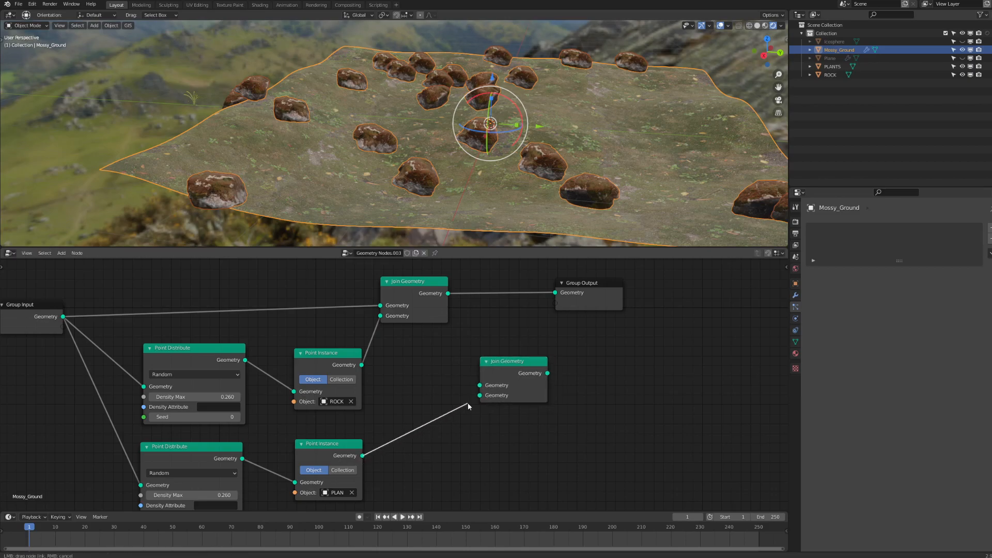
pyautogui.click(497, 368)
# - Rename the node group's Geometry input to Rock+Ground
pyautogui.press('n')
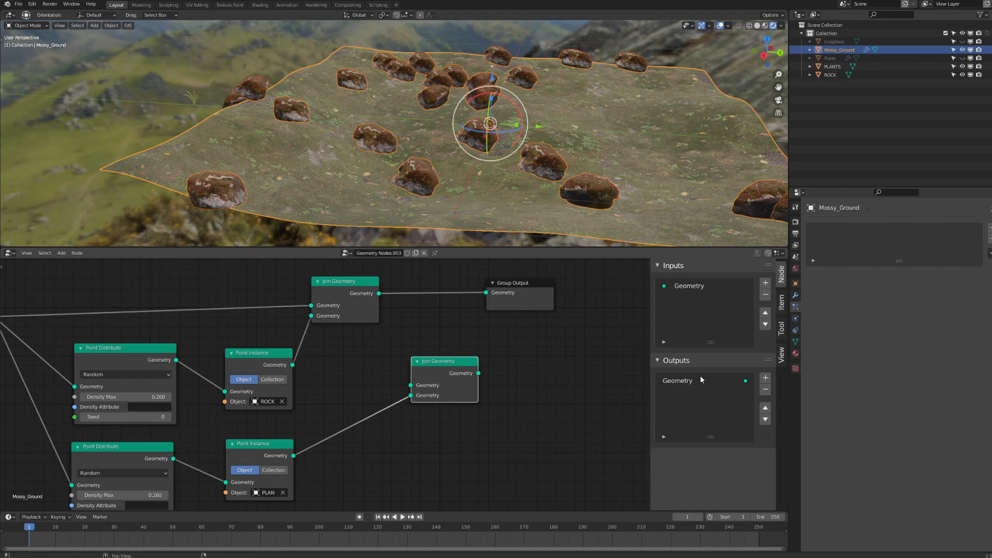
pyautogui.click(696, 292)
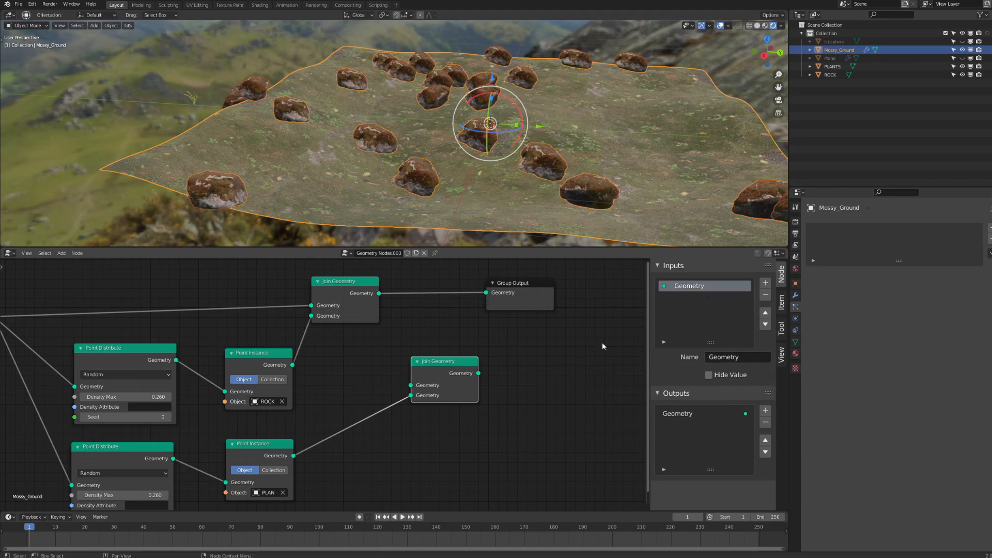
pyautogui.click(365, 294)
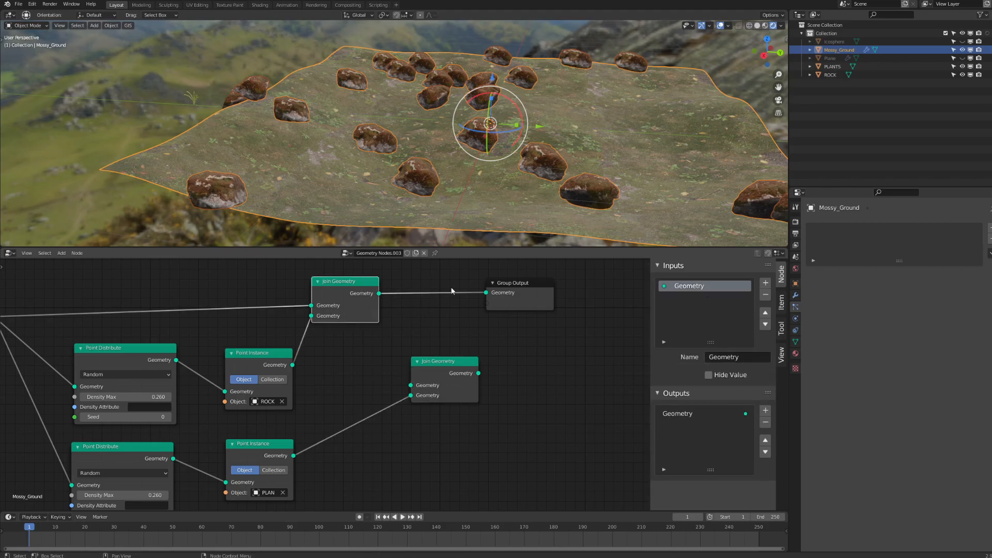
pyautogui.click(754, 358)
pyautogui.write('RO')
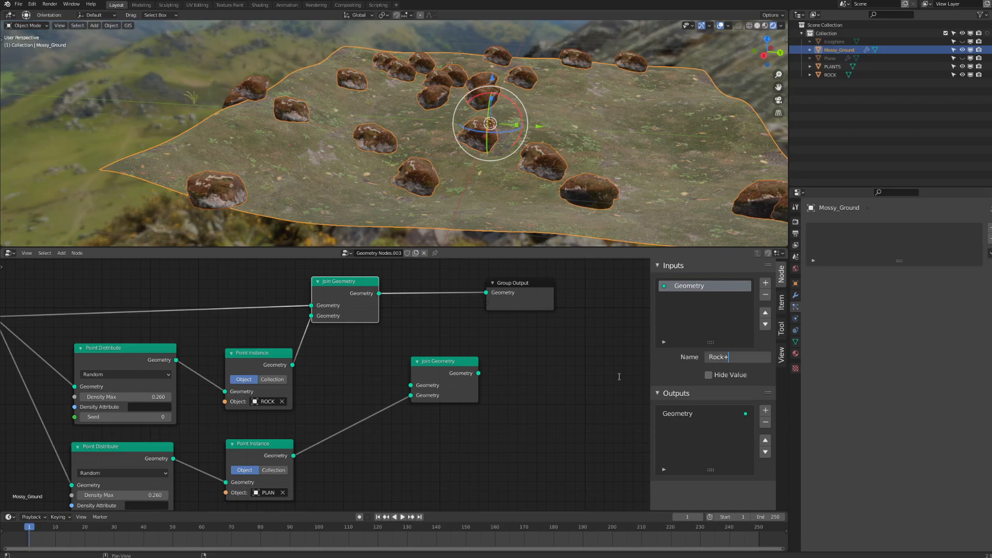
pyautogui.write('ck+Ground')
pyautogui.press('Return')
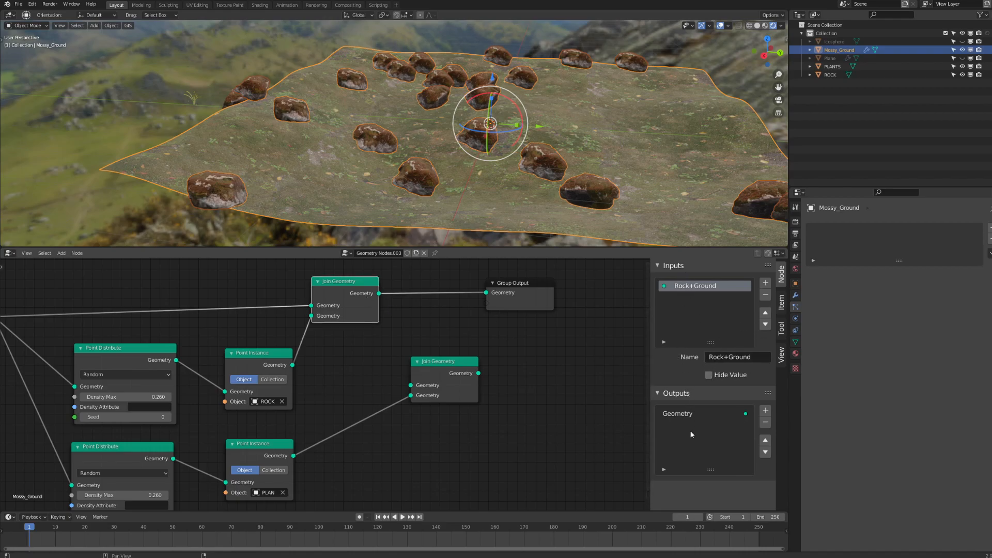
# - Chain the first Join Geometry into the second, connect the second to Group Output, and rearrange these nodes
pyautogui.moveTo(478, 373); pyautogui.dragTo(486, 293)
pyautogui.moveTo(448, 363); pyautogui.dragTo(414, 359)
pyautogui.moveTo(379, 293); pyautogui.dragTo(422, 316)
pyautogui.click(356, 285)
pyautogui.moveTo(356, 284); pyautogui.dragTo(353, 295)
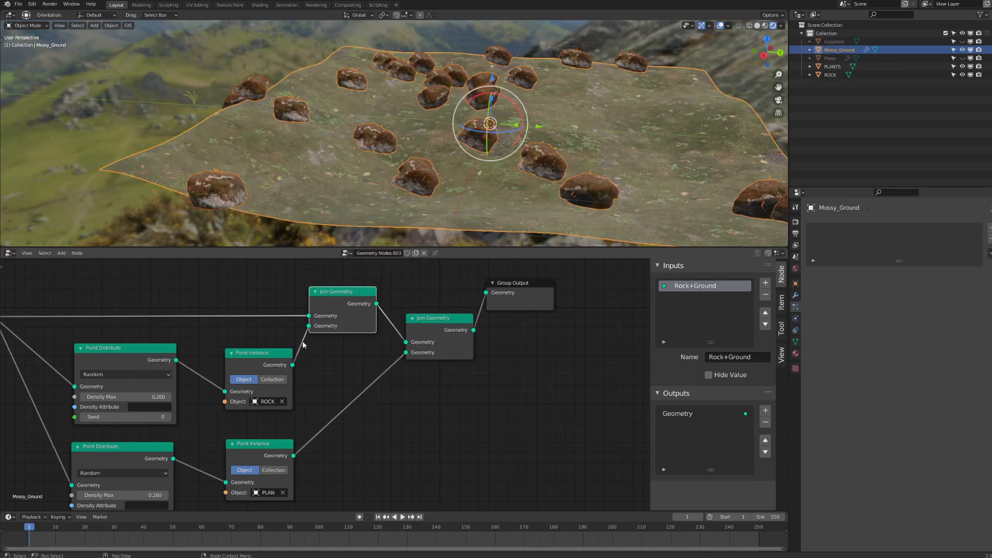
pyautogui.moveTo(319, 440); pyautogui.dragTo(407, 341, button='middle')
pyautogui.moveTo(380, 376); pyautogui.dragTo(288, 464, button='middle')
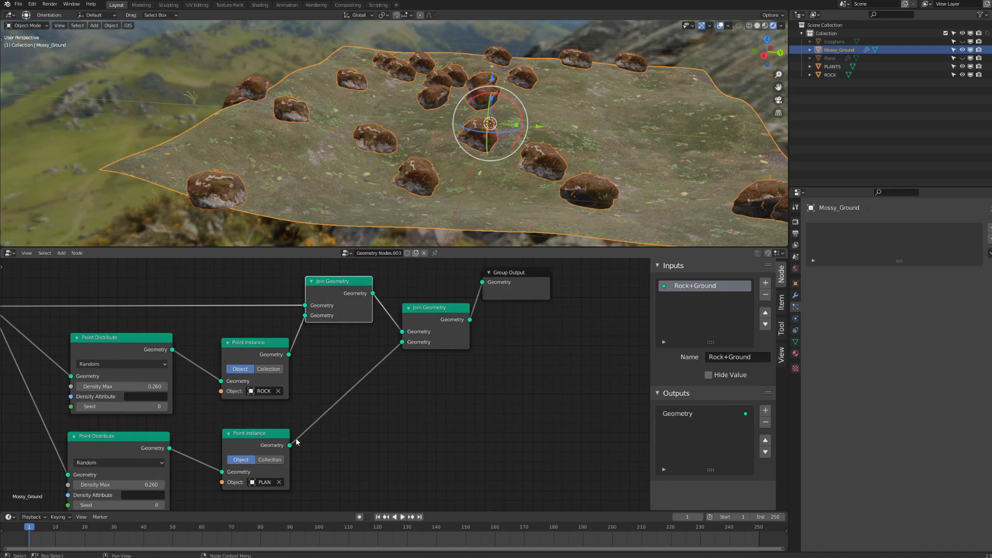
pyautogui.moveTo(548, 272); pyautogui.dragTo(606, 299)
# - Set the plants' Point Distribute Density Max to 12.960 and deselect everything in the scene
pyautogui.moveTo(448, 164)
pyautogui.mouseDown(button='middle')
pyautogui.moveTo(463, 156)
pyautogui.moveTo(449, 163)
pyautogui.mouseUp(button='middle')
pyautogui.moveTo(334, 426); pyautogui.dragTo(453, 407, button='middle')
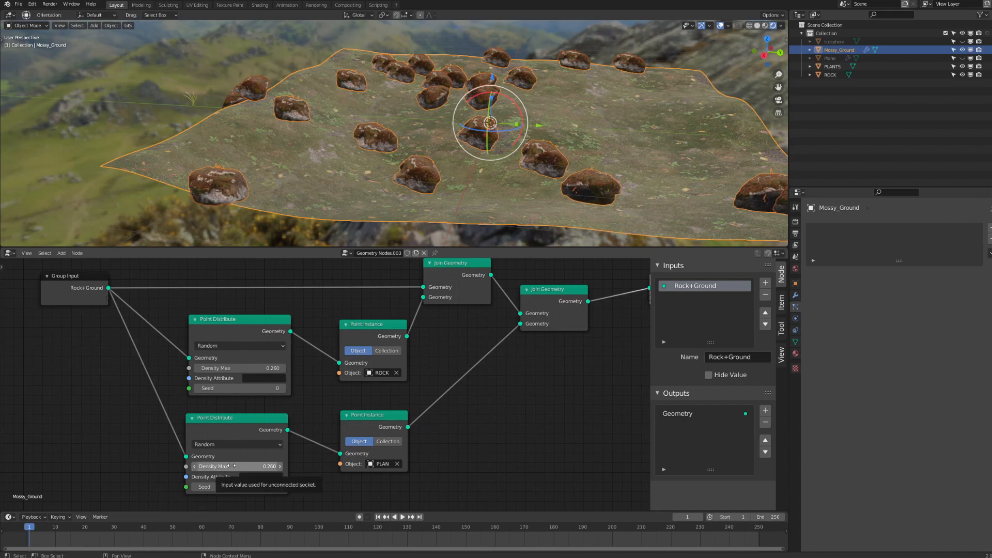
pyautogui.moveTo(238, 465); pyautogui.dragTo(299, 466)
pyautogui.hotkey('alt', 'a')
# - Examine the scattered grass and rocks across the ground from several angles, both close up and from afar
pyautogui.hotkey('ctrl', 'space')
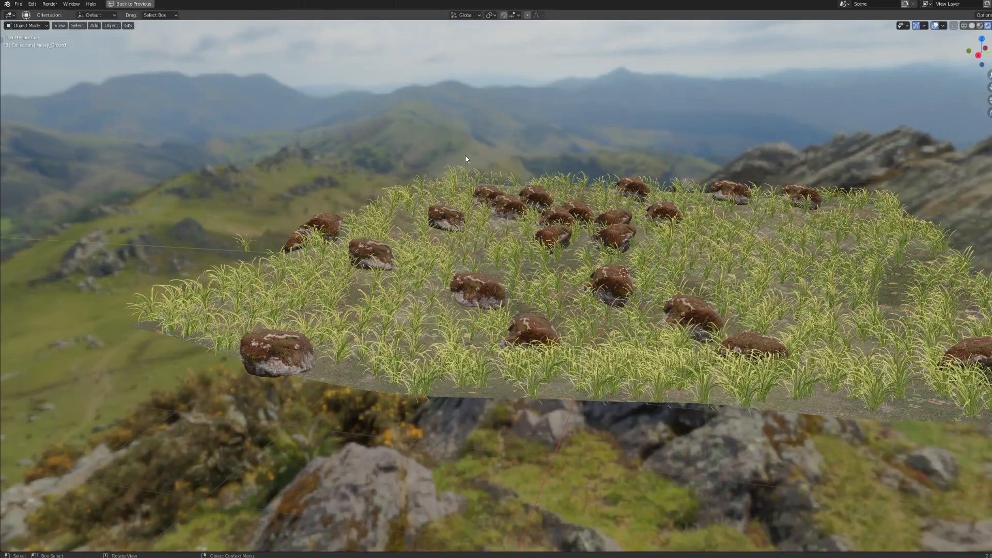
pyautogui.moveTo(479, 169); pyautogui.dragTo(553, 241, button='middle')
pyautogui.scroll(5, 439, 216)
pyautogui.scroll(-4, 522, 238)
pyautogui.hotkey('ctrl', 'space')
pyautogui.moveTo(448, 187)
pyautogui.mouseDown(button='middle')
pyautogui.moveTo(444, 155)
pyautogui.moveTo(446, 182)
pyautogui.mouseUp(button='middle')
pyautogui.hotkey('ctrl', 'space')
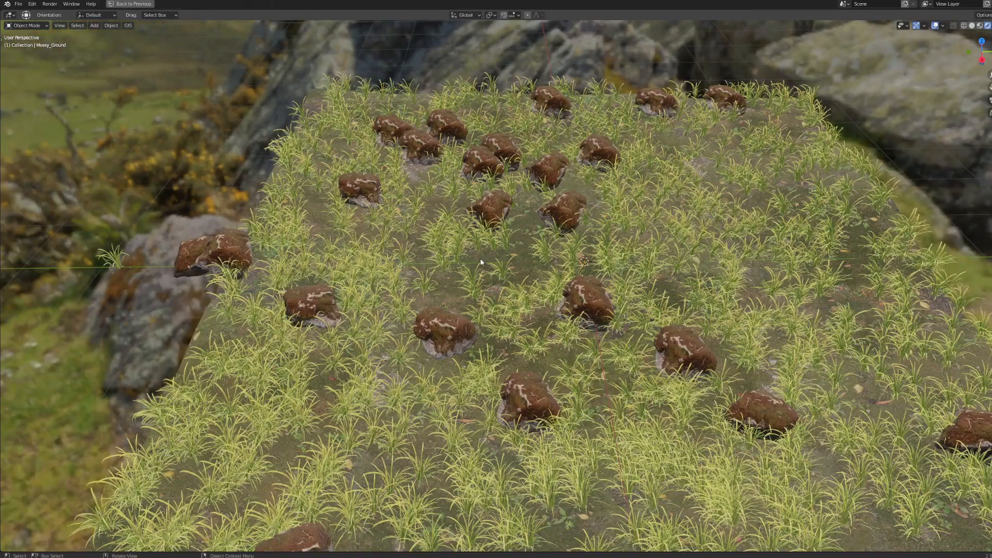
pyautogui.moveTo(487, 266); pyautogui.dragTo(484, 241, button='middle')
pyautogui.keyDown('shift'); pyautogui.moveTo(484, 242); pyautogui.dragTo(498, 259, button='middle'); pyautogui.keyUp('shift')
pyautogui.scroll(5, 498, 259)
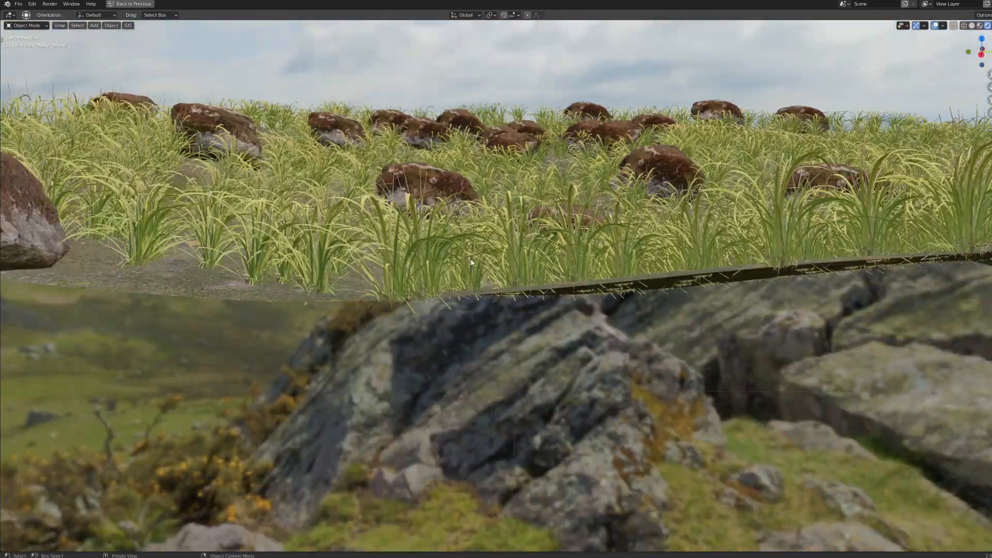
pyautogui.scroll(-9, 456, 251)
pyautogui.keyDown('shift'); pyautogui.moveTo(733, 259); pyautogui.dragTo(562, 300, button='middle'); pyautogui.keyUp('shift')
pyautogui.hotkey('ctrl', 'space')
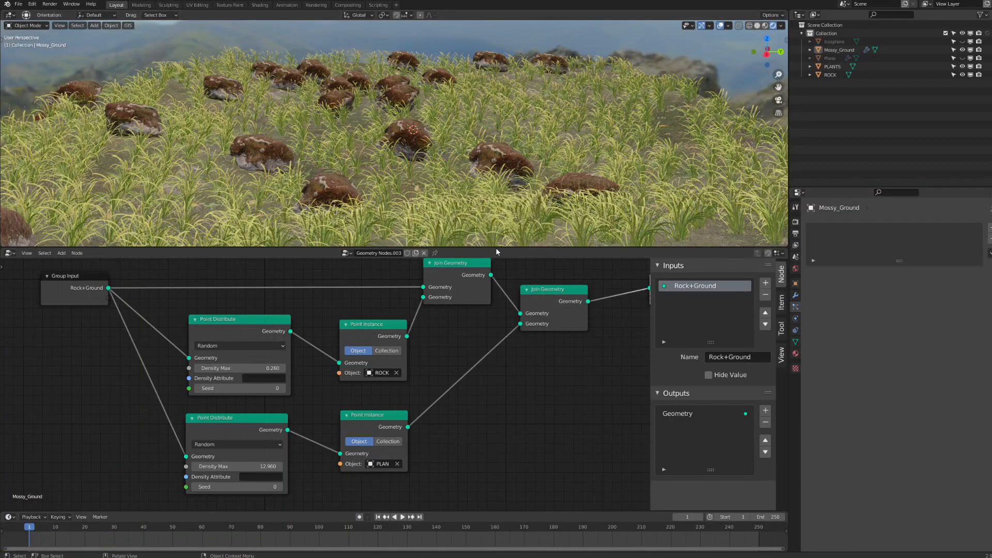
pyautogui.moveTo(386, 157); pyautogui.dragTo(527, 171, button='middle')
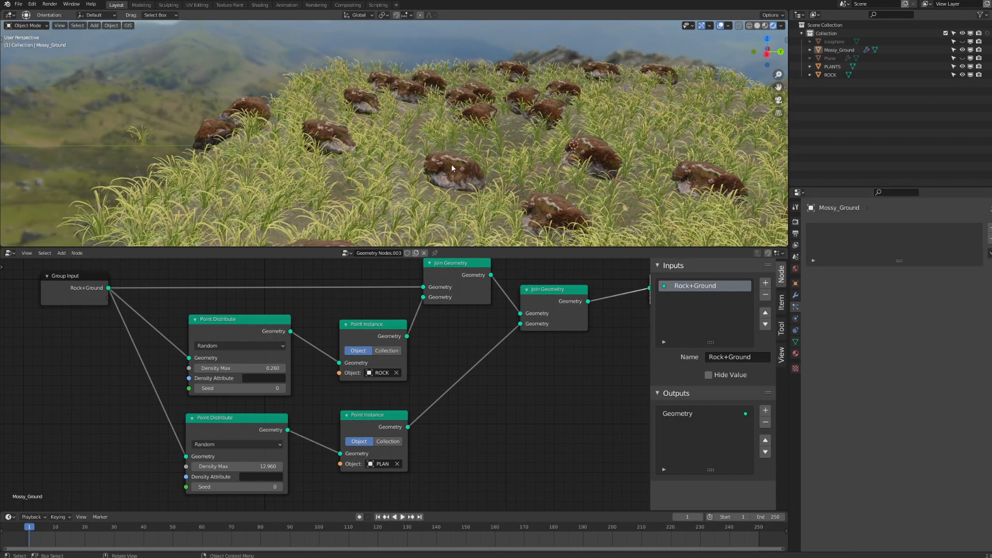
pyautogui.moveTo(454, 172); pyautogui.dragTo(466, 121, button='middle')
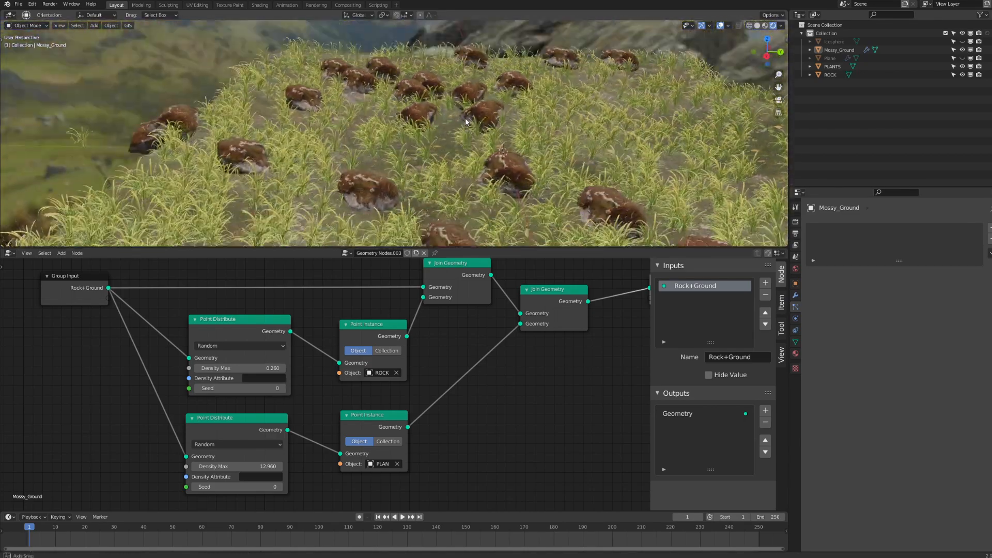
pyautogui.keyDown('shift'); pyautogui.moveTo(276, 123); pyautogui.dragTo(269, 90, button='middle'); pyautogui.keyUp('shift')
# - Move Group Output, the Join Geometry nodes and the Point Instance nodes farther away to free space after Point Distribute
pyautogui.moveTo(532, 351); pyautogui.dragTo(364, 378, button='middle')
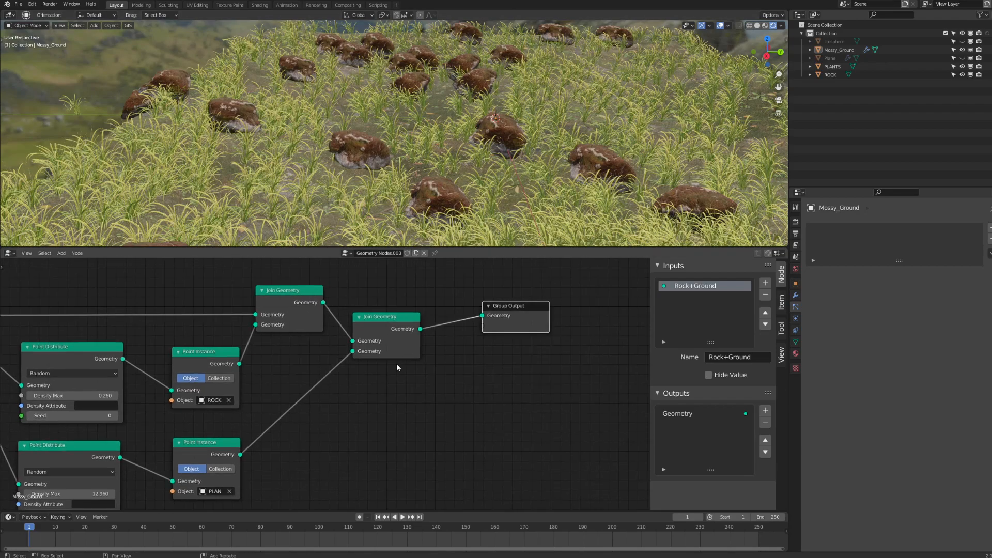
pyautogui.moveTo(500, 308); pyautogui.dragTo(539, 312)
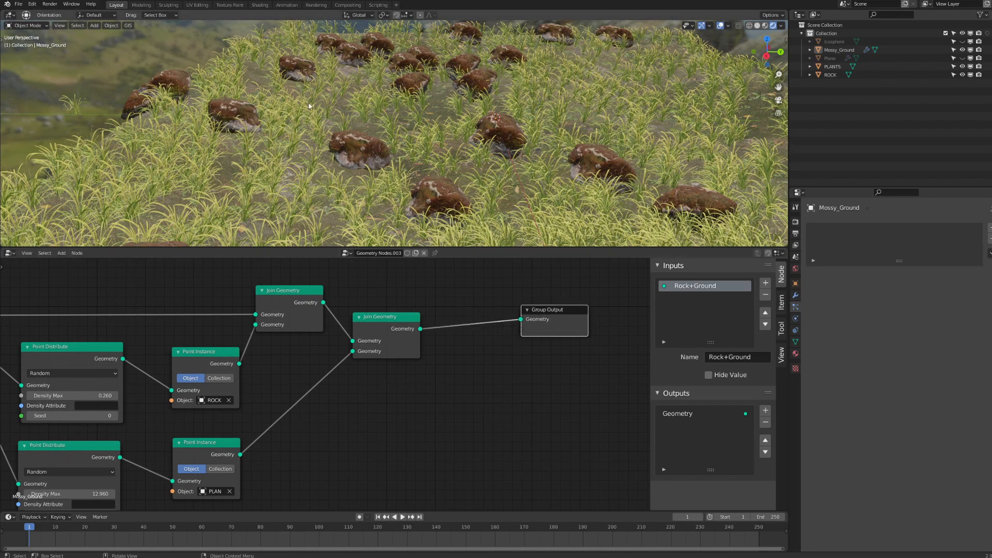
pyautogui.moveTo(325, 386); pyautogui.dragTo(461, 402, button='middle')
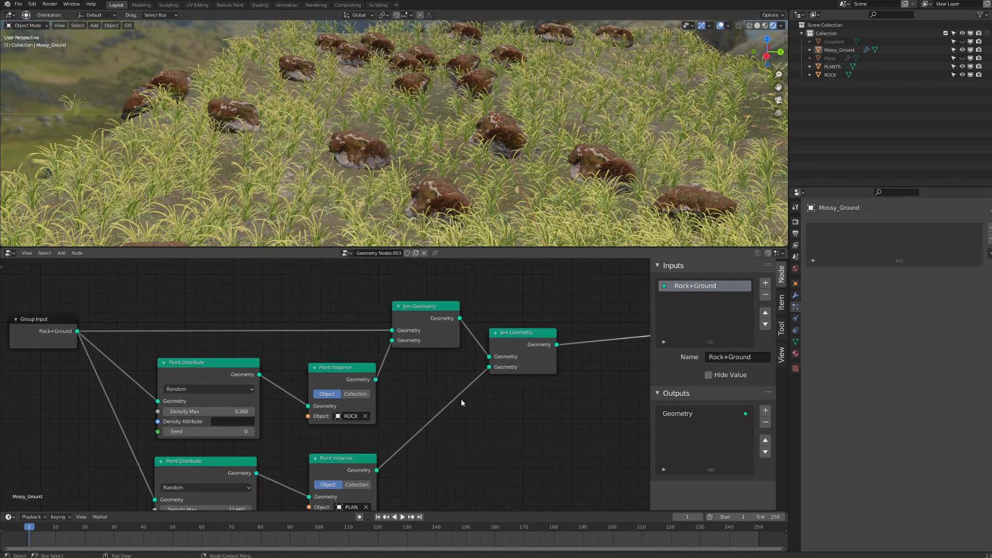
pyautogui.moveTo(437, 327); pyautogui.dragTo(282, 311, button='middle')
pyautogui.moveTo(227, 288); pyautogui.dragTo(468, 457)
pyautogui.press('g')
pyautogui.click(485, 338)
# - Raise the Group Input node slightly and nudge the rocks' Point Distribute node into place
pyautogui.keyDown('shift'); pyautogui.moveTo(236, 368); pyautogui.dragTo(425, 399, button='middle'); pyautogui.keyUp('shift')
pyautogui.moveTo(78, 338); pyautogui.dragTo(81, 308)
pyautogui.moveTo(435, 403); pyautogui.dragTo(281, 339, button='middle')
pyautogui.hotkey('ctrl', 'space')
pyautogui.hotkey('ctrl', 'space')
pyautogui.moveTo(391, 315); pyautogui.dragTo(486, 373, button='middle')
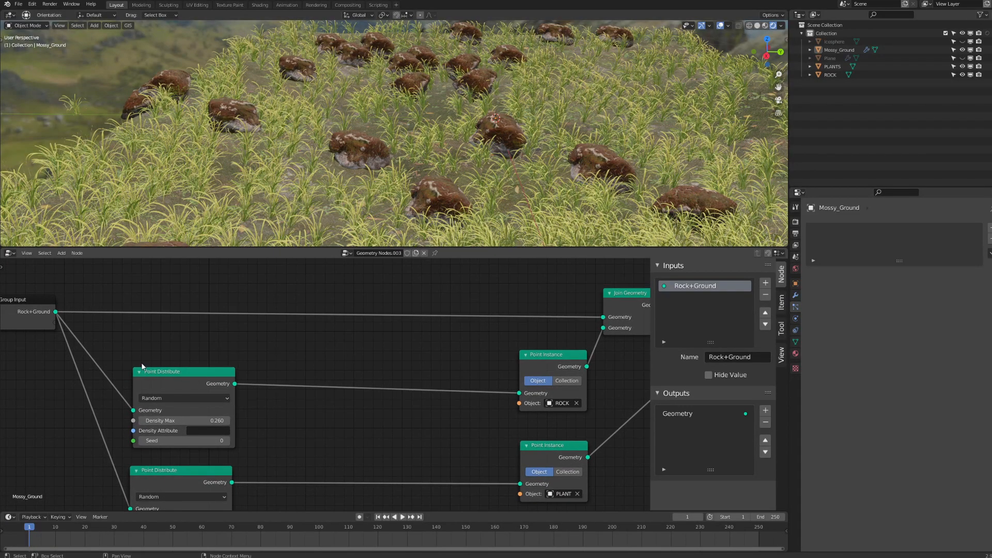
pyautogui.moveTo(163, 385)
pyautogui.mouseDown()
pyautogui.moveTo(175, 383)
pyautogui.moveTo(167, 386)
pyautogui.mouseUp()
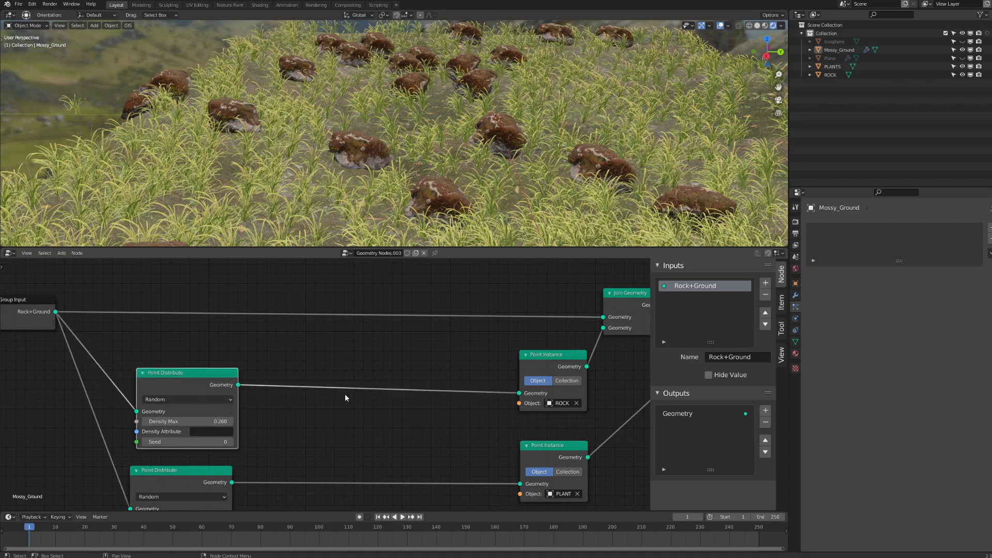
pyautogui.click(361, 349)
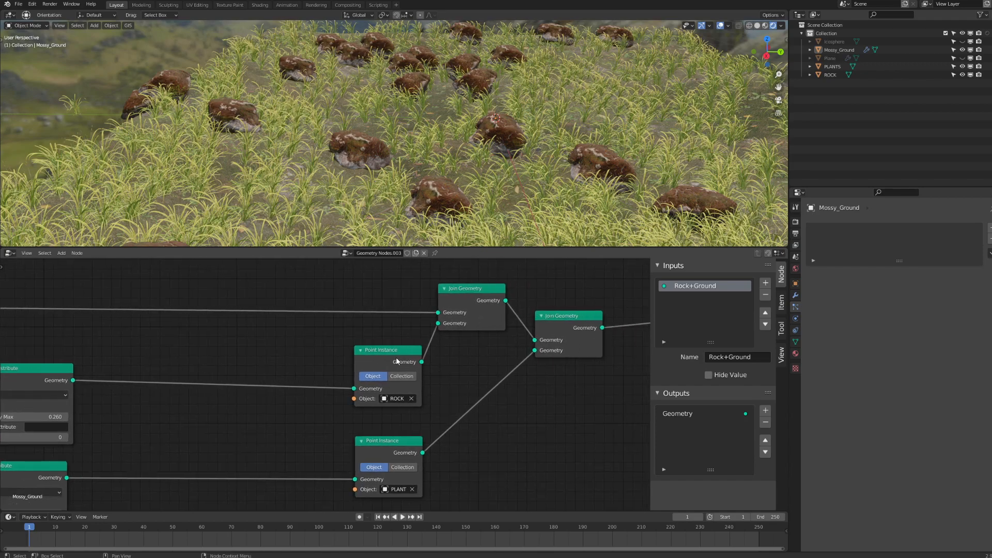
# - Move both Point Instance nodes nearer to the Point Distribute nodes and add an Attribute Randomize node beside them
pyautogui.moveTo(398, 360); pyautogui.dragTo(200, 359)
pyautogui.moveTo(401, 442); pyautogui.dragTo(208, 449)
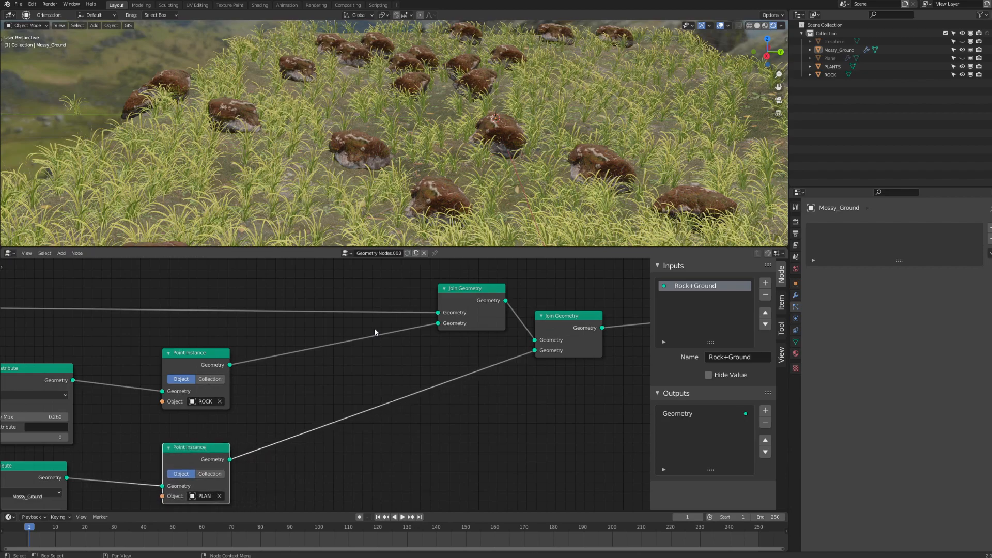
pyautogui.hotkey('shift', 'a')
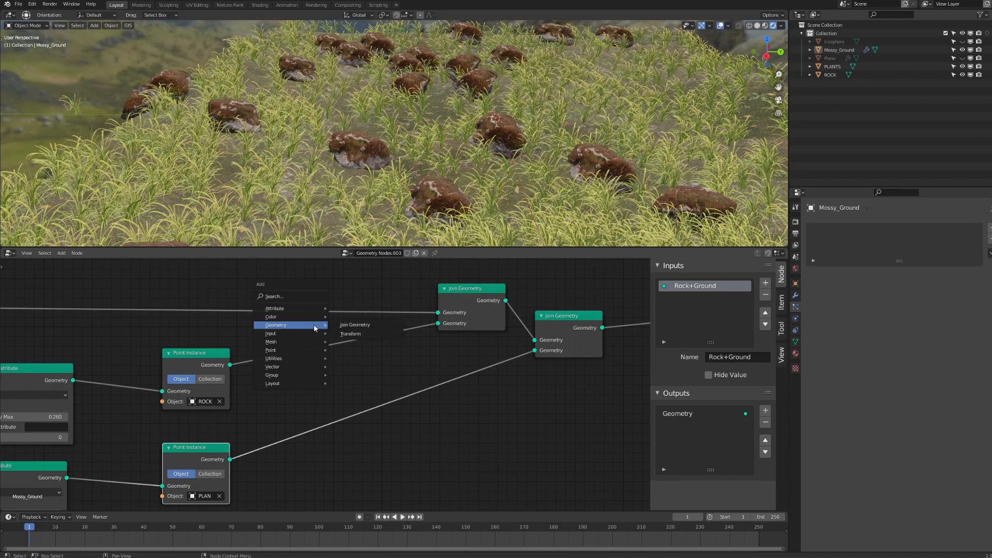
pyautogui.moveTo(294, 310)
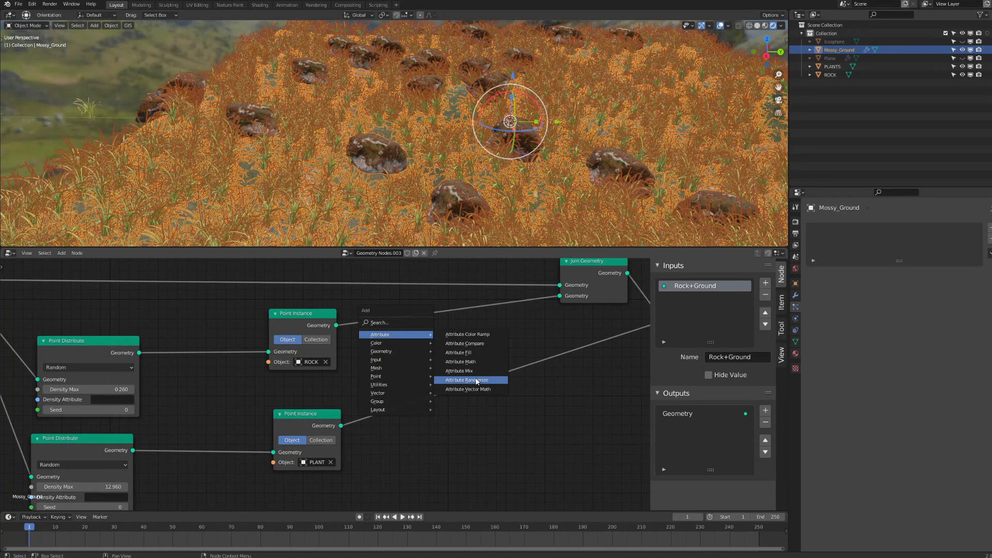
pyautogui.click(472, 379)
pyautogui.click(450, 419)
pyautogui.moveTo(483, 429); pyautogui.dragTo(493, 407, button='middle')
# - Spread the Point Instance nodes out and insert Attribute Randomize between the rocks' Point Distribute and Point Instance
pyautogui.moveTo(322, 302); pyautogui.dragTo(471, 299)
pyautogui.moveTo(319, 395); pyautogui.dragTo(394, 400)
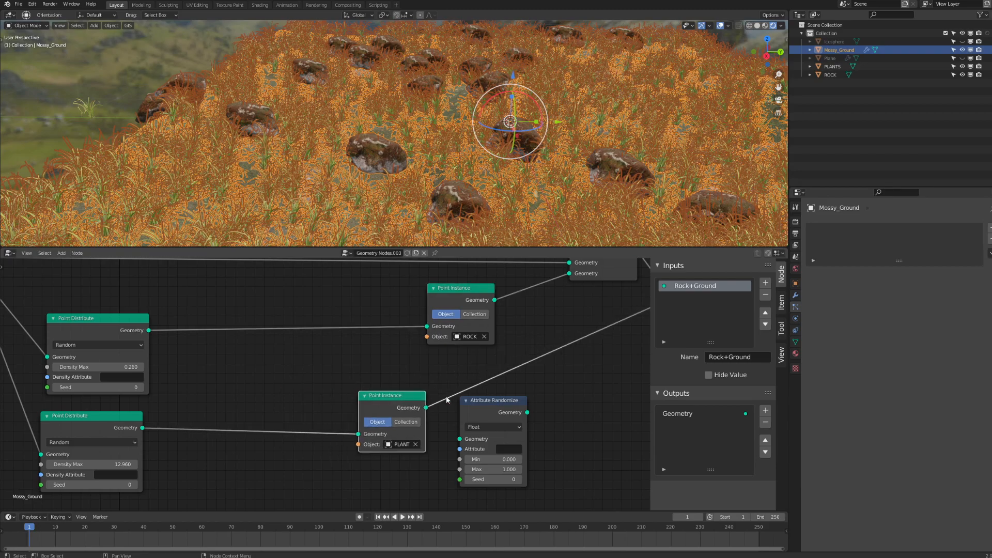
pyautogui.moveTo(499, 400); pyautogui.dragTo(226, 309)
pyautogui.moveTo(407, 396); pyautogui.dragTo(470, 390)
pyautogui.moveTo(458, 376); pyautogui.dragTo(606, 408, button='middle')
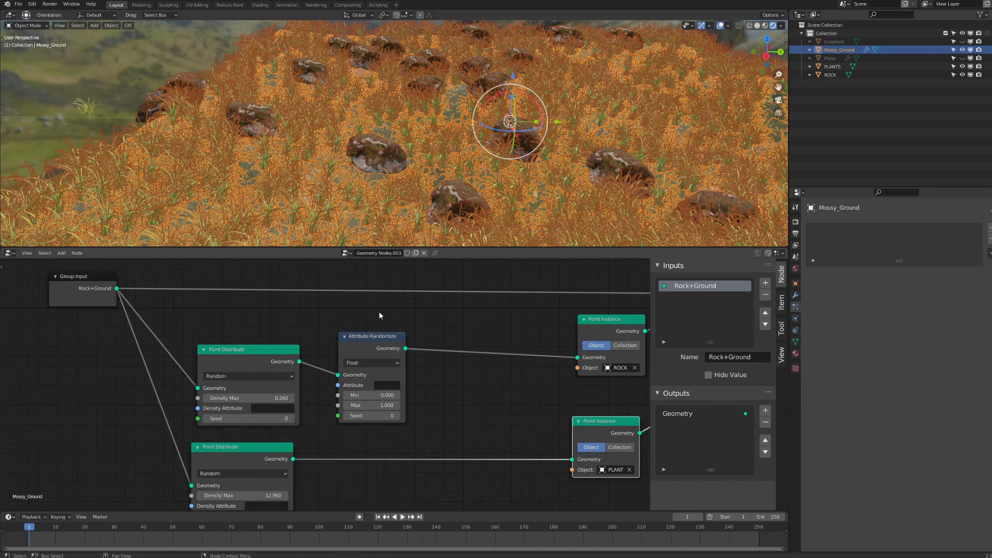
# - Set the Attribute Randomize node's attribute to scale and keep Mossy_Ground as the selected object
pyautogui.moveTo(434, 185)
pyautogui.mouseDown(button='middle')
pyautogui.moveTo(437, 162)
pyautogui.moveTo(428, 175)
pyautogui.mouseUp(button='middle')
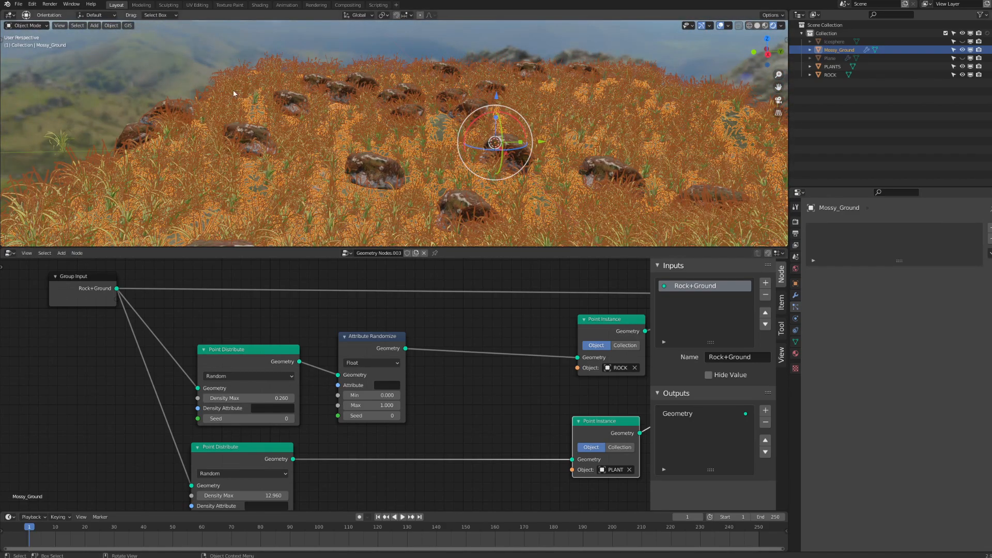
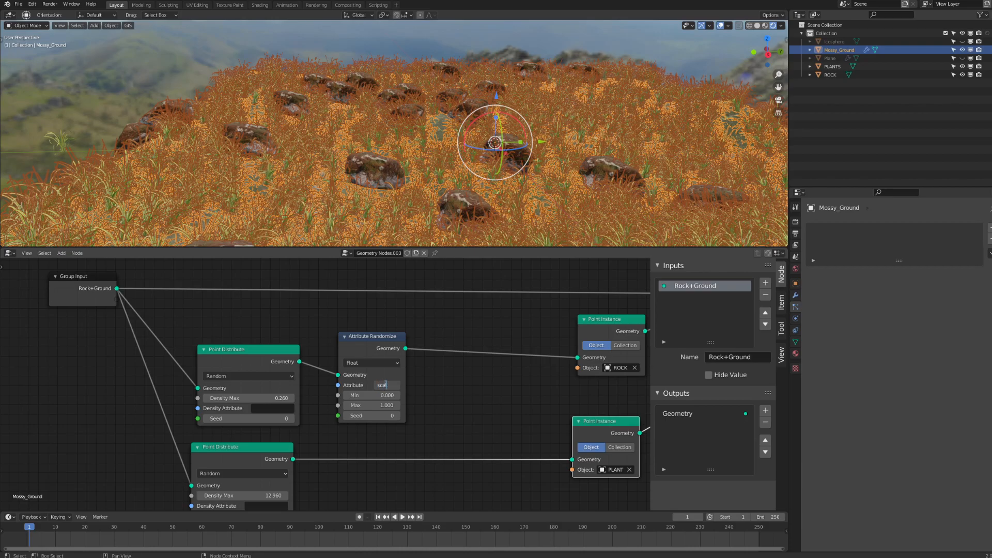
pyautogui.write('e')
pyautogui.press('Return')
pyautogui.moveTo(448, 204); pyautogui.dragTo(456, 166, button='middle')
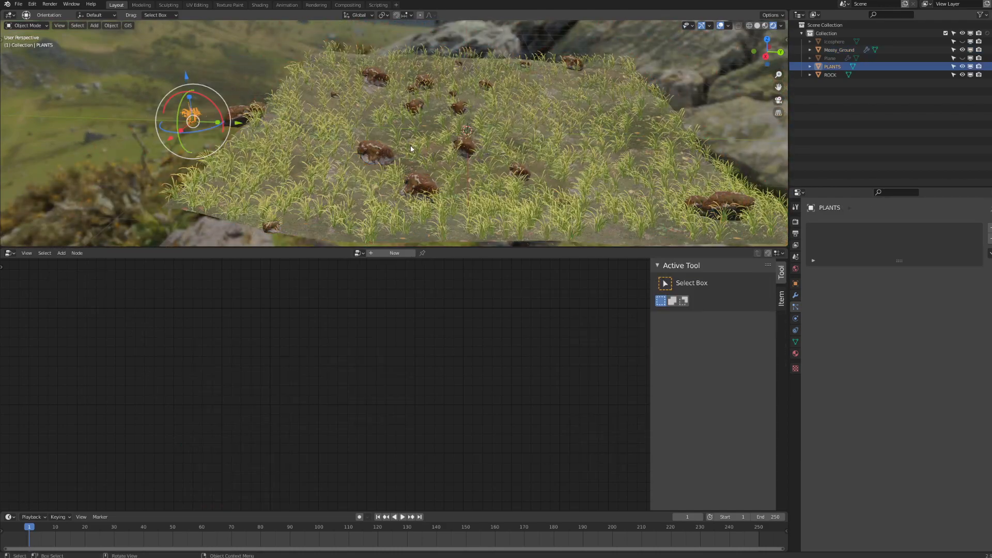
pyautogui.scroll(3, 394, 161)
pyautogui.click(375, 168)
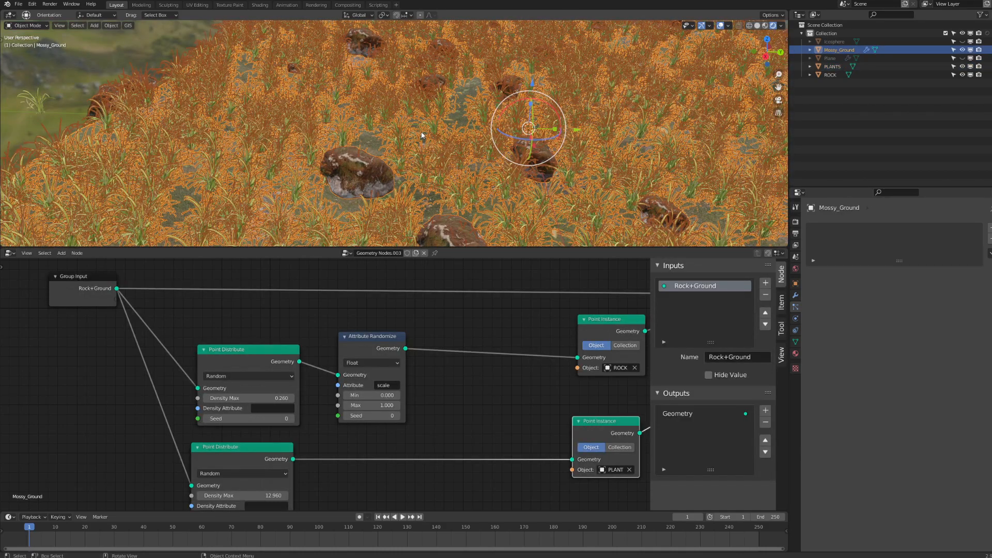
# - Set the rocks' Point Distribute Density Max to 1.260 and inspect the denser rocks
pyautogui.moveTo(275, 398); pyautogui.dragTo(309, 398)
pyautogui.moveTo(356, 171); pyautogui.dragTo(438, 162, button='middle')
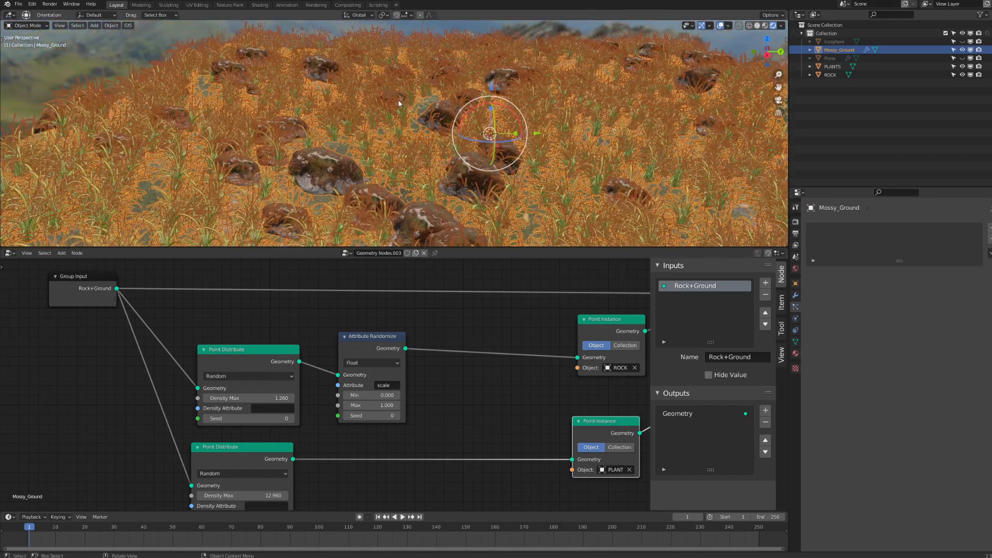
pyautogui.moveTo(423, 107); pyautogui.dragTo(320, 186, button='middle')
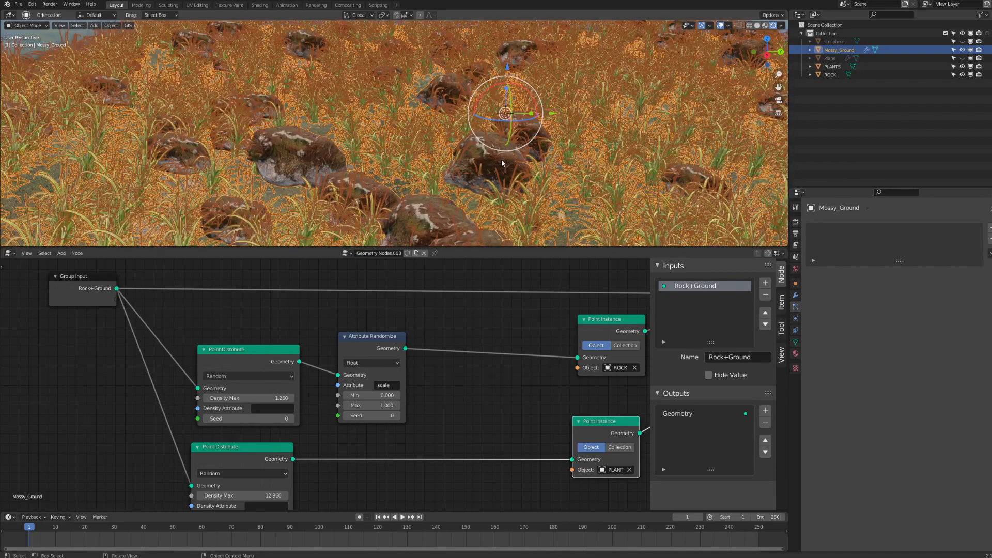
pyautogui.moveTo(443, 200); pyautogui.dragTo(450, 175, button='middle')
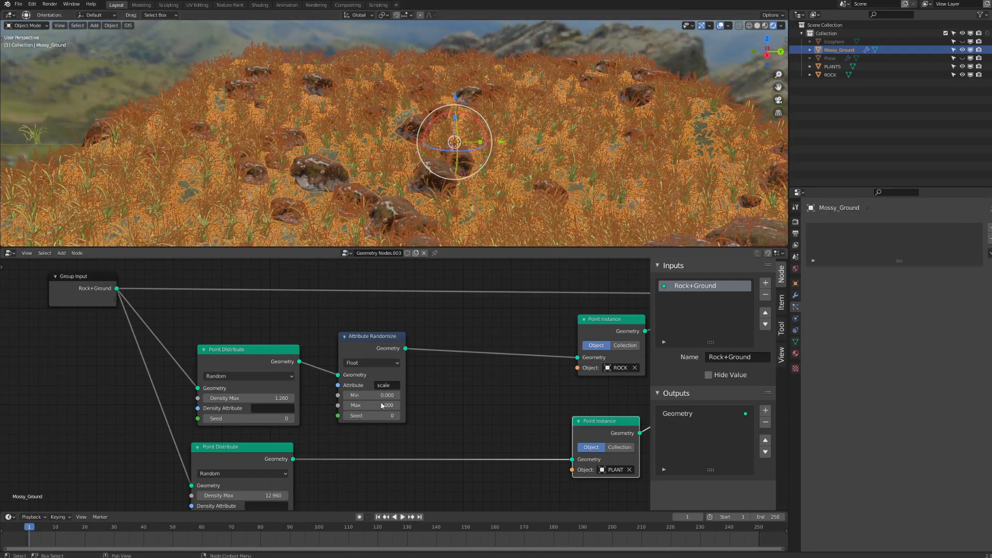
# - Set the scale randomization's Max to 0.790 and Seed to 50, and the rocks' Point Distribute Seed to 101
pyautogui.moveTo(382, 405)
pyautogui.mouseDown()
pyautogui.moveTo(413, 405)
pyautogui.moveTo(346, 406)
pyautogui.moveTo(398, 415)
pyautogui.mouseUp()
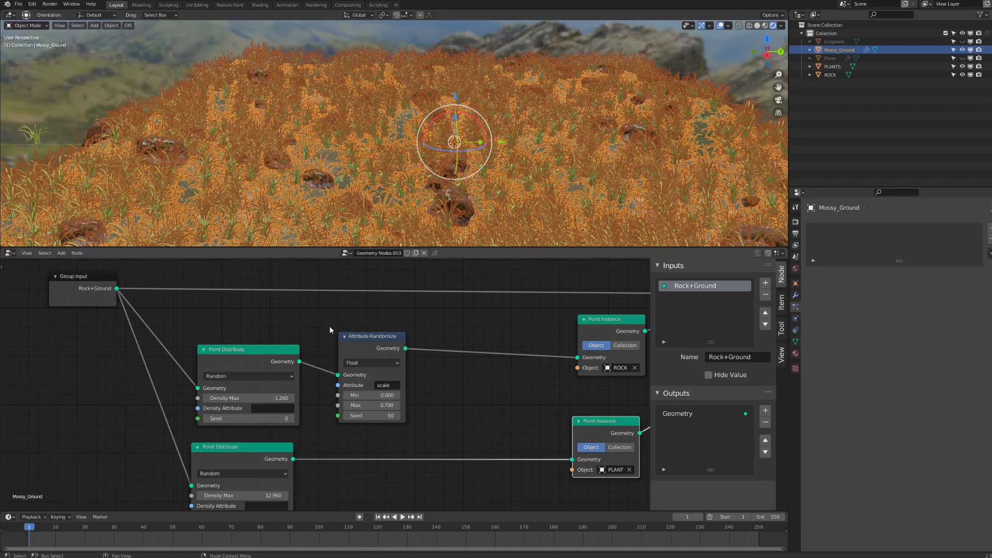
pyautogui.moveTo(249, 419); pyautogui.dragTo(355, 401)
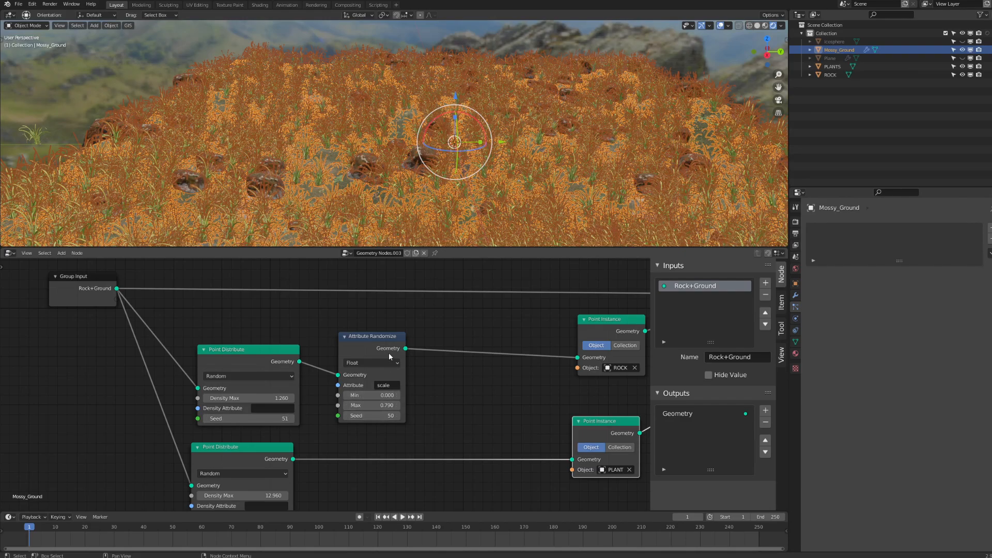
pyautogui.moveTo(268, 419); pyautogui.dragTo(310, 419)
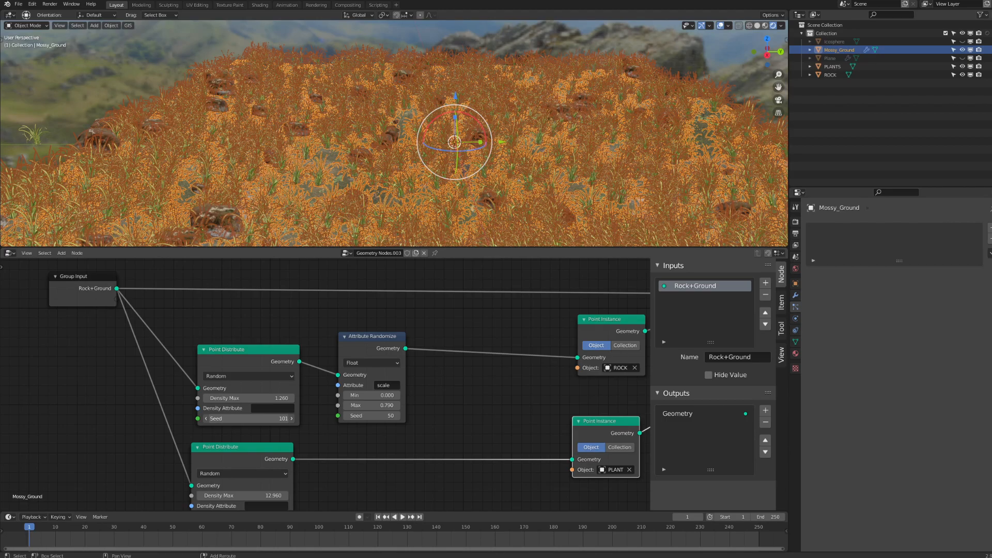
# - Deselect everything in the scene and set the scale randomization's Max to 1.060
pyautogui.click(182, 71)
pyautogui.moveTo(355, 122)
pyautogui.mouseDown(button='middle')
pyautogui.moveTo(348, 150)
pyautogui.moveTo(363, 117)
pyautogui.mouseUp(button='middle')
pyautogui.scroll(2, 363, 124)
pyautogui.scroll(1, 373, 175)
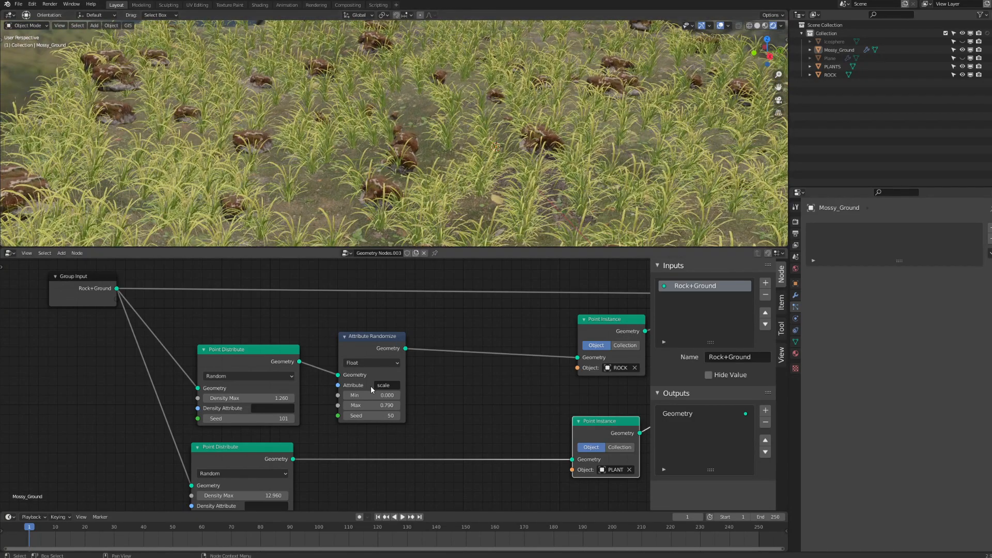
pyautogui.moveTo(372, 405); pyautogui.dragTo(457, 405)
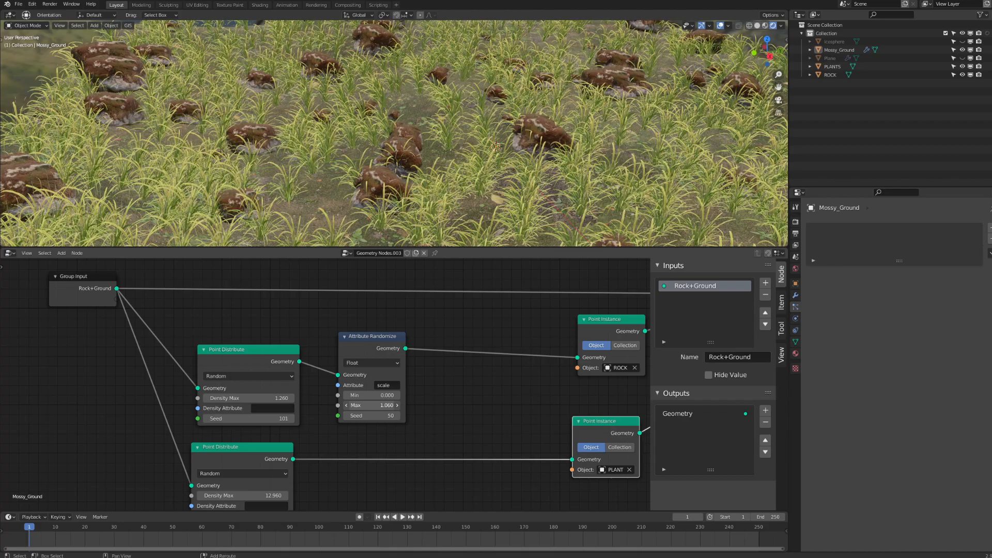
# - Examine the size variation of the scattered rocks both close up and across the whole ground
pyautogui.moveTo(452, 303); pyautogui.dragTo(408, 348, button='middle')
pyautogui.moveTo(398, 156); pyautogui.dragTo(375, 145, button='middle')
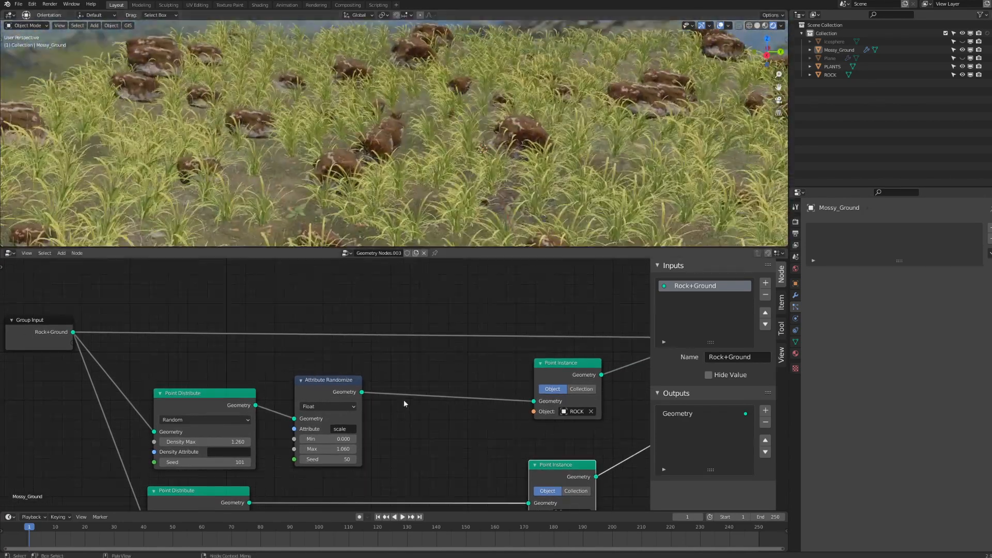
pyautogui.moveTo(409, 388); pyautogui.dragTo(414, 379, button='middle')
pyautogui.moveTo(372, 150); pyautogui.dragTo(430, 118, button='middle')
pyautogui.moveTo(518, 133); pyautogui.dragTo(410, 148, button='middle')
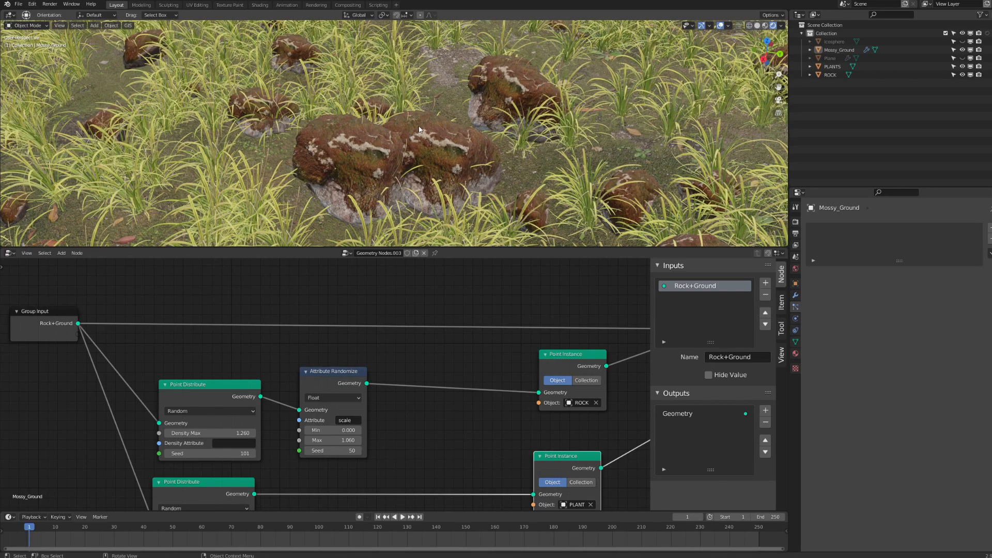
pyautogui.scroll(-9, 379, 142)
pyautogui.keyDown('shift'); pyautogui.moveTo(313, 141); pyautogui.dragTo(344, 129, button='middle'); pyautogui.keyUp('shift')
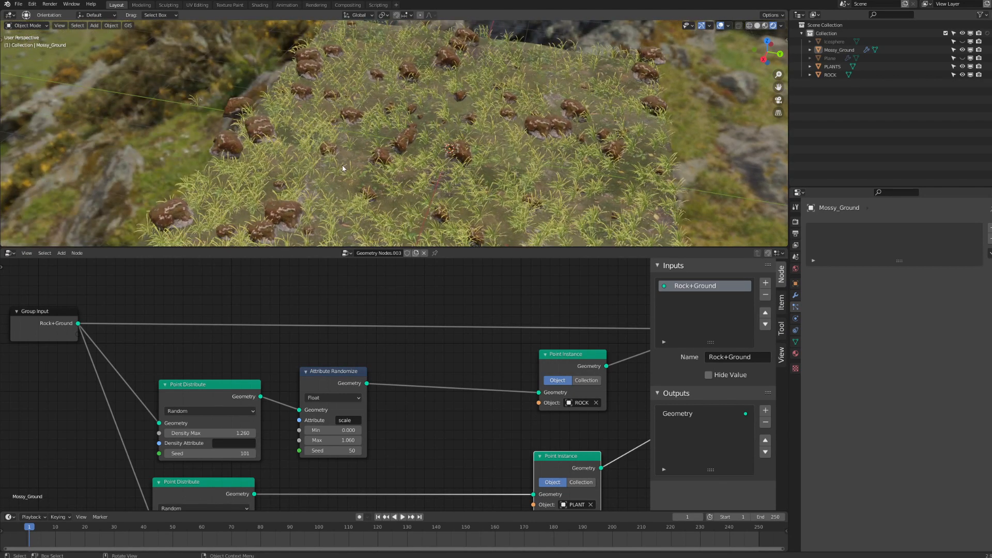
pyautogui.moveTo(424, 192); pyautogui.dragTo(453, 177, button='middle')
pyautogui.scroll(5, 454, 172)
# - Duplicate Attribute Randomize in front of the rocks' Point Instance and set the copy to Vector with the attribute rotation
pyautogui.click(321, 373)
pyautogui.hotkey('shift', 'd')
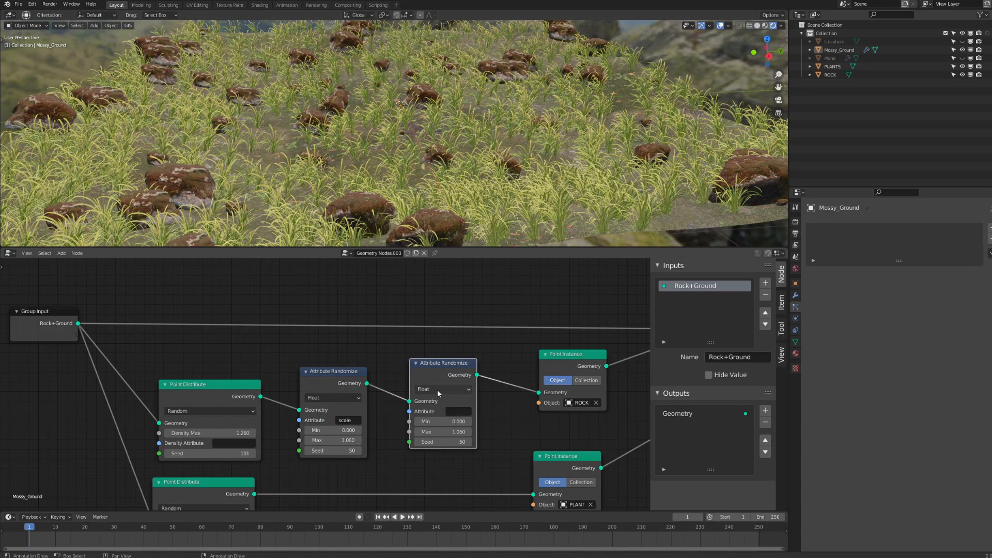
pyautogui.click(437, 389)
pyautogui.click(438, 410)
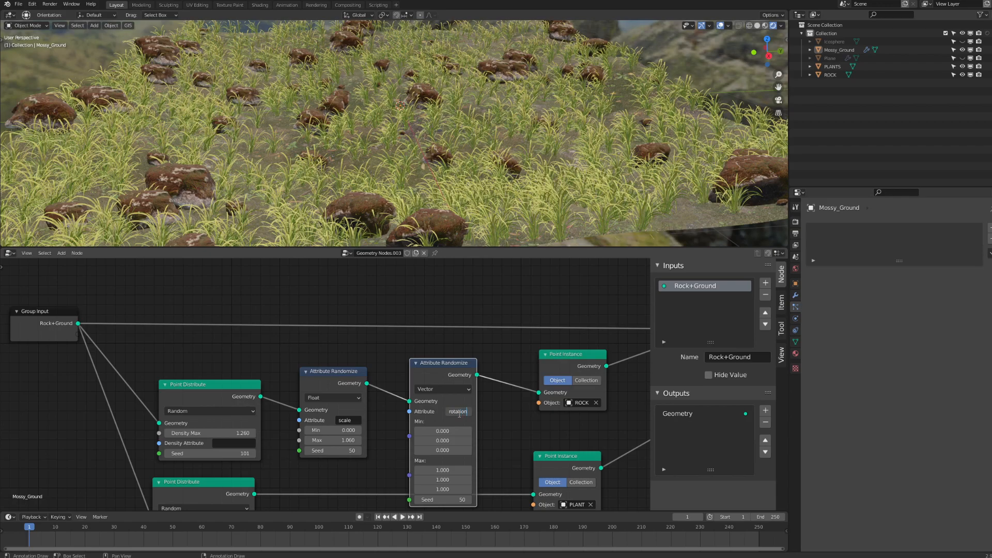
pyautogui.click(460, 412)
pyautogui.write('rotation')
pyautogui.press('Return')
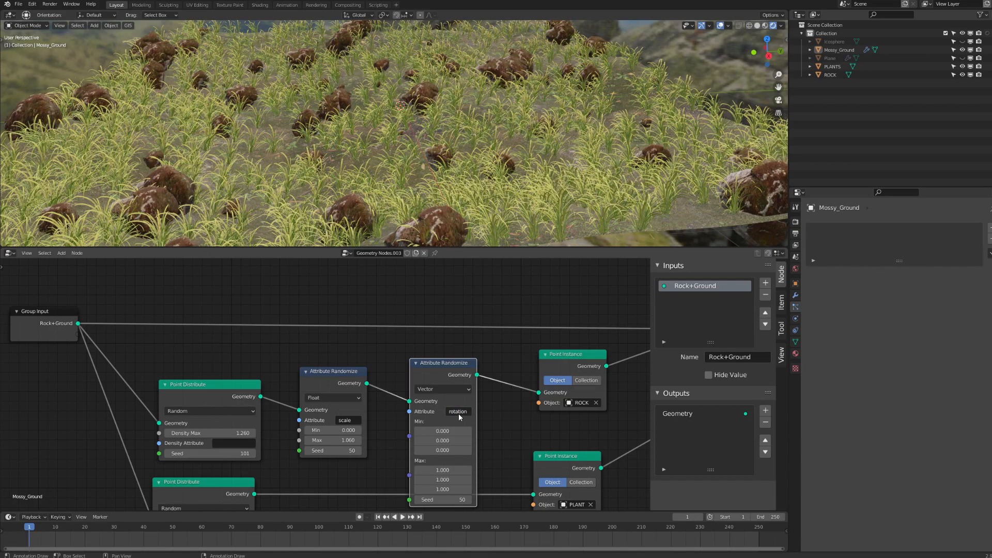
# - Set the rotation randomization's Max values to 0, 0 and 50.800 and its Seed to 7
pyautogui.click(446, 473)
pyautogui.write('0')
pyautogui.press('Return')
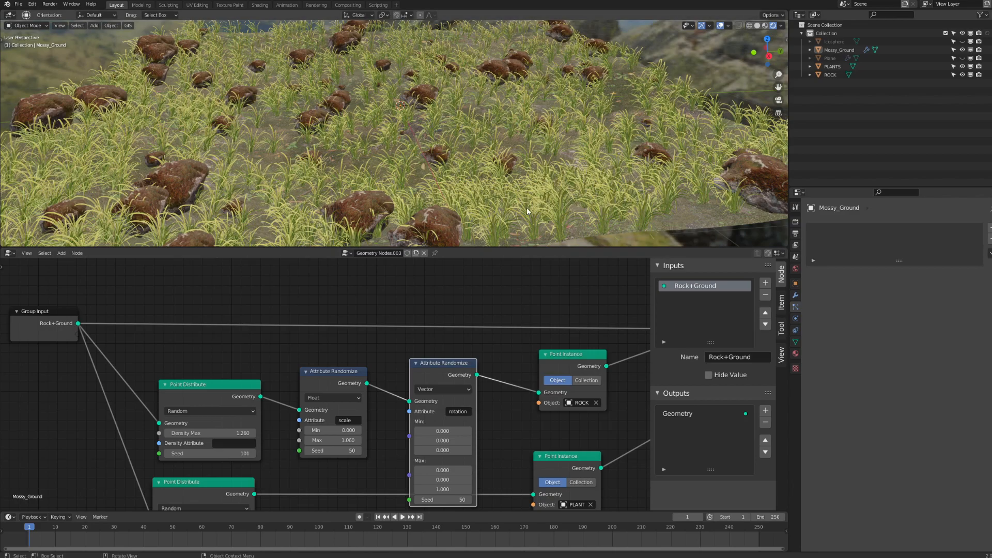
pyautogui.moveTo(445, 489); pyautogui.dragTo(701, 489)
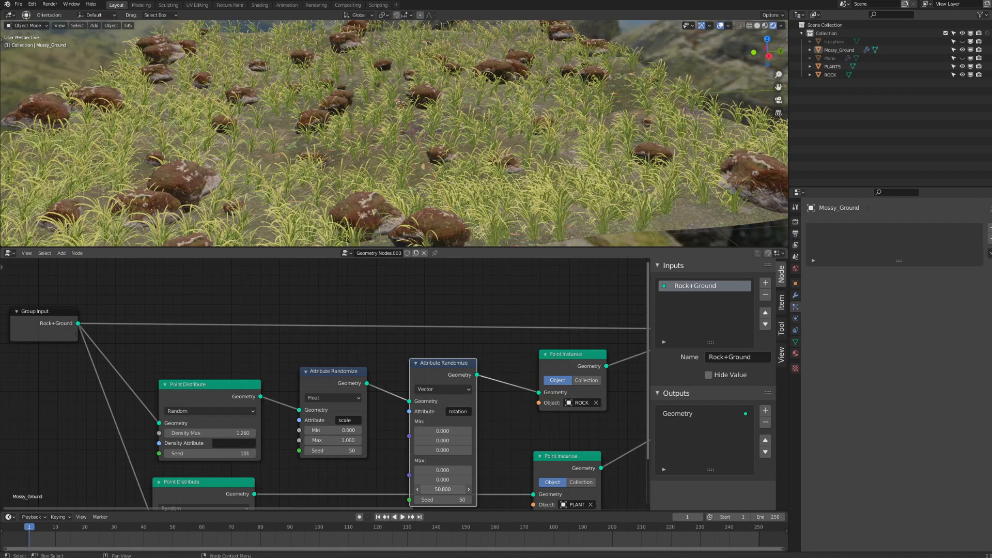
pyautogui.moveTo(439, 207); pyautogui.dragTo(417, 192, button='middle')
pyautogui.moveTo(443, 500); pyautogui.dragTo(419, 499)
pyautogui.moveTo(424, 148)
pyautogui.mouseDown(button='middle')
pyautogui.moveTo(425, 188)
pyautogui.moveTo(430, 151)
pyautogui.mouseUp(button='middle')
pyautogui.scroll(3, 423, 188)
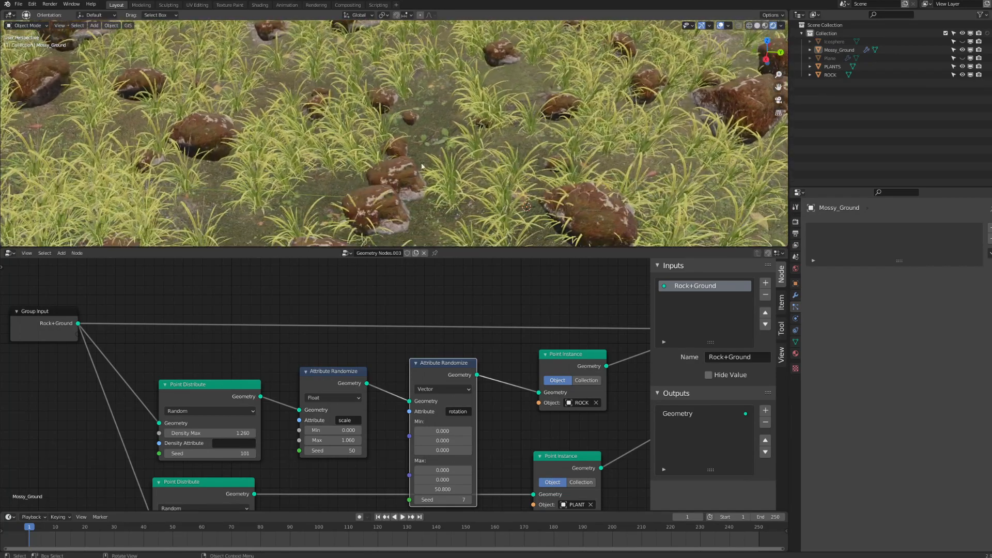
pyautogui.moveTo(495, 153); pyautogui.dragTo(465, 147, button='middle')
pyautogui.scroll(-1, 460, 149)
# - Set all three Max values of the rotation randomization to 10
pyautogui.click(443, 489)
pyautogui.write('10')
pyautogui.press('Return')
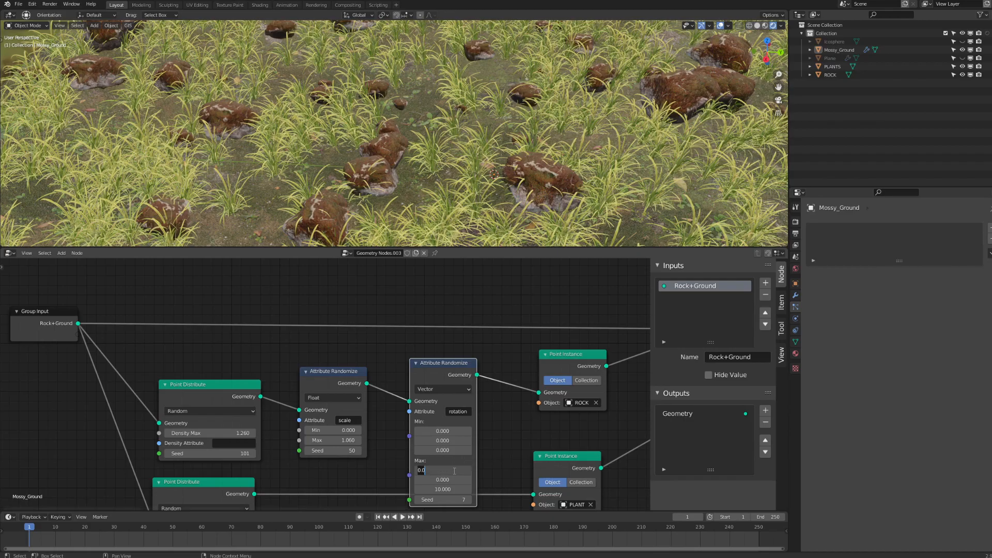
pyautogui.write('10.000')
pyautogui.press('Return')
pyautogui.moveTo(480, 207); pyautogui.dragTo(376, 140, button='middle')
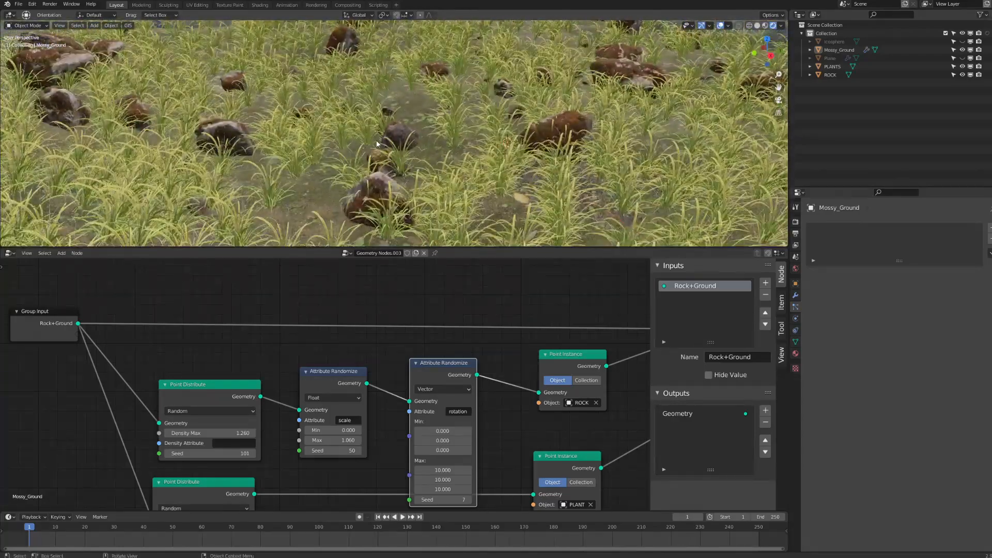
# - Connect the rocks' Join Geometry straight to Group Output and view the ground with only rocks in a maximized viewport
pyautogui.scroll(-6, 475, 392)
pyautogui.moveTo(506, 385); pyautogui.dragTo(296, 341, button='middle')
pyautogui.scroll(2, 361, 322)
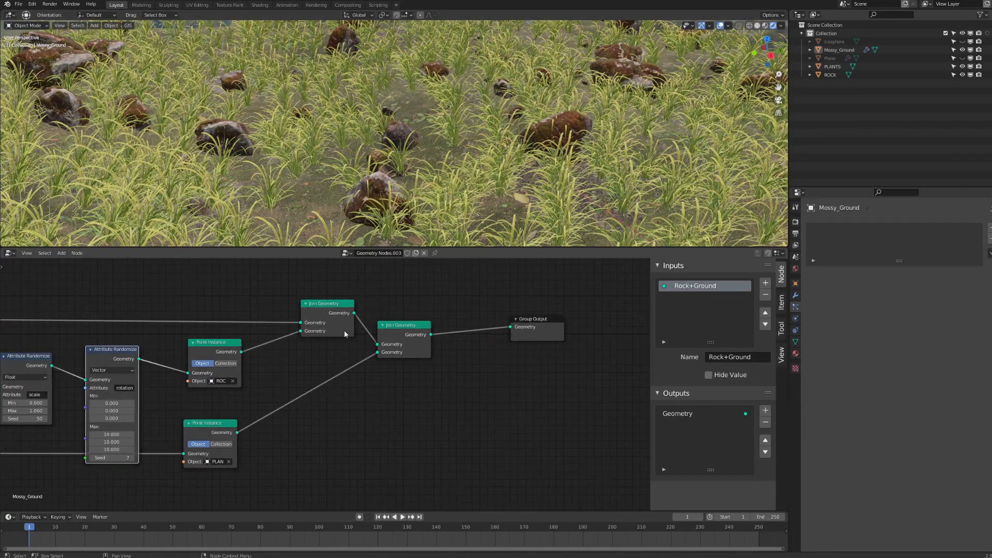
pyautogui.moveTo(354, 313); pyautogui.dragTo(512, 327)
pyautogui.moveTo(410, 327); pyautogui.dragTo(417, 380)
pyautogui.scroll(-3, 406, 168)
pyautogui.hotkey('ctrl', 'space')
pyautogui.moveTo(405, 169); pyautogui.dragTo(695, 246, button='middle')
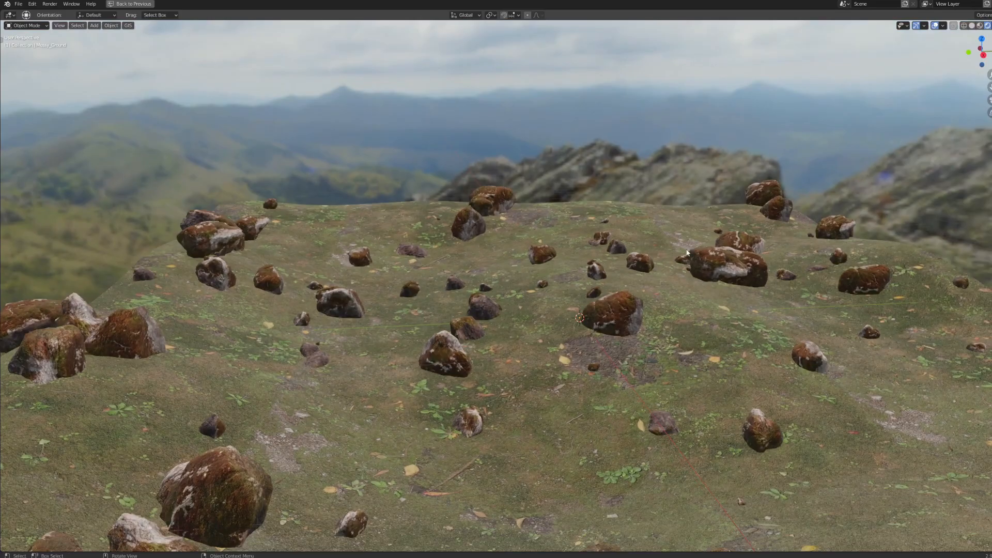
pyautogui.scroll(3, 588, 306)
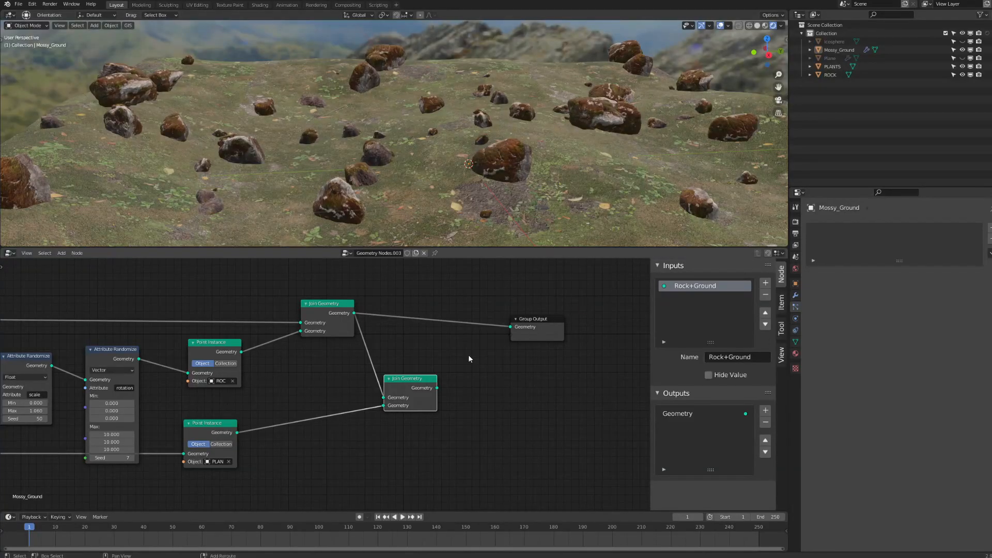
# - Connect the plants' Point Instance directly to Group Output to view the plants on their own
pyautogui.moveTo(469, 356); pyautogui.dragTo(516, 350, button='middle')
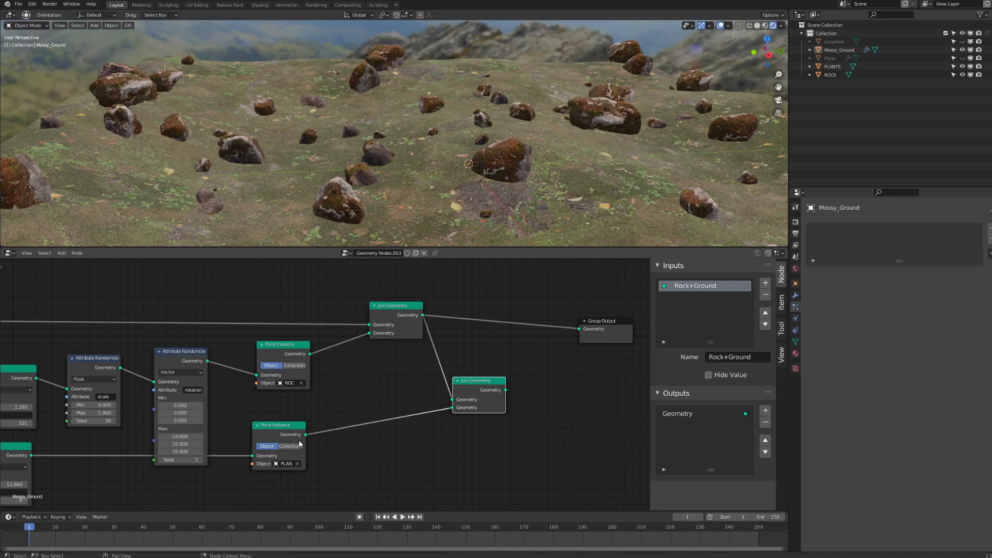
pyautogui.moveTo(494, 388); pyautogui.dragTo(502, 419)
pyautogui.moveTo(307, 434); pyautogui.dragTo(579, 328)
pyautogui.moveTo(428, 154); pyautogui.dragTo(439, 149, button='middle')
# - Reconnect the final Join Geometry to Group Output and move it back between the first Join Geometry and the output
pyautogui.moveTo(513, 421); pyautogui.dragTo(580, 329)
pyautogui.moveTo(494, 422); pyautogui.dragTo(480, 351)
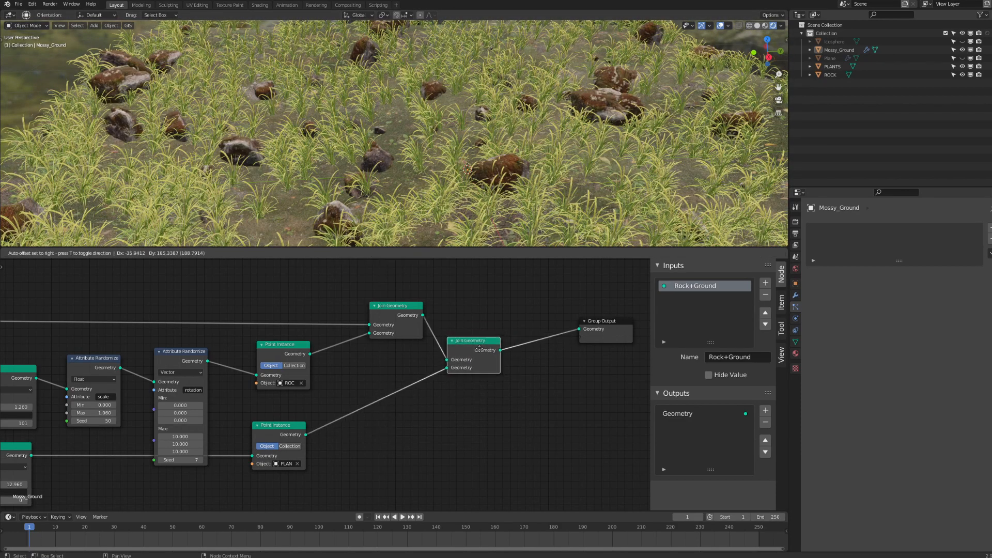
pyautogui.scroll(-5, 439, 172)
pyautogui.scroll(8, 416, 223)
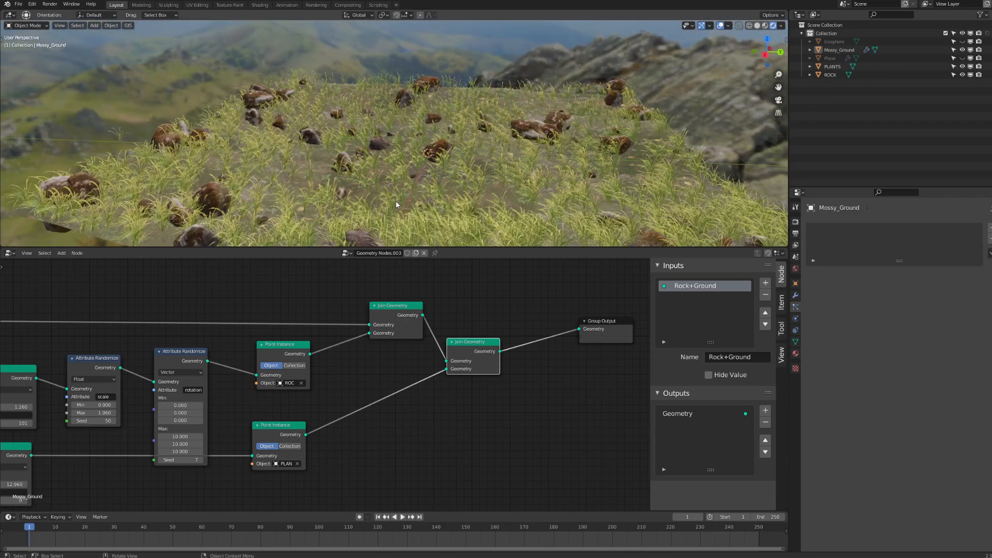
pyautogui.moveTo(199, 481); pyautogui.dragTo(326, 425, button='middle')
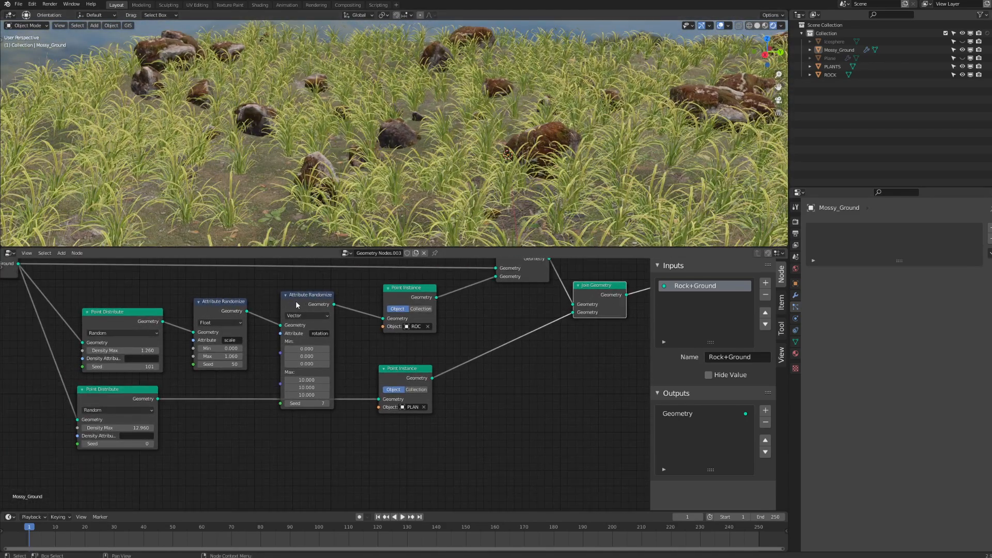
# - Duplicate the rocks' scale and rotation Attribute Randomize nodes and wire the copies between the plants' Point Distribute and Point Instance
pyautogui.moveTo(141, 399); pyautogui.dragTo(139, 451)
pyautogui.moveTo(400, 373); pyautogui.dragTo(416, 422)
pyautogui.moveTo(321, 410); pyautogui.dragTo(362, 376, button='middle')
pyautogui.moveTo(280, 357); pyautogui.dragTo(269, 362, button='middle')
pyautogui.moveTo(256, 265); pyautogui.dragTo(341, 293)
pyautogui.hotkey('shift', 'd')
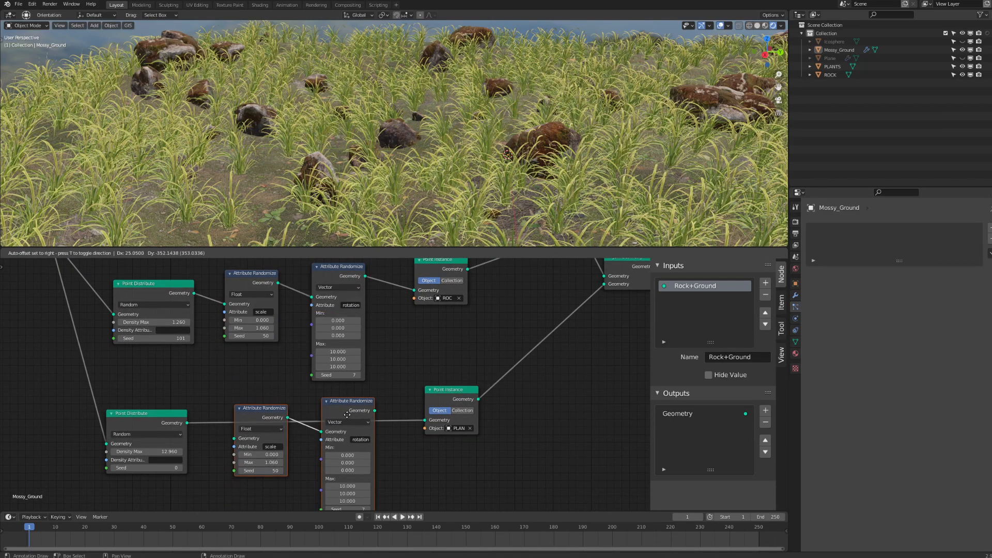
pyautogui.click(347, 408)
pyautogui.moveTo(187, 422); pyautogui.dragTo(235, 427)
pyautogui.moveTo(375, 399); pyautogui.dragTo(425, 420)
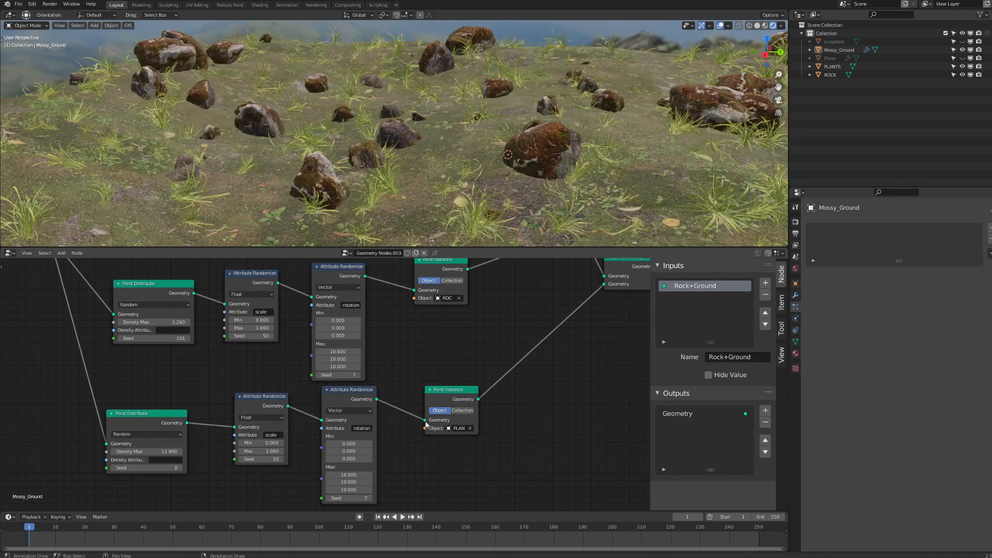
pyautogui.moveTo(288, 404); pyautogui.dragTo(287, 405)
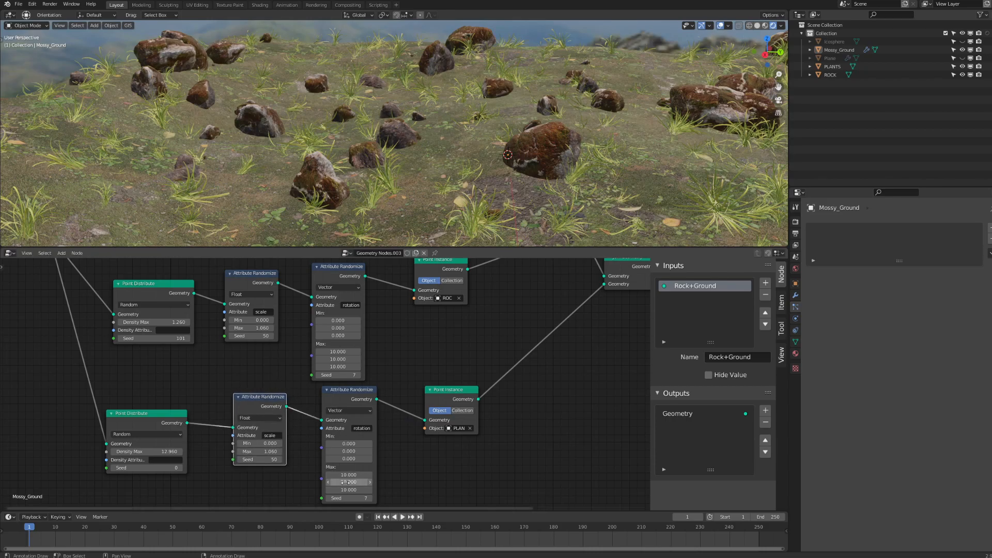
# - Reset the first two Max values of the plants' rotation randomization to 0, and set their scale randomization to Max 0.760 and Seed 60
pyautogui.press('BackSpace')
pyautogui.press('BackSpace')
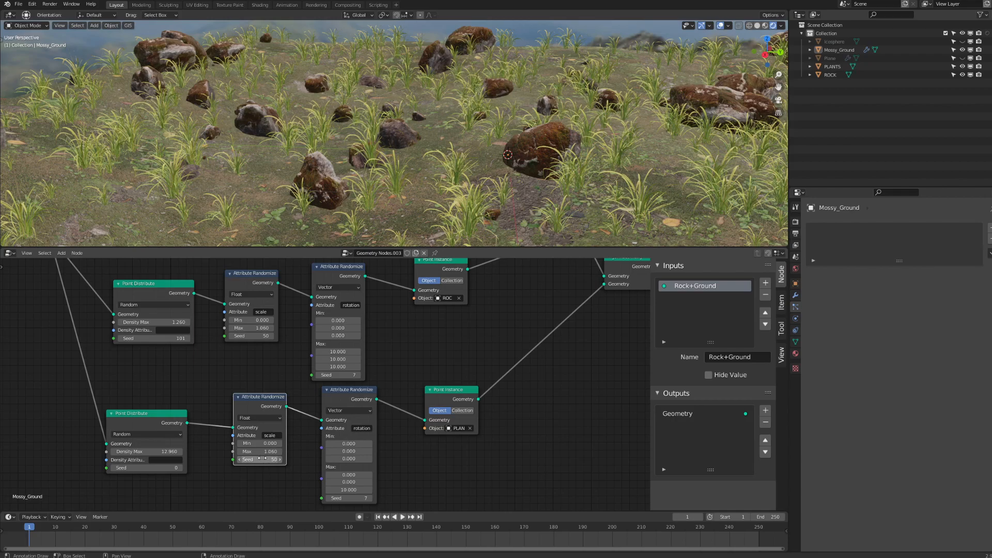
pyautogui.moveTo(257, 459)
pyautogui.mouseDown()
pyautogui.moveTo(270, 459)
pyautogui.moveTo(248, 451)
pyautogui.mouseUp()
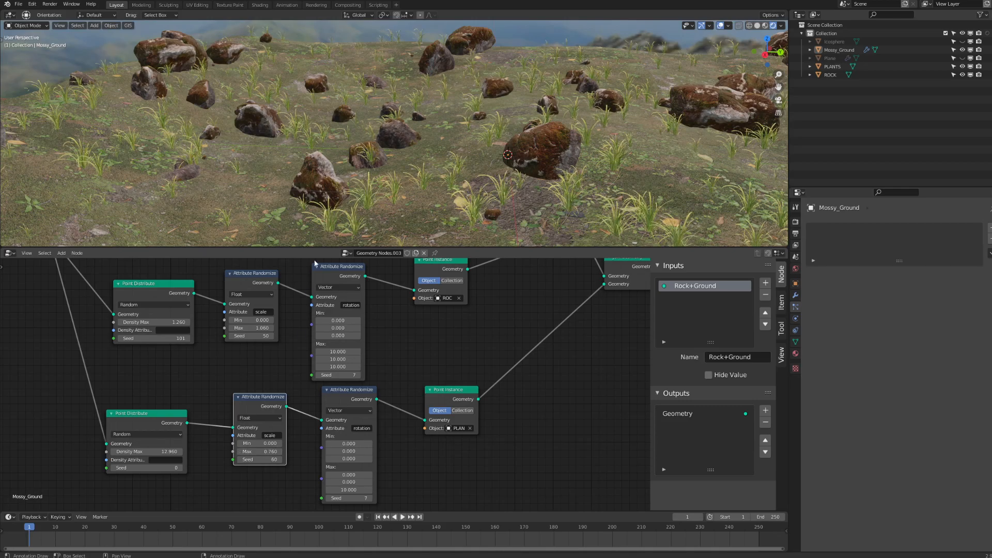
# - Set the Density Max of the plants' Point Distribute to 80
pyautogui.moveTo(309, 294); pyautogui.dragTo(381, 343, button='middle')
pyautogui.scroll(-3, 391, 110)
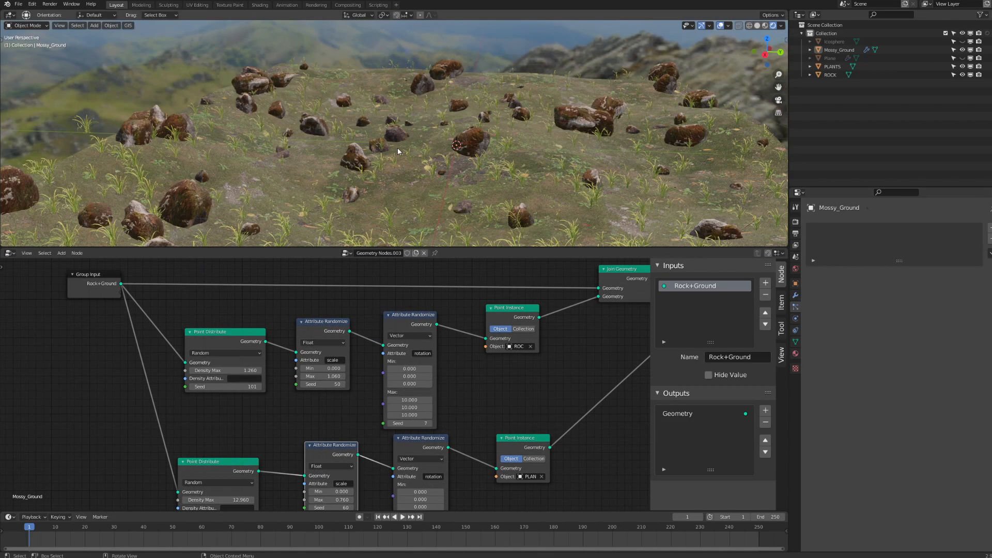
pyautogui.scroll(2, 396, 144)
pyautogui.moveTo(218, 510); pyautogui.dragTo(231, 418, button='middle')
pyautogui.moveTo(221, 409); pyautogui.dragTo(280, 409)
pyautogui.moveTo(475, 107); pyautogui.dragTo(485, 125, button='middle')
pyautogui.hotkey('ctrl', 'space')
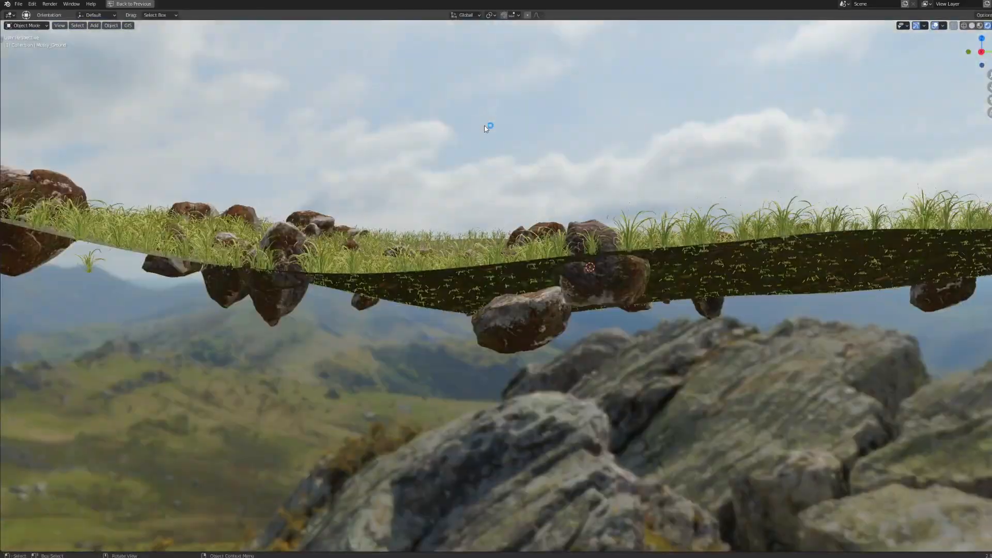
pyautogui.hotkey('ctrl', 'space')
pyautogui.click(217, 404)
pyautogui.click(230, 407)
pyautogui.write('80')
pyautogui.press('Return')
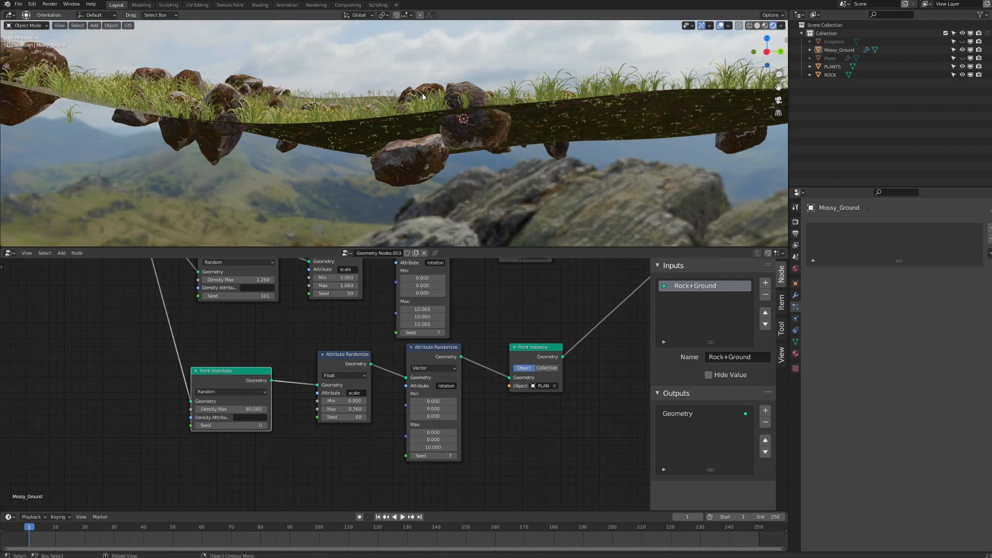
# - Examine the denser plants among the rocks up close and from above in a maximized viewport
pyautogui.moveTo(422, 96); pyautogui.dragTo(423, 137, button='middle')
pyautogui.hotkey('ctrl', 'space')
pyautogui.keyDown('shift'); pyautogui.moveTo(425, 193); pyautogui.dragTo(246, 185, button='middle'); pyautogui.keyUp('shift')
pyautogui.scroll(10, 324, 230)
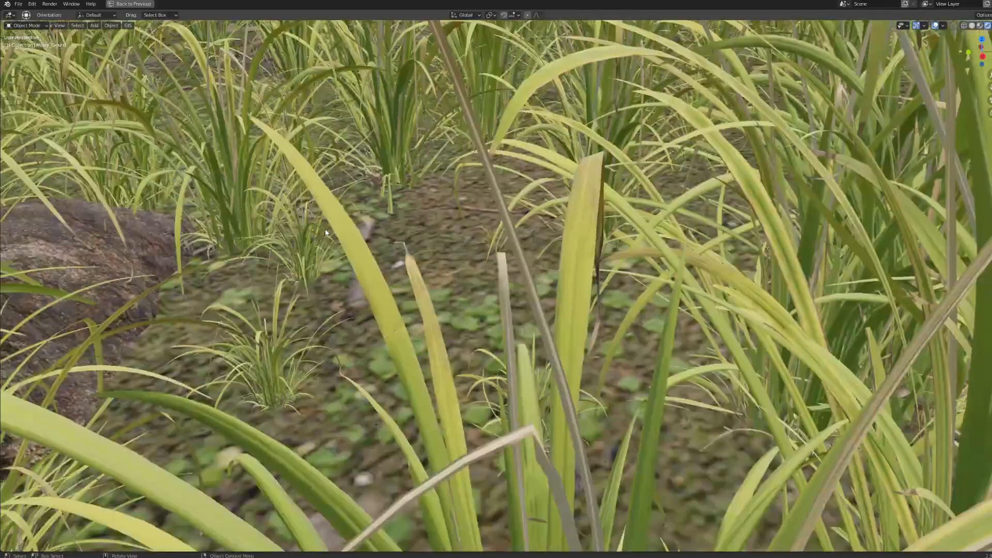
pyautogui.scroll(-15, 324, 228)
pyautogui.moveTo(363, 210); pyautogui.dragTo(383, 226, button='middle')
pyautogui.scroll(5, 391, 254)
pyautogui.scroll(-3, 406, 306)
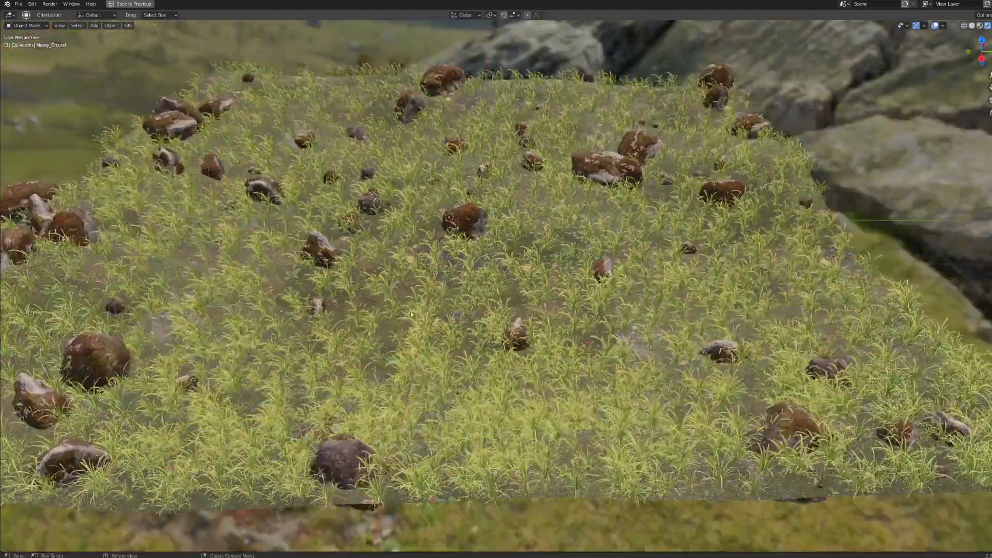
pyautogui.scroll(-4, 413, 307)
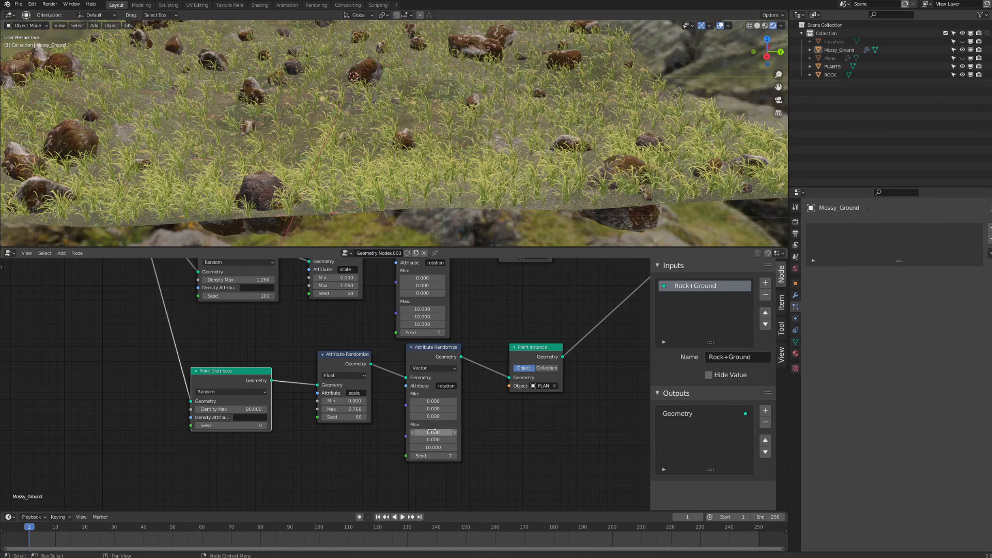
# - Try 2 as the first Max value of the plants' rotation randomization and return it to 0
pyautogui.click(432, 431)
pyautogui.write('2')
pyautogui.press('Tab')
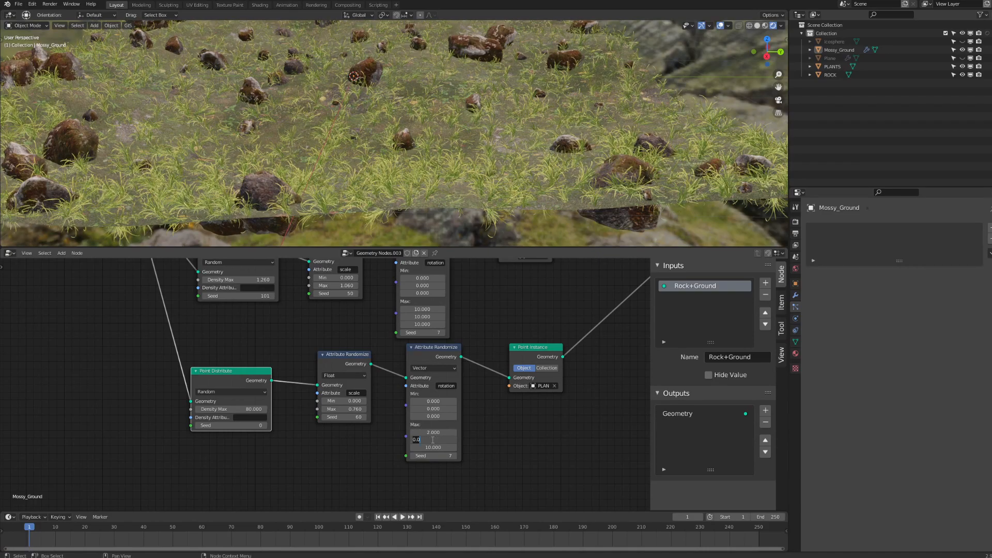
pyautogui.press('Return')
pyautogui.click(431, 433)
pyautogui.write('0')
pyautogui.press('Return')
# - Set the Max of the plants' scale randomization to 0.970
pyautogui.moveTo(343, 409); pyautogui.dragTo(354, 409)
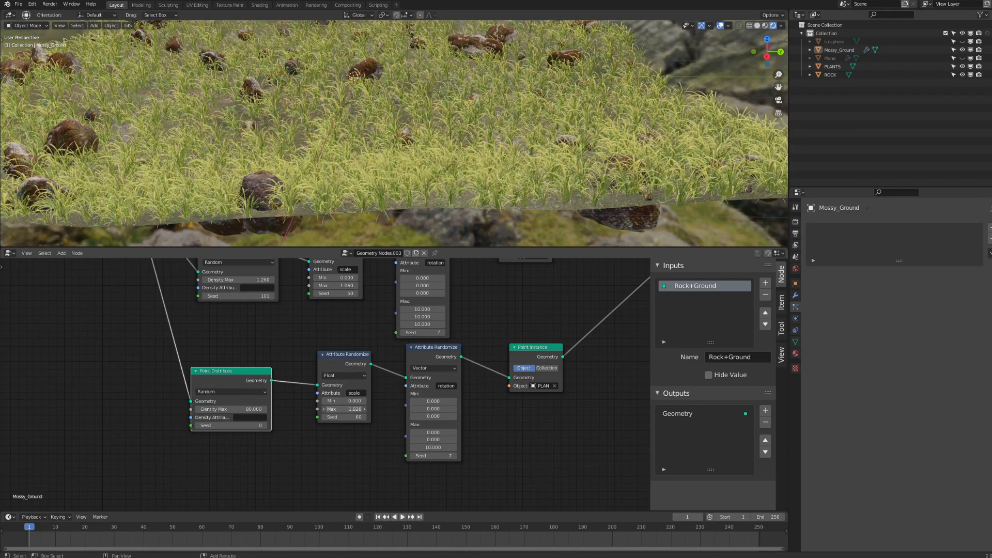
# - Enable Ambient Occlusion in the render settings and set its Distance to 0.87 m
pyautogui.click(795, 222)
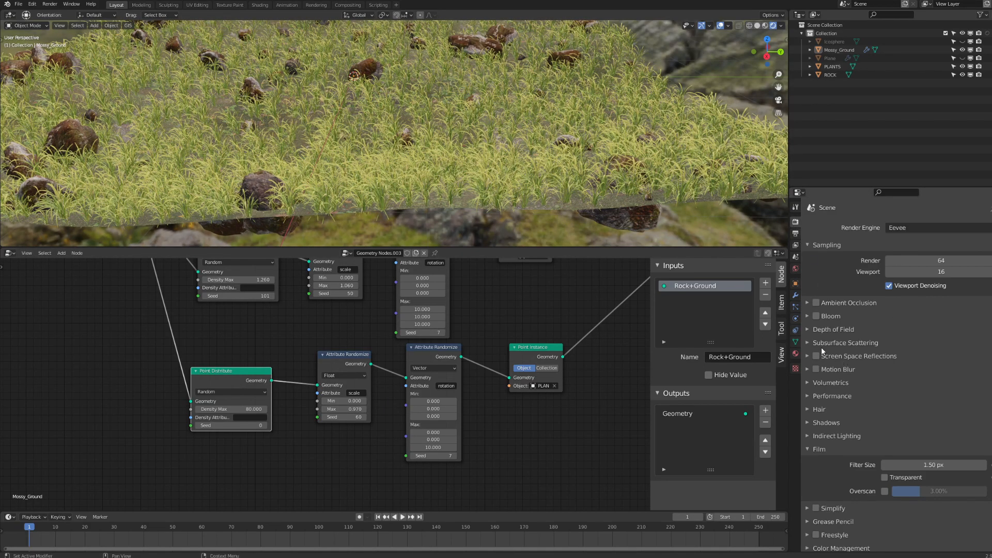
pyautogui.click(816, 303)
pyautogui.moveTo(413, 143); pyautogui.dragTo(486, 171, button='middle')
pyautogui.hotkey('ctrl', 'space')
pyautogui.hotkey('ctrl', 'space')
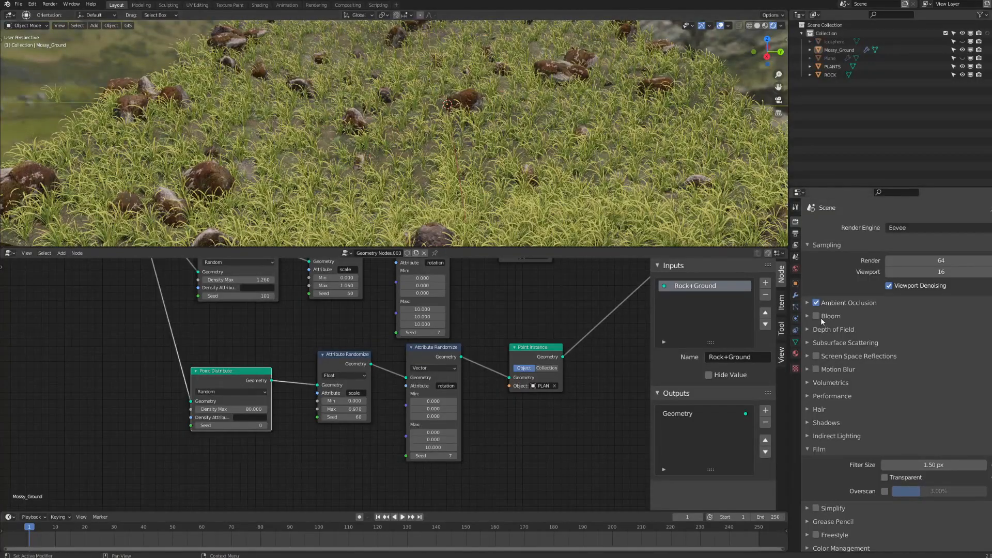
pyautogui.click(837, 303)
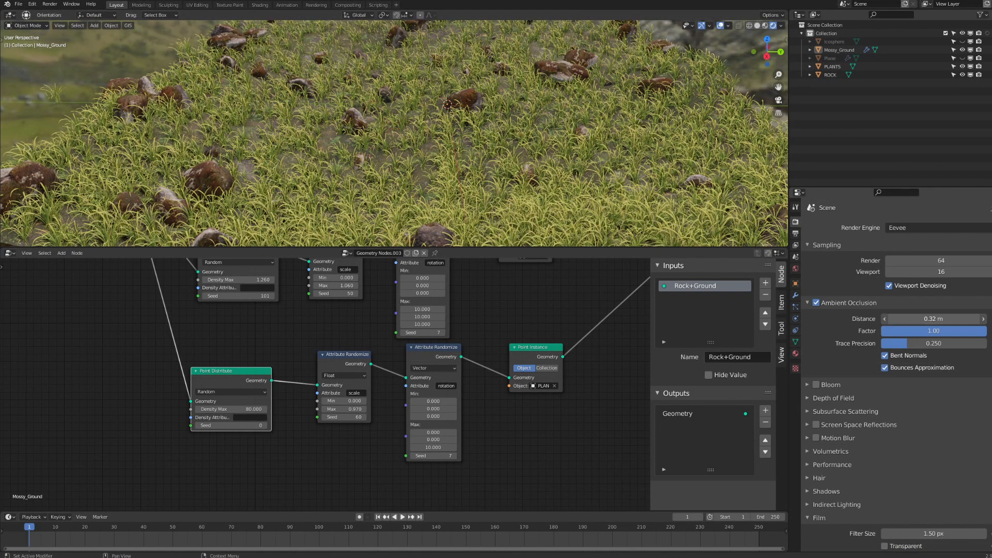
# - Set the Density Max of the plants' Point Distribute to 60 and check the whole ground in a maximized viewport
pyautogui.moveTo(253, 410); pyautogui.dragTo(227, 409)
pyautogui.moveTo(314, 148); pyautogui.dragTo(331, 131, button='middle')
pyautogui.hotkey('ctrl', 'space')
pyautogui.keyDown('shift'); pyautogui.moveTo(405, 156); pyautogui.dragTo(345, 184, button='middle'); pyautogui.keyUp('shift')
pyautogui.scroll(3, 448, 230)
pyautogui.scroll(3, 450, 231)
pyautogui.moveTo(450, 231); pyautogui.dragTo(487, 247, button='middle')
pyautogui.scroll(-10, 487, 247)
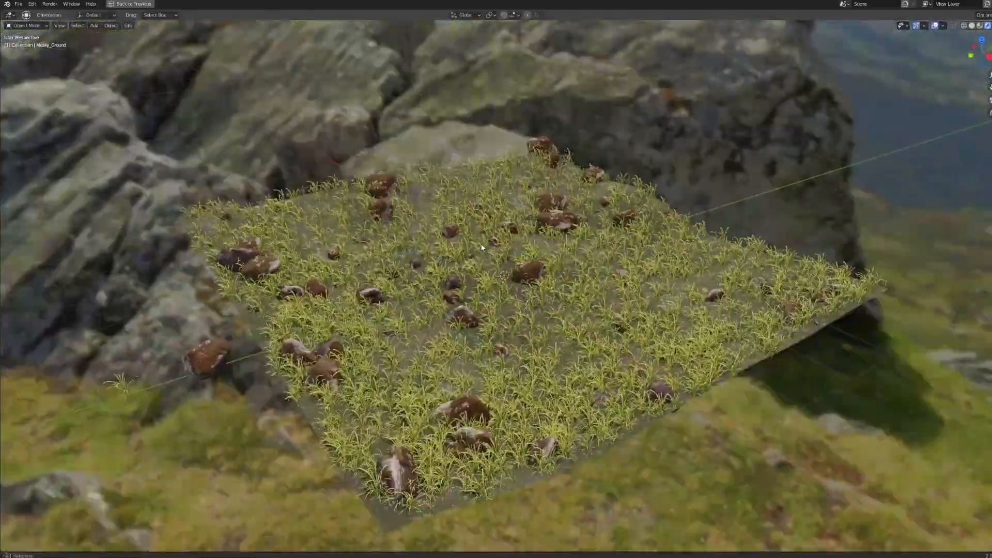
pyautogui.hotkey('ctrl', 'space')
# - Review the rock and plant node chains from Point Distribute through to the final Join Geometry
pyautogui.moveTo(544, 333); pyautogui.dragTo(350, 413, button='middle')
pyautogui.moveTo(349, 438); pyautogui.dragTo(331, 427)
pyautogui.click(421, 277)
pyautogui.moveTo(291, 381); pyautogui.dragTo(338, 362, button='middle')
pyautogui.moveTo(268, 300); pyautogui.dragTo(277, 298)
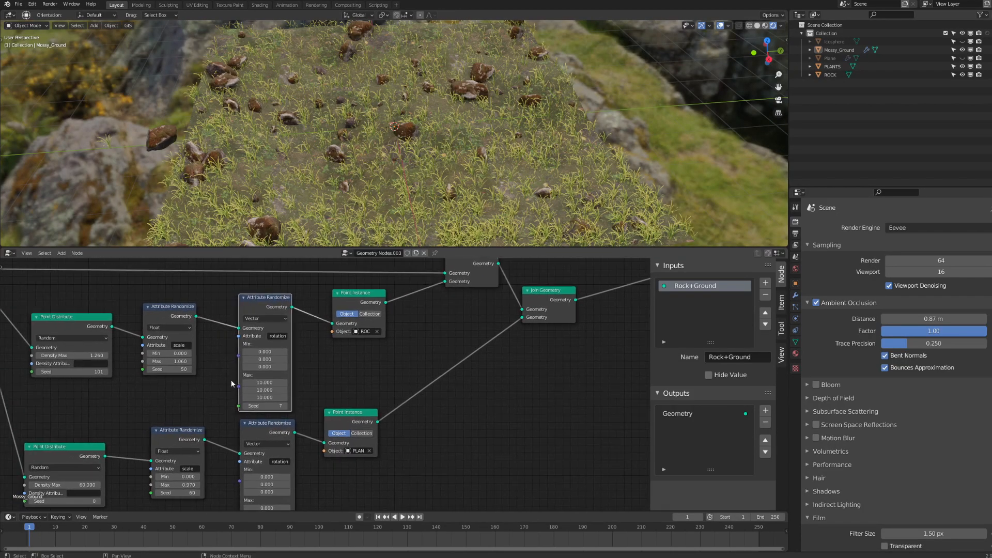
pyautogui.keyDown('shift'); pyautogui.moveTo(482, 342); pyautogui.dragTo(277, 390, button='middle'); pyautogui.keyUp('shift')
pyautogui.moveTo(465, 329); pyautogui.dragTo(473, 357)
pyautogui.moveTo(255, 370)
pyautogui.mouseDown(button='middle')
pyautogui.moveTo(530, 330)
pyautogui.moveTo(463, 387)
pyautogui.moveTo(249, 351)
pyautogui.mouseUp(button='middle')
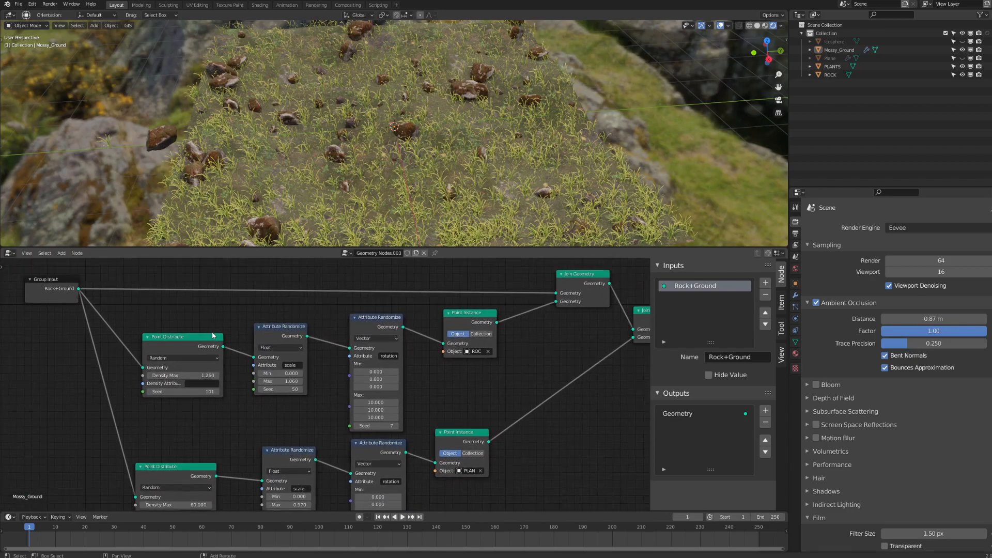
# - Examine the complete node tree from Group Input to Group Output in a maximized node editor
pyautogui.hotkey('ctrl', 'space')
pyautogui.scroll(-4, 456, 357)
pyautogui.moveTo(563, 330); pyautogui.dragTo(432, 356, button='middle')
pyautogui.moveTo(564, 208); pyautogui.dragTo(557, 206)
pyautogui.moveTo(44, 216); pyautogui.dragTo(44, 205)
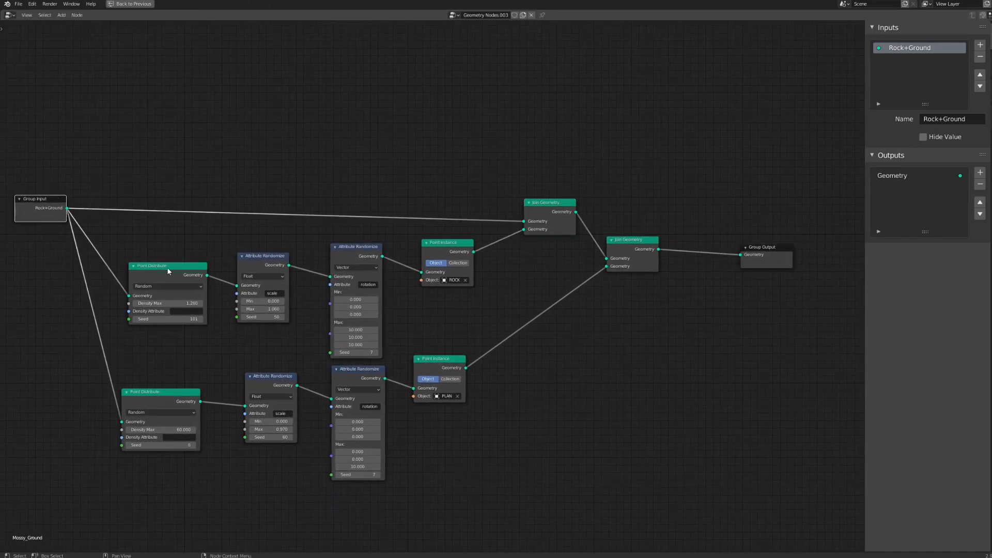
pyautogui.moveTo(450, 252); pyautogui.dragTo(446, 252)
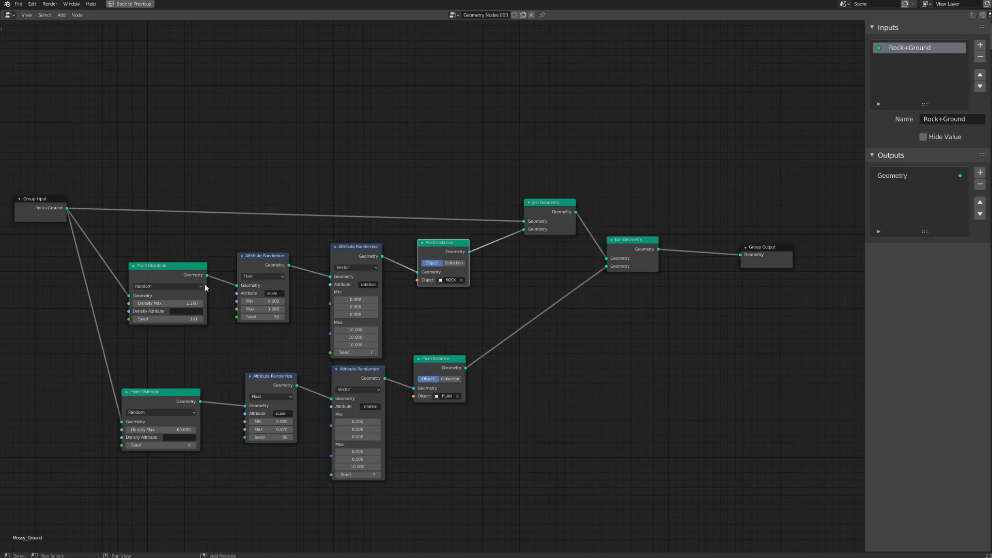
pyautogui.scroll(1, 225, 301)
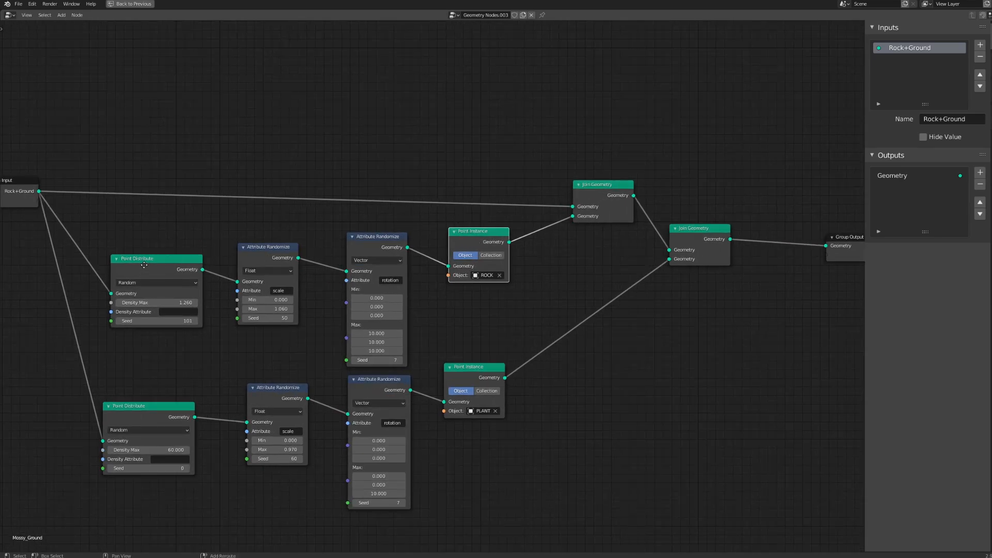
pyautogui.moveTo(144, 265); pyautogui.dragTo(191, 278, button='middle')
pyautogui.moveTo(183, 274); pyautogui.dragTo(174, 278)
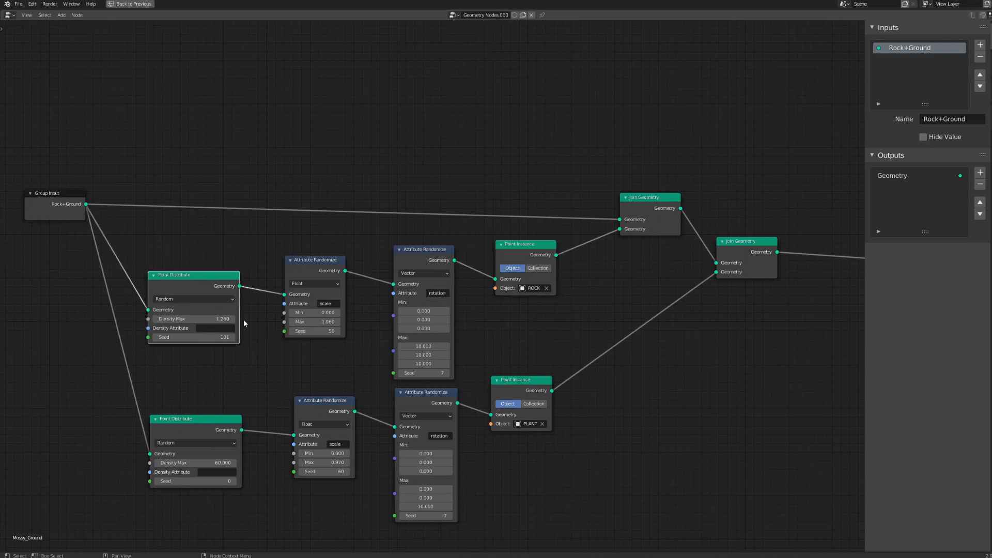
# - Browse the node types that can be added, including the Mesh, Point, Geometry and Attribute categories, without adding any
pyautogui.moveTo(719, 301); pyautogui.dragTo(434, 281, button='middle')
pyautogui.hotkey('shift', 'a')
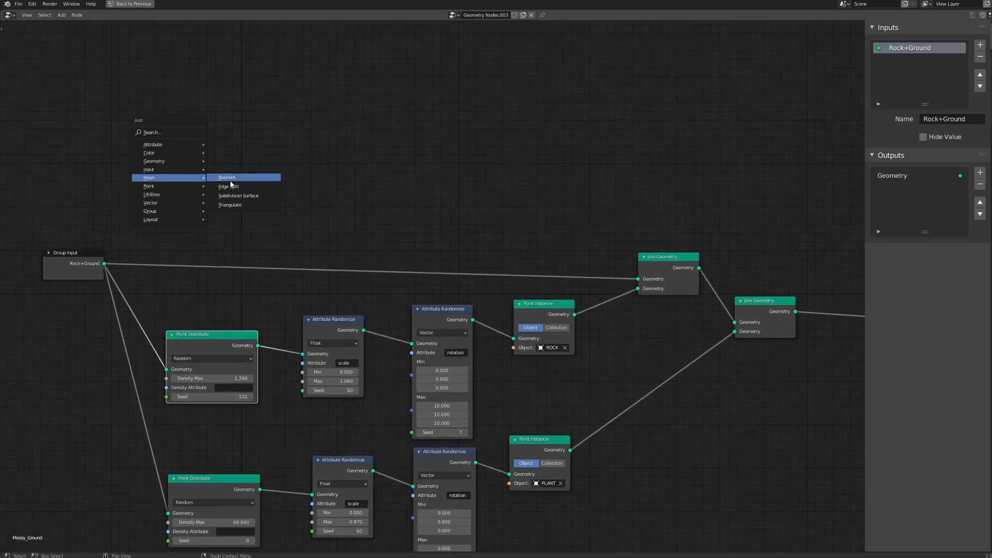
pyautogui.moveTo(166, 197)
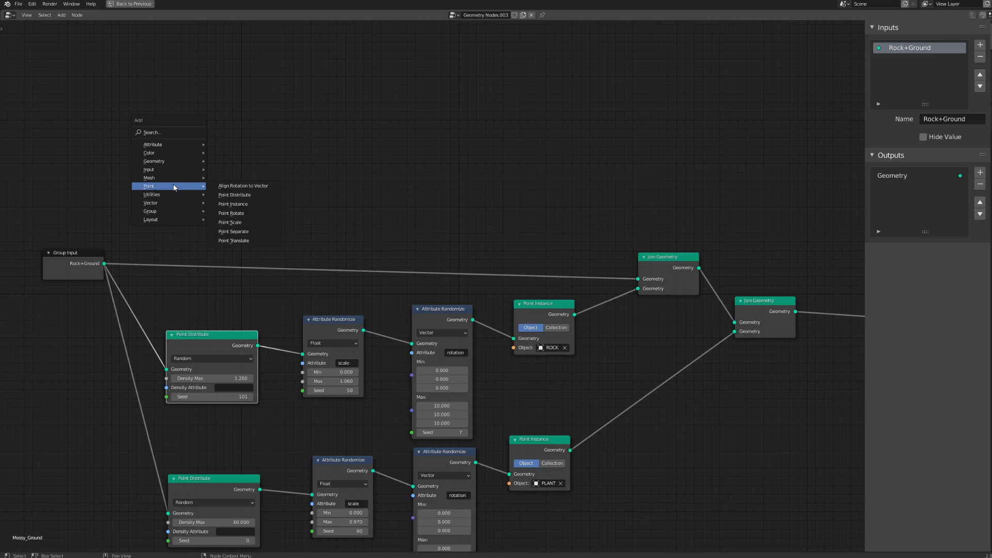
pyautogui.moveTo(170, 165)
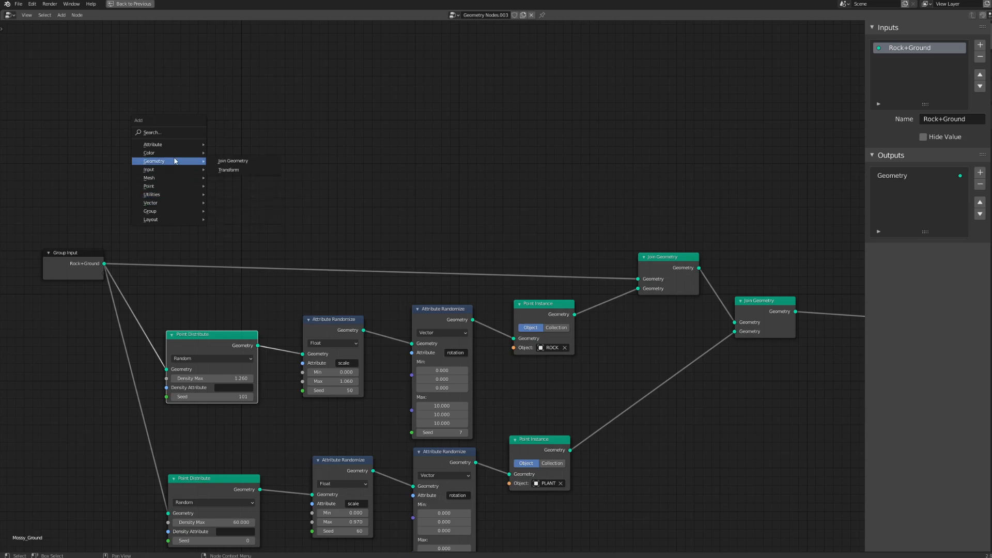
pyautogui.moveTo(190, 145)
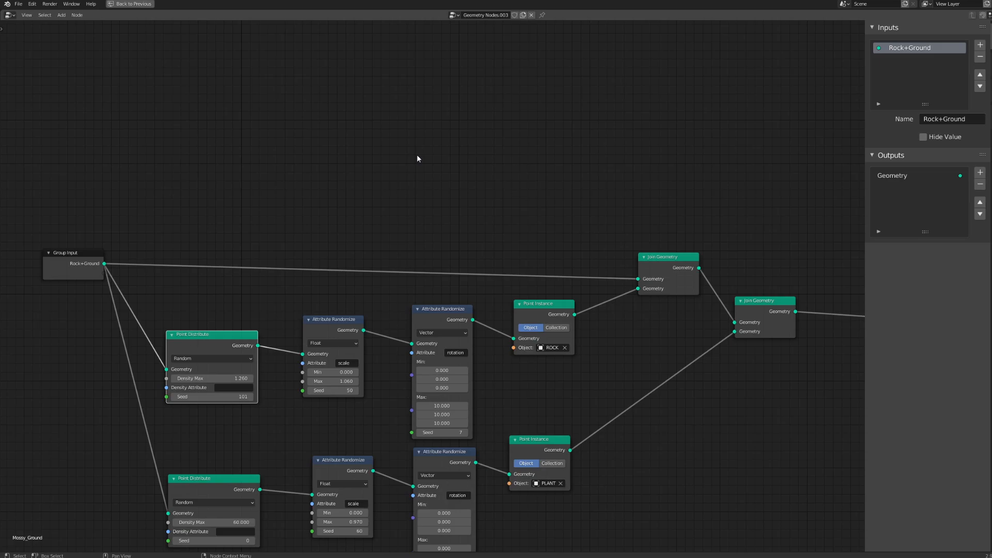
pyautogui.hotkey('ctrl', 'space')
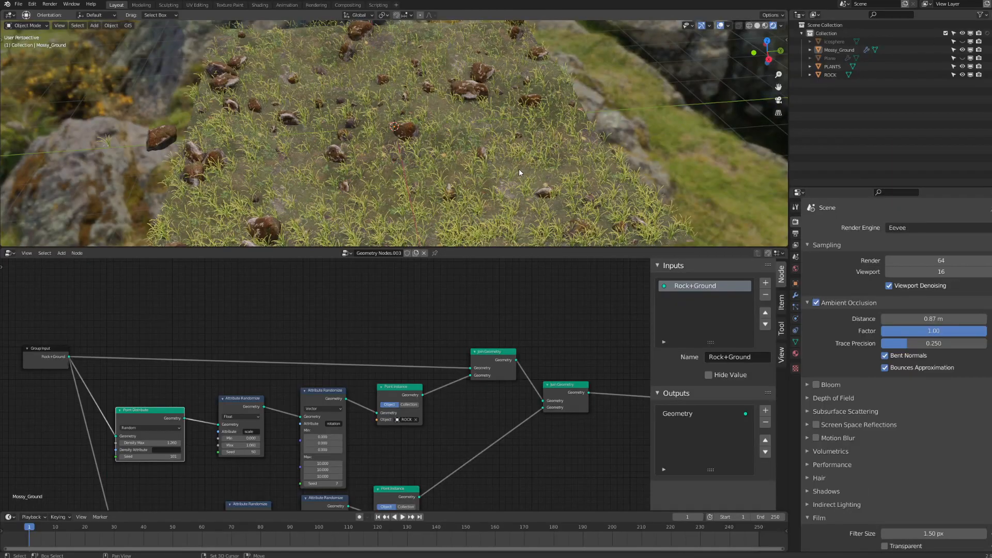
# - Select the mossy ground and add a vertex group to its mesh
pyautogui.moveTo(476, 178); pyautogui.dragTo(441, 182, button='middle')
pyautogui.moveTo(401, 352); pyautogui.dragTo(386, 298, button='middle')
pyautogui.moveTo(432, 265); pyautogui.dragTo(405, 276, button='middle')
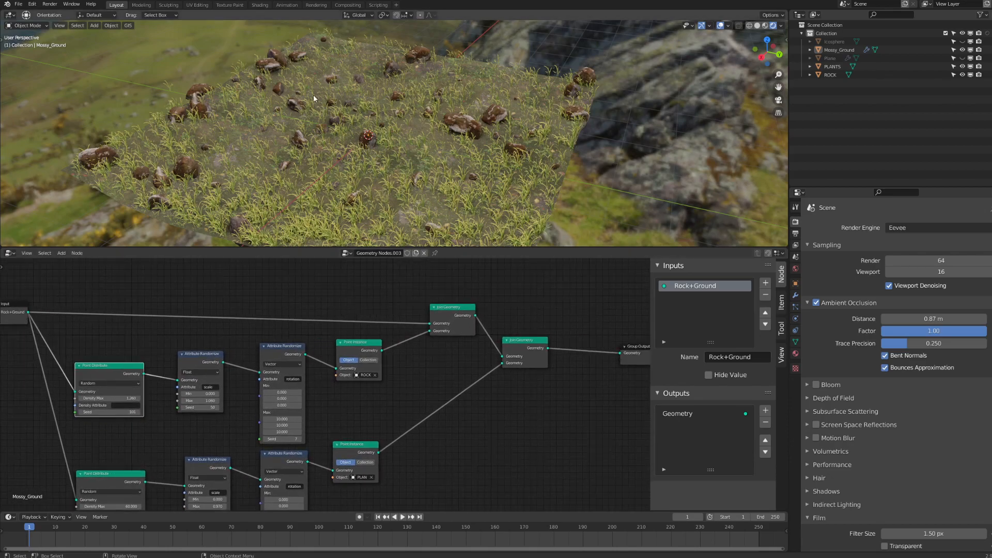
pyautogui.moveTo(126, 458); pyautogui.dragTo(268, 374, button='middle')
pyautogui.scroll(4, 268, 377)
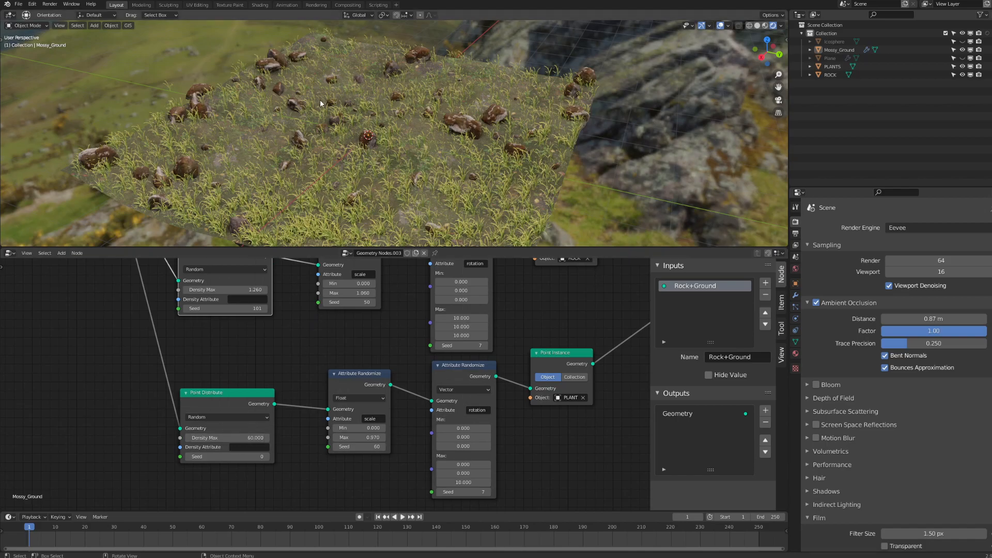
pyautogui.keyDown('shift'); pyautogui.moveTo(439, 159); pyautogui.dragTo(463, 134, button='middle'); pyautogui.keyUp('shift')
pyautogui.click(471, 119)
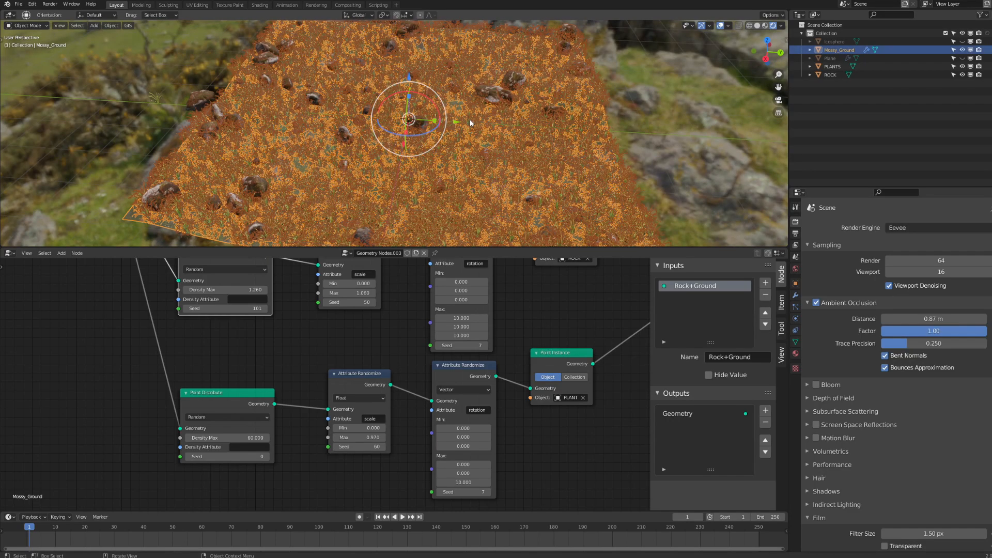
pyautogui.click(656, 134)
pyautogui.click(509, 139)
pyautogui.click(794, 342)
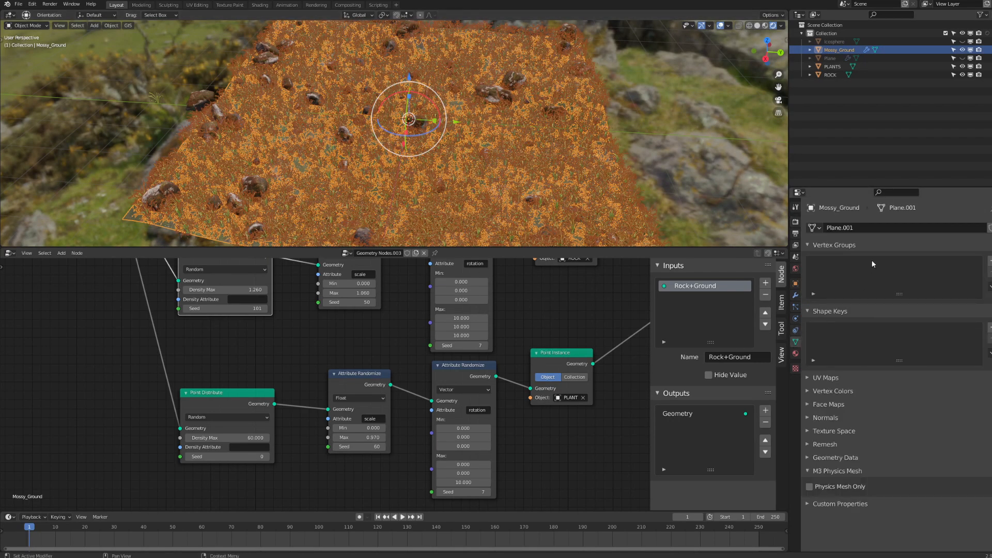
pyautogui.click(990, 260)
pyautogui.scroll(-2, 616, 156)
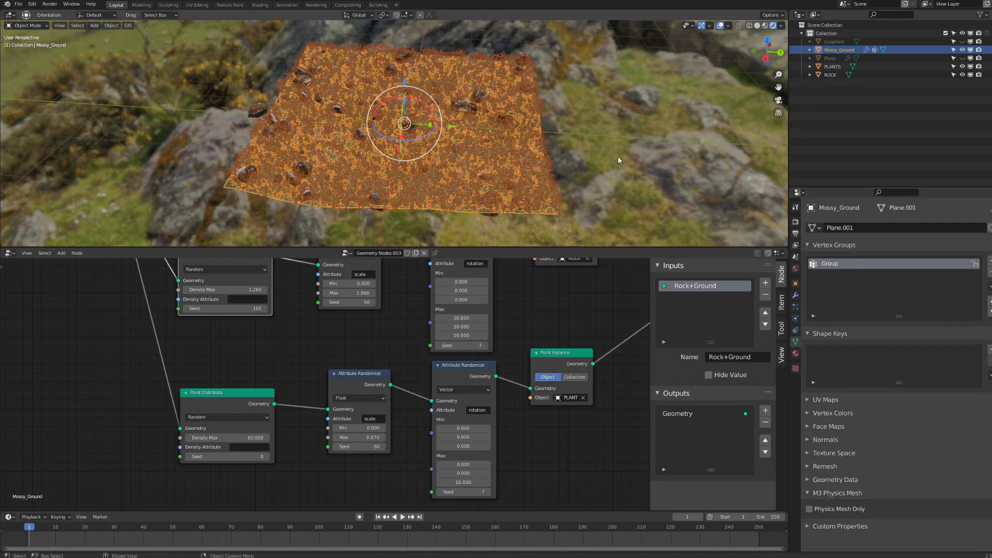
# - Assign the ground mesh's selected vertices to the new vertex group in Edit Mode and return to Object Mode
pyautogui.press('Tab')
pyautogui.click(829, 330)
pyautogui.press('Tab')
# - Enlarge the 3D viewport over the node editor and frame the scattered ground in it
pyautogui.scroll(3, 596, 154)
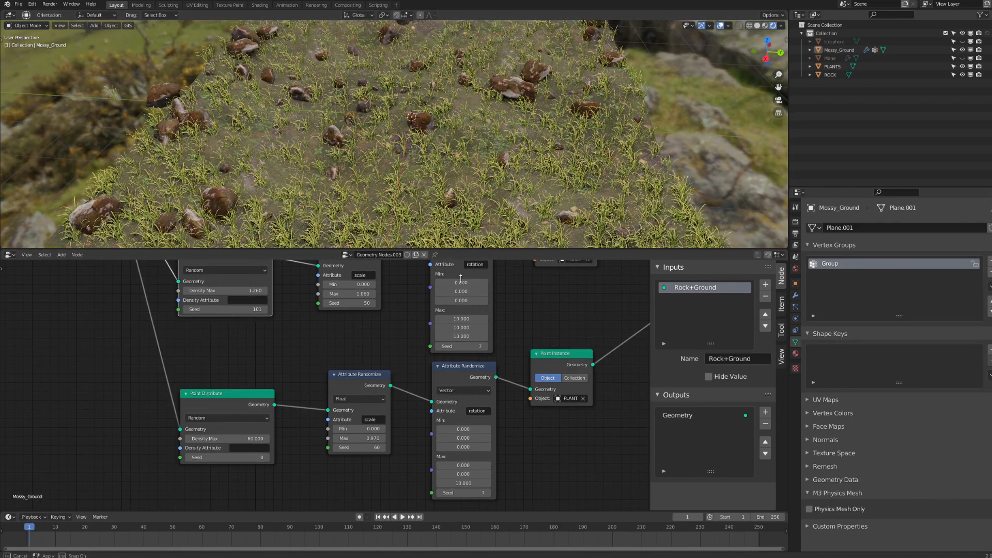
pyautogui.moveTo(427, 247); pyautogui.dragTo(431, 304)
pyautogui.keyDown('shift'); pyautogui.moveTo(435, 187); pyautogui.dragTo(473, 154, button='middle'); pyautogui.keyUp('shift')
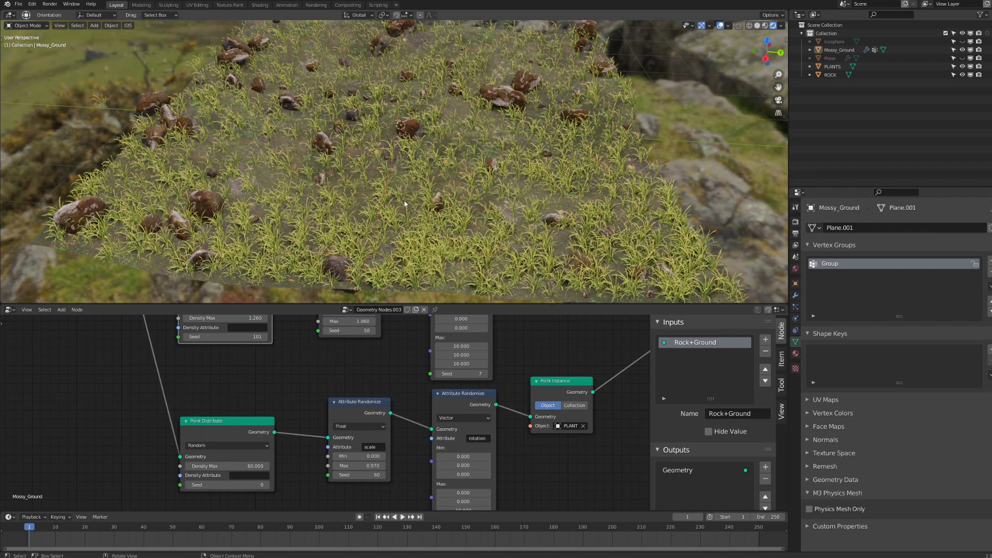
# - Select the plants' Point Distribute node and rename the ground mesh's vertex group to Density1
pyautogui.moveTo(268, 402); pyautogui.dragTo(313, 439, button='middle')
pyautogui.hotkey('ctrl', 'space')
pyautogui.scroll(3, 292, 279)
pyautogui.click(283, 313)
pyautogui.moveTo(288, 334)
pyautogui.mouseDown()
pyautogui.moveTo(271, 321)
pyautogui.moveTo(286, 331)
pyautogui.mouseUp()
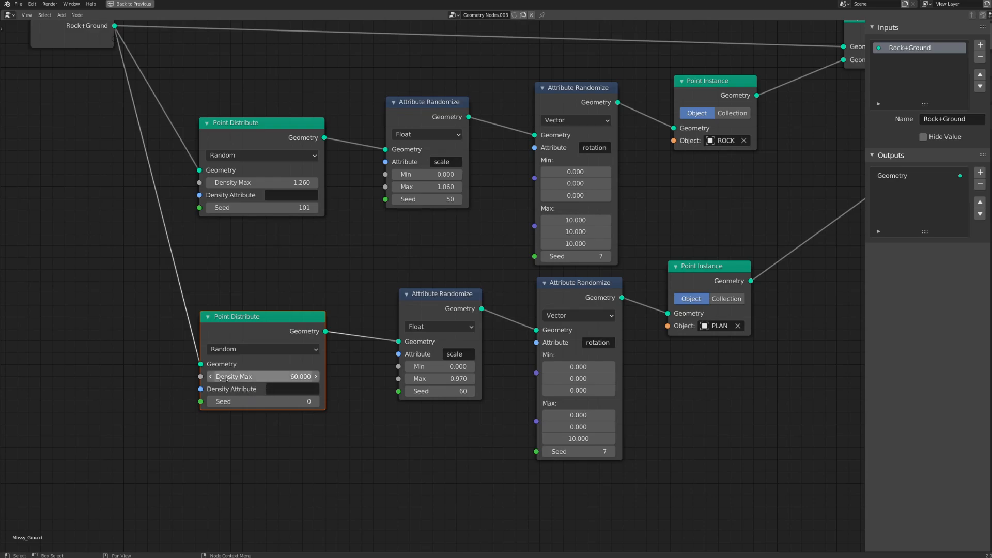
pyautogui.hotkey('ctrl', 'space')
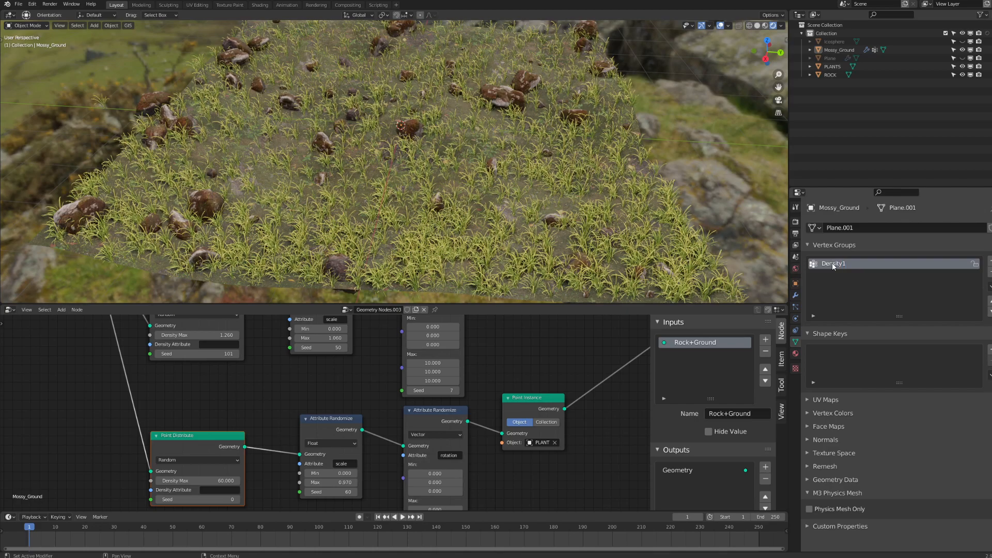
# - Select the mossy ground and enter Density1 as the density attribute of the plants' Point Distribute node
pyautogui.moveTo(494, 181); pyautogui.dragTo(456, 281, button='middle')
pyautogui.click(436, 228)
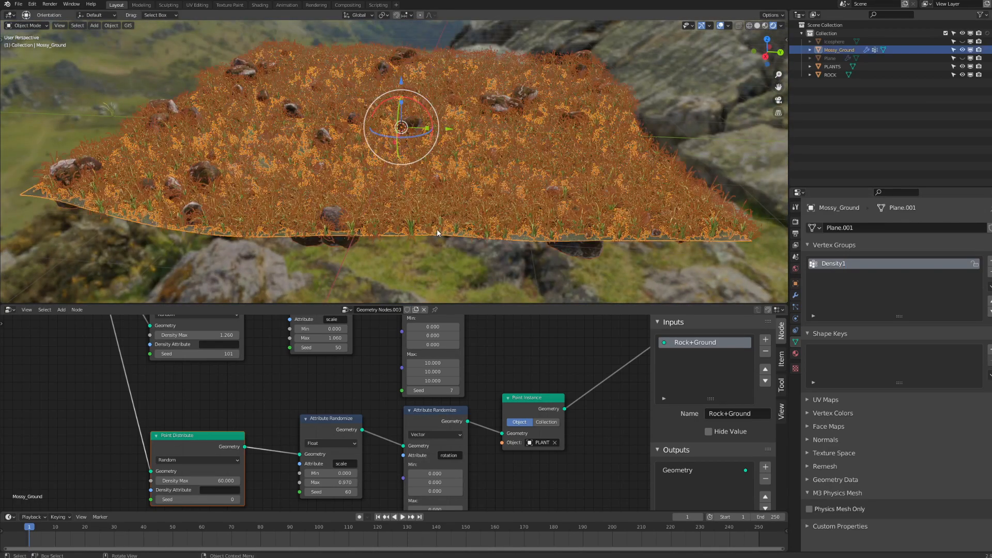
pyautogui.moveTo(263, 380); pyautogui.dragTo(289, 375, button='middle')
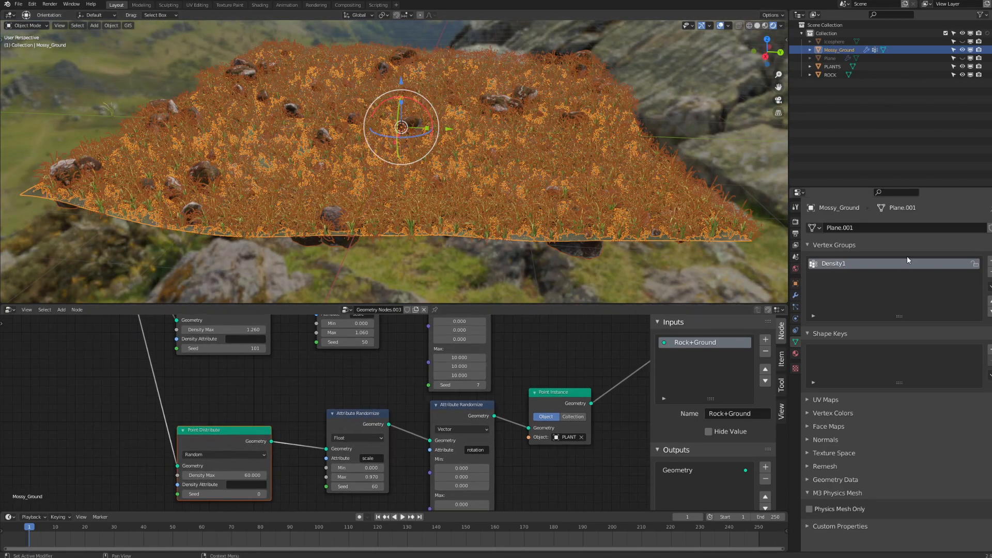
pyautogui.press('Tab')
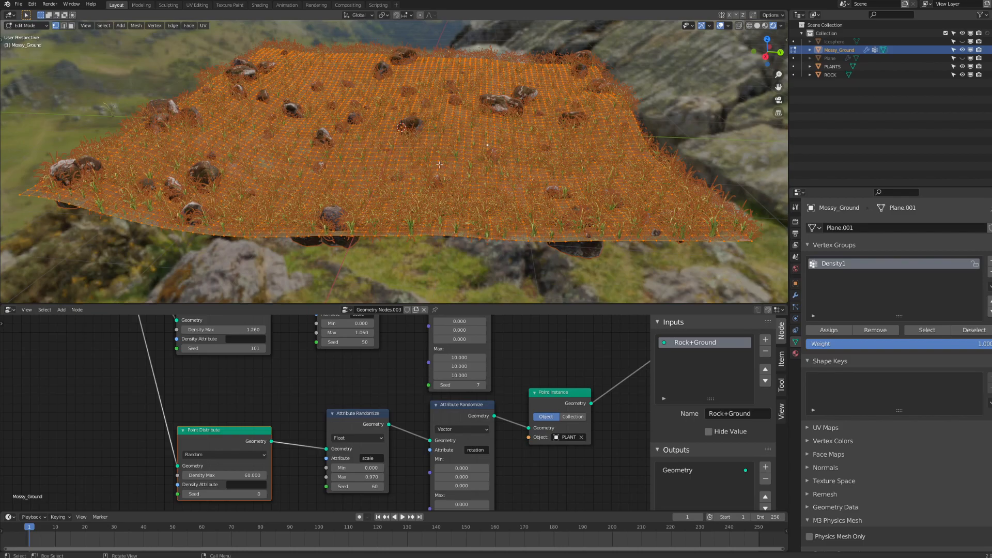
pyautogui.press('Tab')
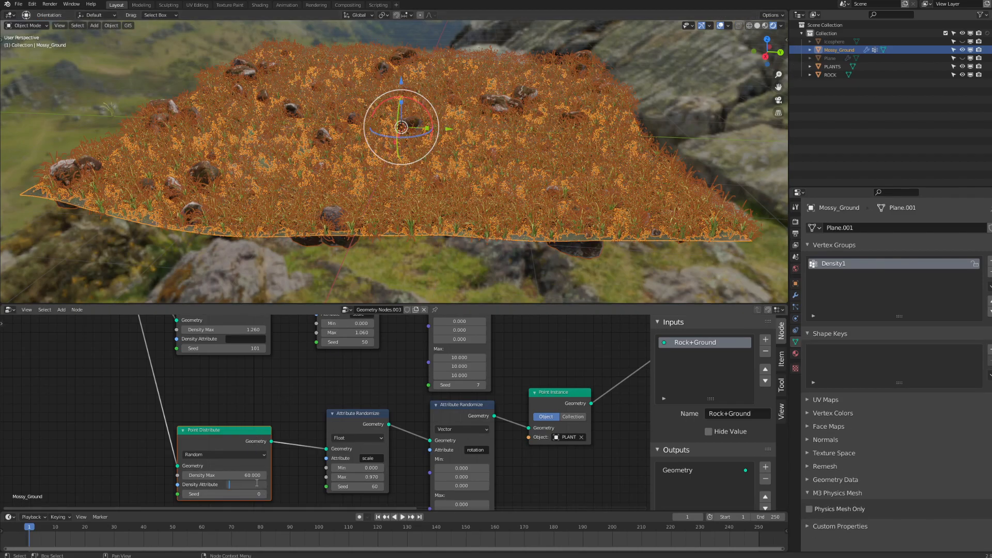
pyautogui.click(855, 268)
pyautogui.click(247, 487)
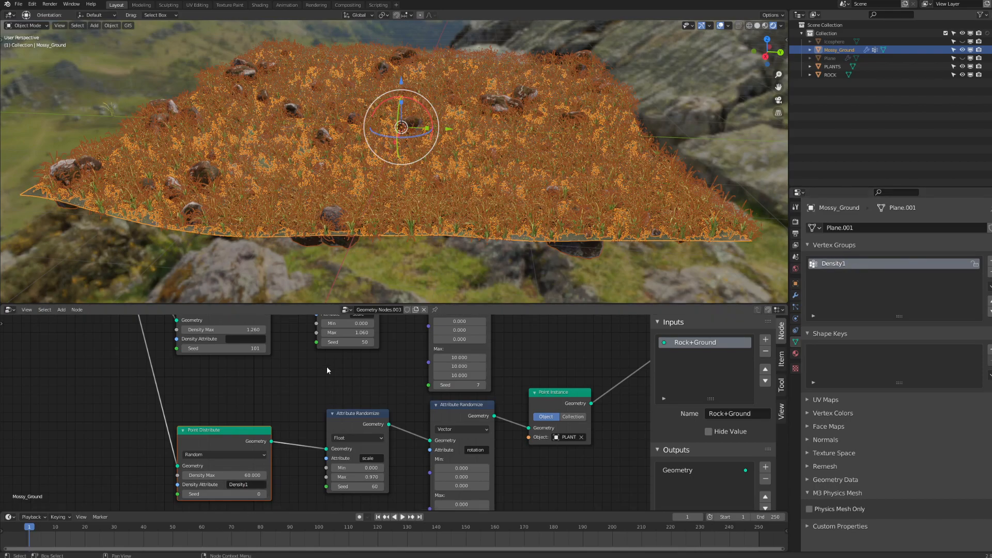
pyautogui.press('Tab')
pyautogui.moveTo(520, 145)
pyautogui.mouseDown(button='middle')
pyautogui.moveTo(493, 165)
pyautogui.moveTo(537, 150)
pyautogui.mouseUp(button='middle')
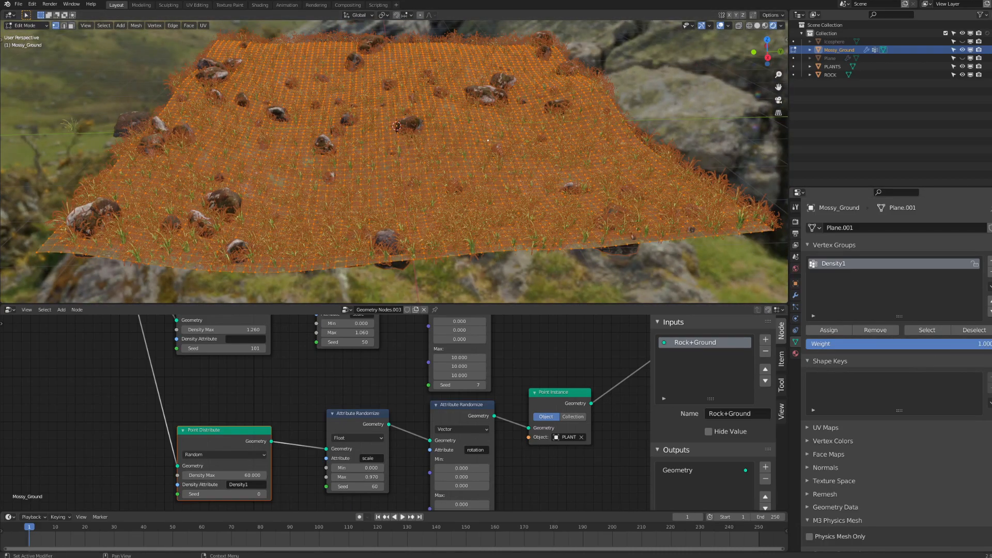
pyautogui.press('Tab')
# - Switch the mossy ground to Weight Paint mode
pyautogui.moveTo(548, 154); pyautogui.dragTo(521, 162, button='middle')
pyautogui.click(740, 107)
pyautogui.click(450, 167)
pyautogui.hotkey('ctrl', 'Tab')
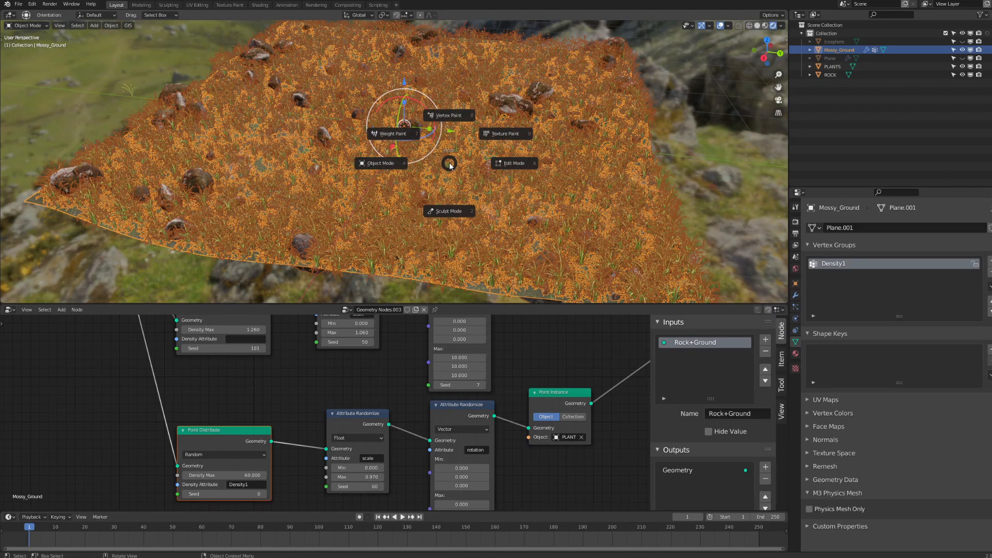
pyautogui.click(400, 135)
# - Enlarge the brush radius to 135 px and paint weight 0 over the ground's centre to clear the plants there
pyautogui.moveTo(400, 147); pyautogui.dragTo(403, 182, button='middle')
pyautogui.scroll(9, 401, 170)
pyautogui.moveTo(424, 129); pyautogui.dragTo(417, 171, button='middle')
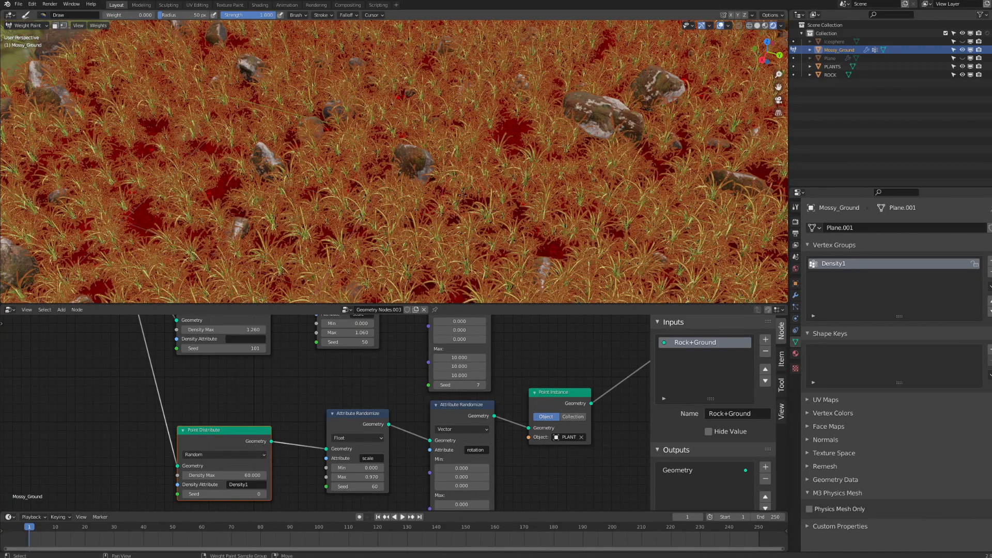
pyautogui.scroll(-8, 463, 194)
pyautogui.scroll(3, 404, 160)
pyautogui.moveTo(380, 160)
pyautogui.mouseDown()
pyautogui.moveTo(425, 195)
pyautogui.moveTo(431, 123)
pyautogui.moveTo(404, 129)
pyautogui.moveTo(416, 137)
pyautogui.moveTo(382, 176)
pyautogui.moveTo(429, 170)
pyautogui.moveTo(333, 129)
pyautogui.moveTo(381, 173)
pyautogui.moveTo(425, 161)
pyautogui.moveTo(396, 148)
pyautogui.mouseUp()
pyautogui.press('f')
pyautogui.click(438, 133)
pyautogui.moveTo(417, 185); pyautogui.dragTo(434, 177, button='middle')
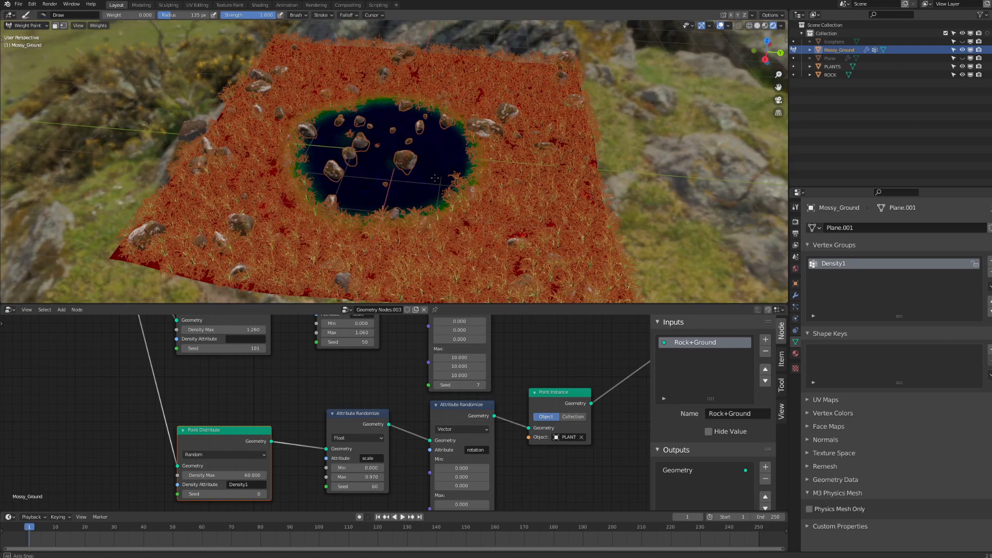
# - Paint two zero-weight paths leading outward from the central clearing on opposite sides
pyautogui.scroll(3, 434, 178)
pyautogui.moveTo(385, 92)
pyautogui.mouseDown()
pyautogui.moveTo(321, 185)
pyautogui.moveTo(414, 170)
pyautogui.moveTo(390, 119)
pyautogui.moveTo(377, 195)
pyautogui.moveTo(446, 192)
pyautogui.moveTo(459, 135)
pyautogui.moveTo(418, 87)
pyautogui.moveTo(356, 155)
pyautogui.moveTo(268, 211)
pyautogui.moveTo(99, 209)
pyautogui.mouseUp()
pyautogui.moveTo(481, 166); pyautogui.dragTo(625, 258)
# - Move the plants' Point Distribute node slightly up in the node graph
pyautogui.moveTo(226, 431)
pyautogui.mouseDown()
pyautogui.moveTo(231, 389)
pyautogui.moveTo(225, 403)
pyautogui.mouseUp()
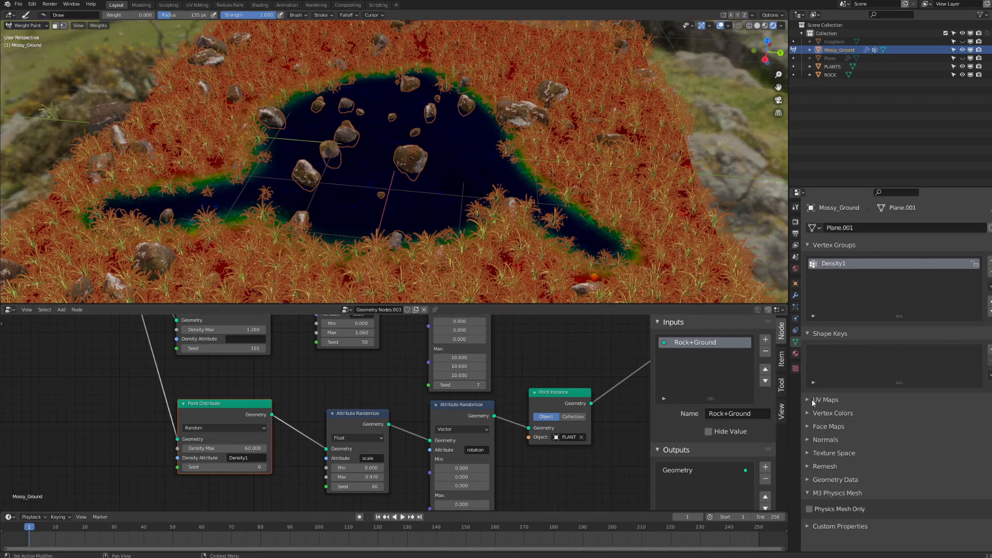
pyautogui.click(826, 427)
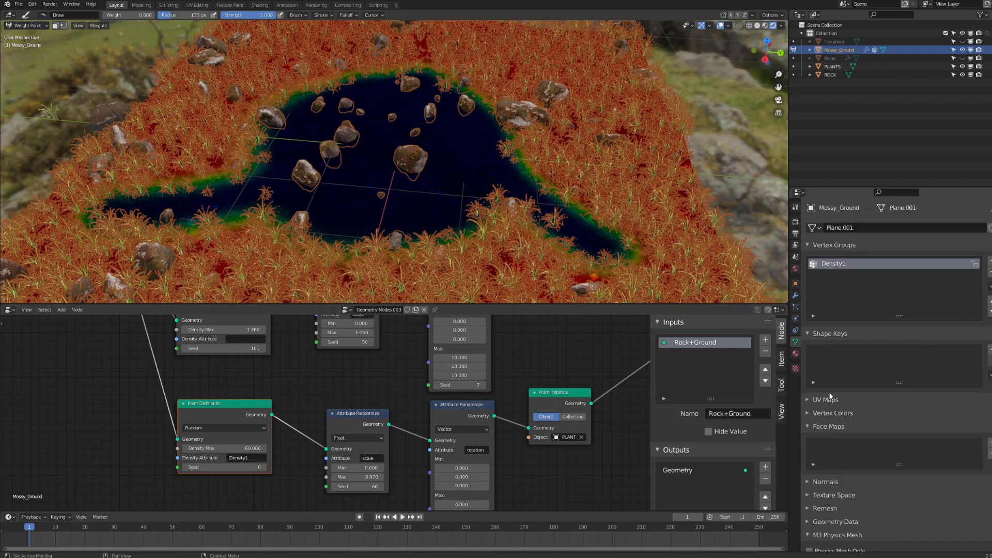
pyautogui.click(810, 424)
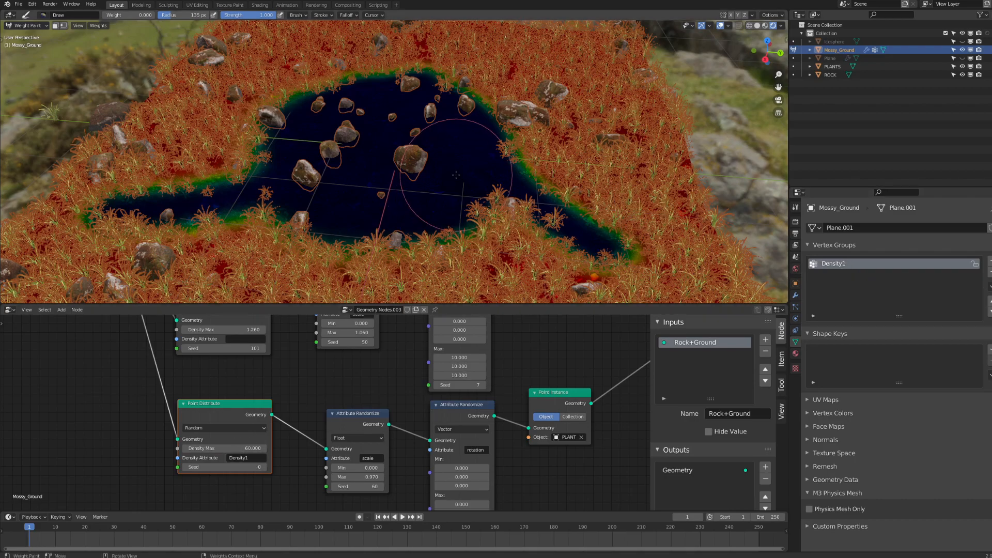
# - Paint another zero-weight path out to the ground's edge and a patch of weight 0.570 in the middle of the clearing
pyautogui.moveTo(461, 174); pyautogui.dragTo(396, 193, button='middle')
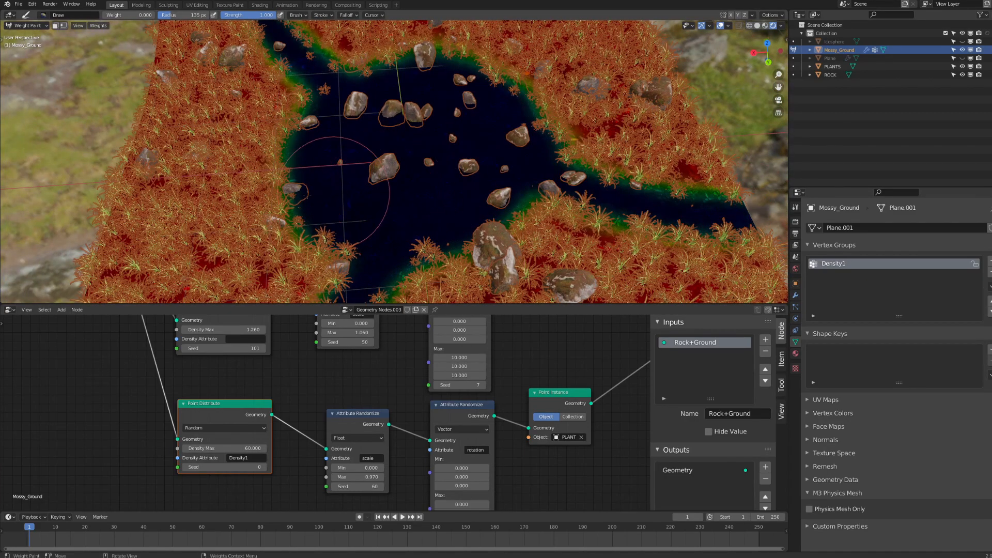
pyautogui.moveTo(310, 190); pyautogui.dragTo(116, 214)
pyautogui.moveTo(119, 15); pyautogui.dragTo(171, 15)
pyautogui.moveTo(408, 156); pyautogui.dragTo(404, 127)
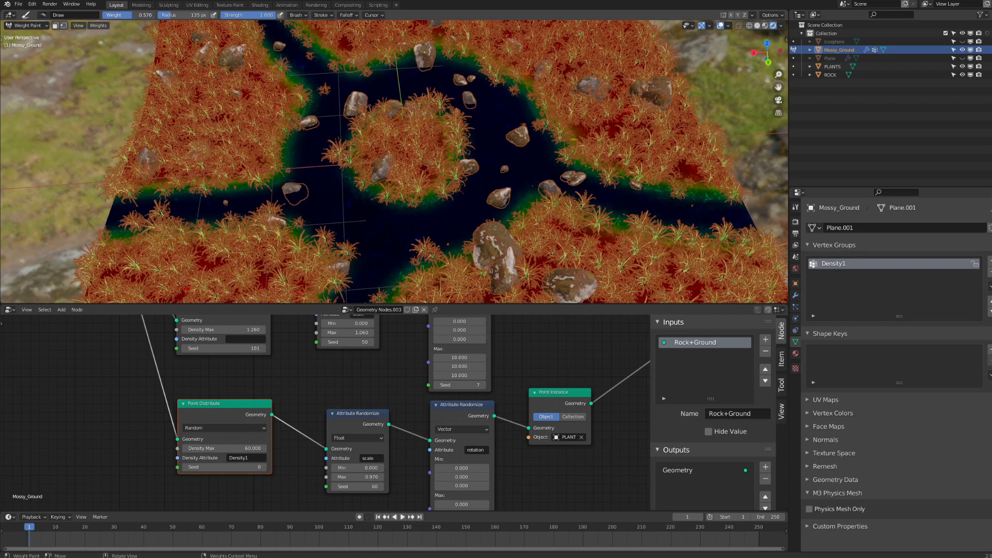
# - Lower the brush weight to 0.461 and paint patches around the clearing and over the dense grass beside it
pyautogui.moveTo(311, 188)
pyautogui.mouseDown()
pyautogui.moveTo(336, 212)
pyautogui.moveTo(413, 243)
pyautogui.moveTo(490, 186)
pyautogui.moveTo(462, 94)
pyautogui.mouseUp()
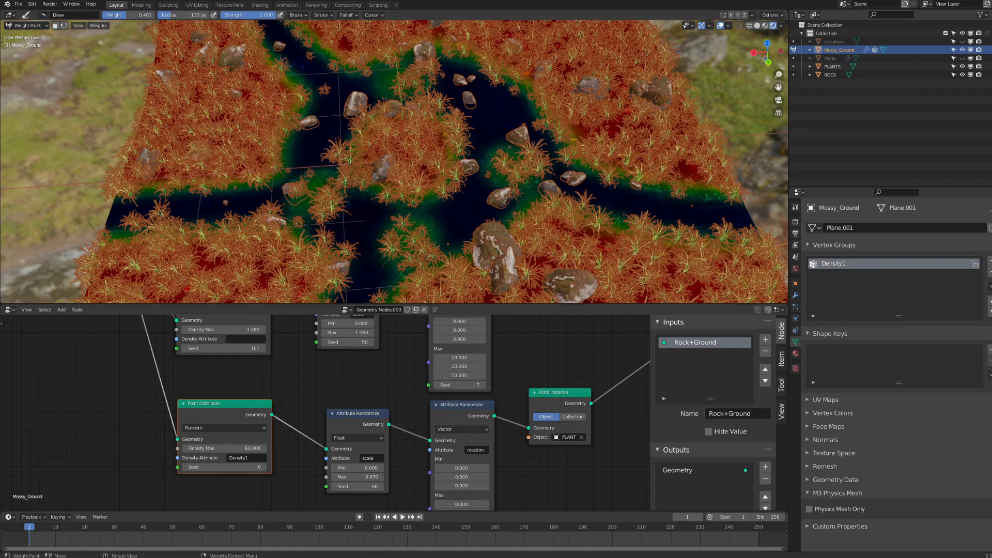
pyautogui.moveTo(402, 138); pyautogui.dragTo(440, 170)
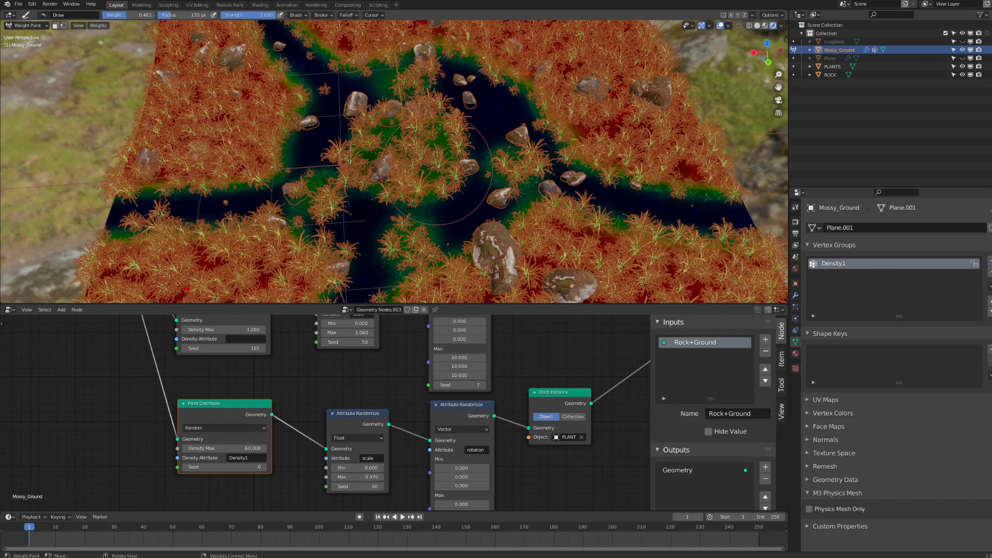
pyautogui.moveTo(264, 101)
pyautogui.mouseDown()
pyautogui.moveTo(203, 127)
pyautogui.moveTo(189, 97)
pyautogui.mouseUp()
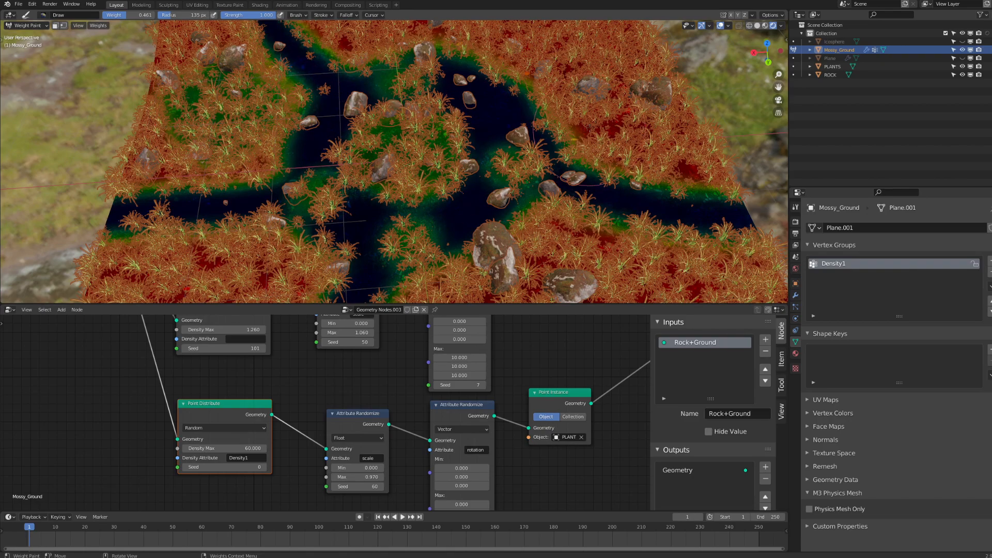
pyautogui.moveTo(589, 131); pyautogui.dragTo(598, 111)
# - Return the painted ground to Object Mode and deselect it
pyautogui.keyDown('shift'); pyautogui.moveTo(537, 217); pyautogui.dragTo(546, 150, button='middle'); pyautogui.keyUp('shift')
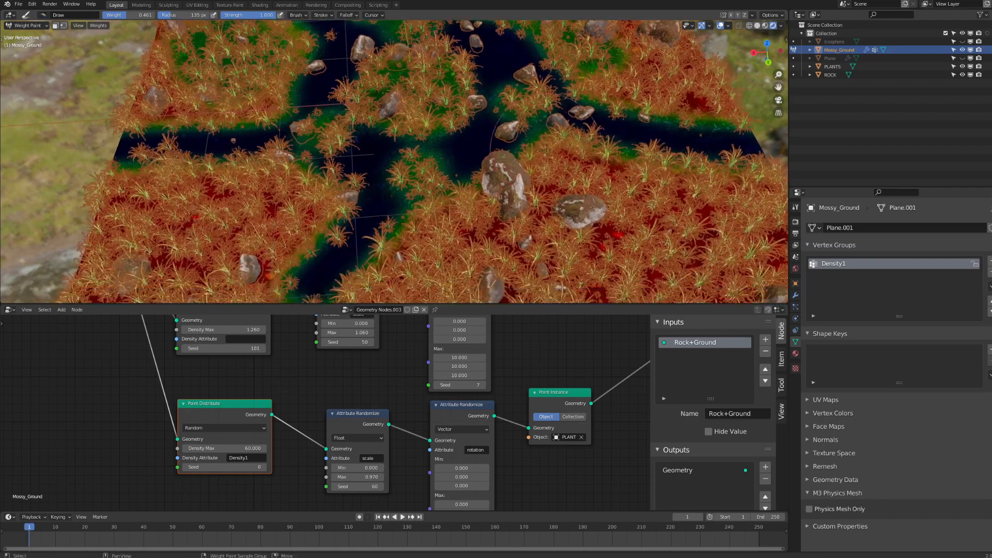
pyautogui.moveTo(341, 208); pyautogui.dragTo(586, 183, button='middle')
pyautogui.scroll(-3, 575, 165)
pyautogui.keyDown('shift'); pyautogui.moveTo(437, 127); pyautogui.dragTo(438, 177, button='middle'); pyautogui.keyUp('shift')
pyautogui.hotkey('ctrl', 'Tab')
pyautogui.click(369, 177)
pyautogui.click(643, 136)
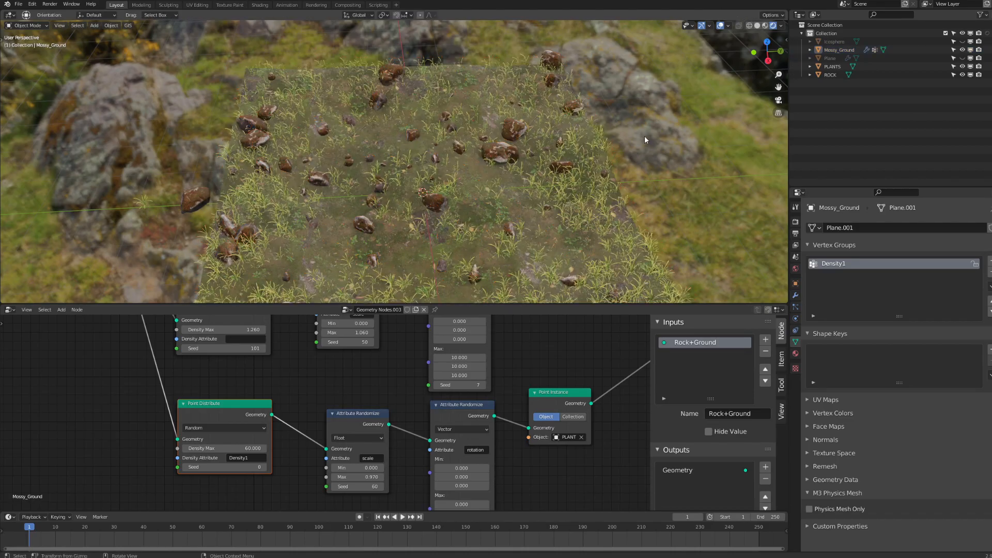
# - Inspect the painted plant distribution up close and save the file
pyautogui.scroll(4, 537, 204)
pyautogui.moveTo(538, 217); pyautogui.dragTo(520, 205, button='middle')
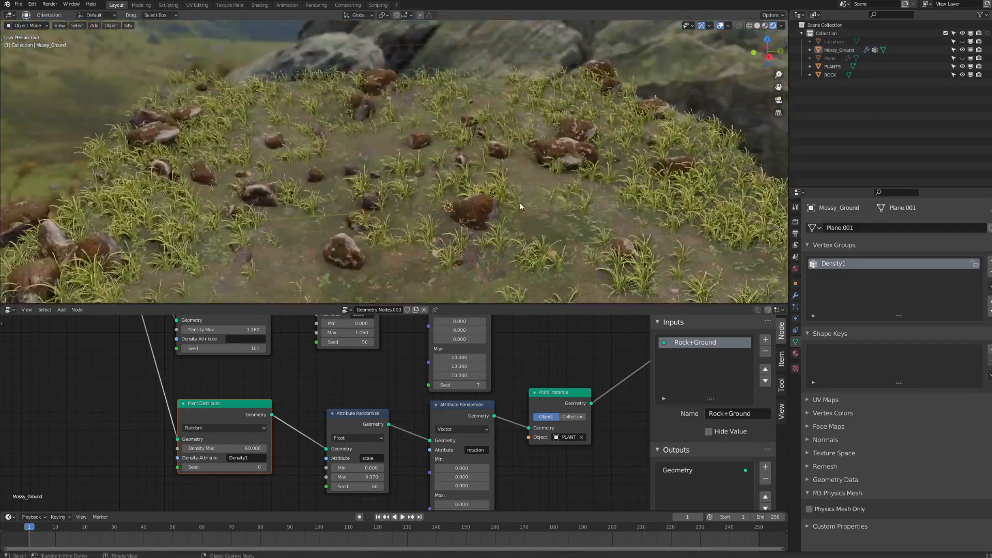
pyautogui.moveTo(319, 379); pyautogui.dragTo(335, 451, button='middle')
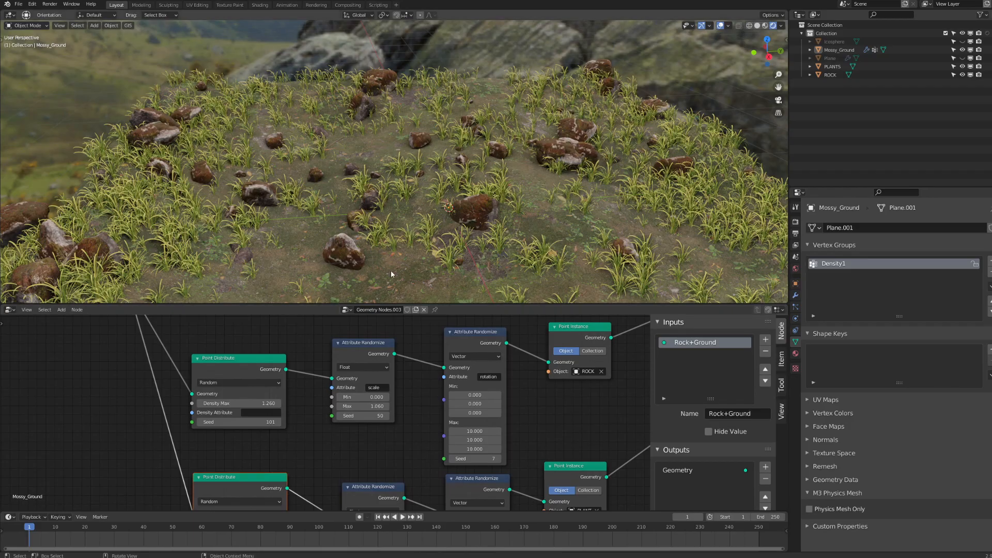
pyautogui.hotkey('ctrl', 'space')
pyautogui.hotkey('ctrl', 'space')
pyautogui.scroll(3, 420, 129)
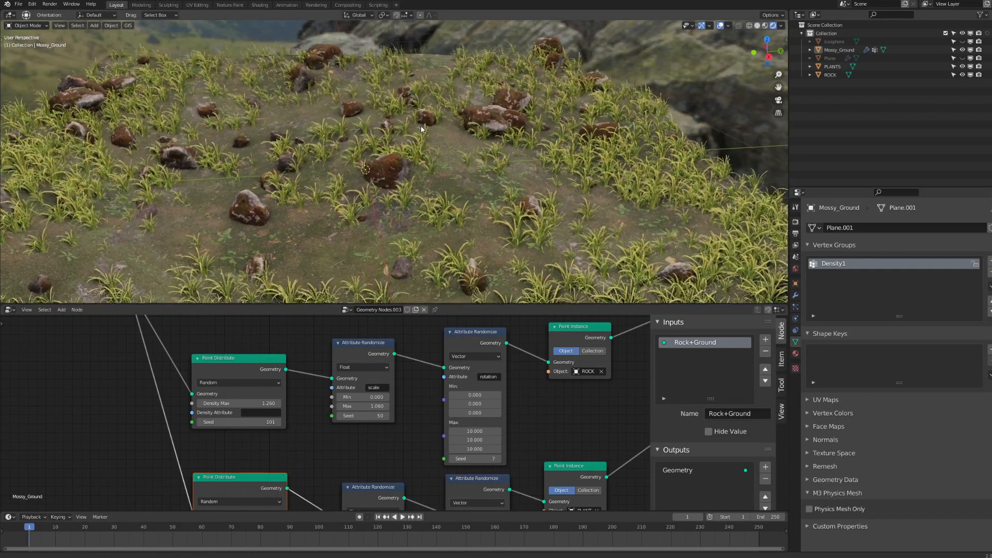
pyautogui.hotkey('ctrl', 's')
# - Reposition the Group Input node and show the ground's Geometry Nodes modifier properties
pyautogui.moveTo(269, 354); pyautogui.dragTo(444, 476, button='middle')
pyautogui.moveTo(274, 417); pyautogui.dragTo(237, 445)
pyautogui.moveTo(321, 411); pyautogui.dragTo(241, 314, button='middle')
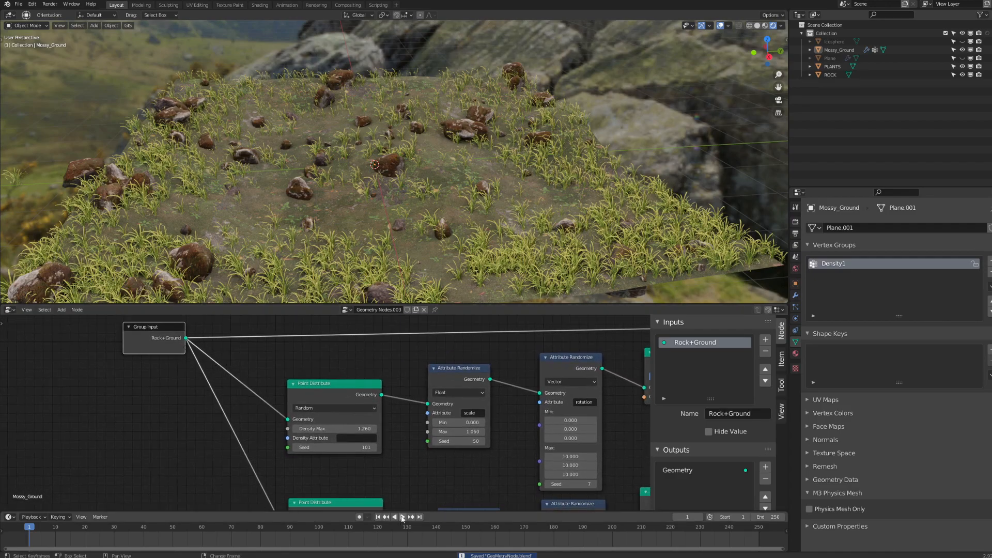
pyautogui.moveTo(407, 442); pyautogui.dragTo(429, 440, button='middle')
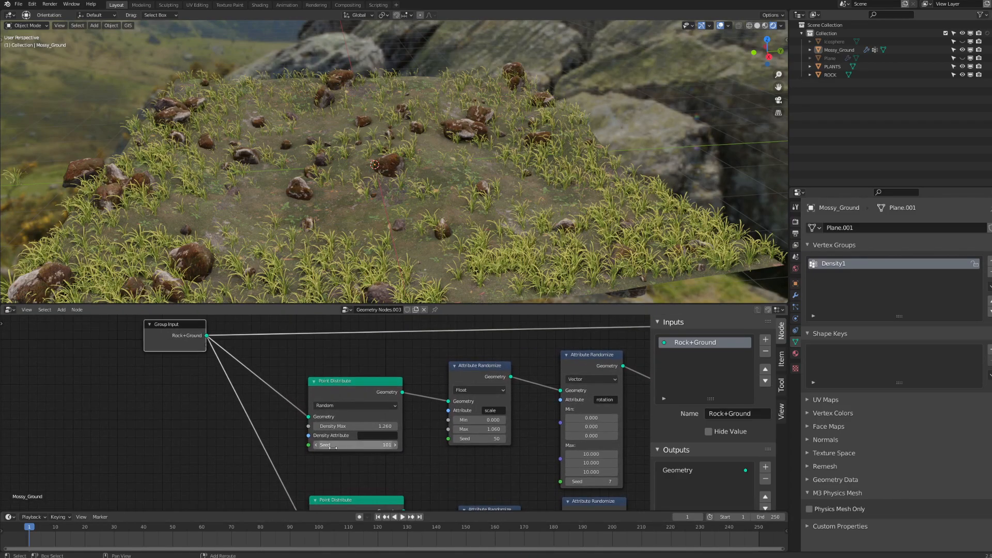
pyautogui.click(796, 295)
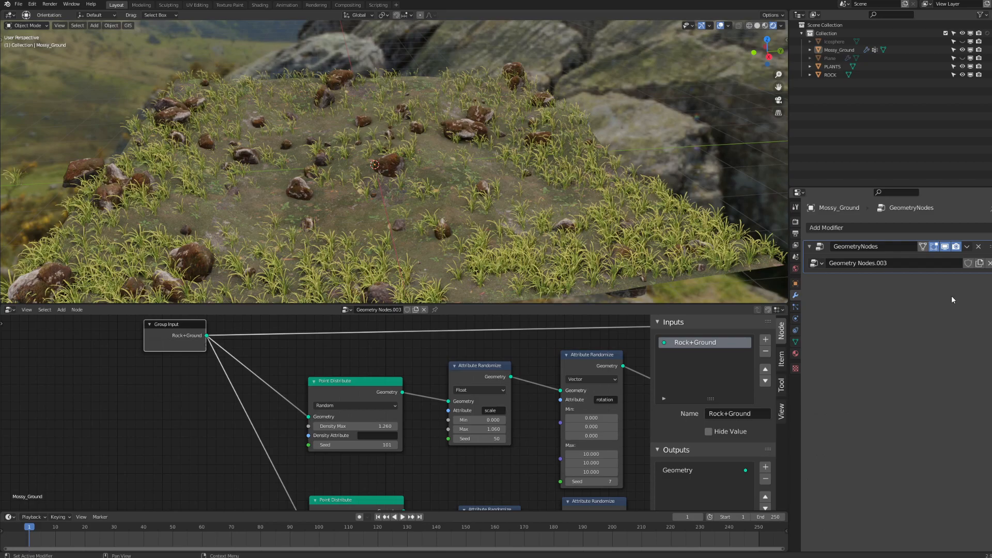
# - Expose the rock Point Distribute node's Density Max by linking it to a new socket on Group Input
pyautogui.moveTo(416, 447); pyautogui.dragTo(217, 359, button='middle')
pyautogui.moveTo(521, 374); pyautogui.dragTo(420, 440, button='middle')
pyautogui.moveTo(316, 406); pyautogui.dragTo(518, 399, button='middle')
pyautogui.moveTo(247, 397); pyautogui.dragTo(378, 435, button='middle')
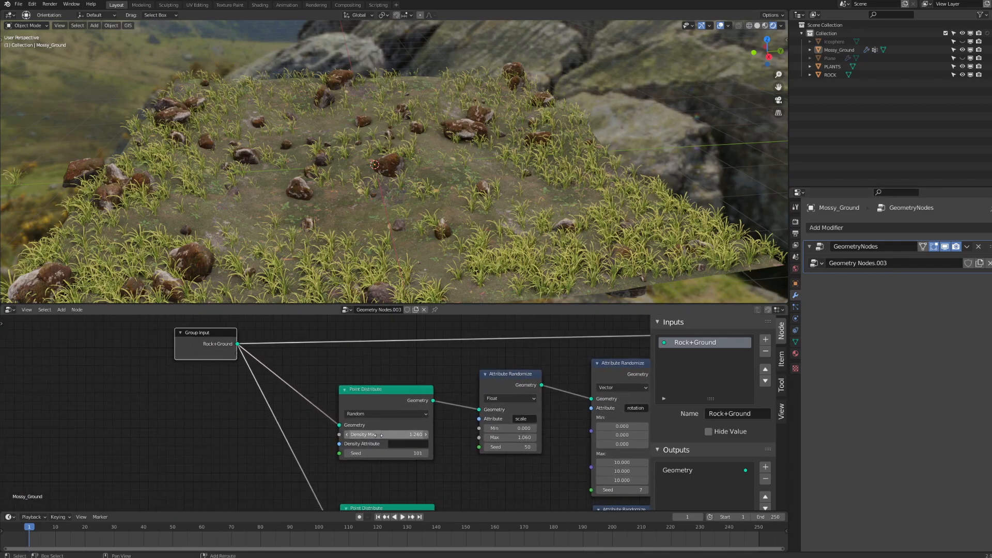
pyautogui.moveTo(338, 436); pyautogui.dragTo(237, 352)
# - Move the plants' Point Distribute node up and expose its Density Max as another Group Input socket
pyautogui.moveTo(347, 462); pyautogui.dragTo(345, 371, button='middle')
pyautogui.moveTo(362, 444); pyautogui.dragTo(334, 480, button='middle')
pyautogui.moveTo(366, 455); pyautogui.dragTo(364, 432)
pyautogui.moveTo(335, 378); pyautogui.dragTo(331, 403, button='middle')
pyautogui.scroll(-1, 318, 437)
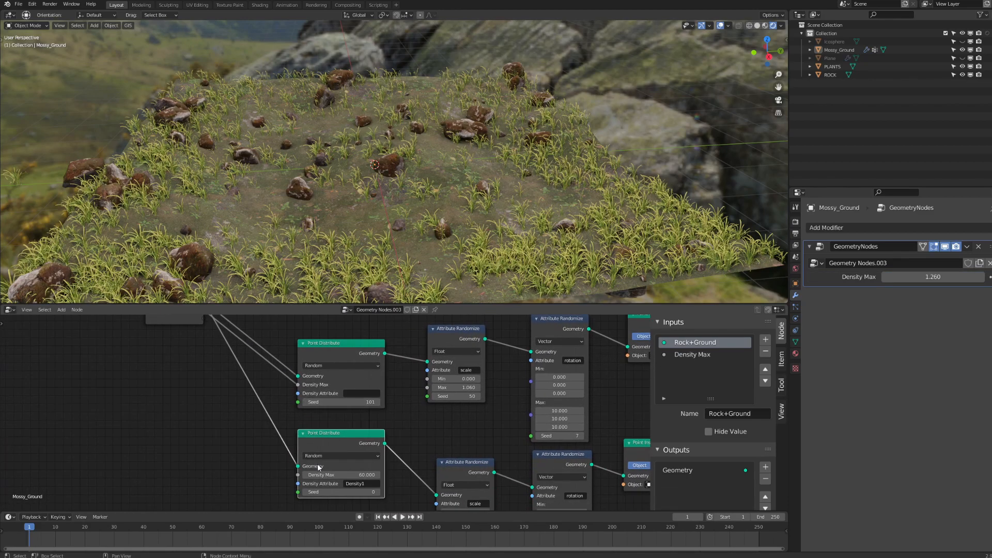
pyautogui.moveTo(298, 475); pyautogui.dragTo(204, 327)
pyautogui.moveTo(207, 370); pyautogui.dragTo(197, 409, button='middle')
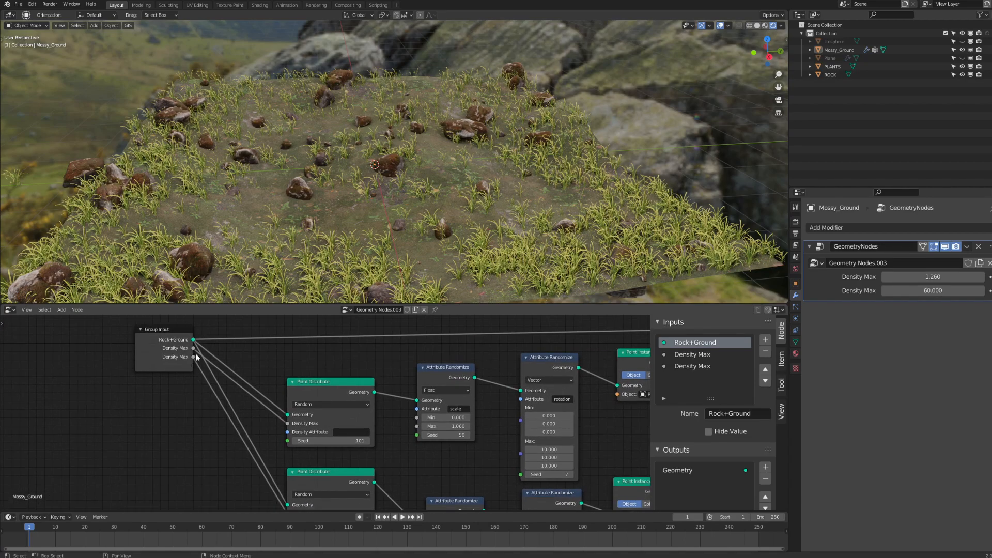
# - Rename the first Density Max group input, which feeds the rocks, as Density ROck
pyautogui.moveTo(205, 421)
pyautogui.mouseDown(button='middle')
pyautogui.moveTo(199, 392)
pyautogui.moveTo(185, 424)
pyautogui.mouseUp(button='middle')
pyautogui.click(167, 330)
pyautogui.press('n')
pyautogui.press('n')
pyautogui.click(712, 354)
pyautogui.click(734, 414)
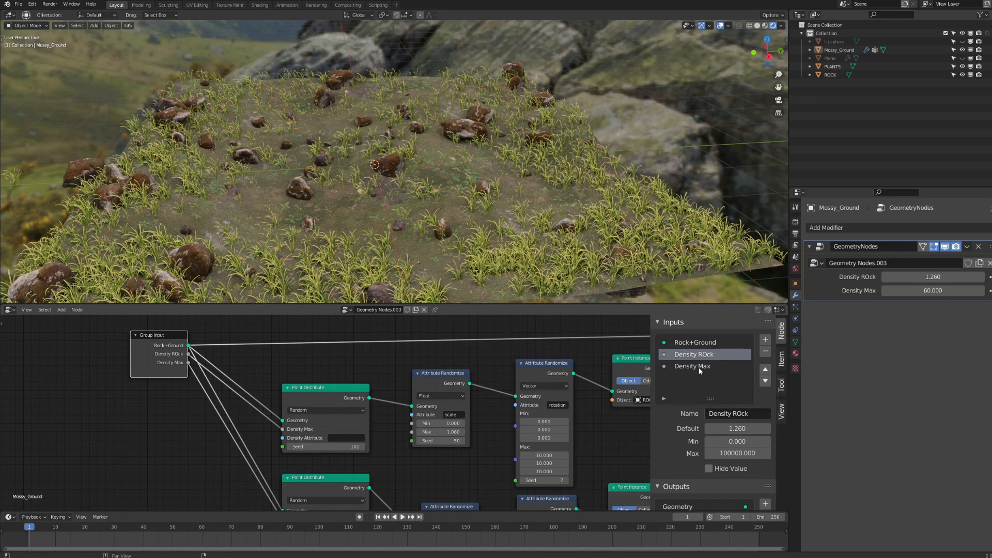
# - Rename the remaining Density Max group input as Density Plants
pyautogui.click(698, 366)
pyautogui.click(755, 411)
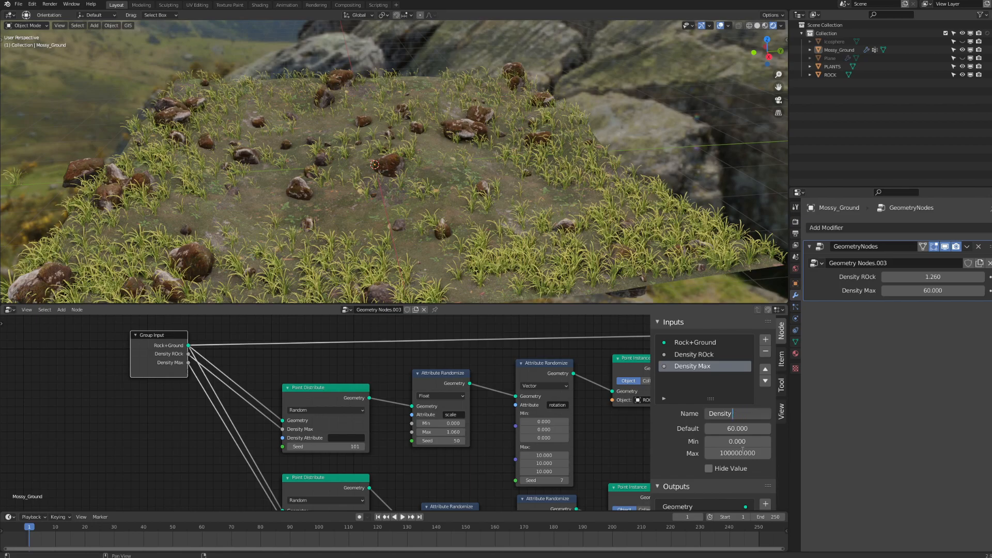
pyautogui.write('Plants')
pyautogui.press('Return')
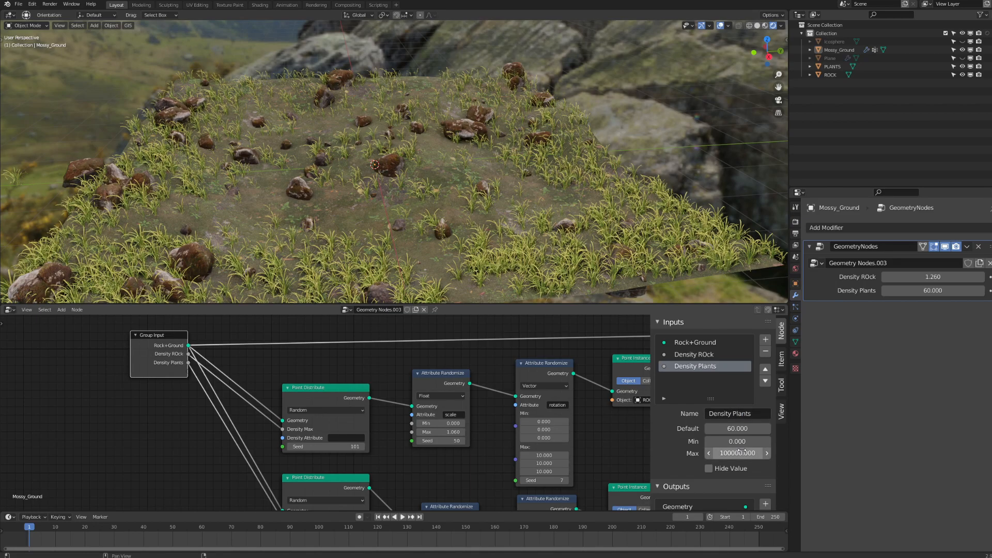
# - Raise the modifier's Density ROck to 1.800 and Density Plants to 90.990
pyautogui.moveTo(314, 438); pyautogui.dragTo(365, 445, button='middle')
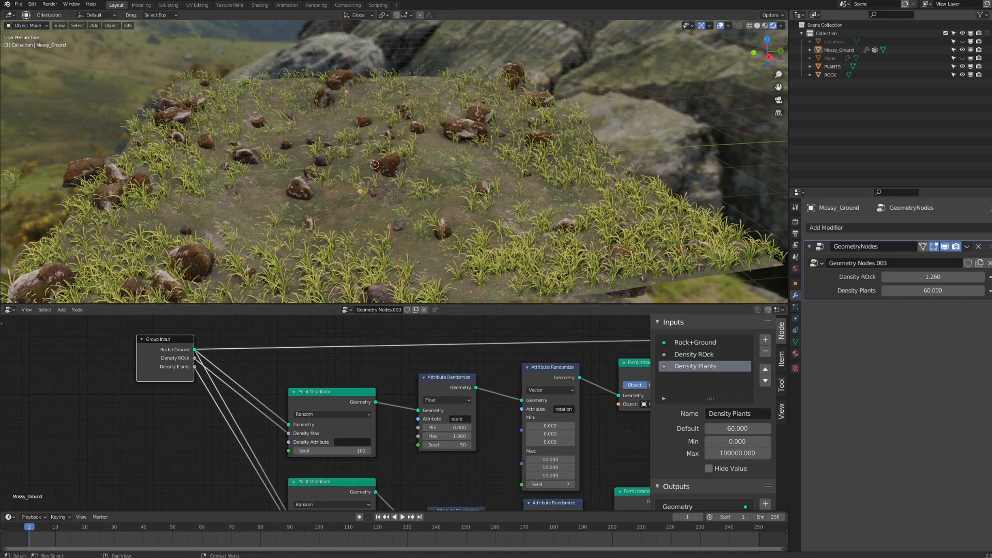
pyautogui.keyDown('shift'); pyautogui.moveTo(594, 162); pyautogui.dragTo(566, 213, button='middle'); pyautogui.keyUp('shift')
pyautogui.moveTo(905, 273); pyautogui.dragTo(945, 290)
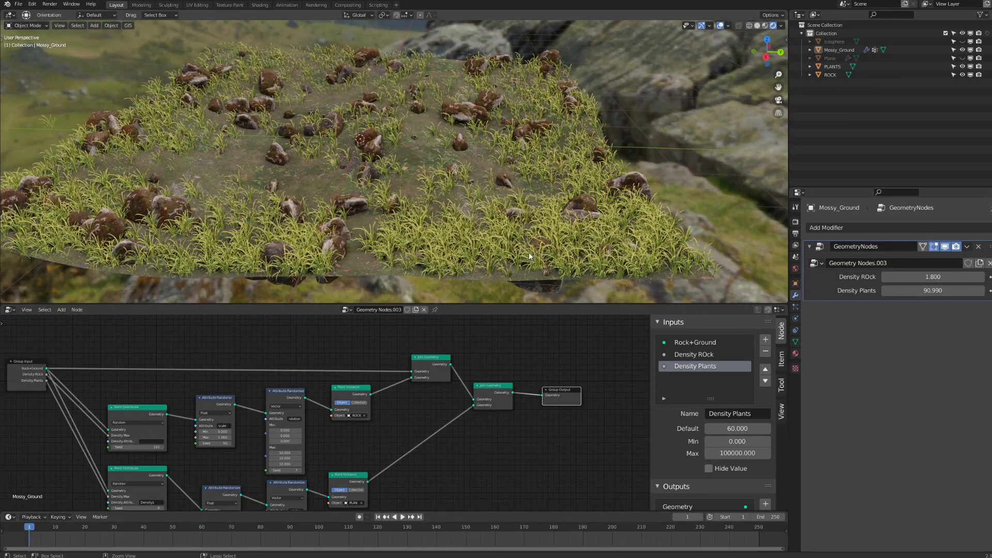
# - Maximize the 3D viewport and examine the denser rocks and plants from several angles
pyautogui.hotkey('ctrl', 'space')
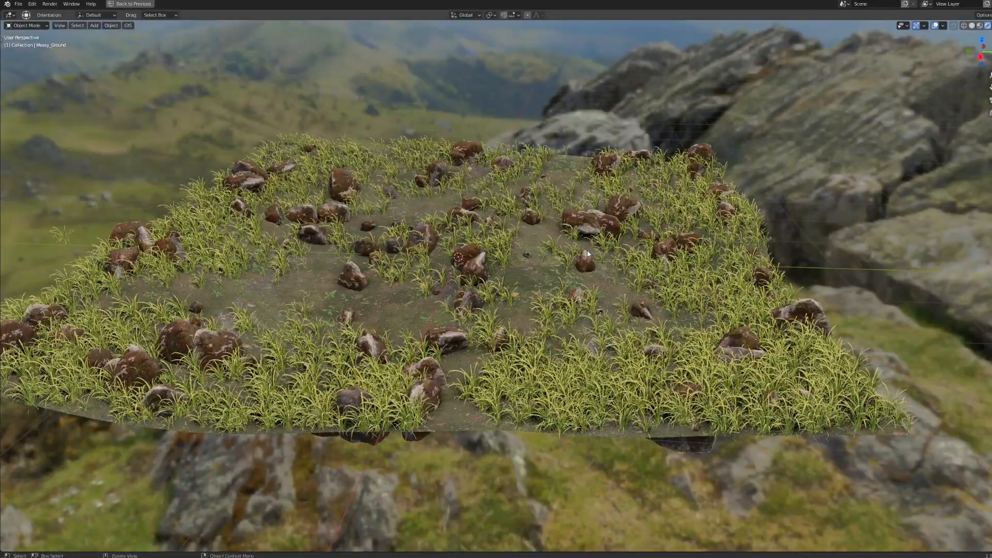
pyautogui.moveTo(579, 261)
pyautogui.mouseDown(button='middle')
pyautogui.moveTo(571, 299)
pyautogui.moveTo(593, 267)
pyautogui.mouseUp(button='middle')
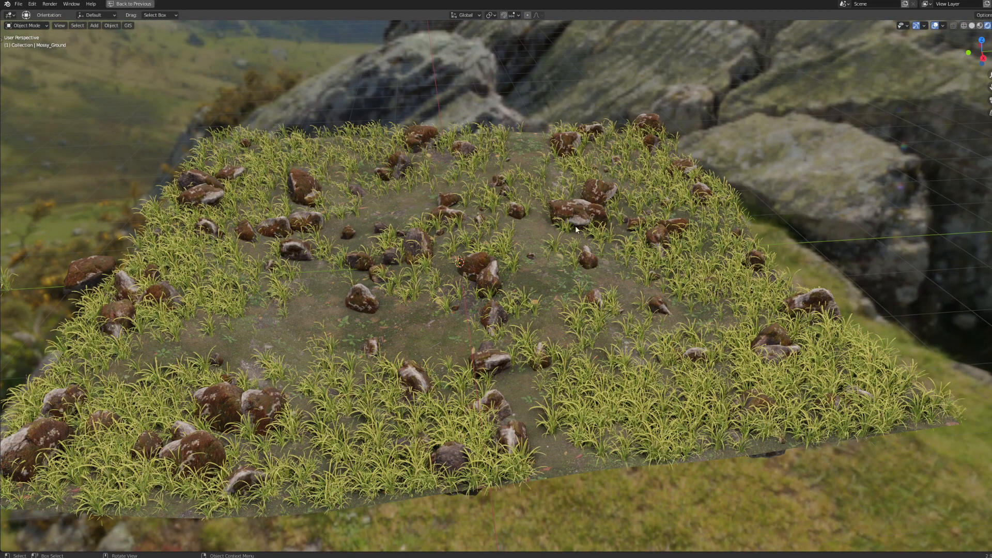
pyautogui.moveTo(511, 261); pyautogui.dragTo(501, 266, button='middle')
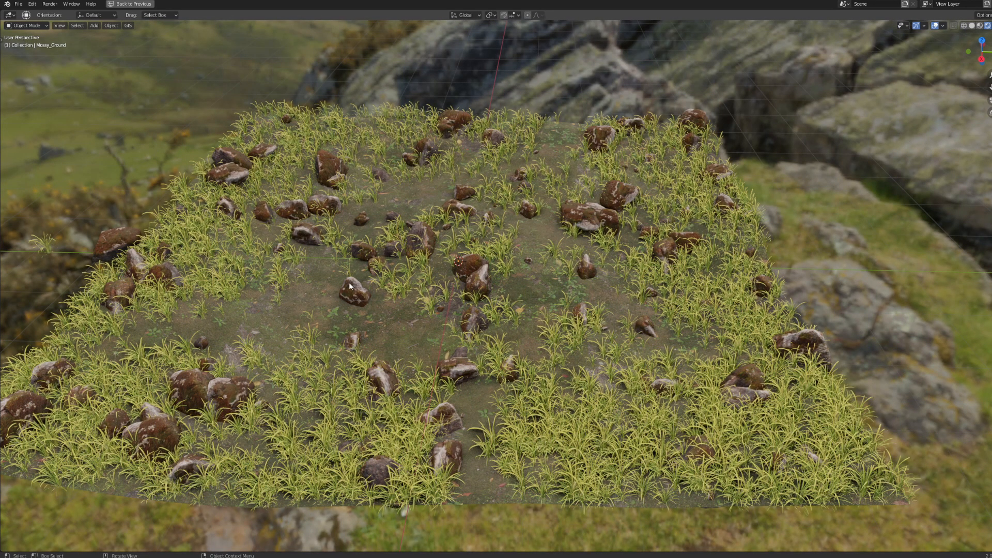
pyautogui.moveTo(398, 261)
pyautogui.mouseDown(button='middle')
pyautogui.moveTo(400, 283)
pyautogui.moveTo(407, 263)
pyautogui.mouseUp(button='middle')
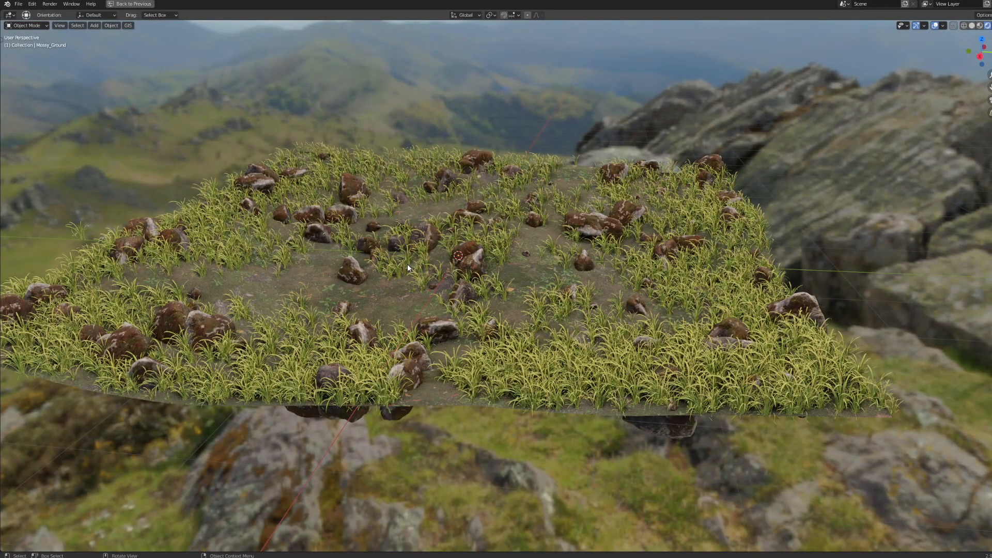